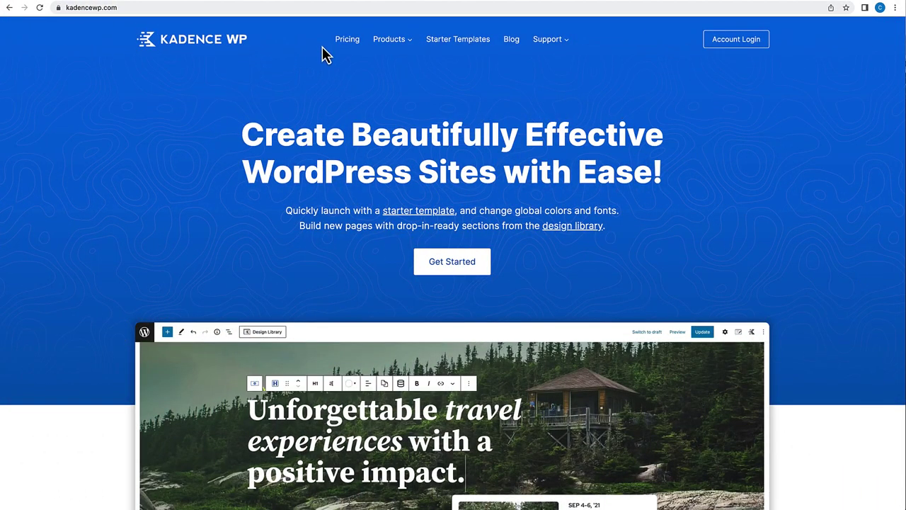
mouse_move(389, 43)
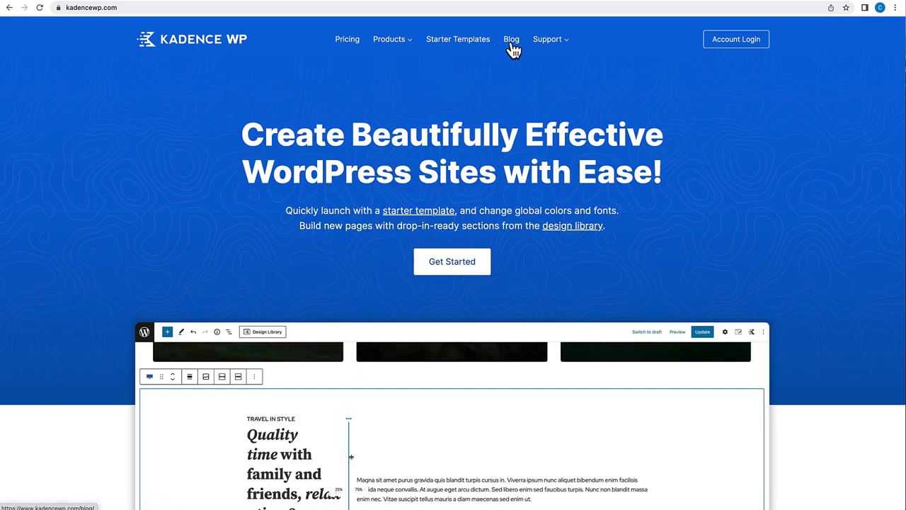
mouse_move(552, 44)
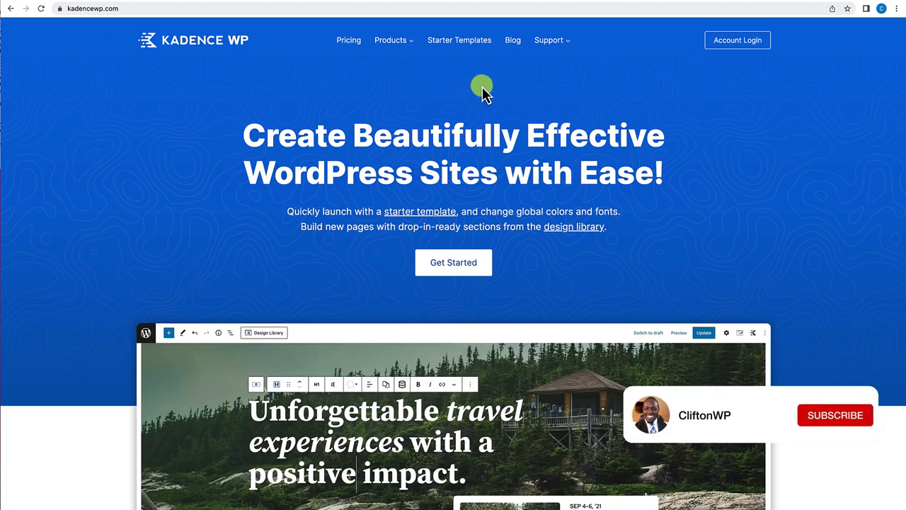
mouse_move(408, 60)
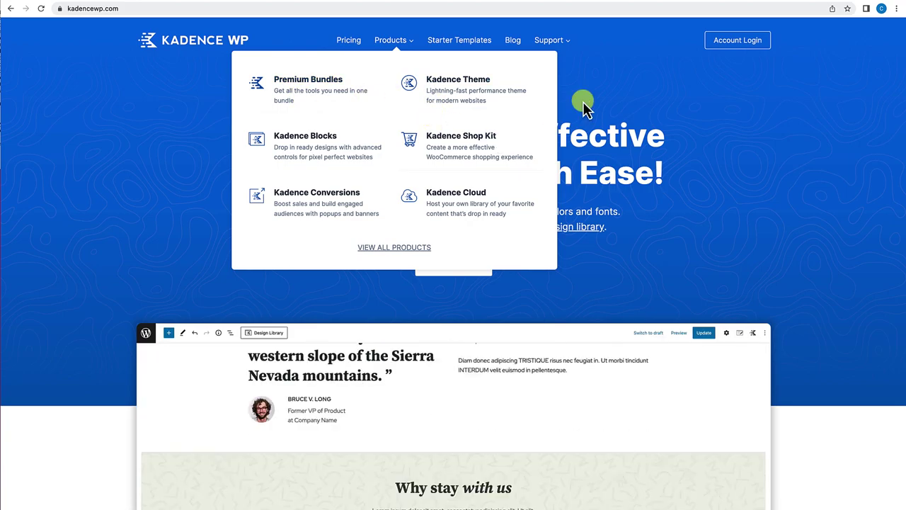
mouse_move(566, 40)
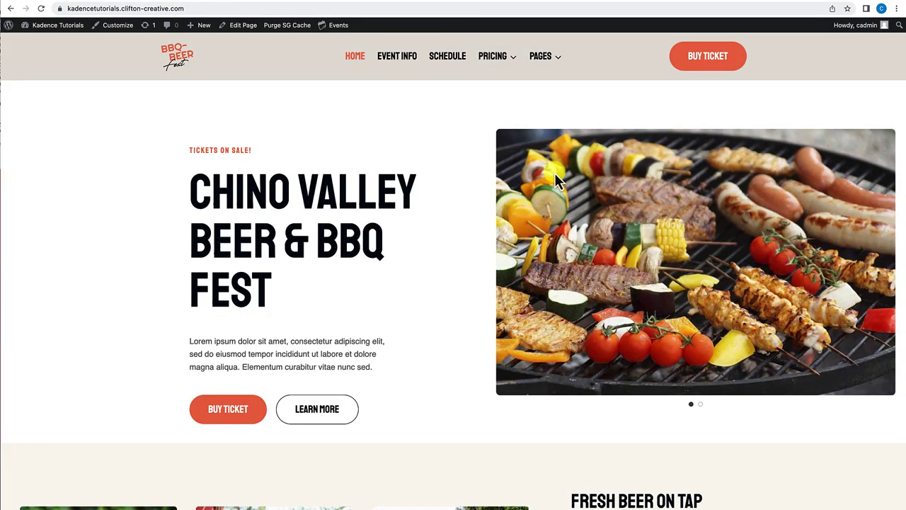
mouse_move(559, 57)
left_click(557, 83)
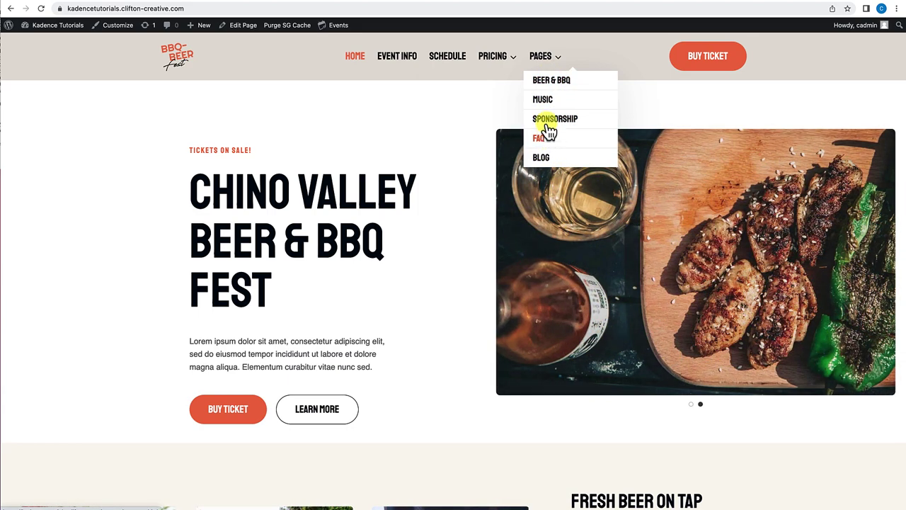
mouse_move(512, 56)
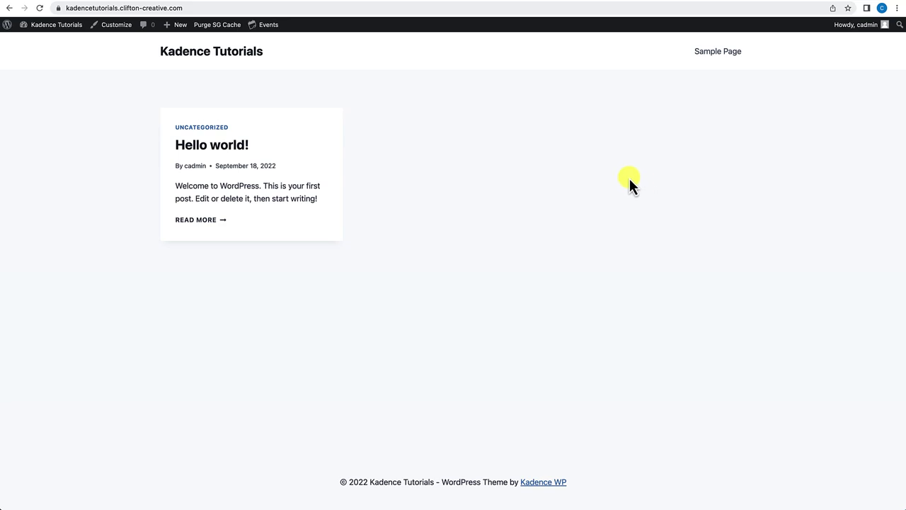
From the WordPress dashboard, search the directory of new themes for Kadence and look over the matching themes.
mouse_move(53, 26)
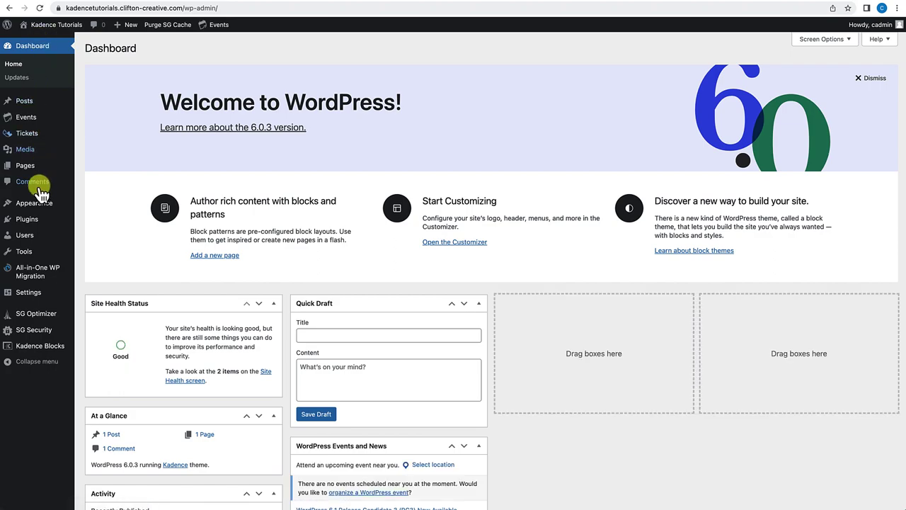
mouse_move(38, 203)
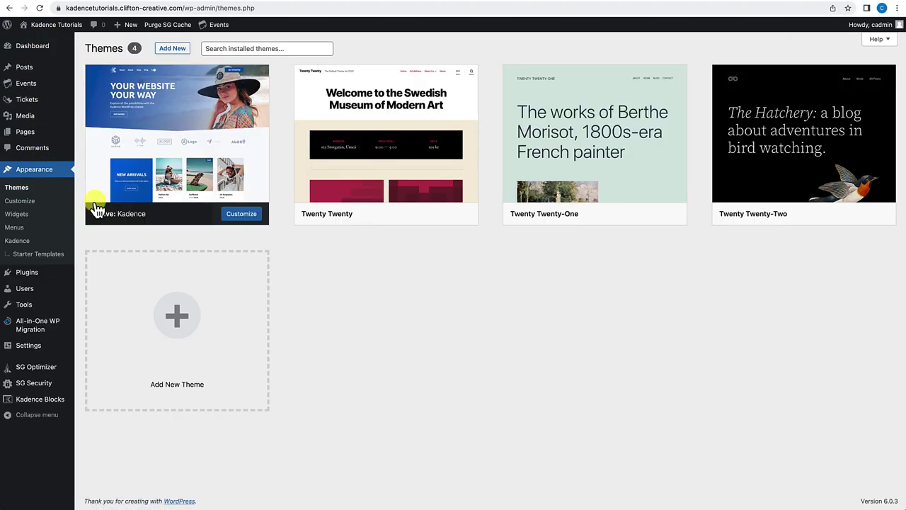
left_click(170, 51)
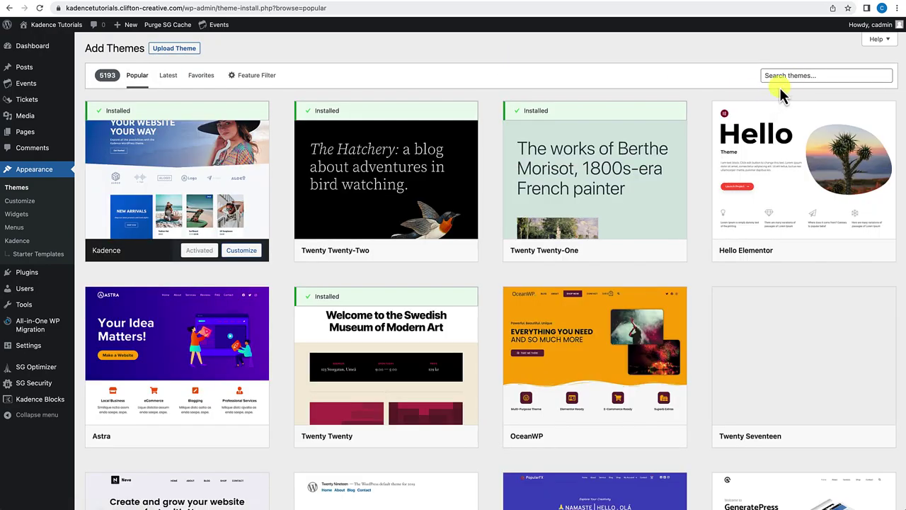
left_click(792, 80)
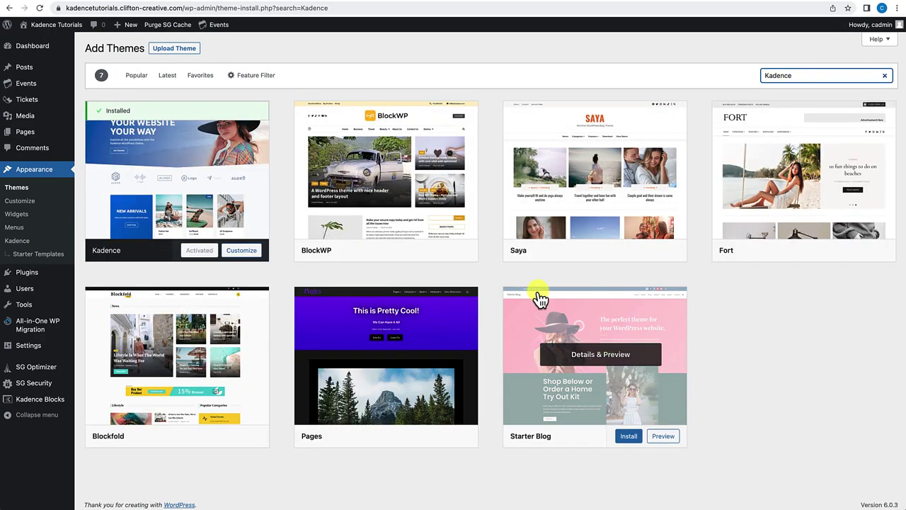
scroll(279, 284, "down", 1)
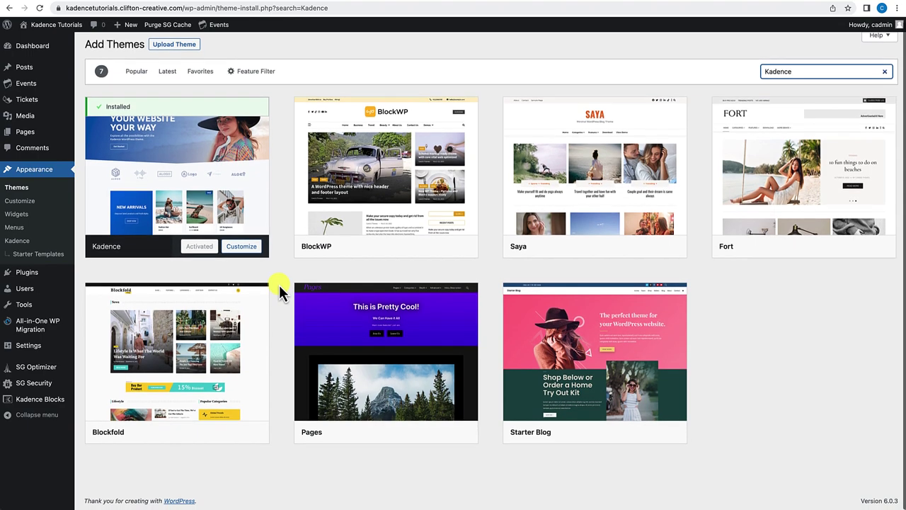
scroll(279, 285, "up", 1)
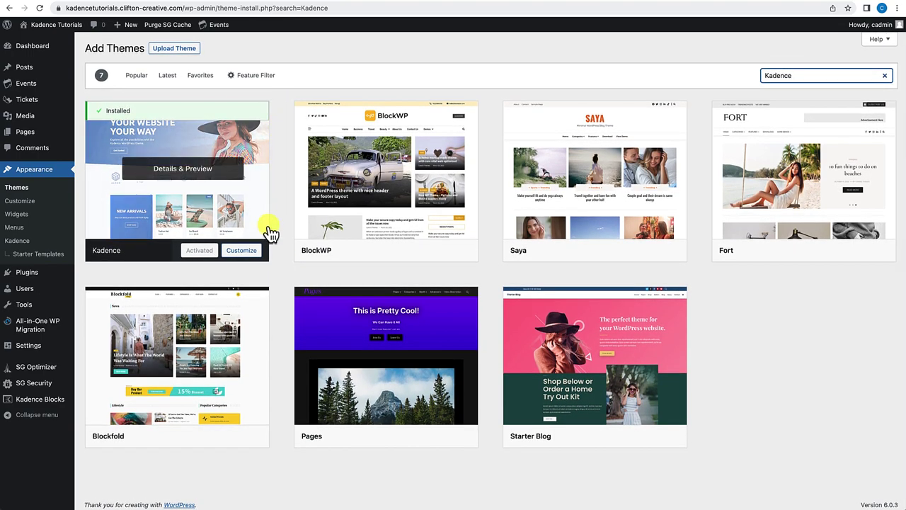
mouse_move(207, 155)
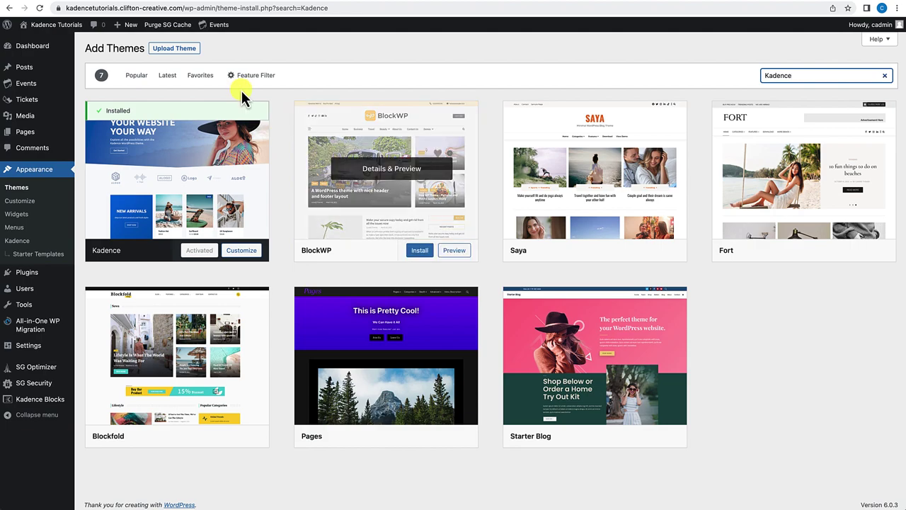
Return to the site and its dashboard, and review the list of installed plugins.
left_click(51, 32)
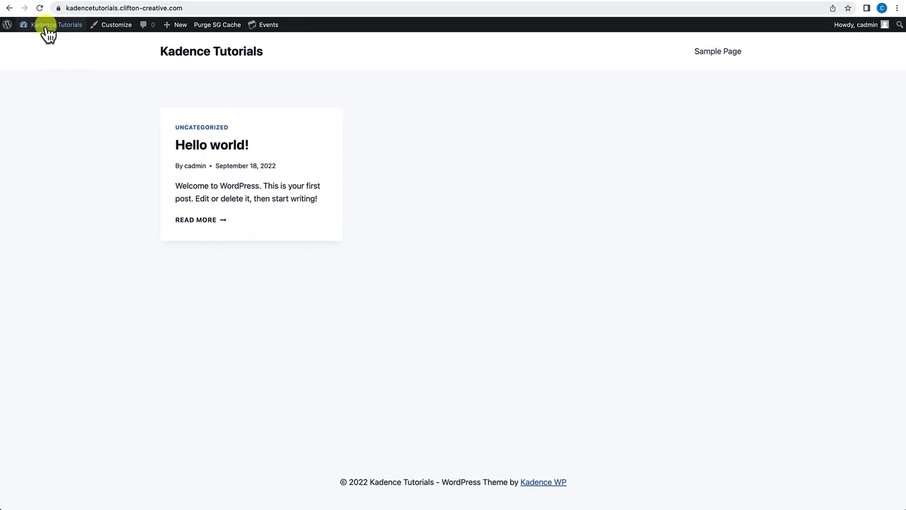
mouse_move(45, 39)
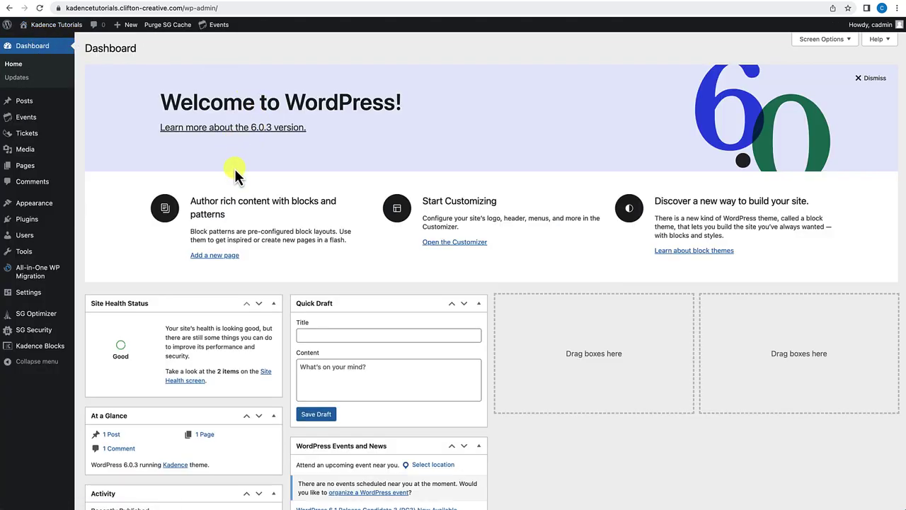
mouse_move(39, 219)
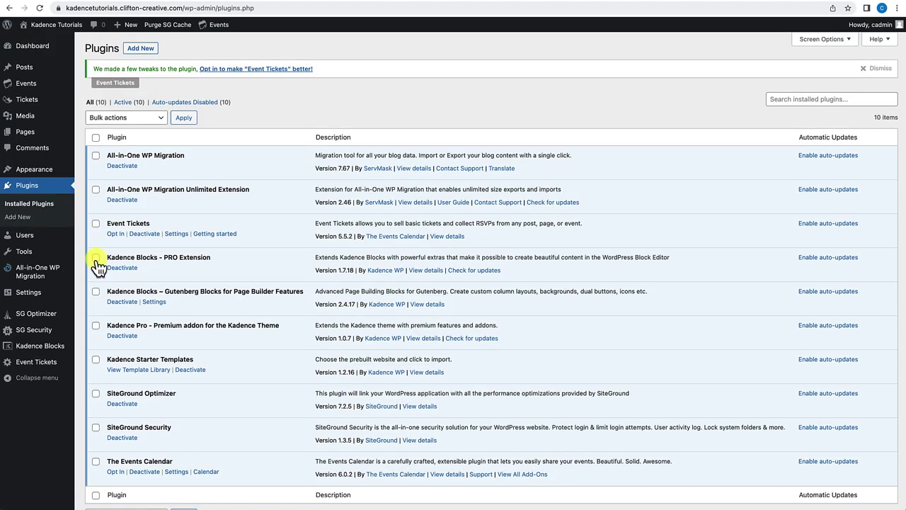
scroll(97, 265, "down", 2)
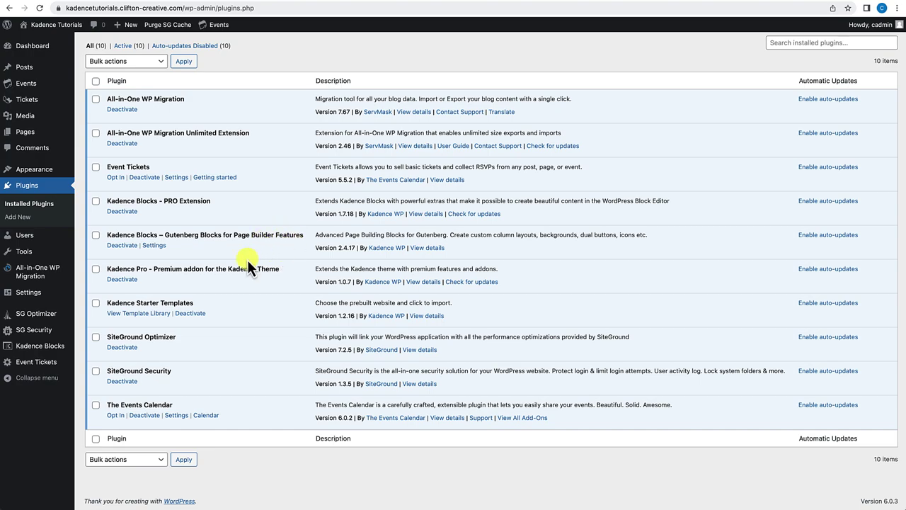
Search the directory of new plugins for "kadence".
left_click(21, 218)
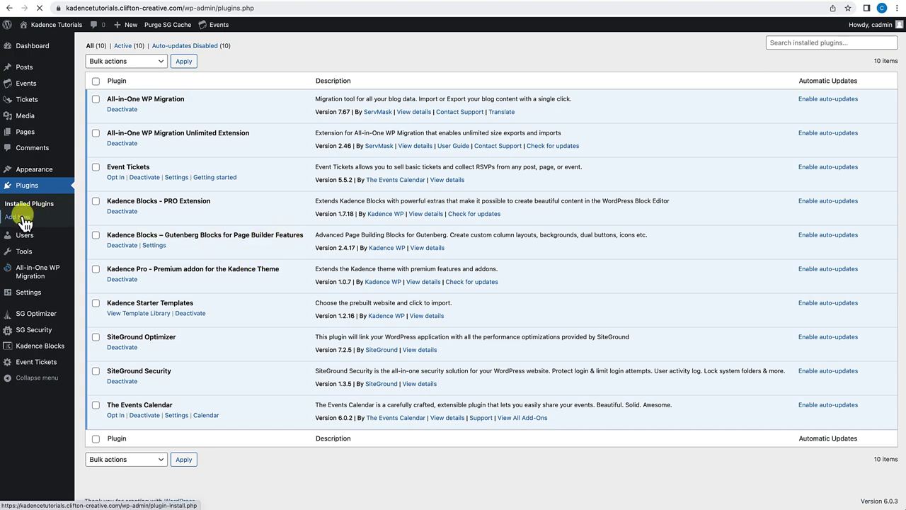
left_click(809, 75)
type("kadence")
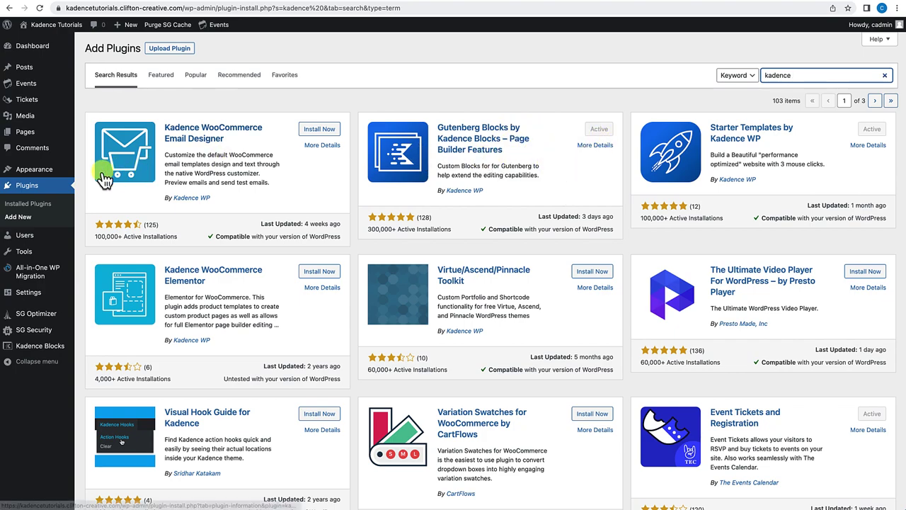
Go back to the installed plugins and look through the Kadence entries.
left_click(28, 188)
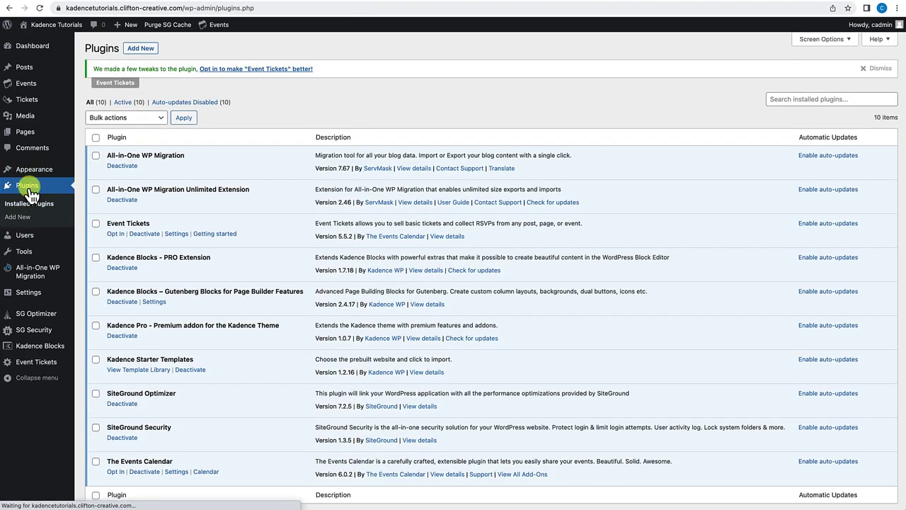
scroll(160, 234, "down", 2)
scroll(160, 234, "down", 1)
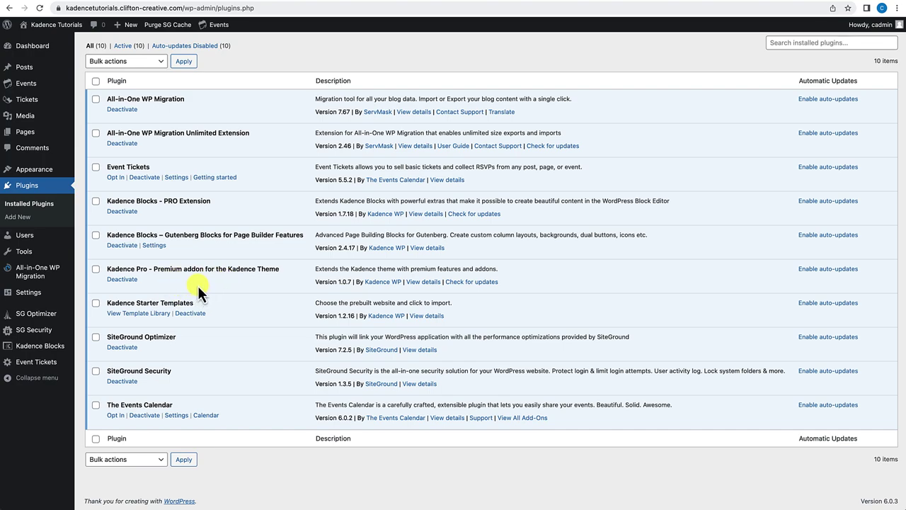
Enable the Hooked Elements and Ultimate Menu pro addons in the Kadence theme settings.
mouse_move(32, 172)
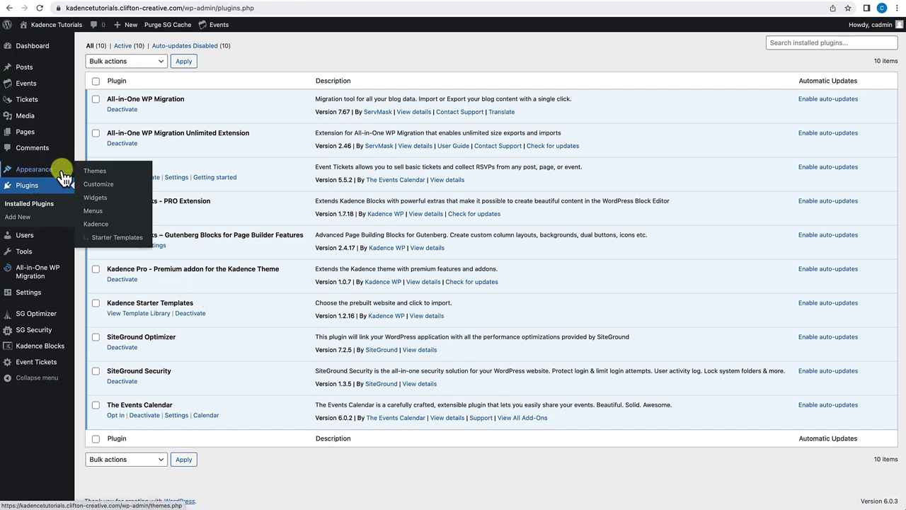
left_click(97, 225)
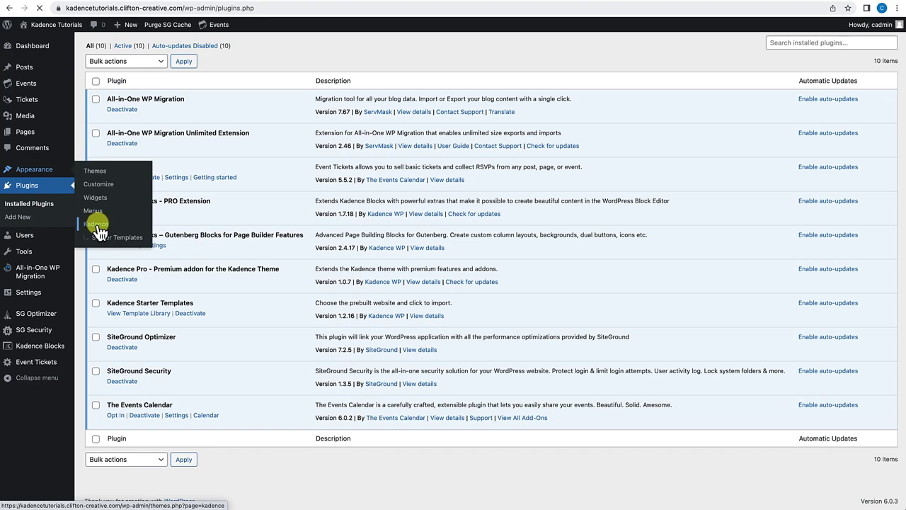
scroll(271, 236, "down", 3)
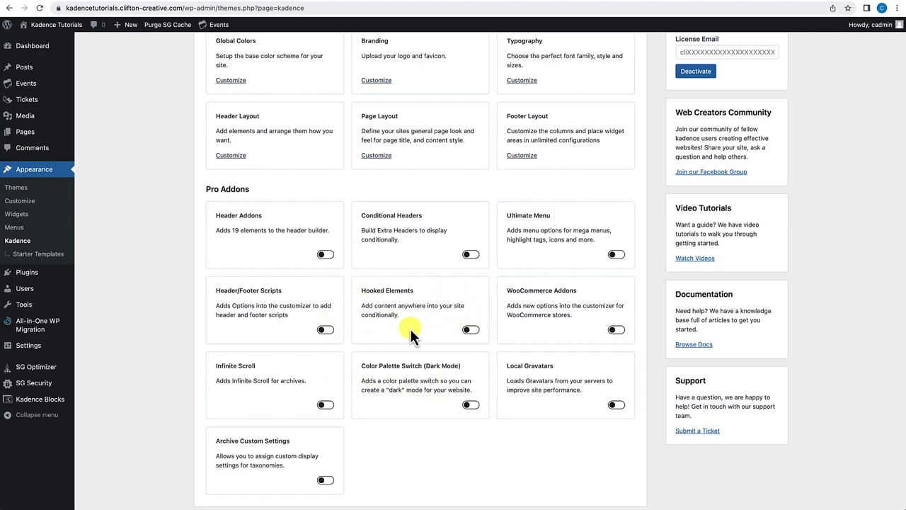
left_click(470, 331)
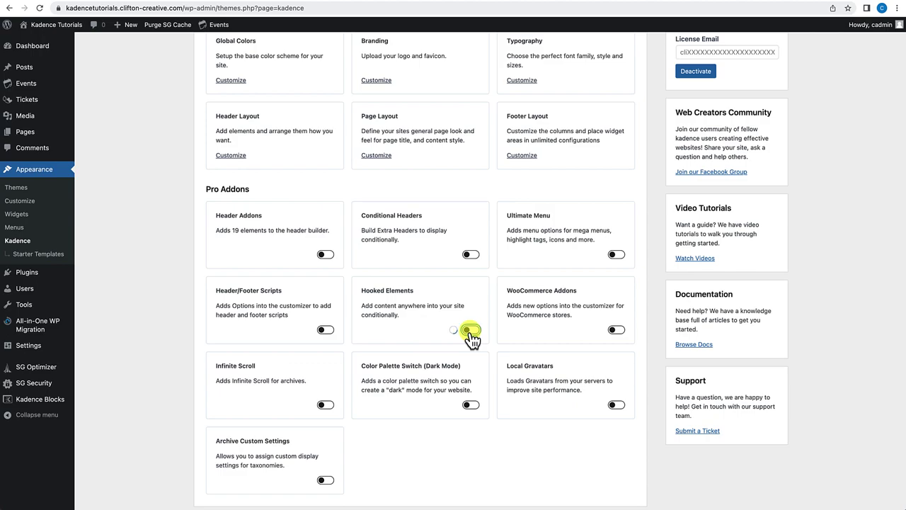
left_click(614, 255)
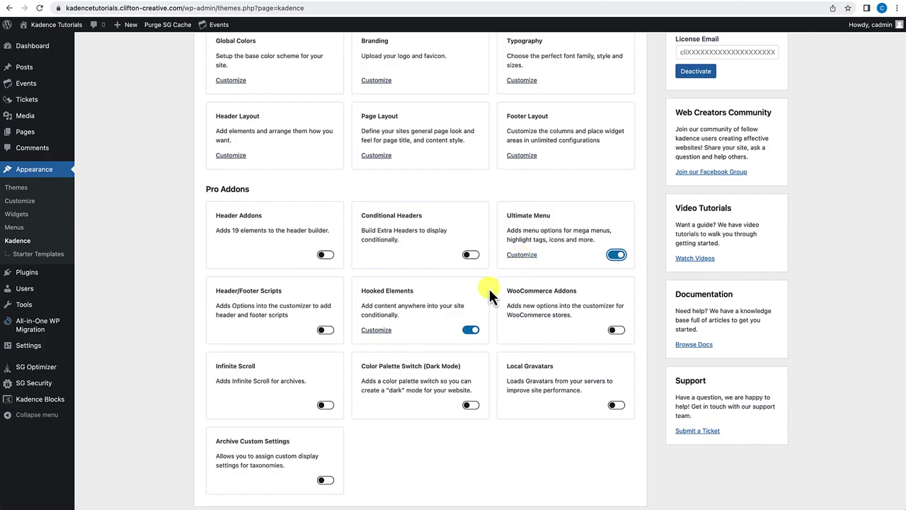
Check the Kadence WP pricing page's Support options and return to the Kadence theme settings.
left_click(238, 1)
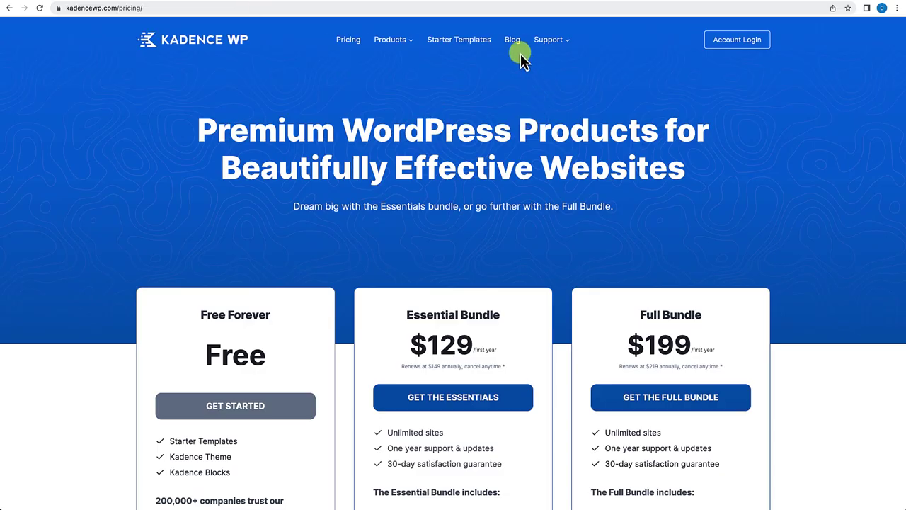
mouse_move(551, 48)
left_click(226, 3)
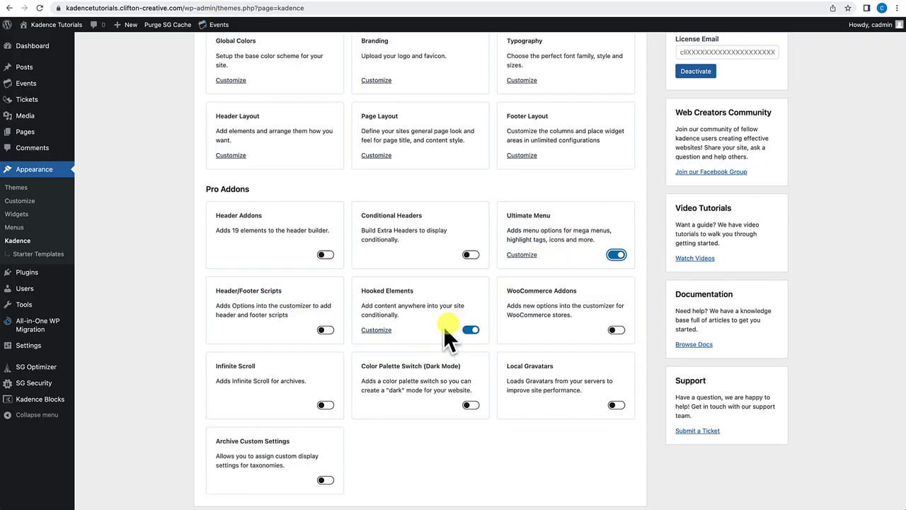
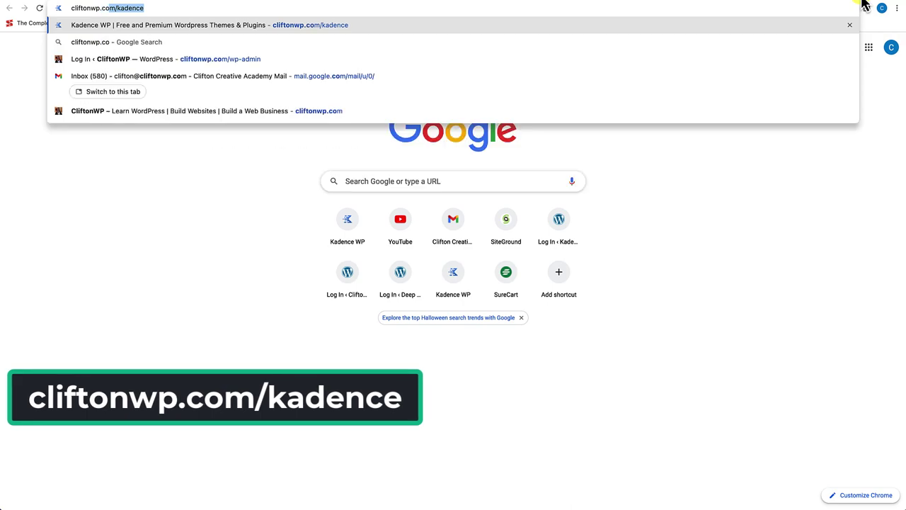
Open the Kadence WP website through the address cliftonwp.com/kadence.
type("/")
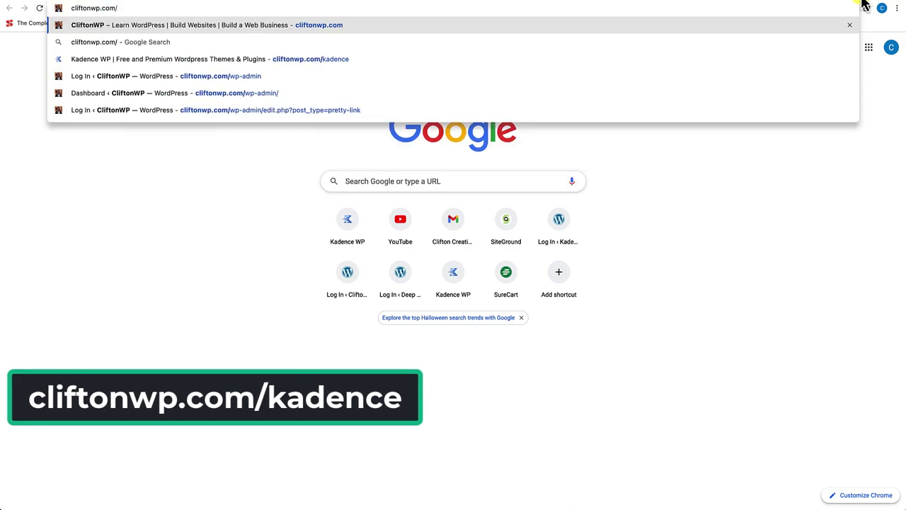
type("kadence")
key("Return")
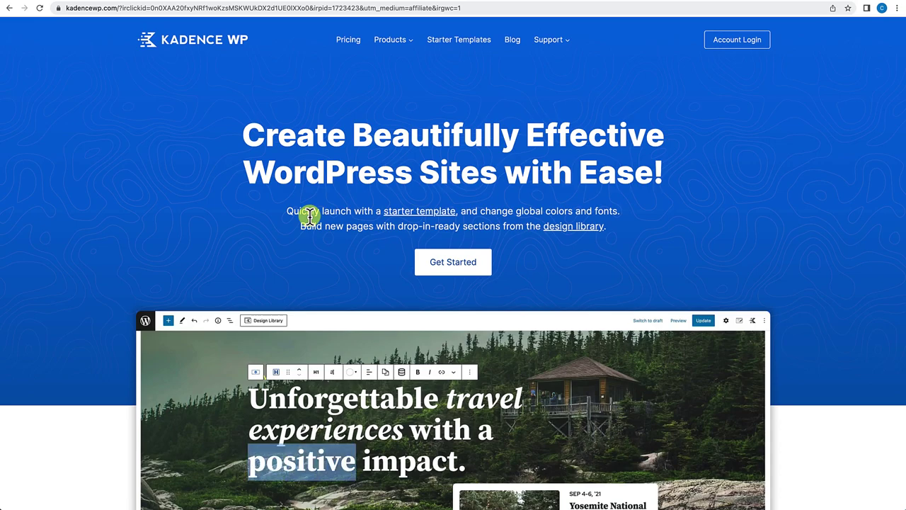
scroll(310, 212, "down", 1)
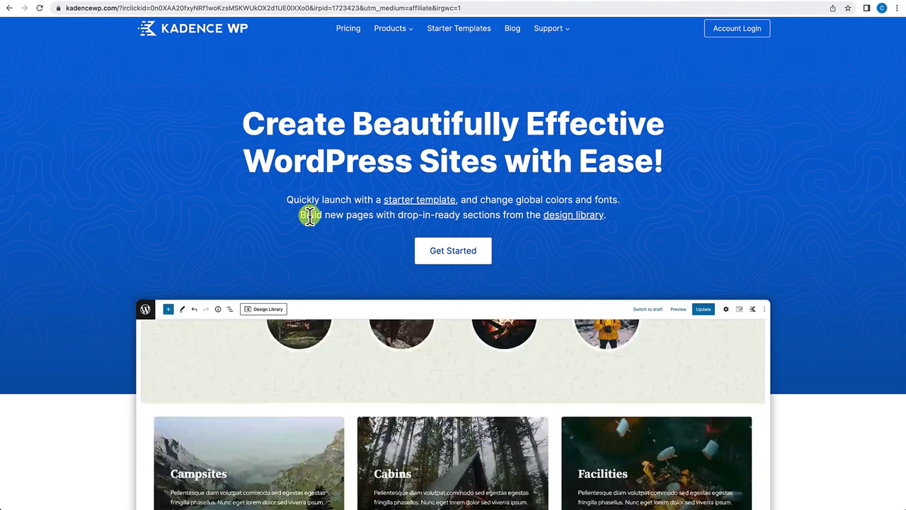
scroll(310, 217, "up", 1)
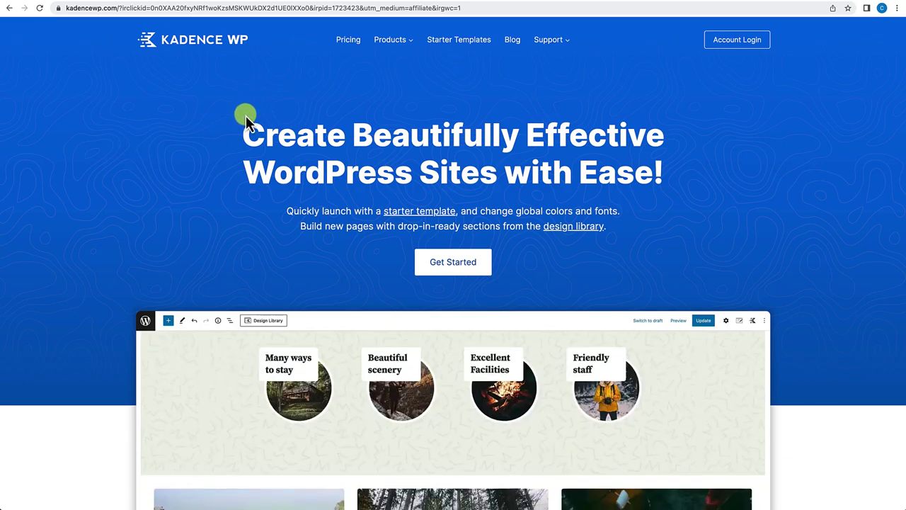
Open the Kadence WP pricing page and examine the Free Forever, Essential Bundle and Full Bundle plans.
left_click(343, 50)
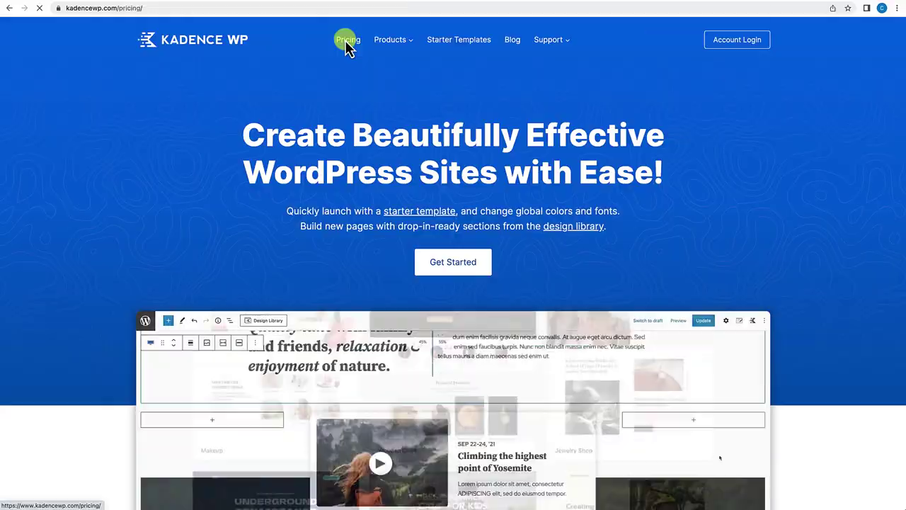
scroll(300, 187, "down", 3)
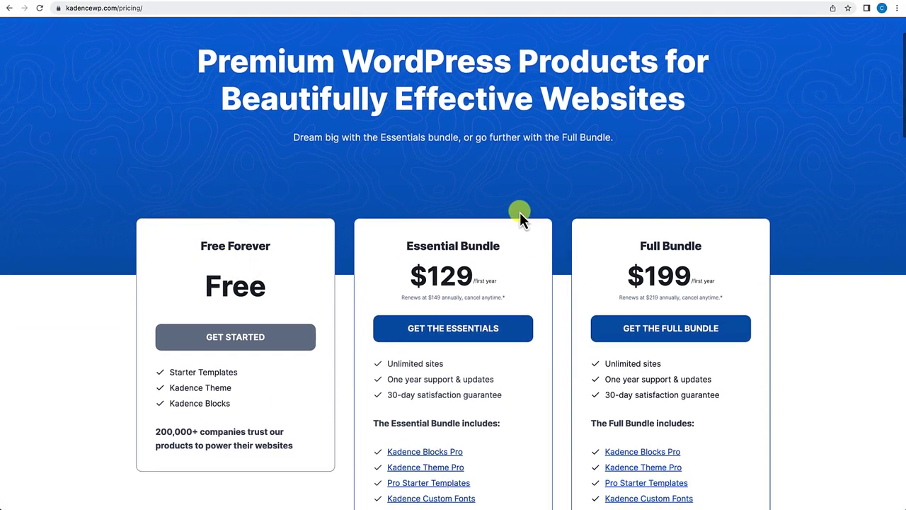
Examine what the Full Bundle and Lifetime Full Bundle include on the Kadence WP pricing page.
scroll(492, 182, "down", 1)
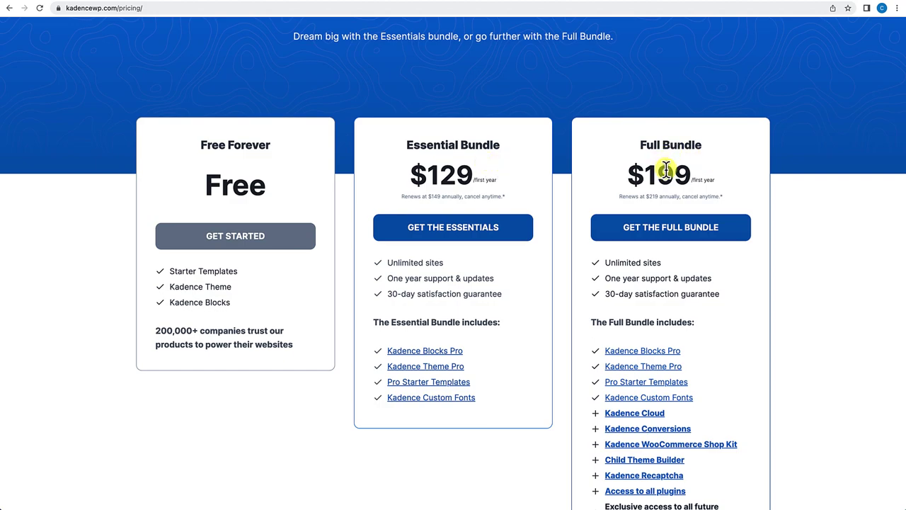
scroll(637, 141, "down", 1)
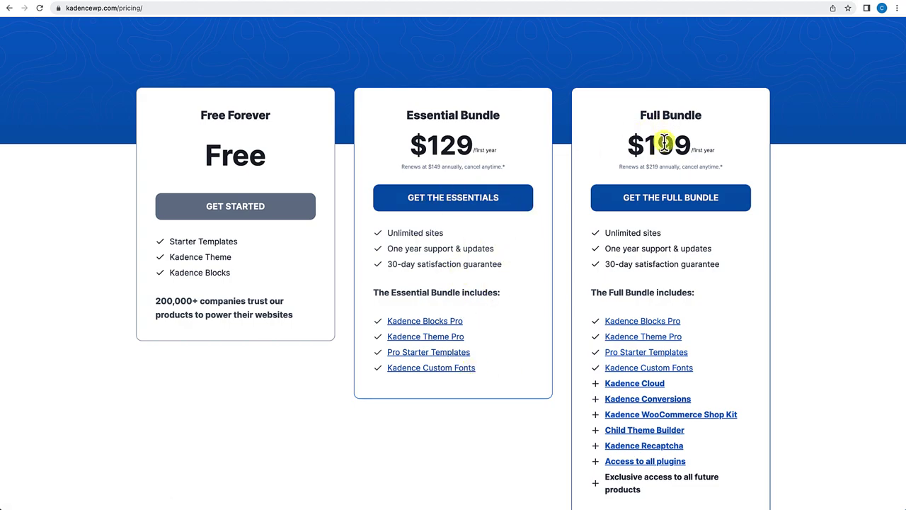
scroll(643, 276, "down", 1)
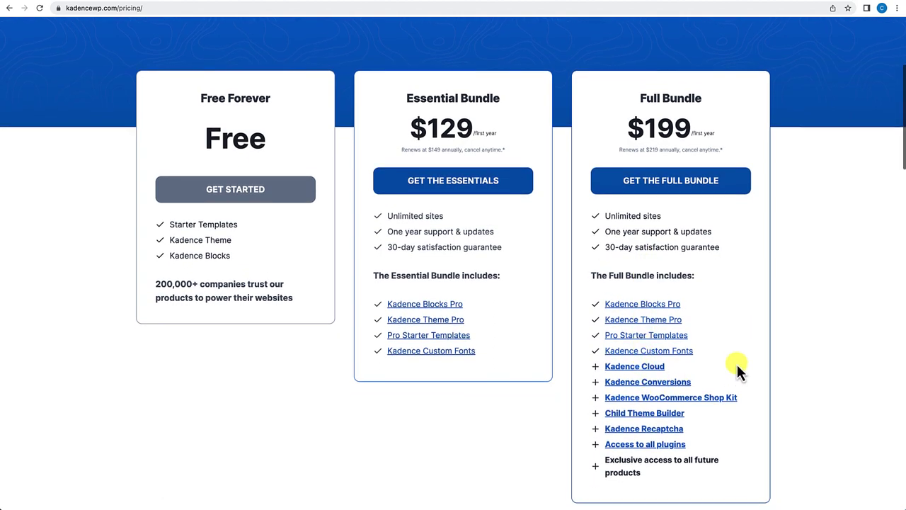
scroll(737, 365, "down", 4)
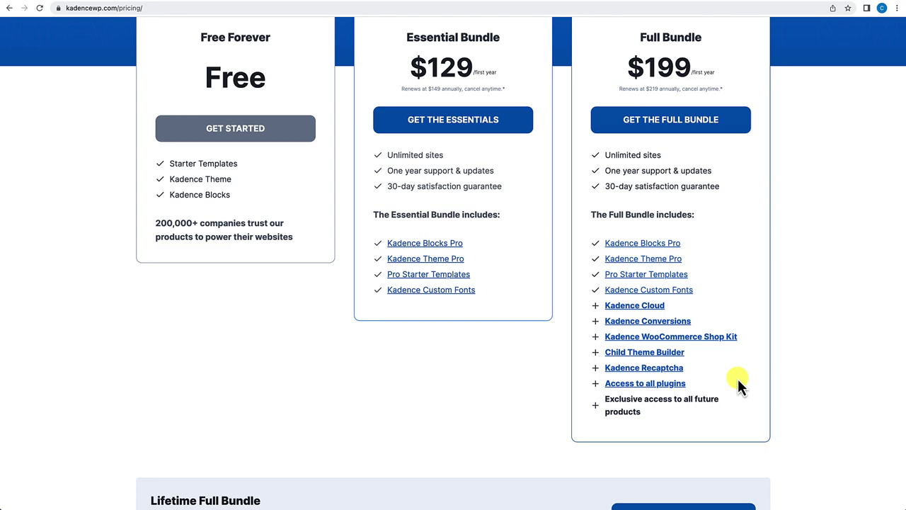
scroll(744, 377, "down", 1)
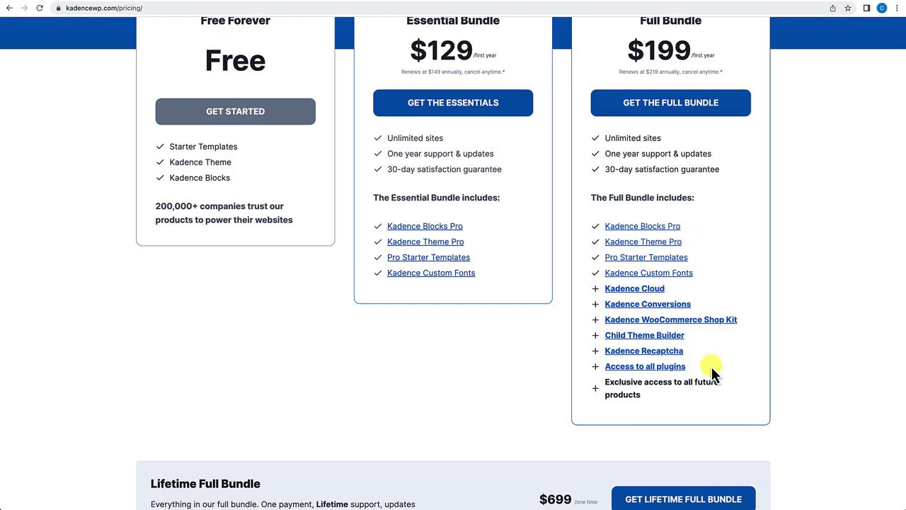
scroll(711, 370, "down", 3)
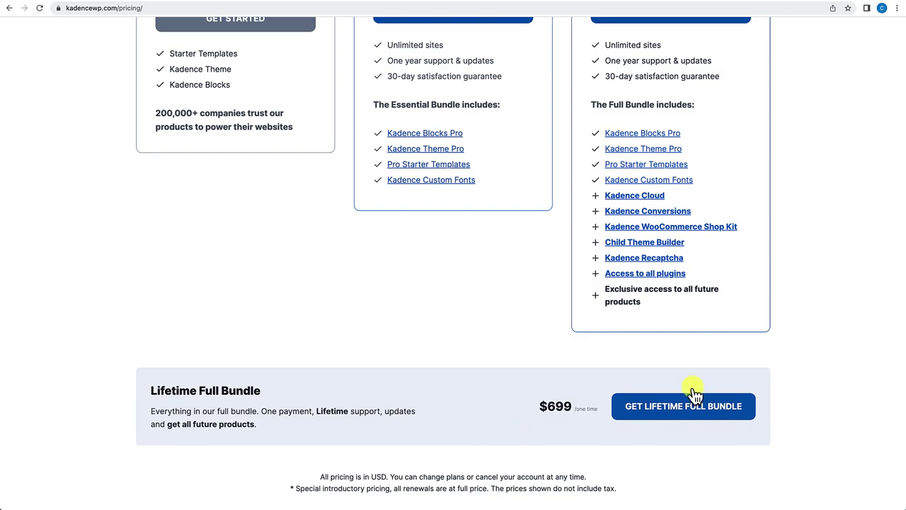
scroll(536, 380, "up", 3)
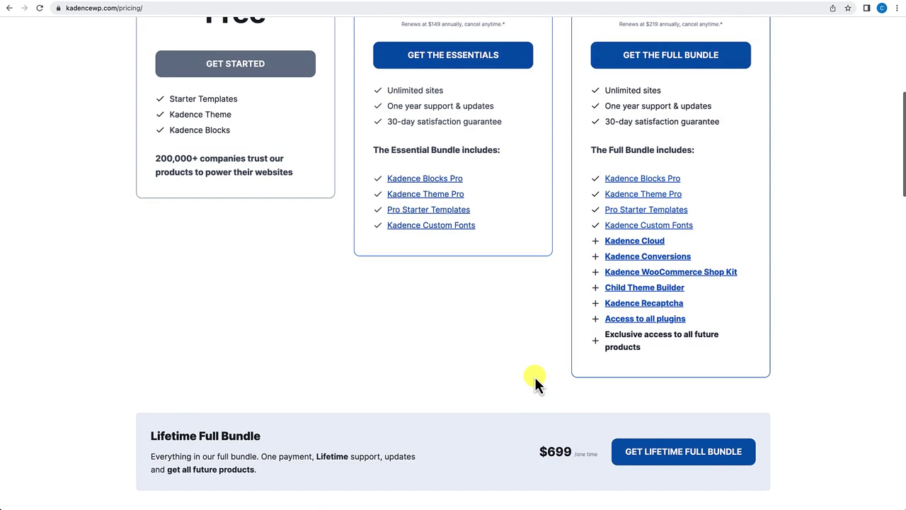
scroll(464, 426, "up", 1)
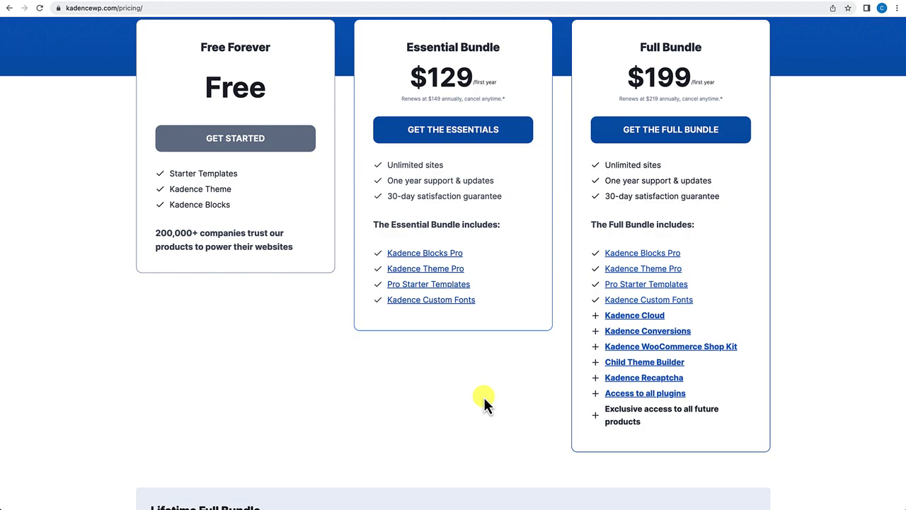
scroll(485, 382, "up", 3)
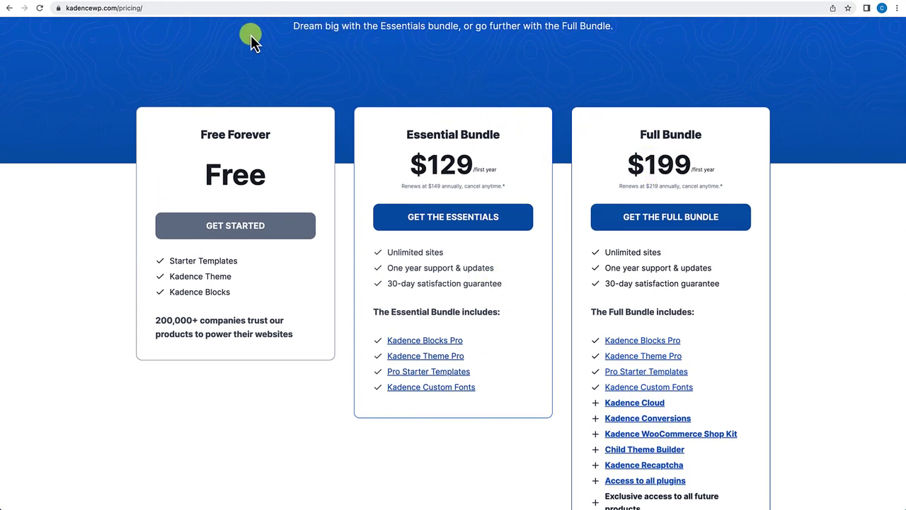
Switch back to the WordPress admin, check the Kadence pro addons and review the list of installed plugins.
left_click(223, 2)
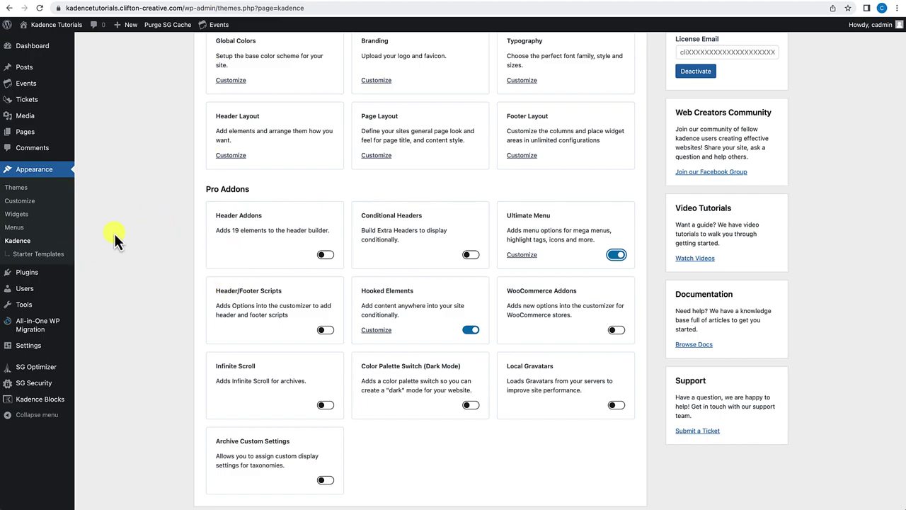
scroll(226, 228, "down", 1)
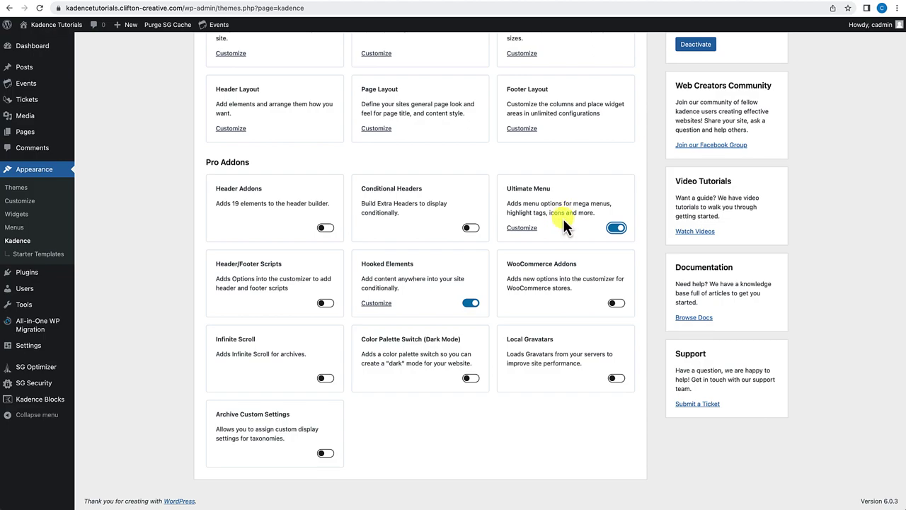
mouse_move(30, 275)
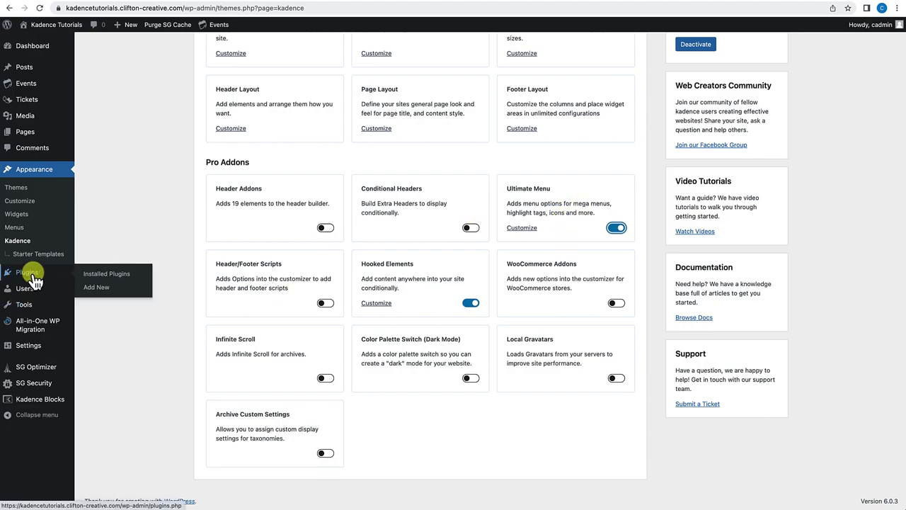
left_click(112, 281)
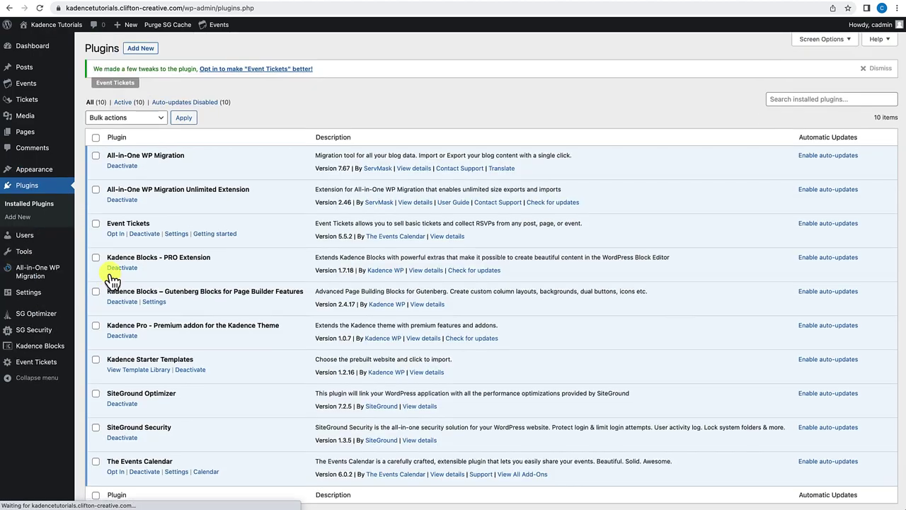
scroll(161, 291, "down", 1)
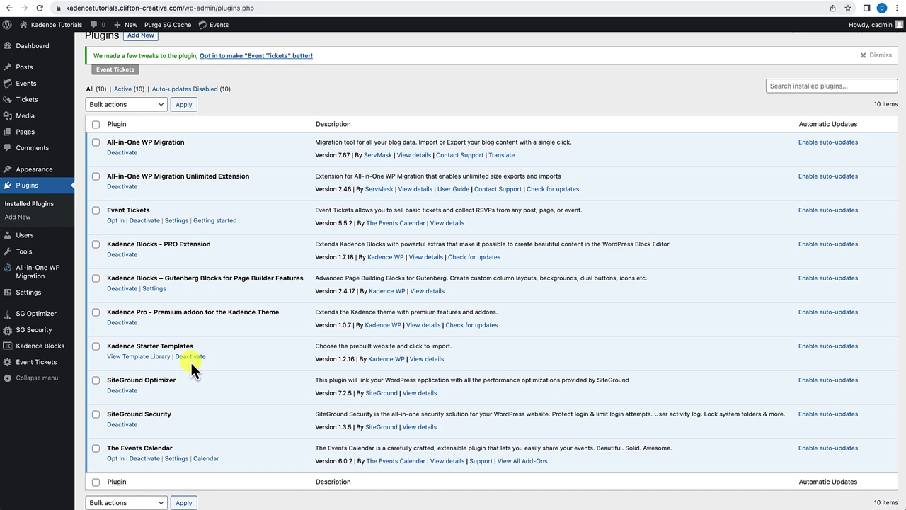
View the Kadence Tutorials site's front page and return to the WordPress admin.
mouse_move(71, 31)
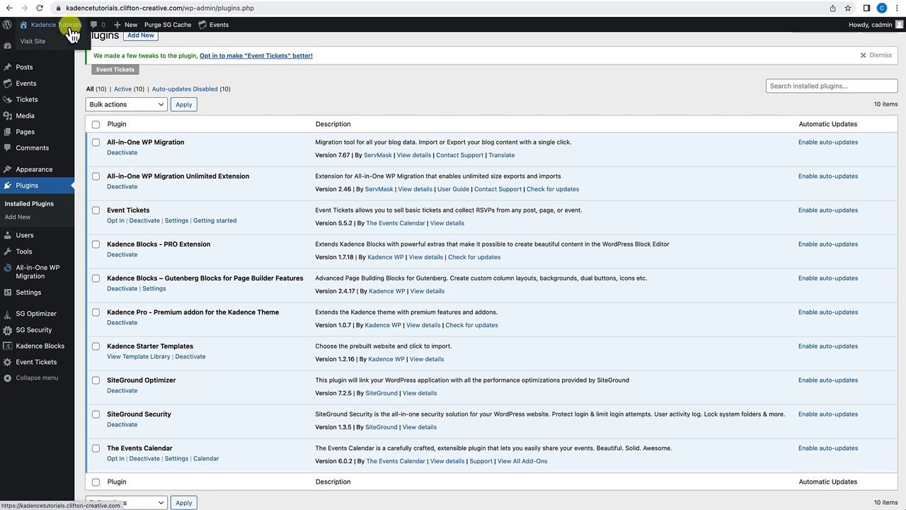
left_click(49, 34)
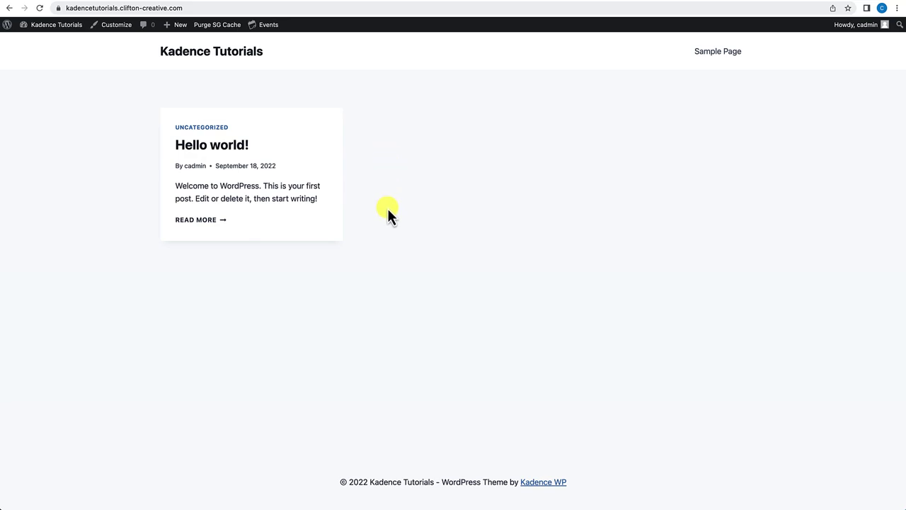
mouse_move(64, 27)
left_click(39, 43)
Open the Kadence Starter Templates library and browse it to find the BBQ BEER Fest template.
mouse_move(41, 205)
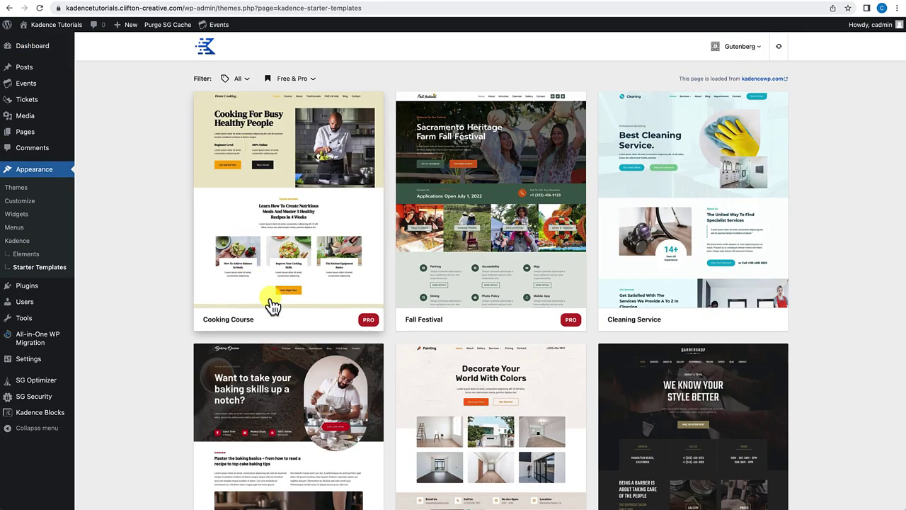
scroll(271, 301, "down", 5)
scroll(271, 303, "down", 8)
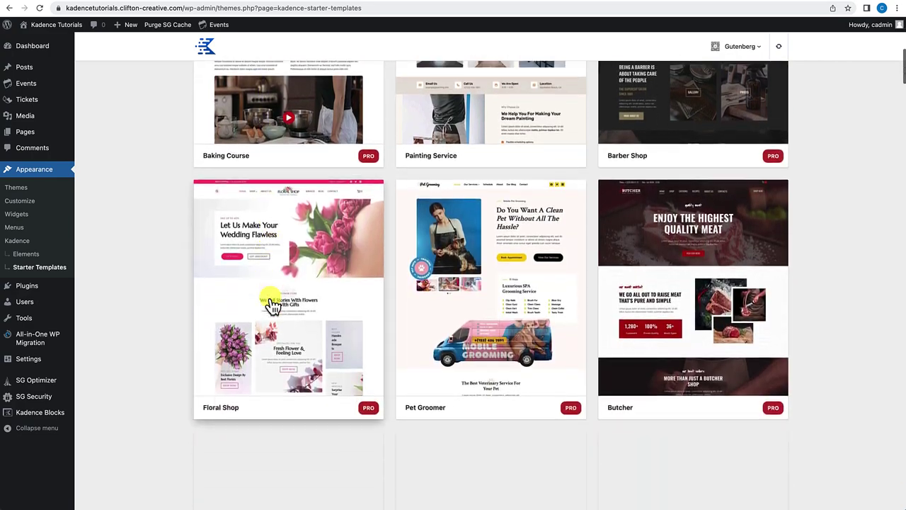
scroll(273, 304, "down", 7)
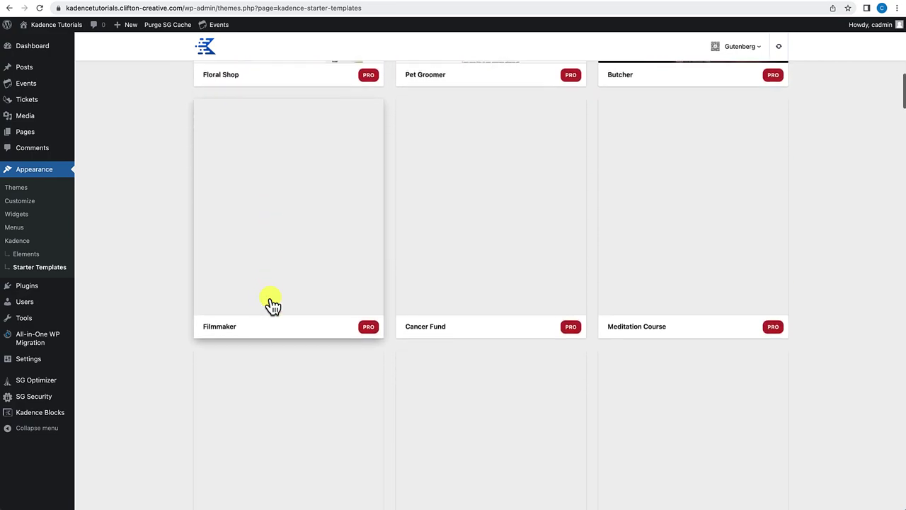
scroll(273, 304, "down", 6)
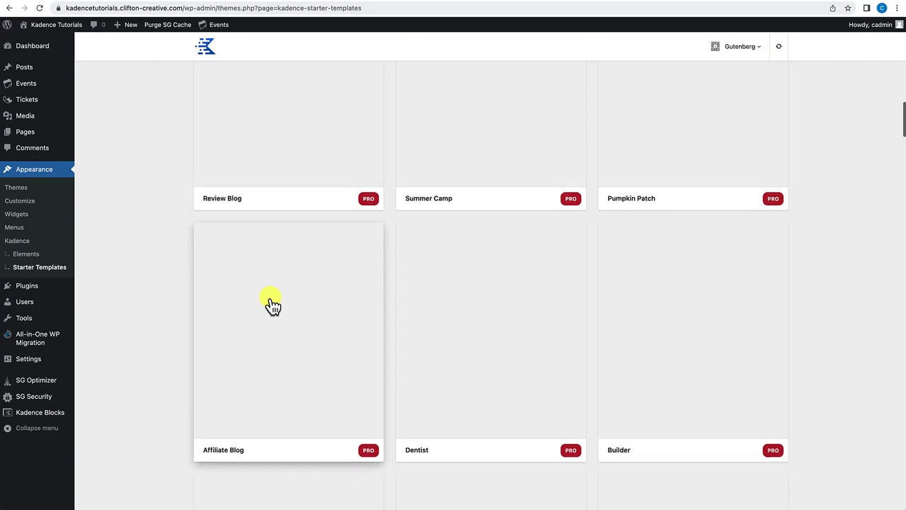
scroll(273, 304, "down", 5)
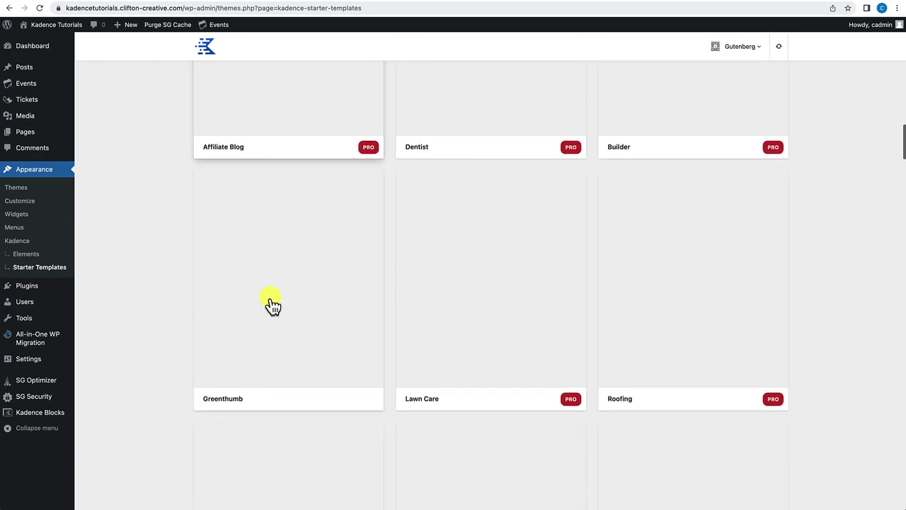
scroll(272, 305, "down", 3)
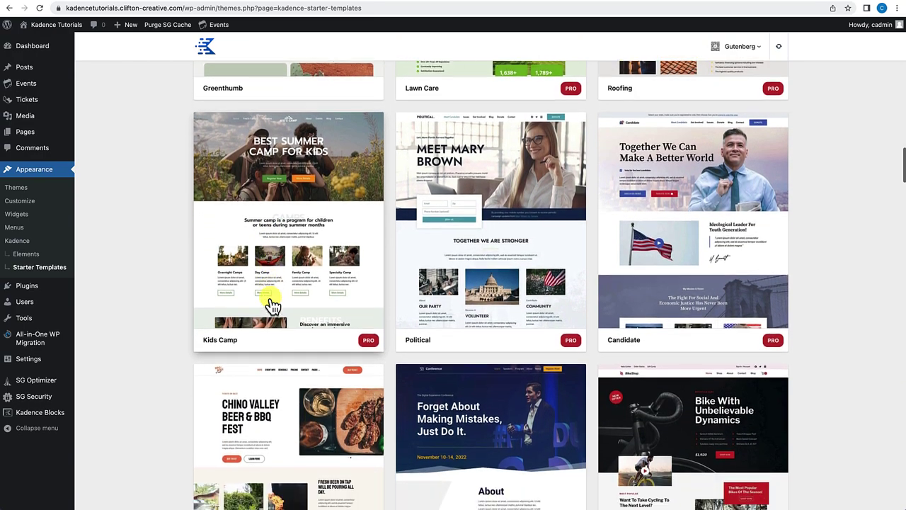
scroll(273, 304, "down", 2)
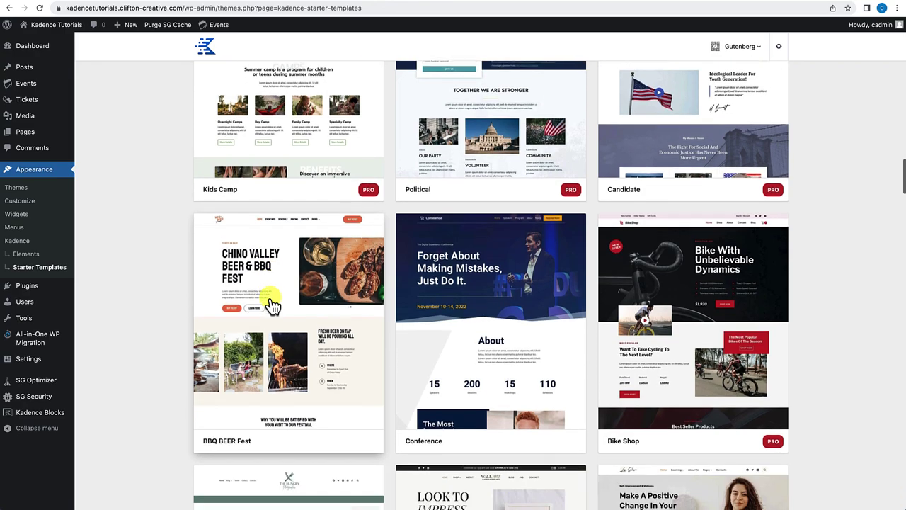
scroll(273, 304, "down", 1)
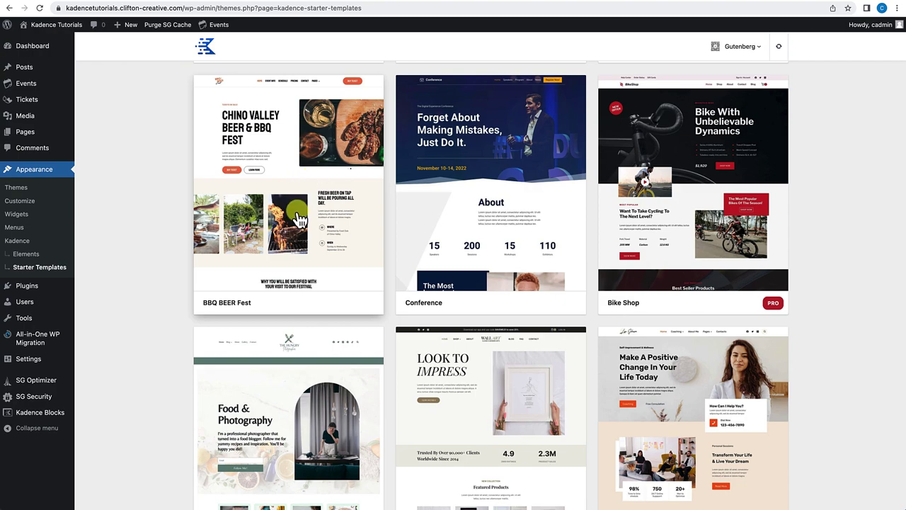
Preview the BBQ BEER Fest starter template and import it as a full site.
left_click(283, 187)
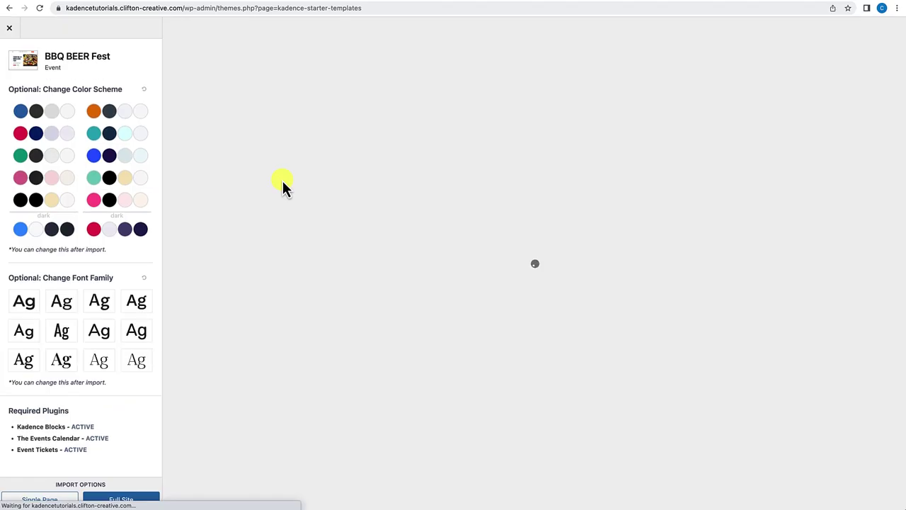
scroll(282, 181, "down", 20)
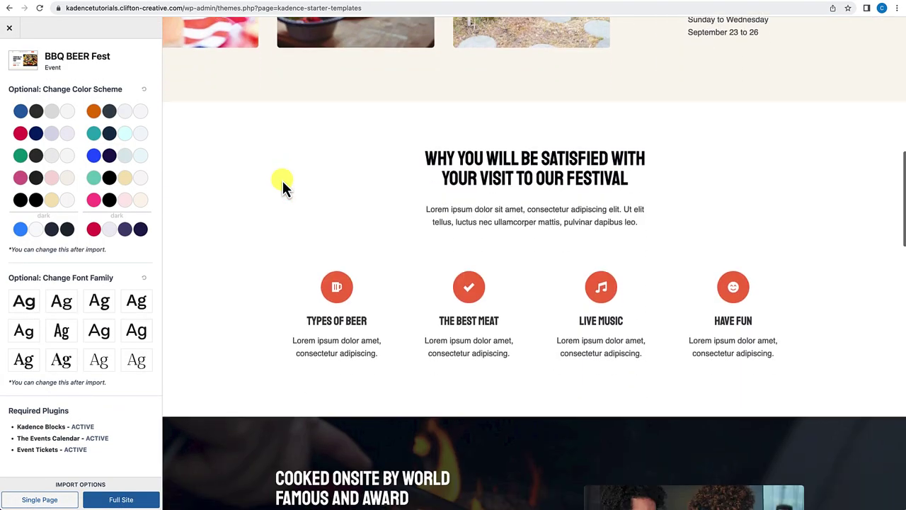
scroll(282, 180, "up", 15)
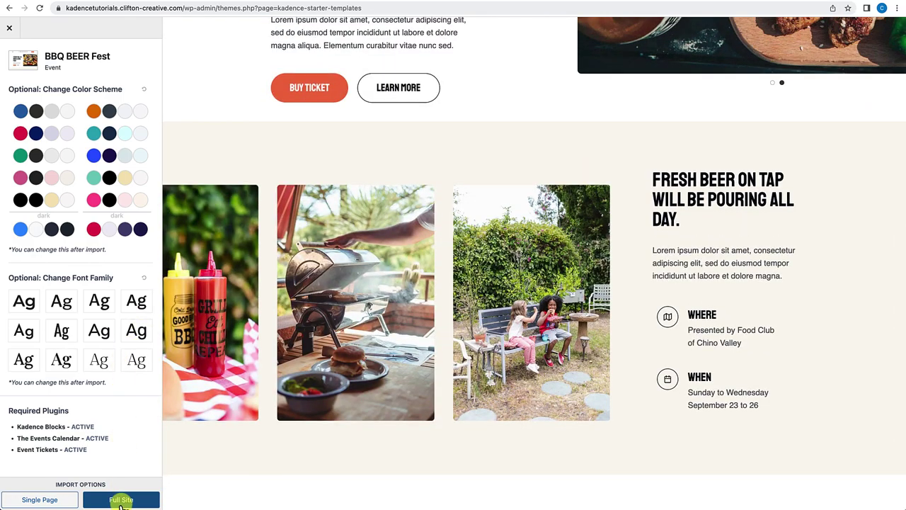
left_click(122, 502)
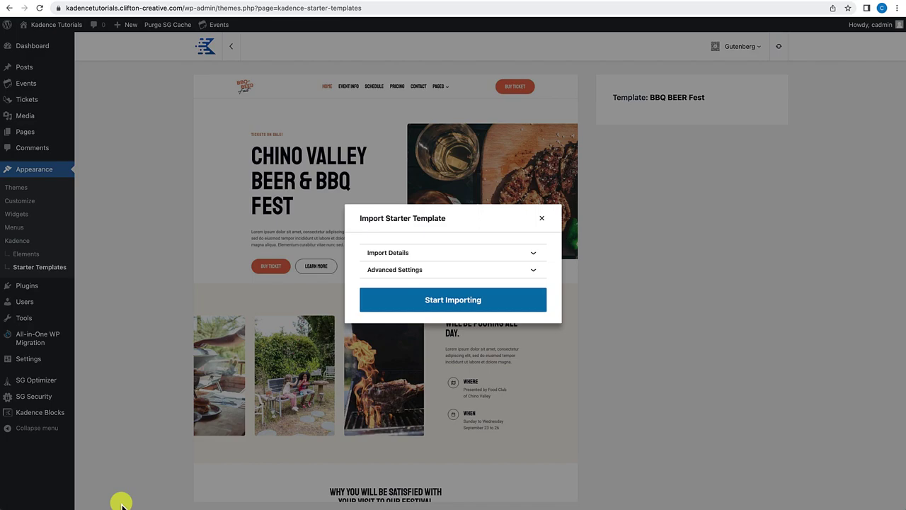
left_click(428, 302)
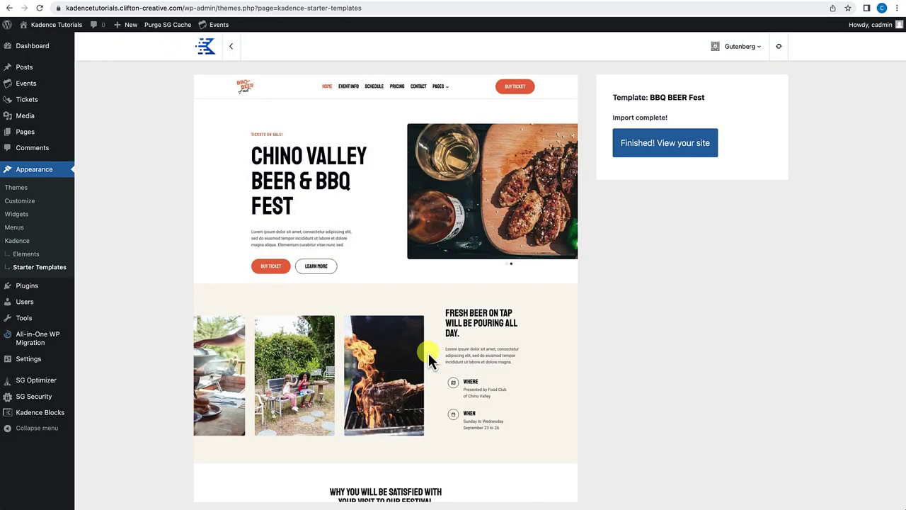
Open the imported BBQ BEER Fest site and examine the home page's sections, images and header menu.
left_click(676, 155)
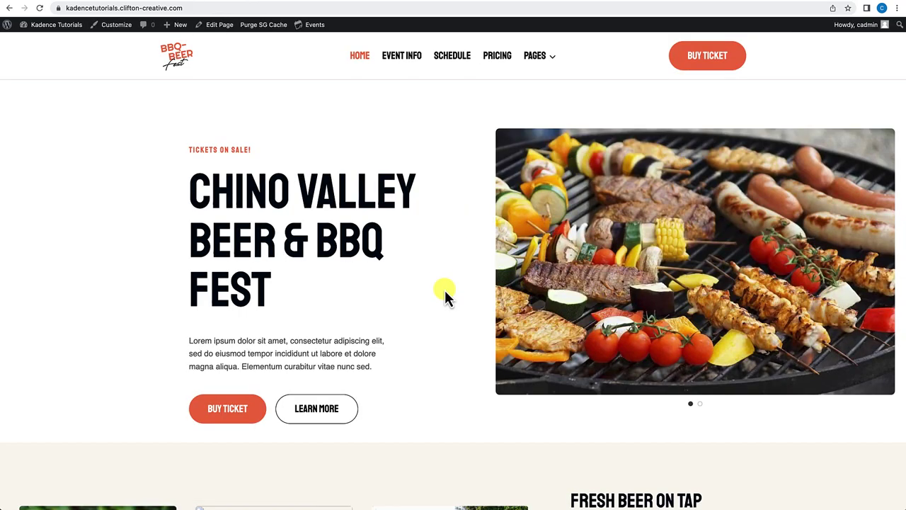
scroll(446, 292, "down", 2)
scroll(445, 289, "down", 10)
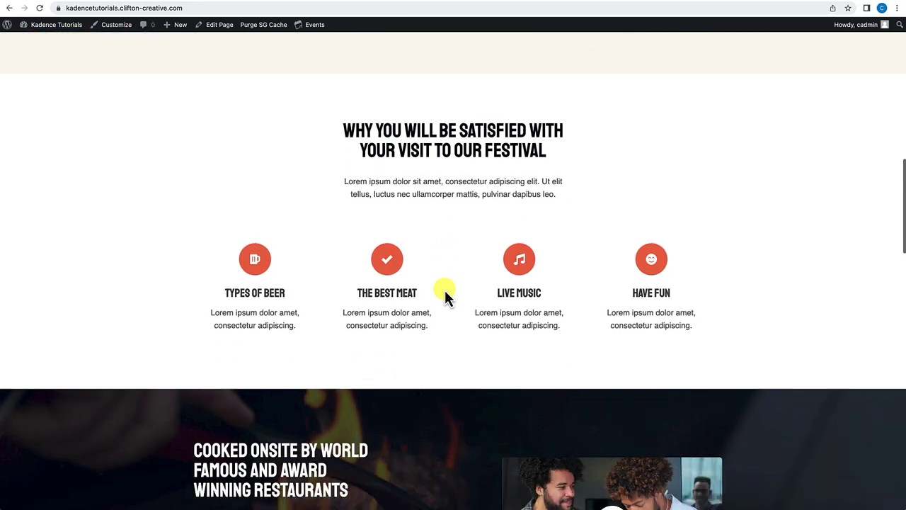
scroll(445, 290, "down", 12)
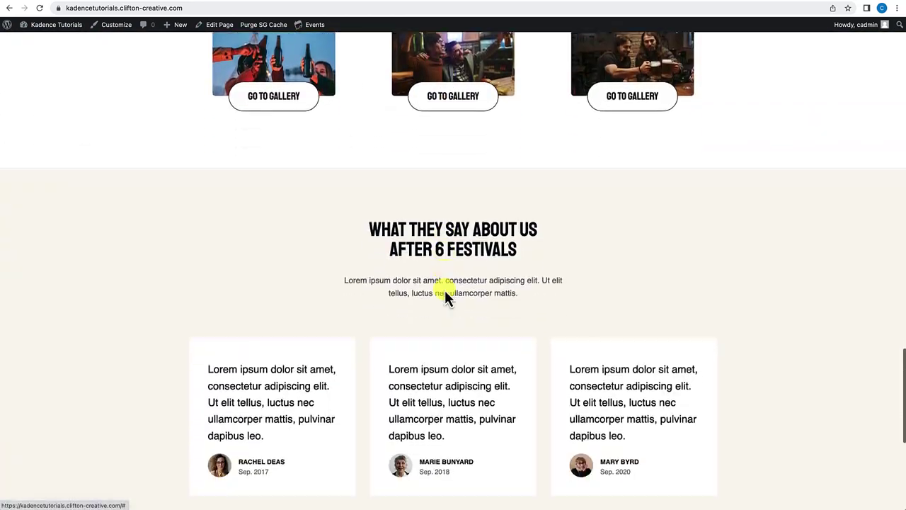
scroll(444, 289, "up", 15)
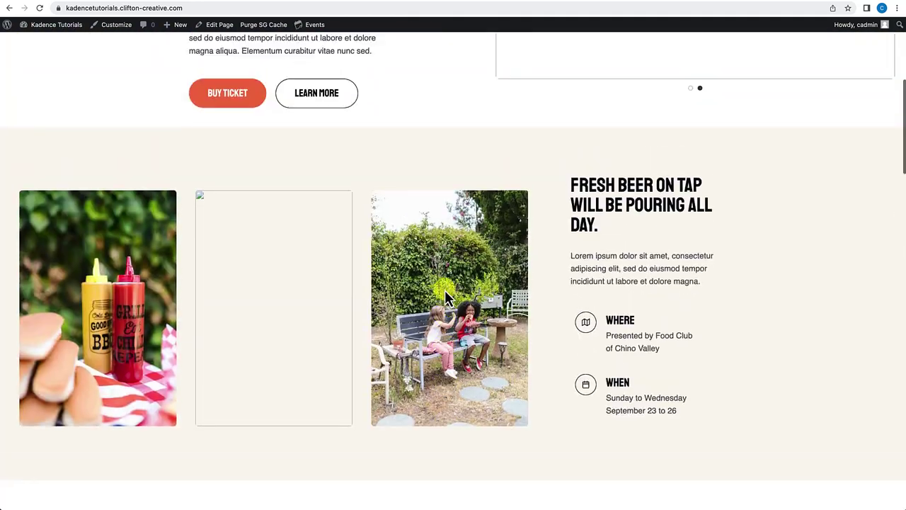
scroll(445, 289, "down", 3)
scroll(133, 196, "up", 1)
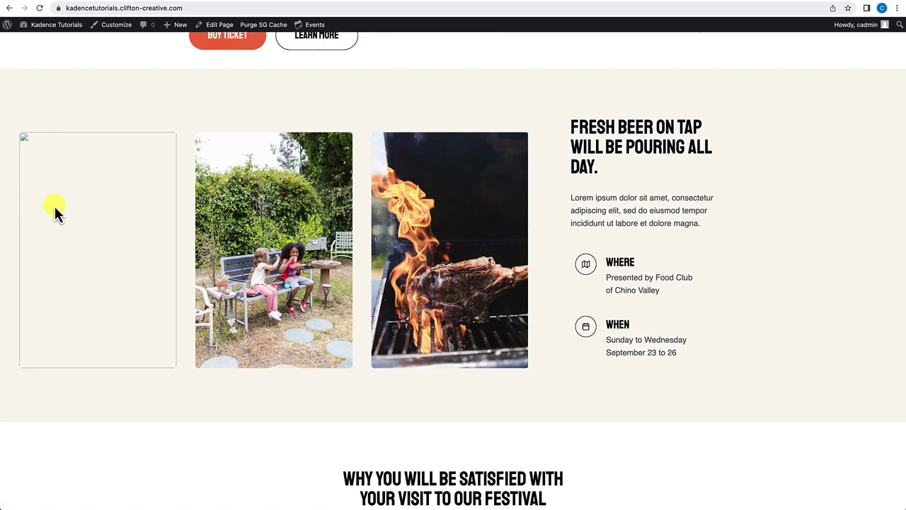
scroll(54, 207, "up", 5)
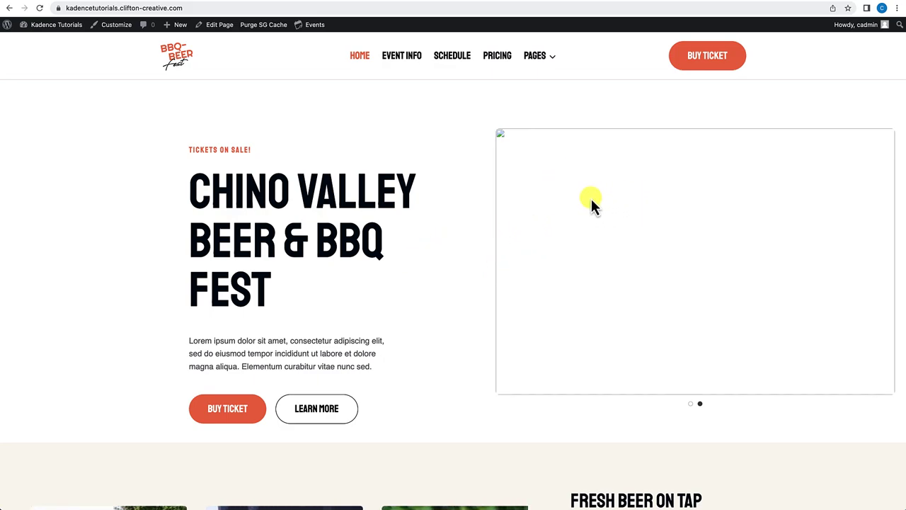
Open the home page for editing and update the hero slider gallery with its existing two images.
left_click(218, 28)
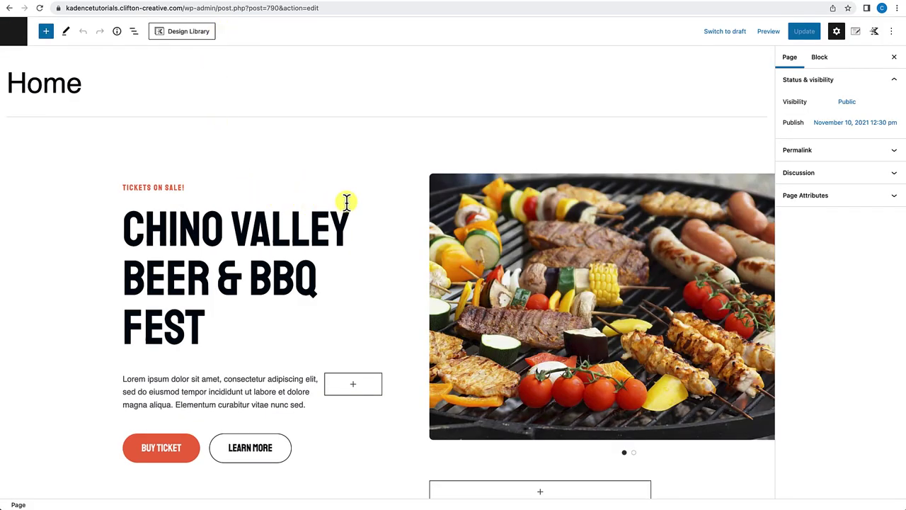
scroll(453, 203, "down", 1)
left_click(454, 201)
left_click(551, 143)
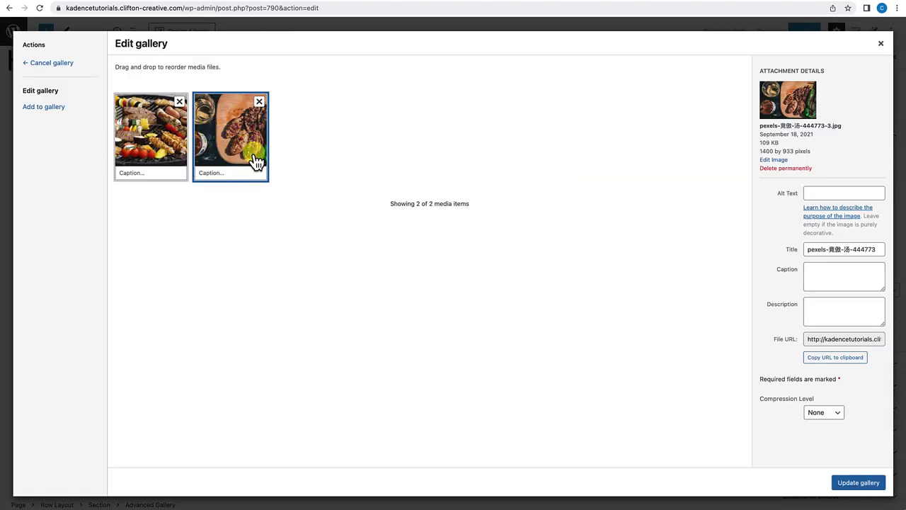
left_click(854, 487)
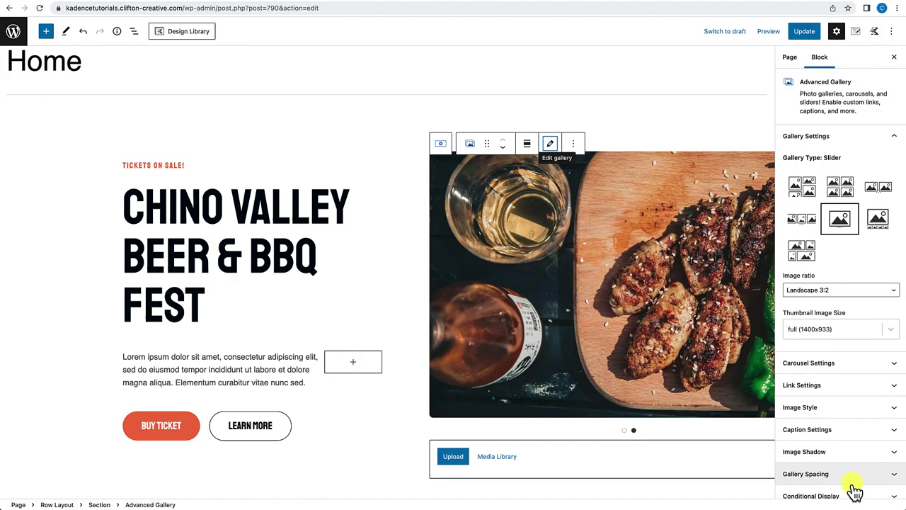
Update the carousel gallery beside "Fresh beer on tap" with its existing four images and save the page.
scroll(555, 335, "down", 2)
scroll(552, 331, "down", 7)
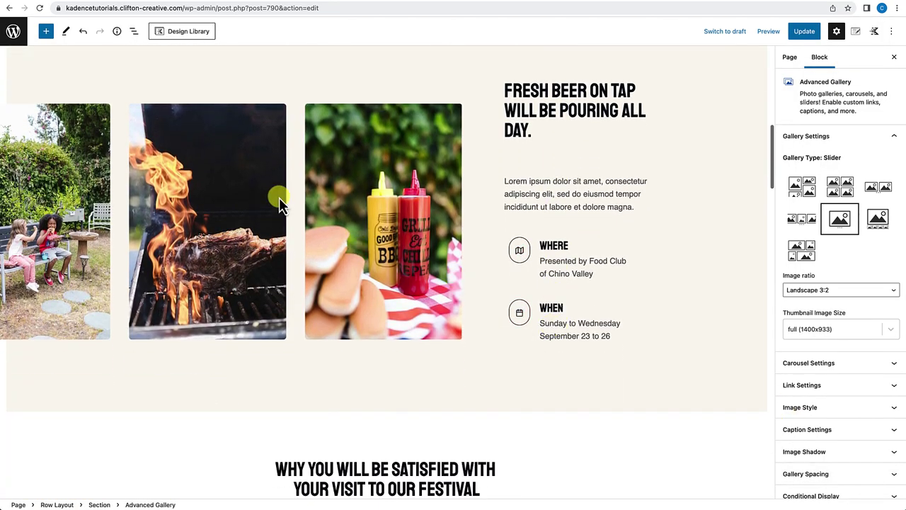
left_click(283, 196)
left_click(243, 64)
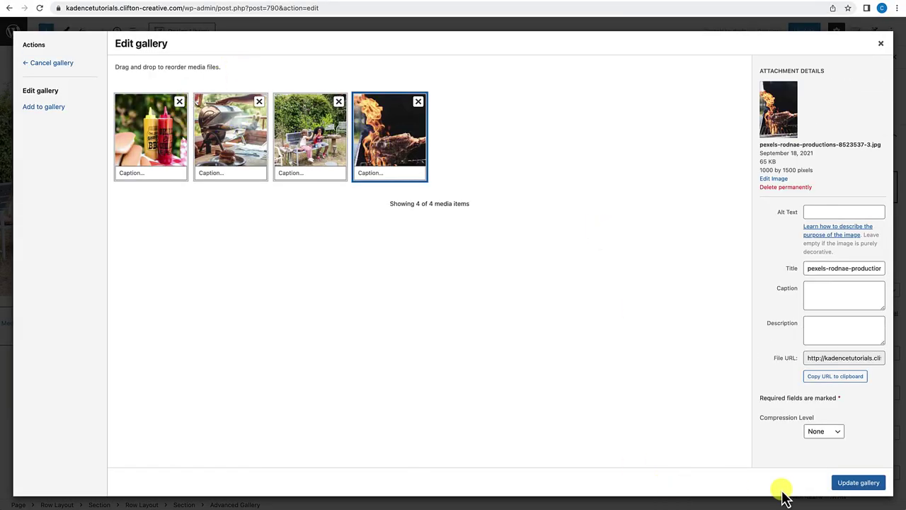
left_click(848, 483)
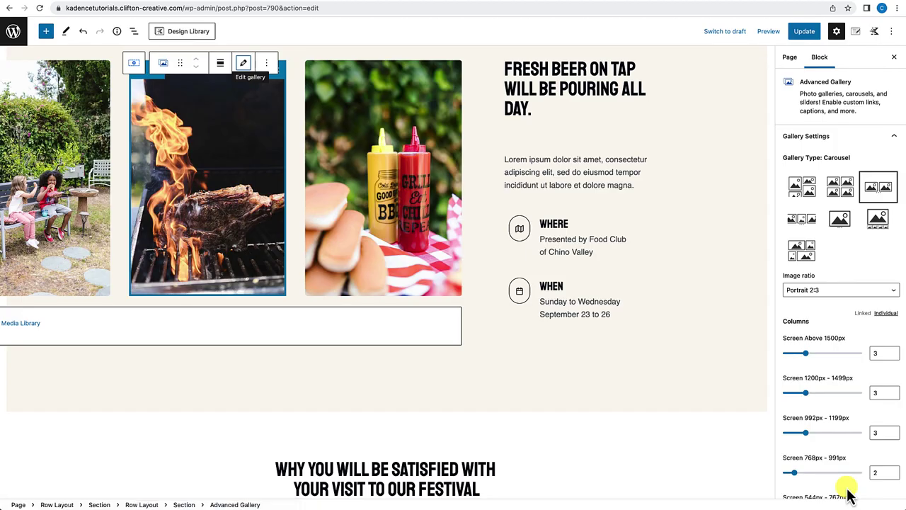
left_click(804, 32)
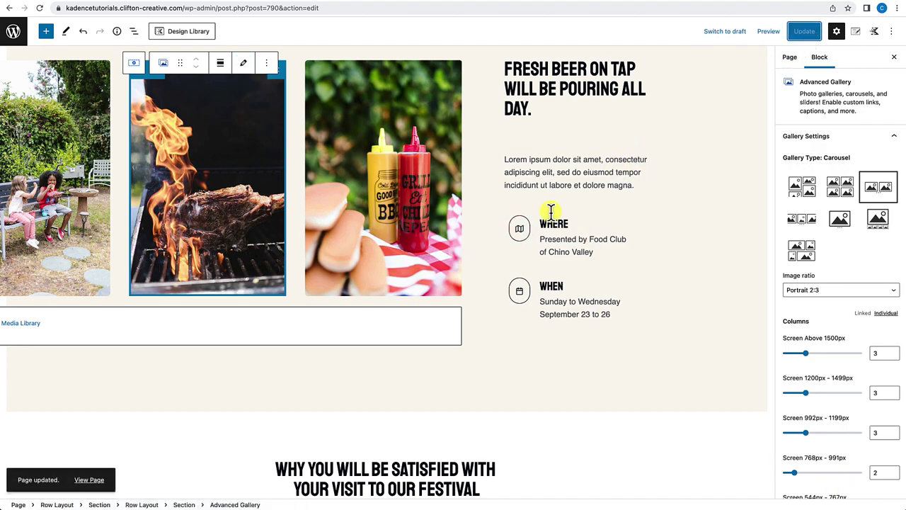
View the updated home page and check the hero slider and carousel images.
left_click(84, 484)
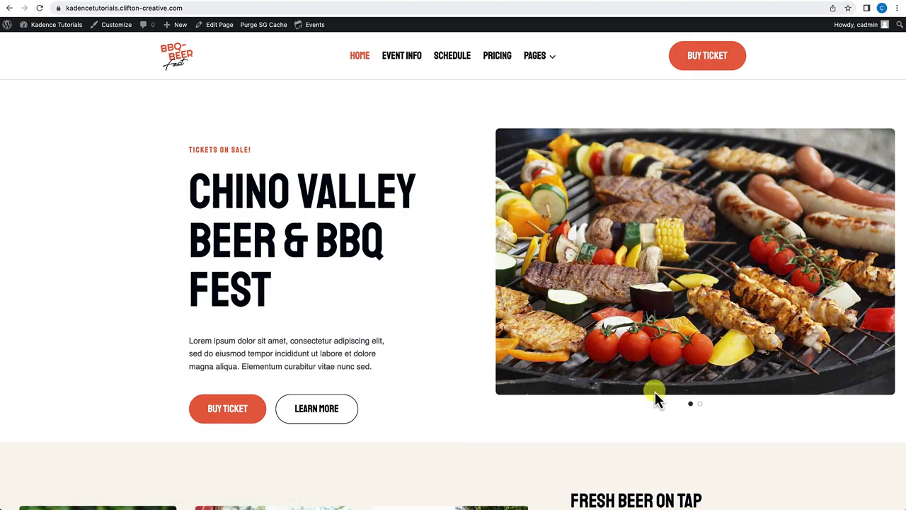
left_click(699, 404)
scroll(586, 406, "down", 15)
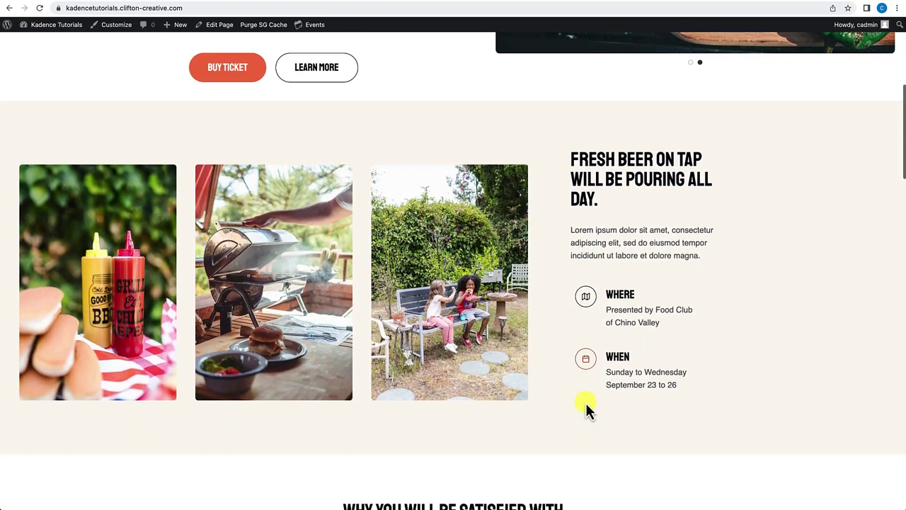
scroll(586, 407, "up", 12)
scroll(585, 402, "up", 3)
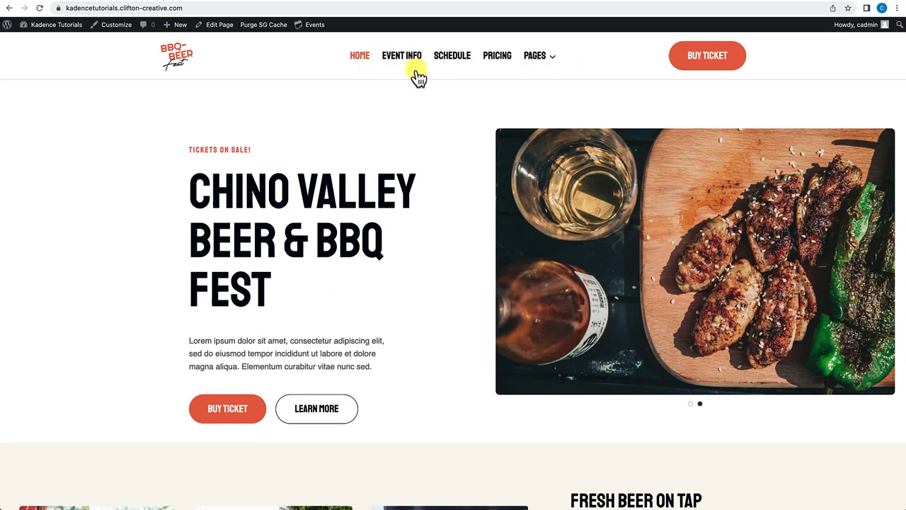
Examine the Pages dropdown in the site header, plus the Products and Support menus on the Kadence WP pricing page.
mouse_move(546, 60)
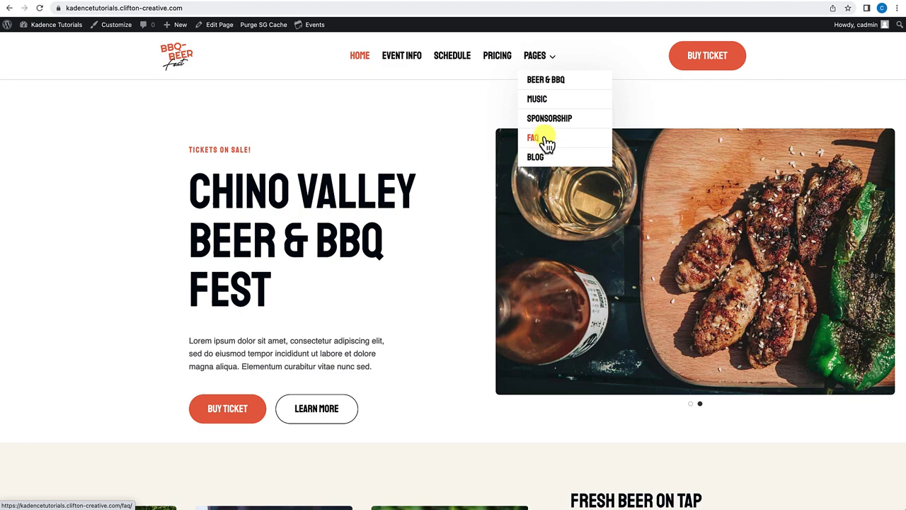
left_click(267, 8)
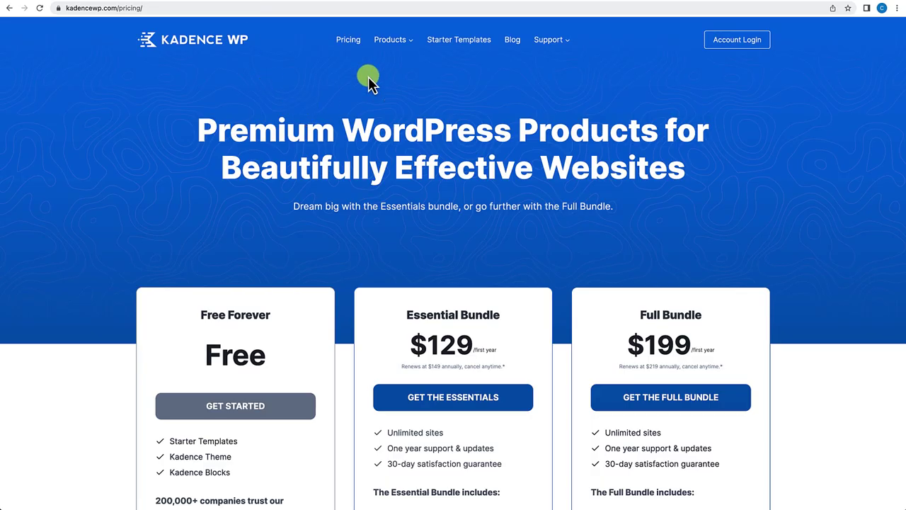
mouse_move(414, 47)
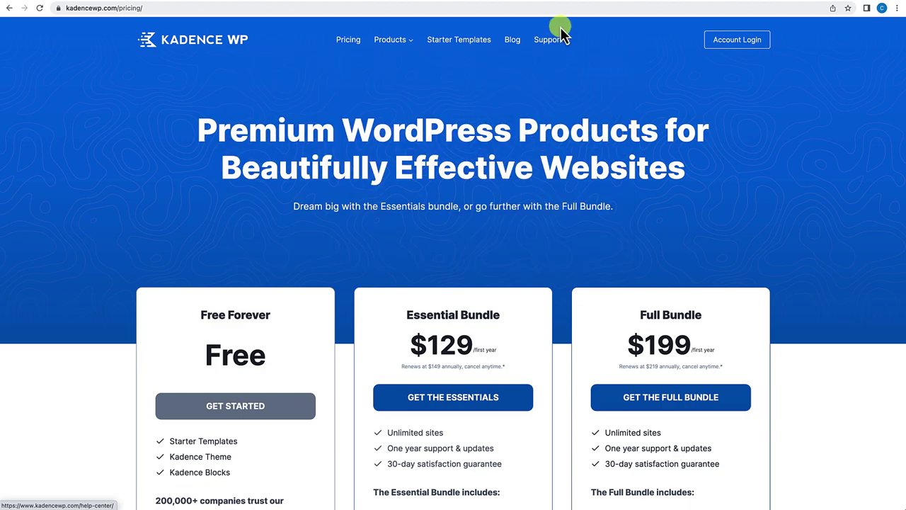
left_click(553, 41)
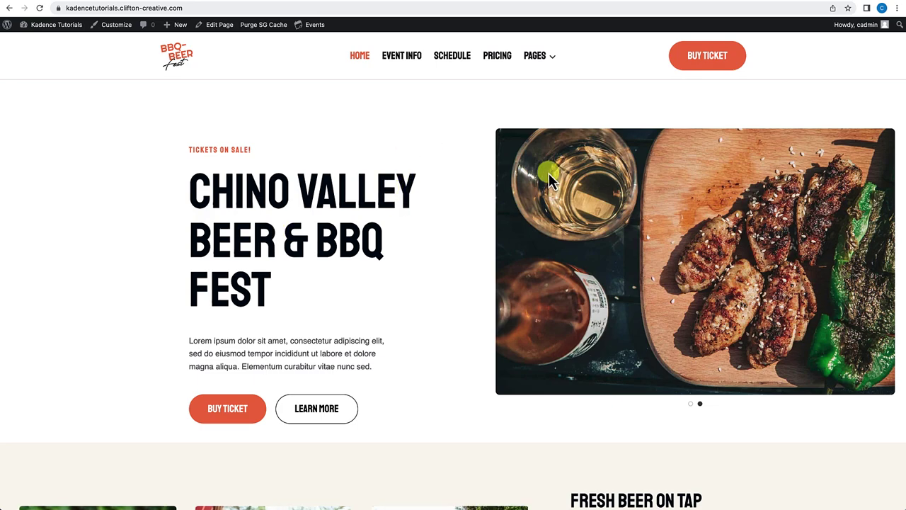
Return to the site's WordPress admin and create a new Kadence element of type Content Section.
left_click(45, 36)
mouse_move(41, 211)
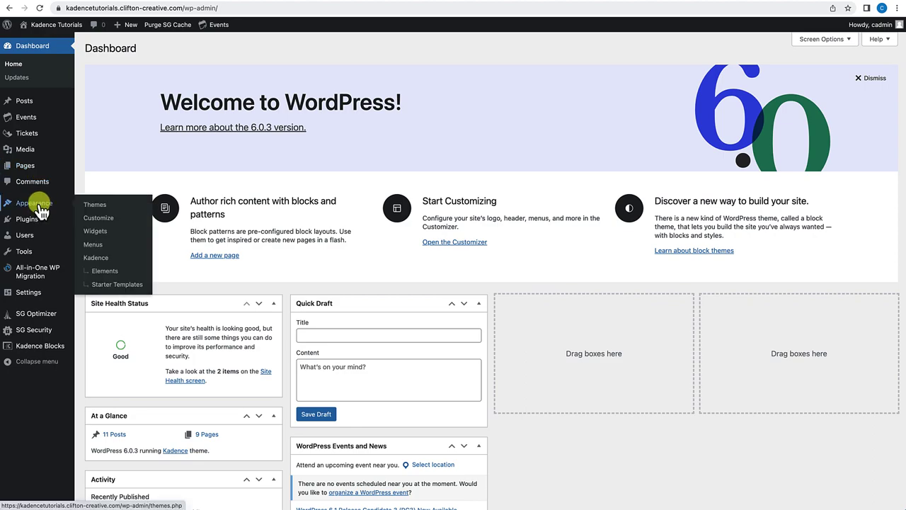
left_click(103, 269)
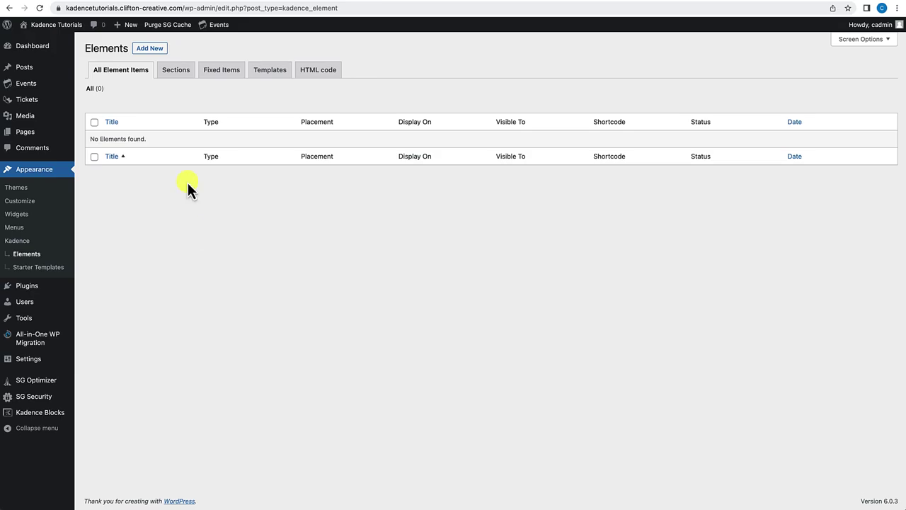
left_click(150, 49)
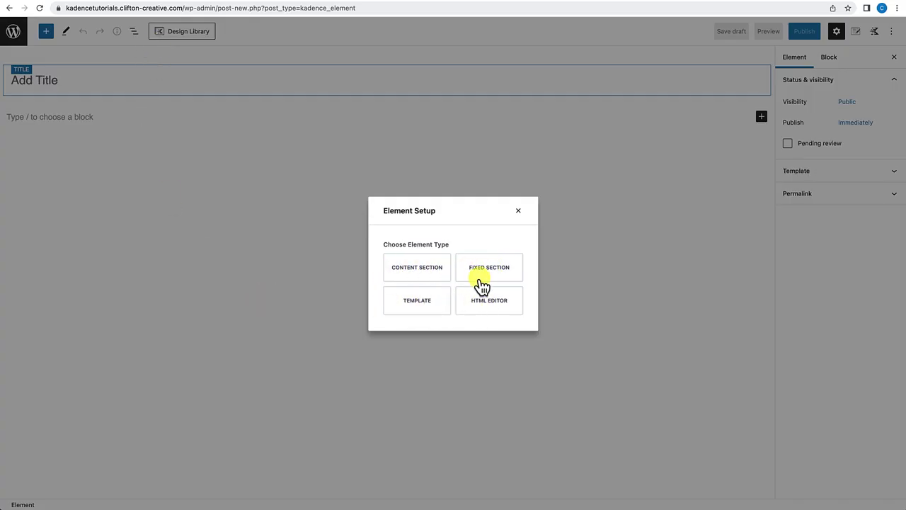
left_click(407, 273)
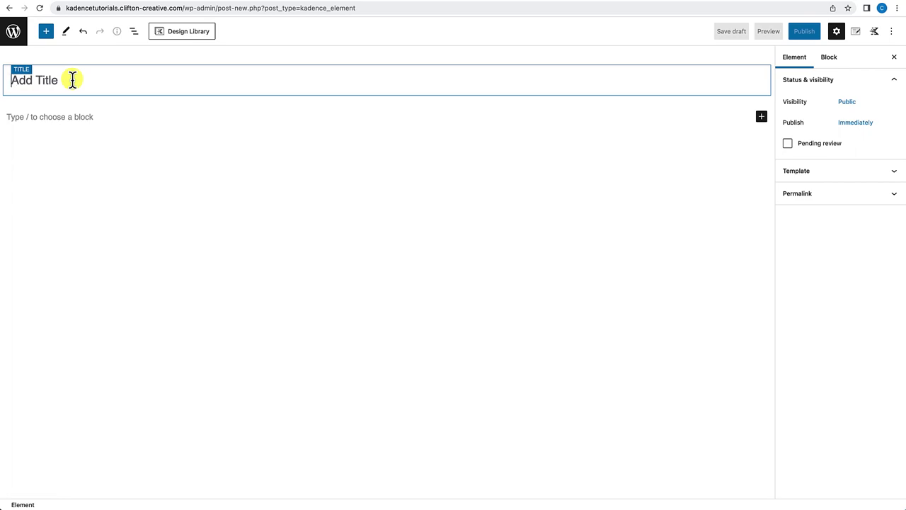
Title the new element "Custom Dropdown Menu".
type("us")
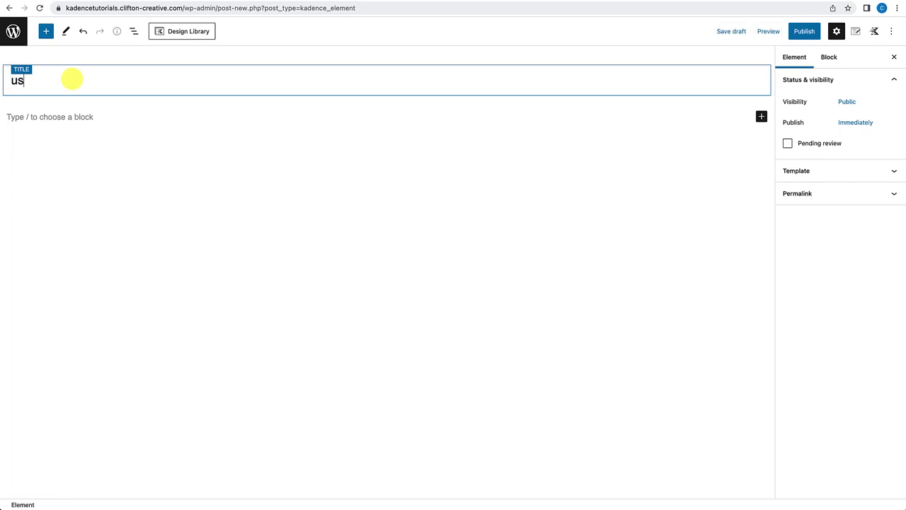
type("tom Dropdown Menu")
key("Home")
type("C")
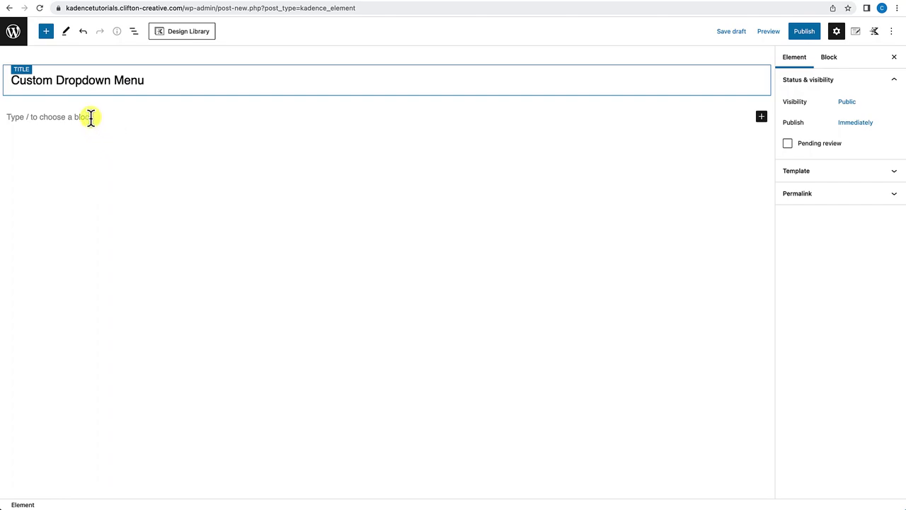
Try to insert a Section block from the Kadence blocks beneath the element's title.
left_click(91, 117)
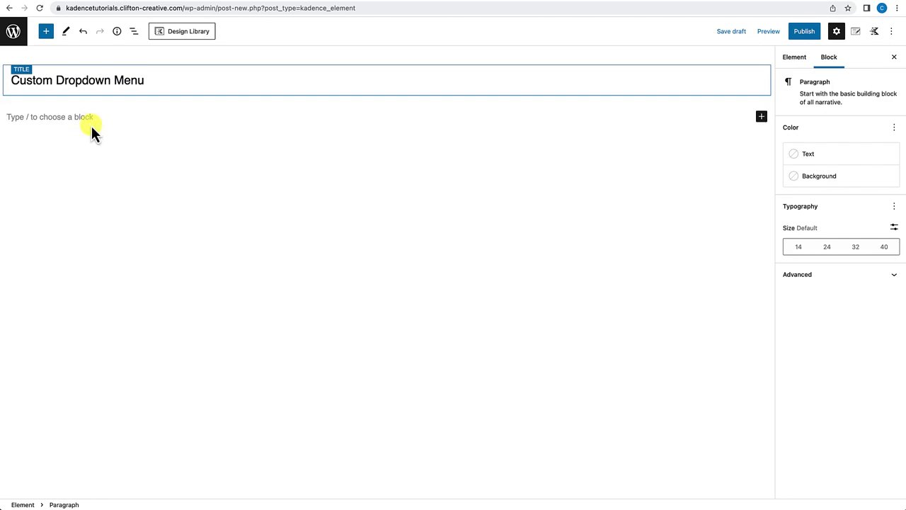
left_click(49, 38)
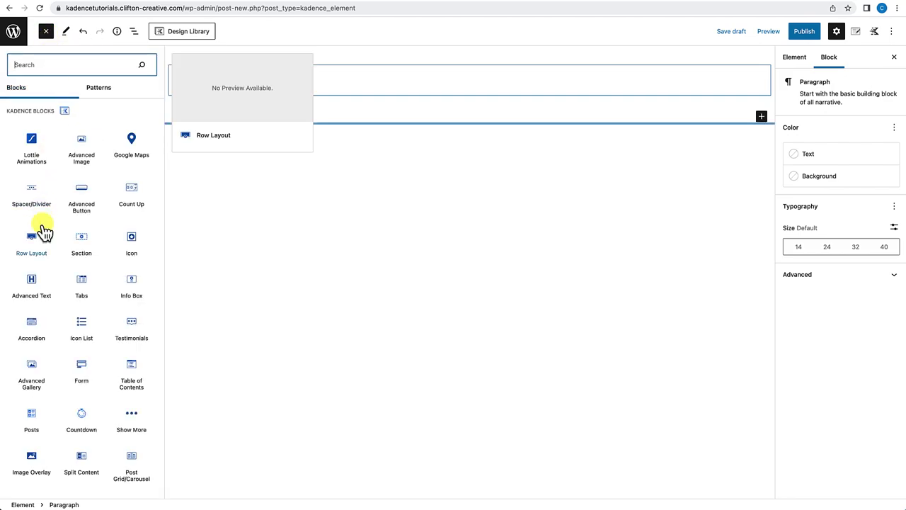
scroll(44, 231, "down", 10)
scroll(43, 232, "up", 9)
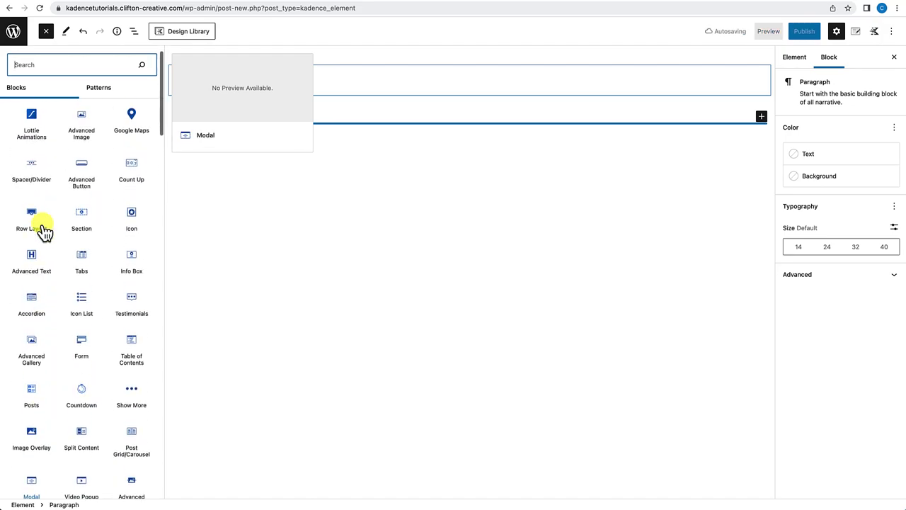
scroll(44, 231, "up", 1)
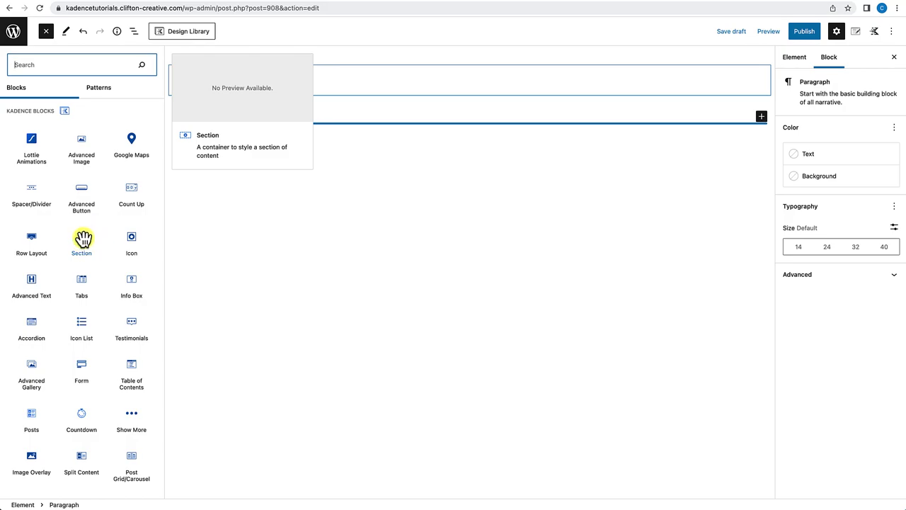
left_click_drag(80, 238, 342, 126)
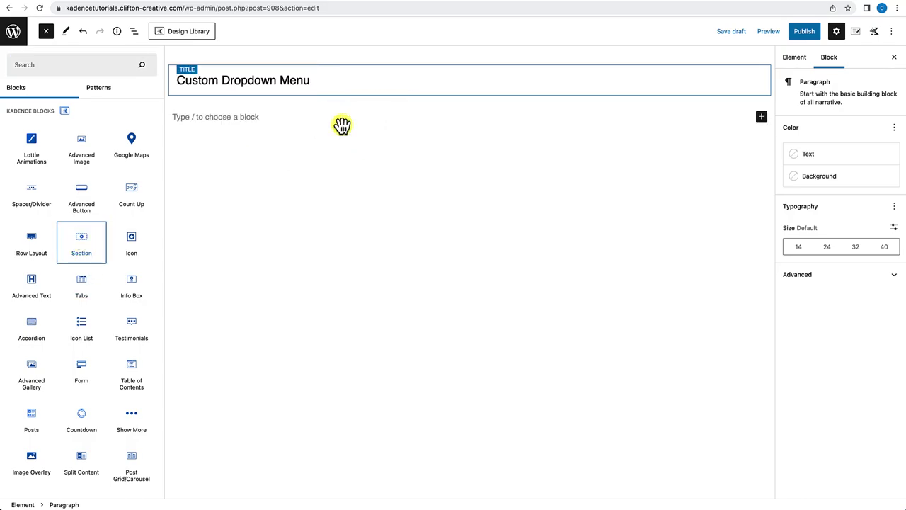
left_click(343, 130)
left_click(234, 112)
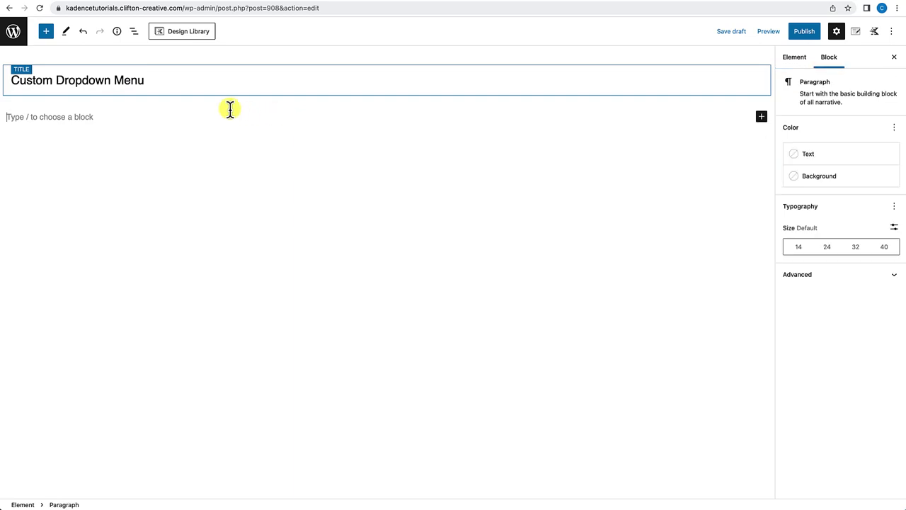
Insert a Kadence Section block beneath the title and place an Info Box block inside it.
left_click(47, 32)
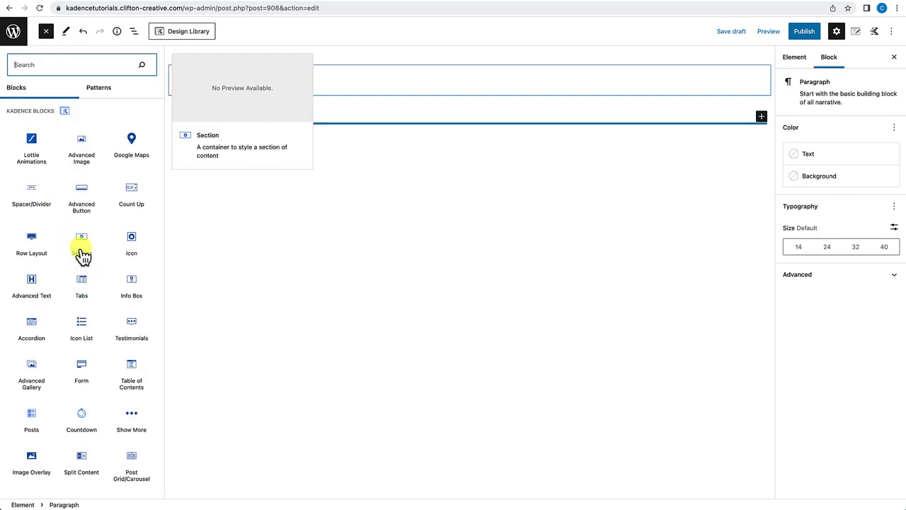
left_click_drag(82, 243, 400, 121)
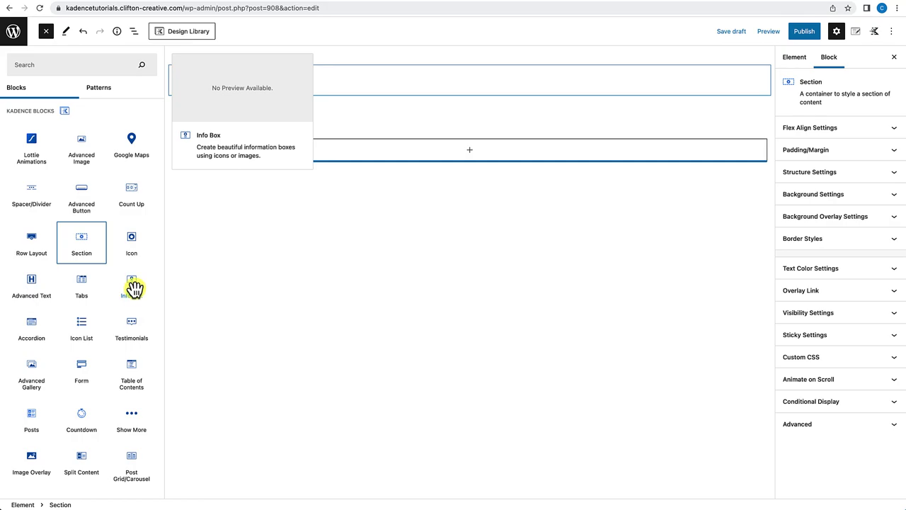
left_click_drag(134, 286, 447, 151)
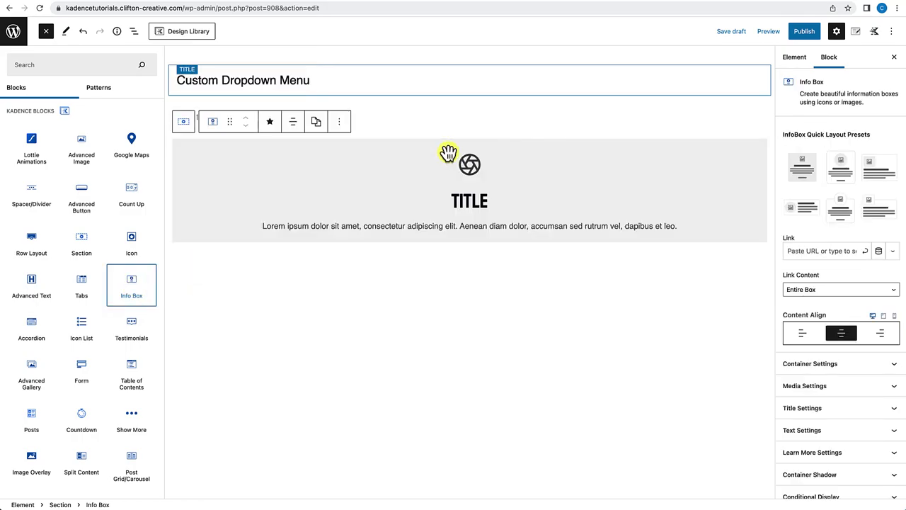
left_click(45, 33)
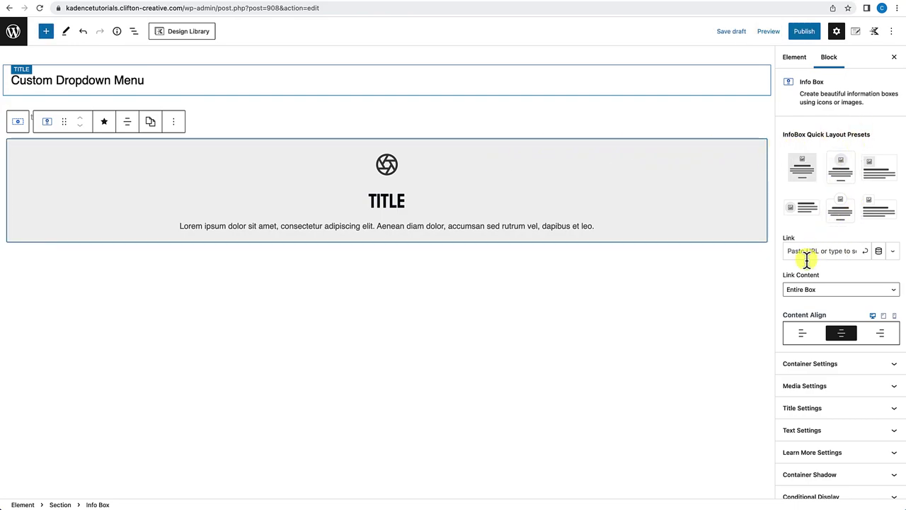
Align the Info Box content to the left and set its Media Align to Left.
scroll(817, 311, "down", 1)
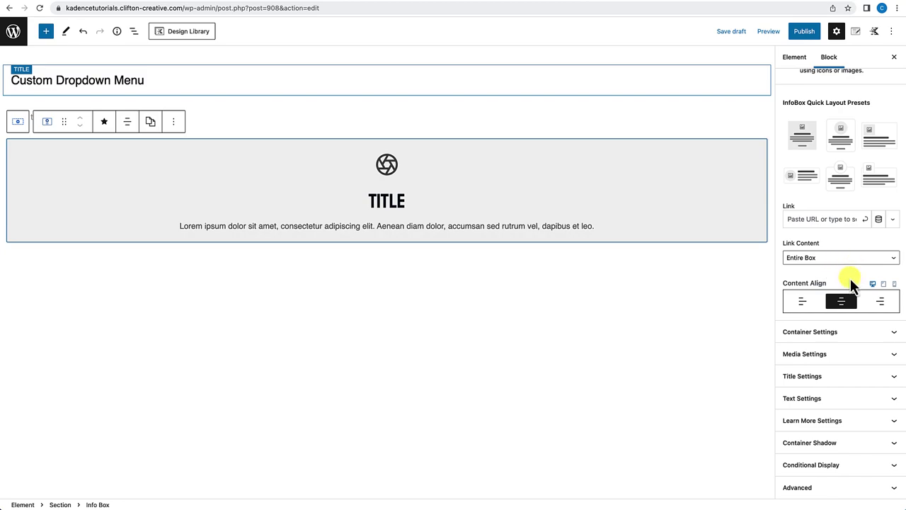
left_click(803, 306)
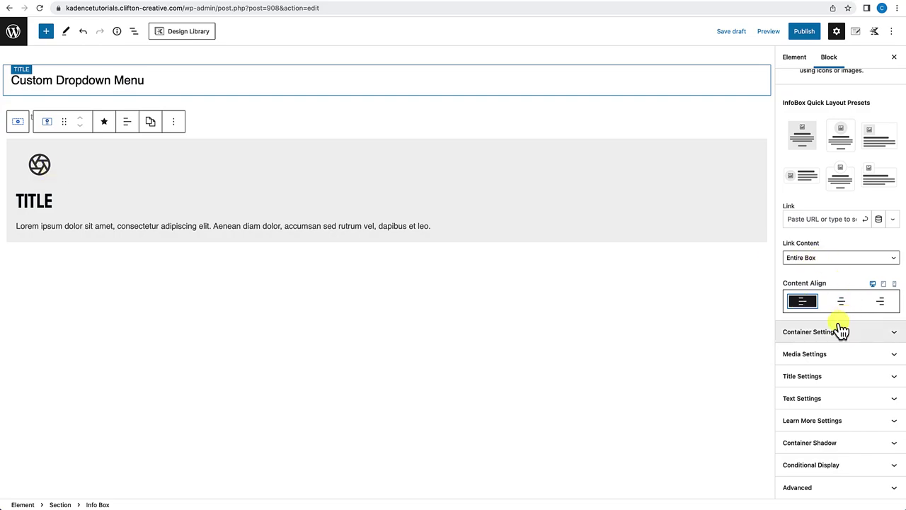
left_click(819, 359)
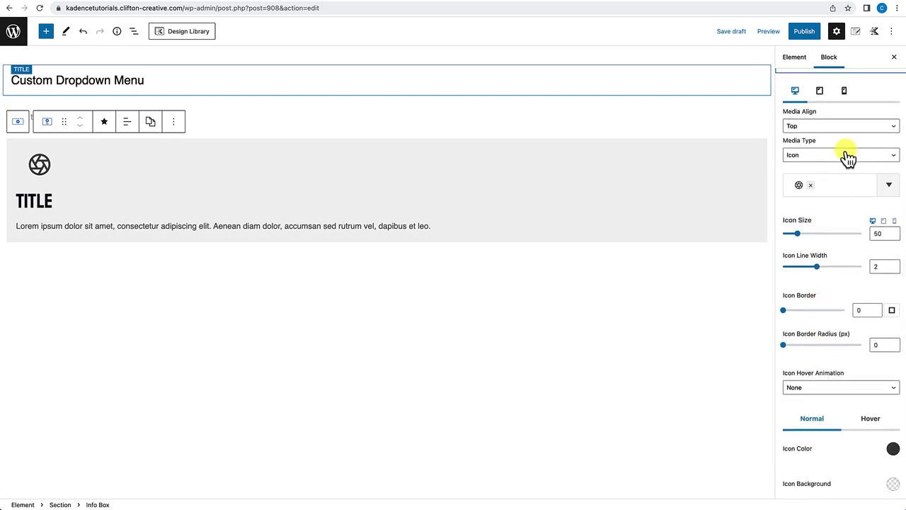
left_click(843, 127)
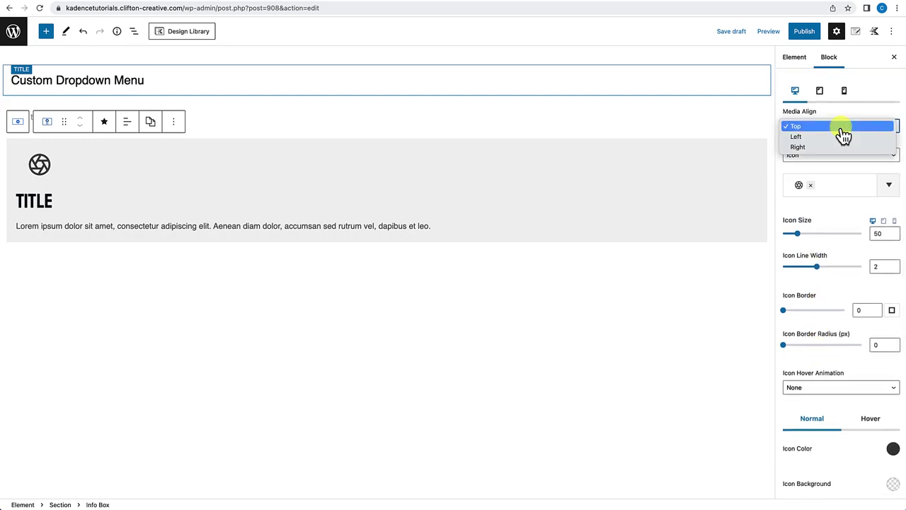
left_click(809, 137)
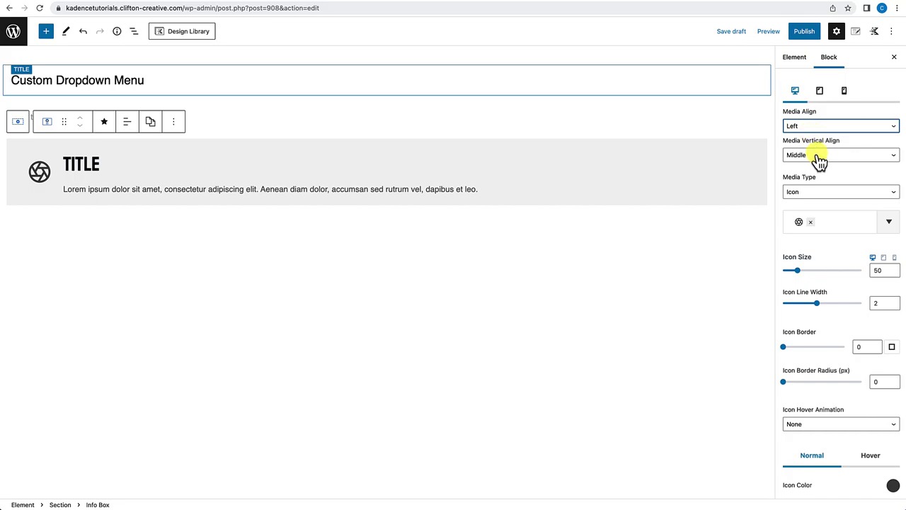
Set the Info Box's Media Vertical Align to Top and its icon size to 30.
left_click(818, 156)
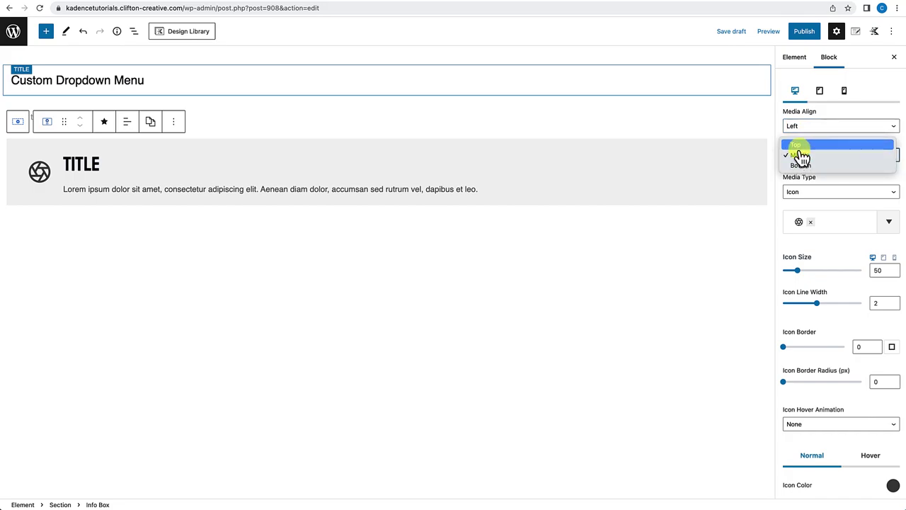
left_click(799, 145)
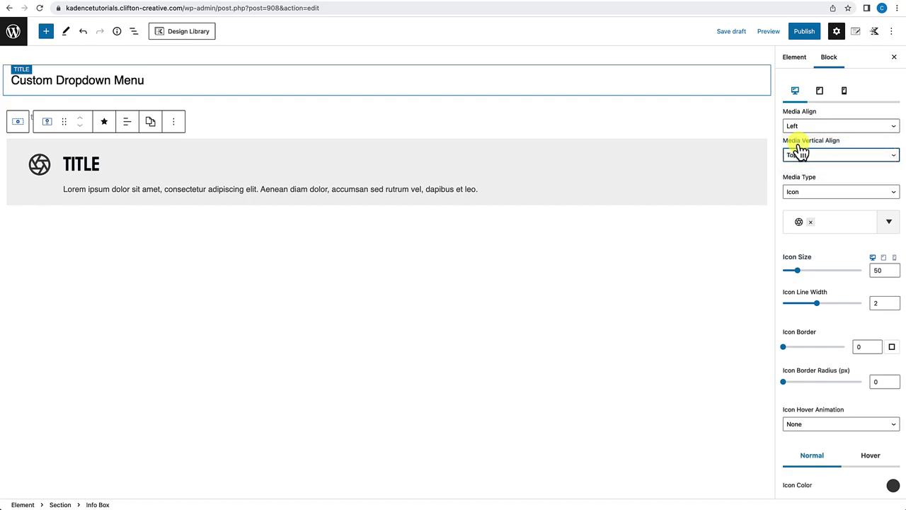
left_click(877, 271)
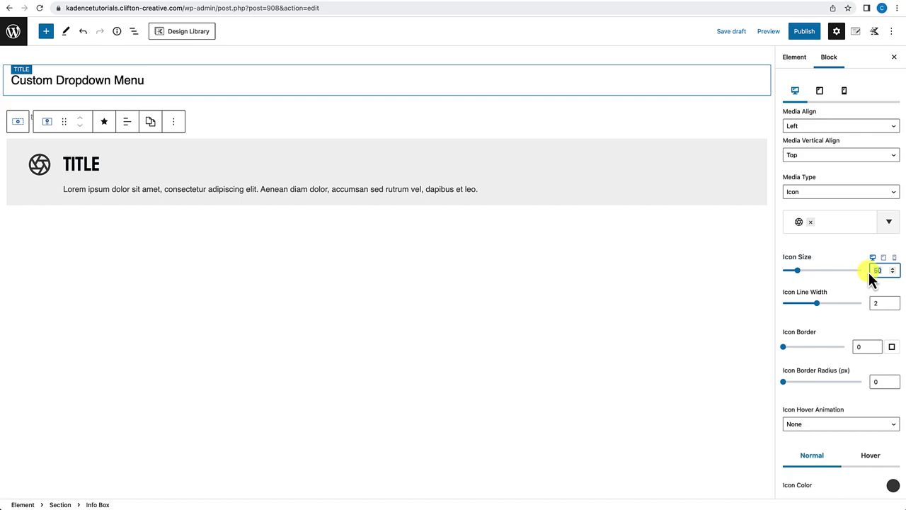
type("25")
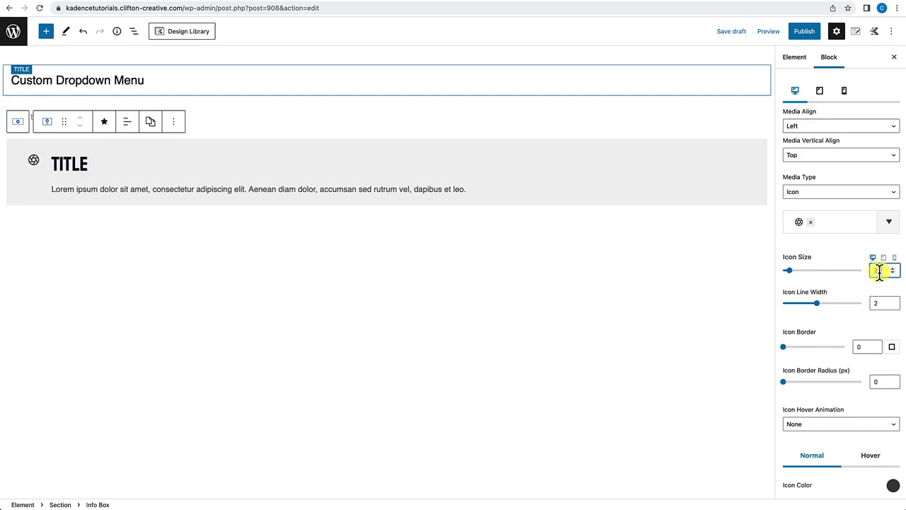
type("30")
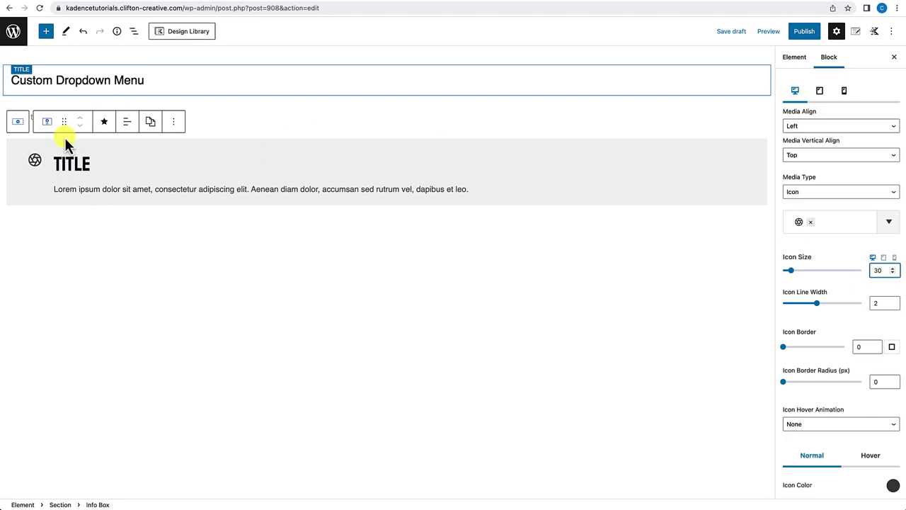
Replace the Info Box's placeholder title with "BBQ & BEAR".
left_click_drag(57, 164, 92, 164)
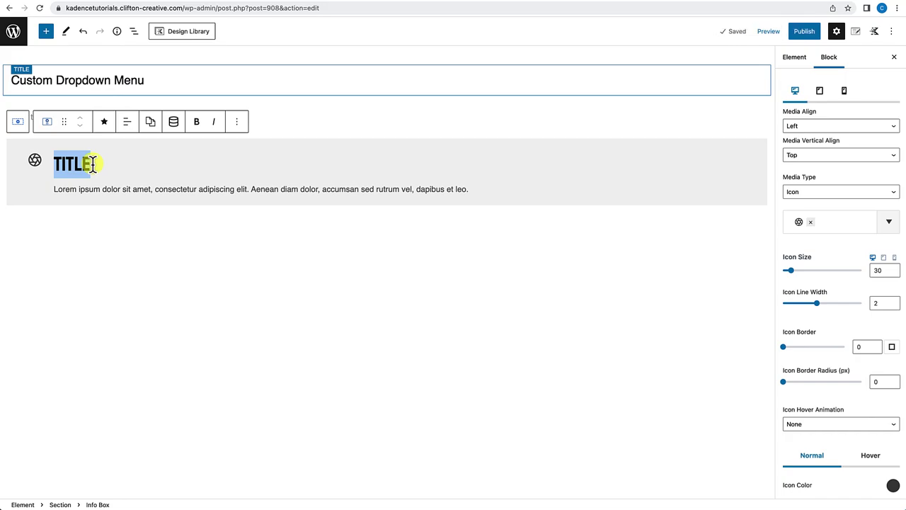
type("BBQ")
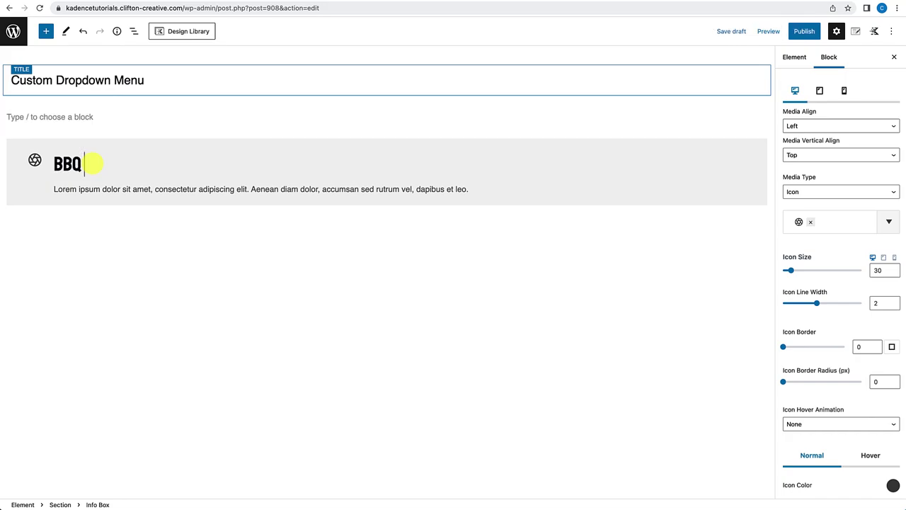
type(" & BEAR")
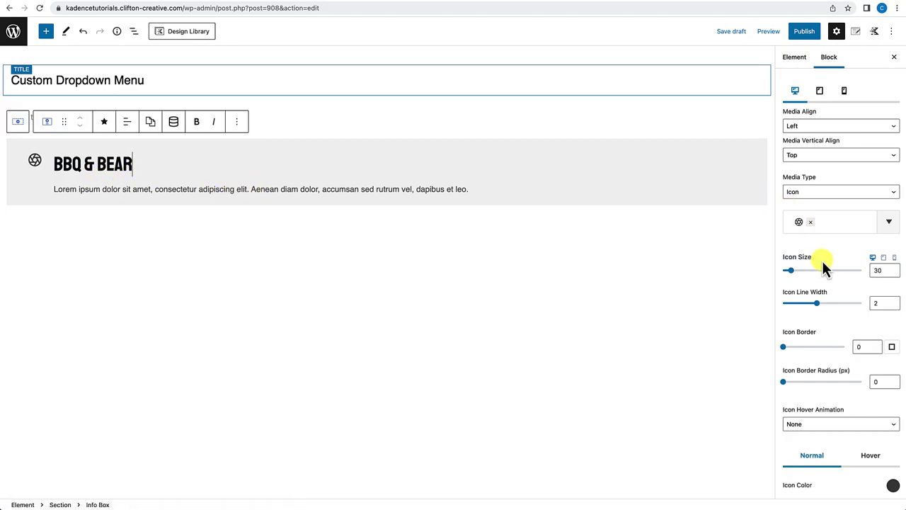
Set the font size of the Info Box title to 24 px.
scroll(823, 265, "down", 2)
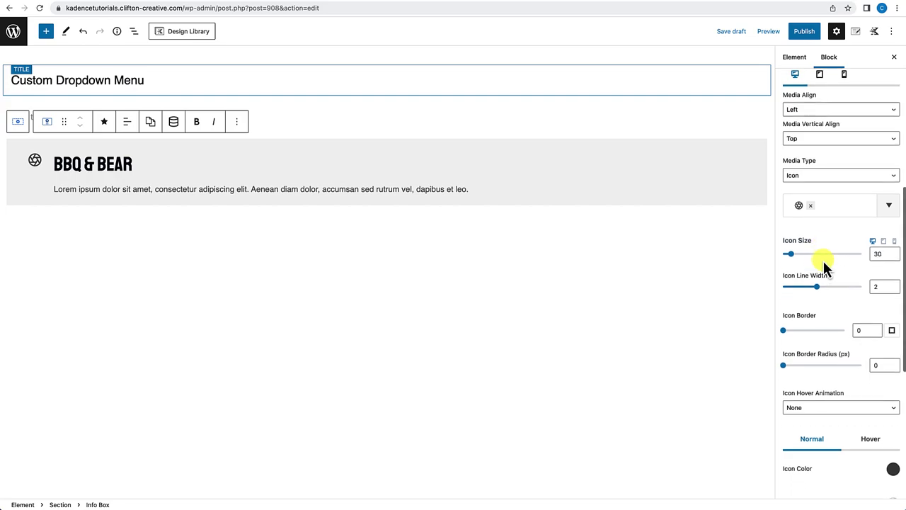
scroll(837, 243, "down", 10)
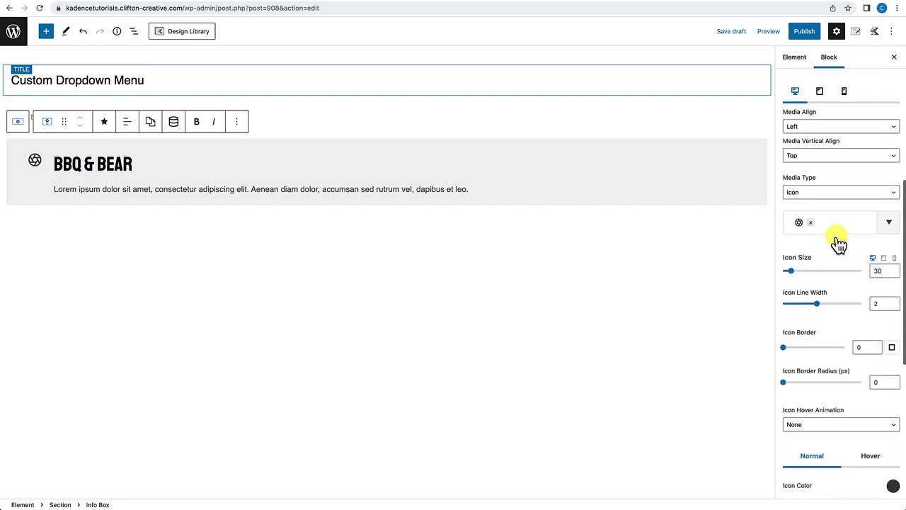
scroll(836, 241, "down", 2)
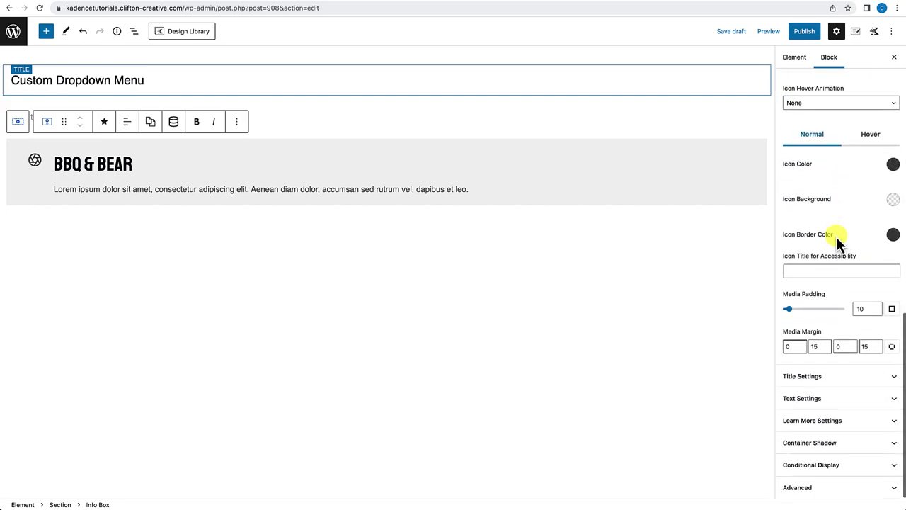
left_click(814, 376)
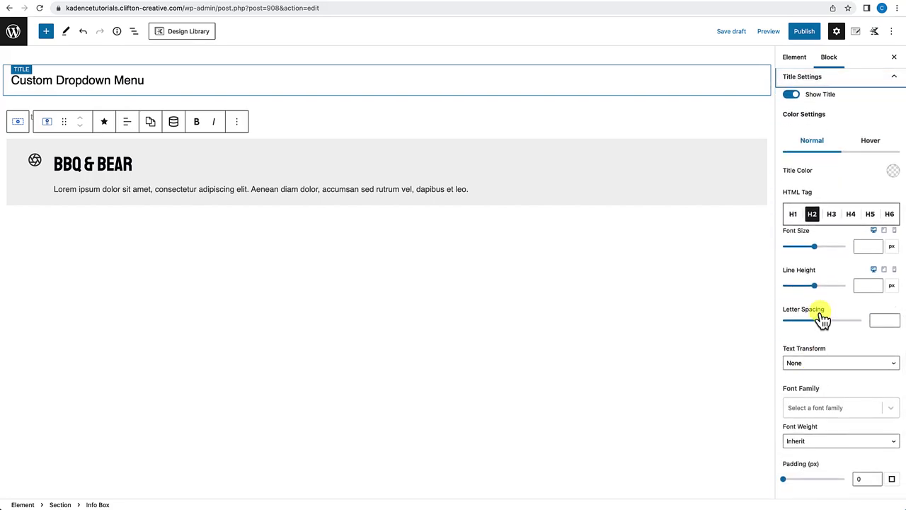
left_click(861, 248)
type("20")
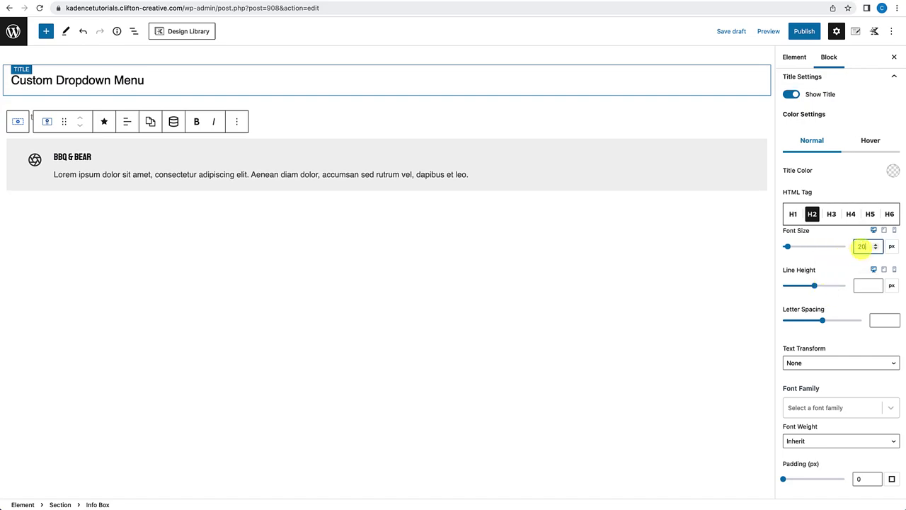
scroll(840, 263, "up", 5)
scroll(840, 264, "down", 4)
double_click(868, 316)
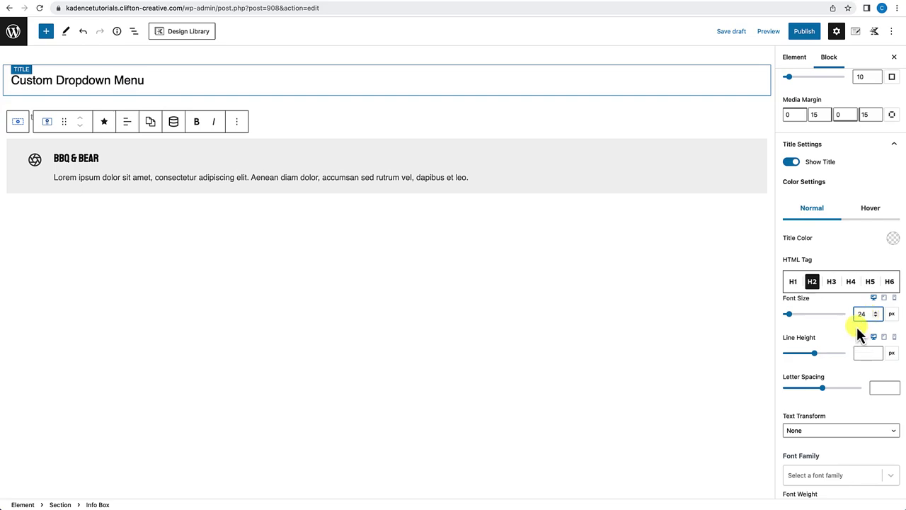
Set the Info Box's icon size to 24.
scroll(856, 327, "up", 7)
scroll(858, 333, "up", 7)
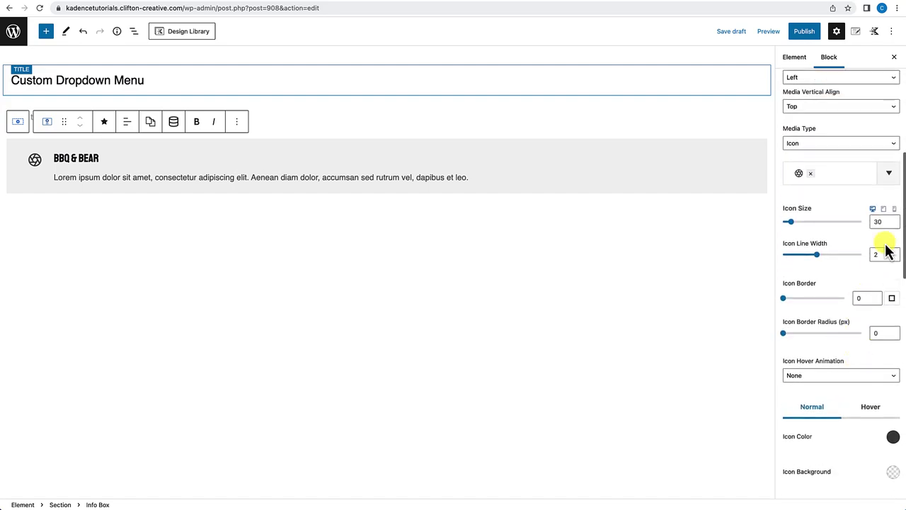
left_click_drag(884, 222, 870, 224)
type("24")
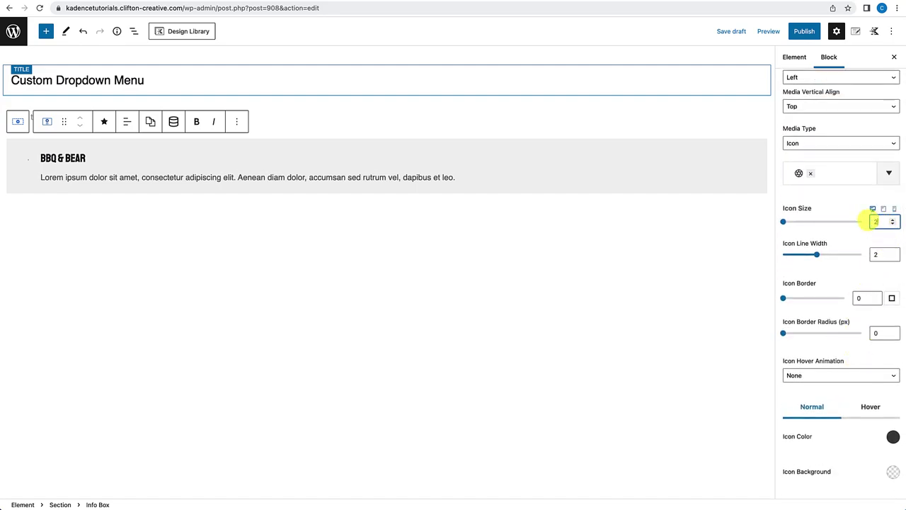
left_click(859, 248)
Set the left Media Margin of the Info Box icon to 0.
scroll(849, 323, "down", 7)
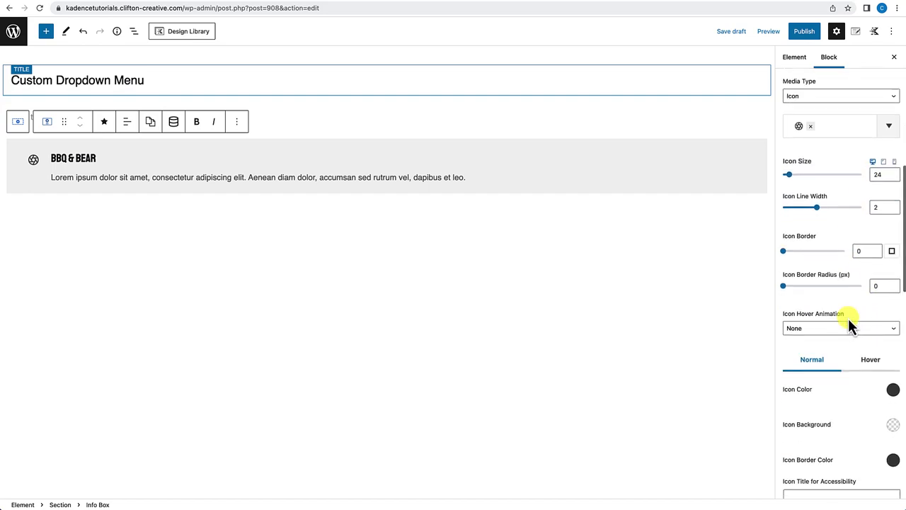
scroll(849, 324, "up", 5)
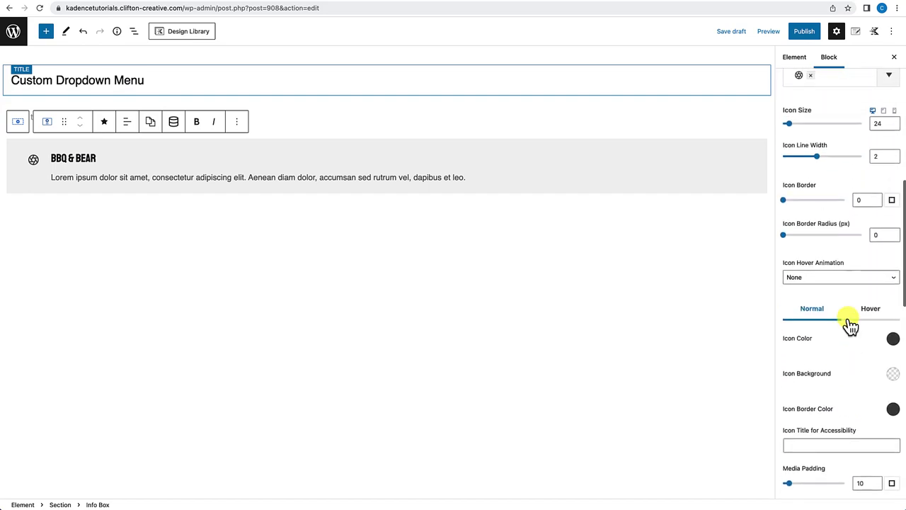
scroll(851, 178, "up", 2)
scroll(835, 248, "down", 1)
scroll(828, 283, "down", 4)
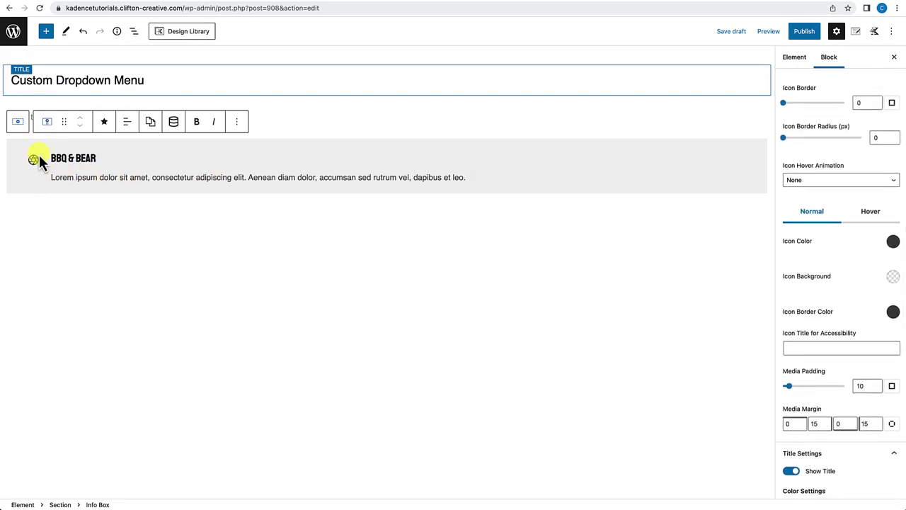
scroll(842, 317, "up", 3)
scroll(841, 317, "down", 2)
scroll(840, 316, "up", 5)
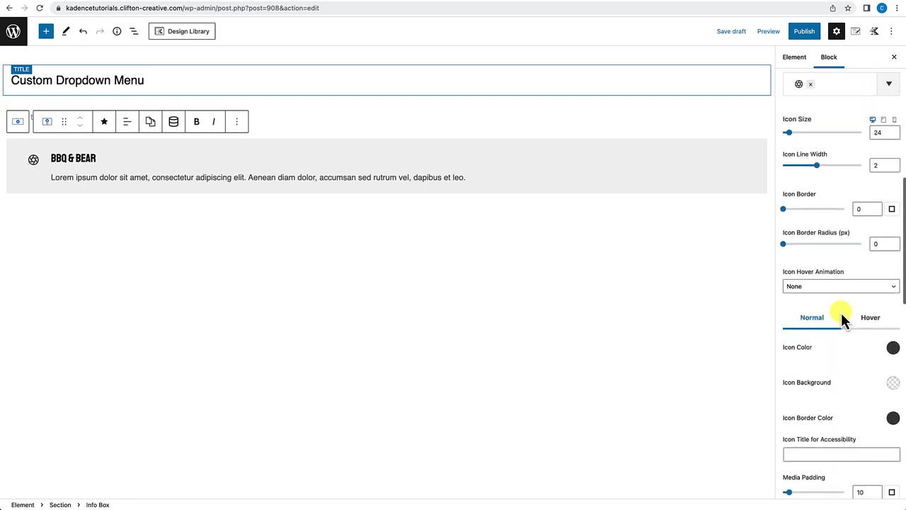
scroll(833, 155, "up", 1)
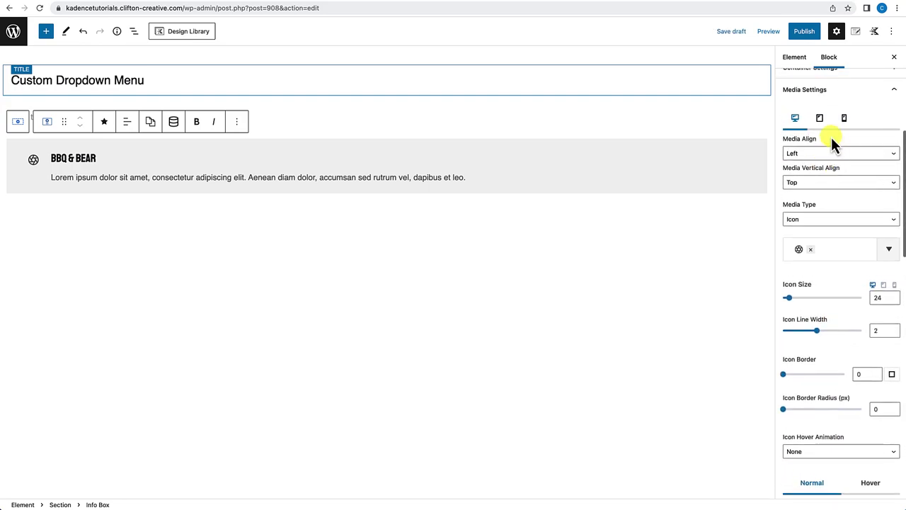
scroll(842, 279, "down", 5)
scroll(841, 279, "down", 2)
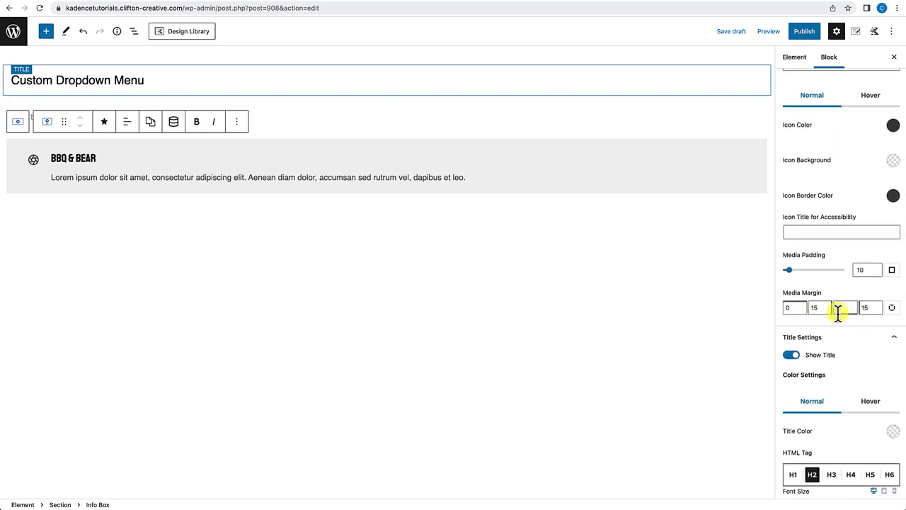
left_click(835, 307)
type("0")
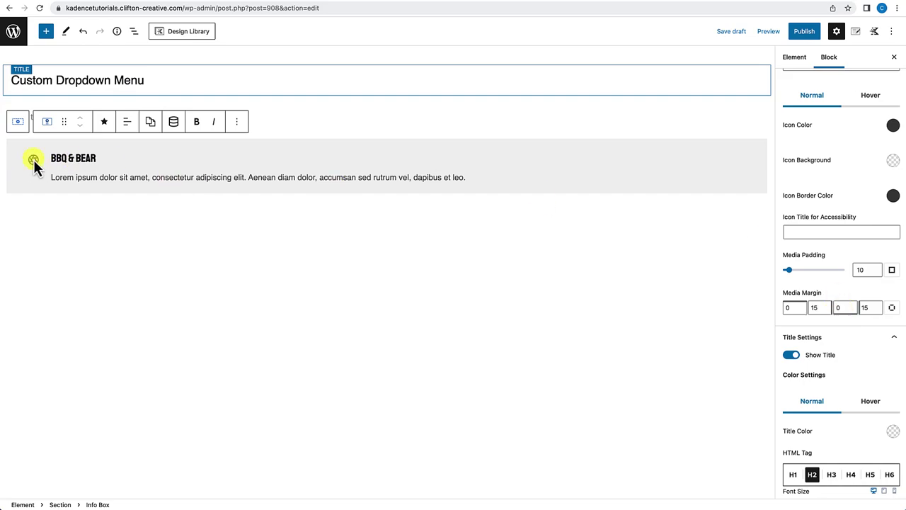
double_click(866, 309)
key("BackSpace")
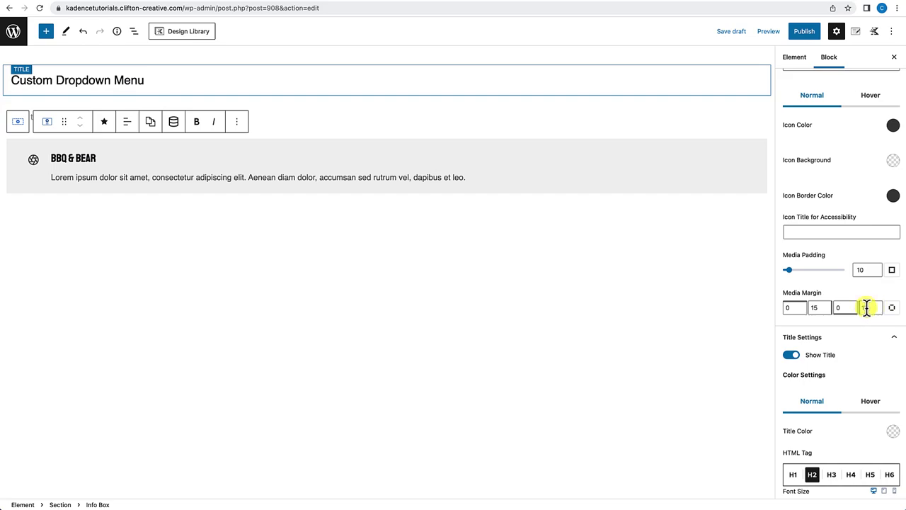
left_click(861, 307)
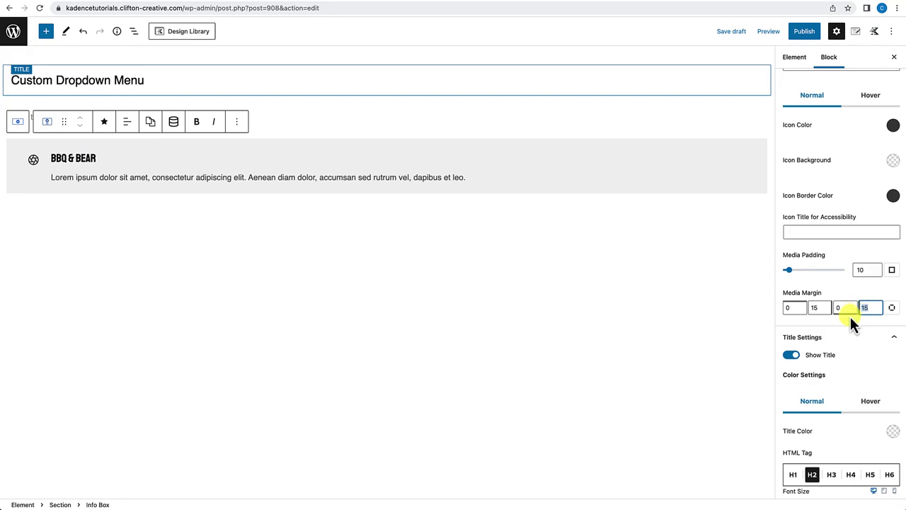
type("0")
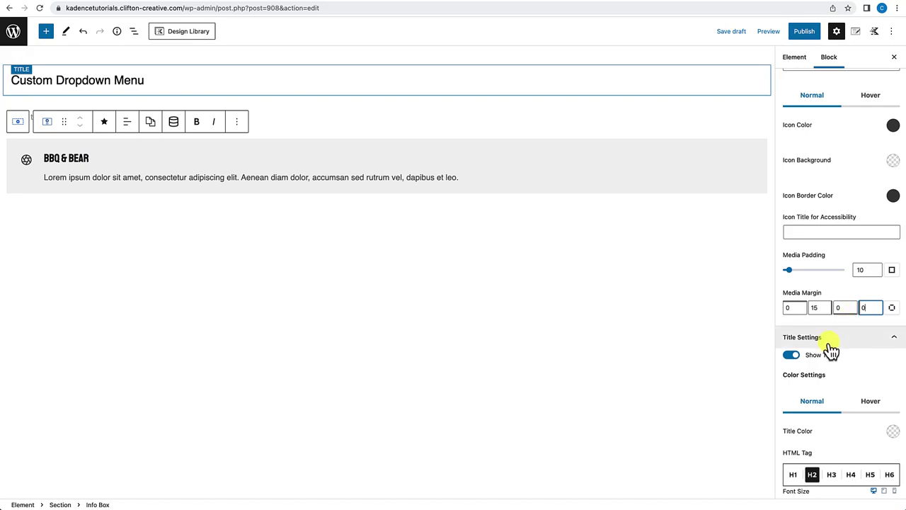
Switch the icon's Media Padding to individual sides, with 0 on the left and 5 on top.
scroll(830, 349, "down", 1)
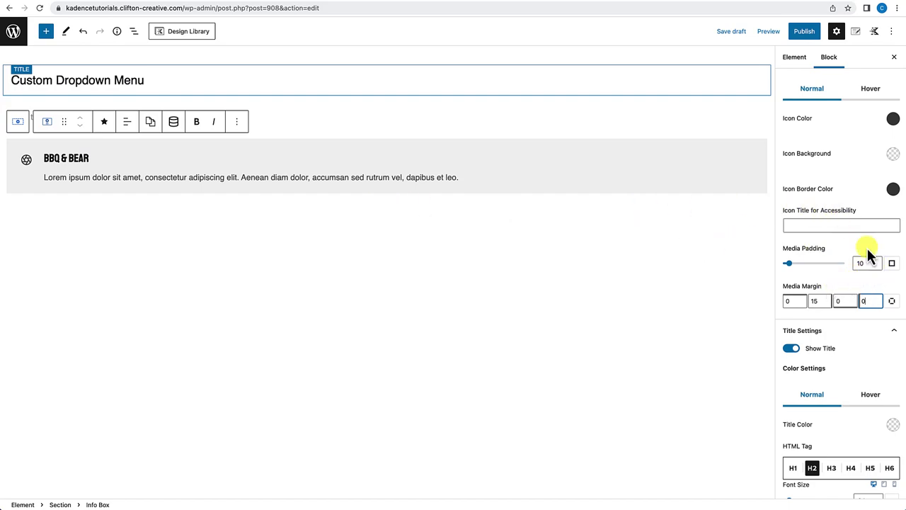
left_click(893, 265)
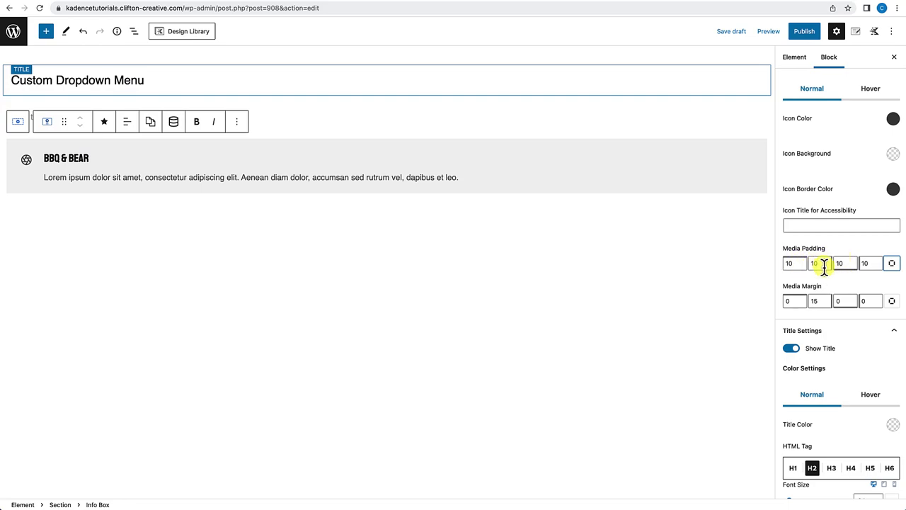
left_click(865, 264)
key("BackSpace")
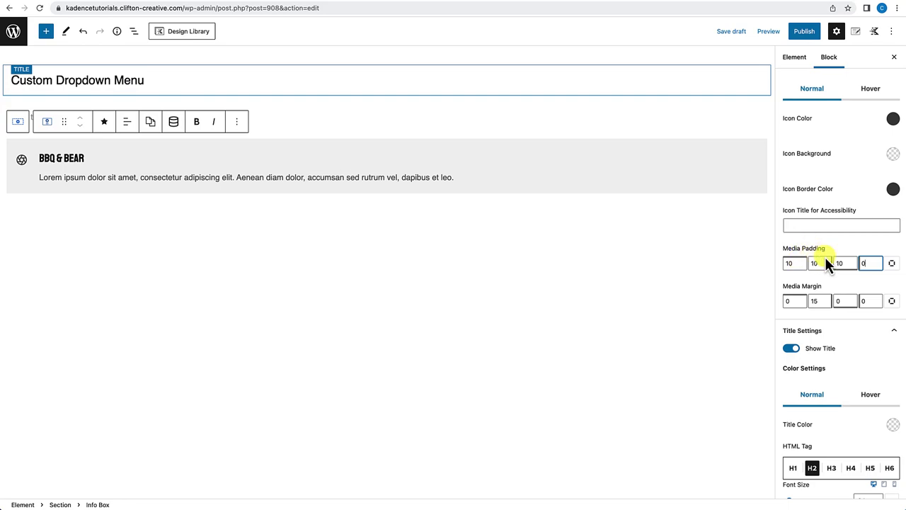
left_click(792, 262)
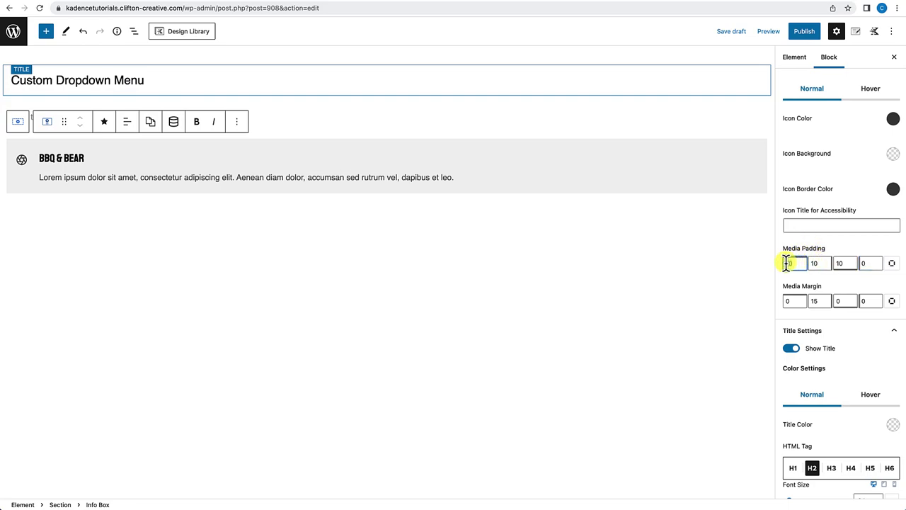
type("5")
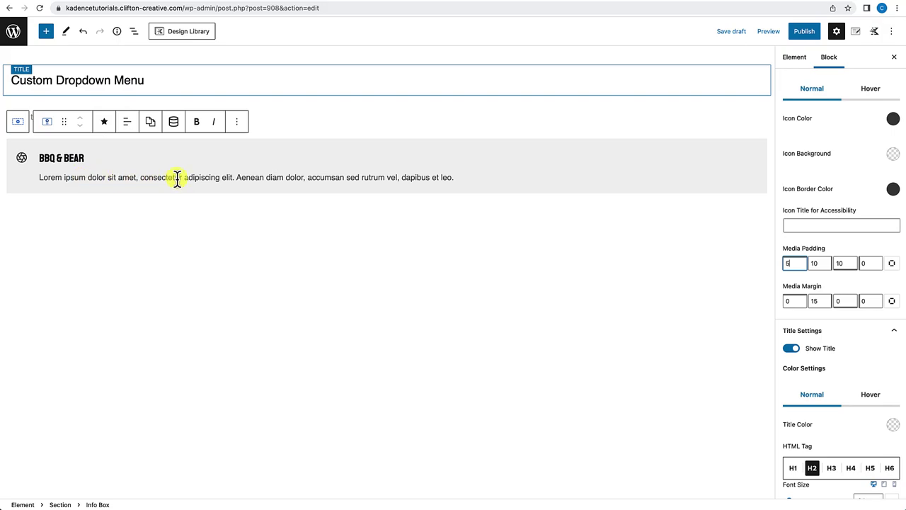
Set the font size of the Info Box's description text to 14 px.
scroll(821, 292, "down", 3)
scroll(822, 289, "down", 10)
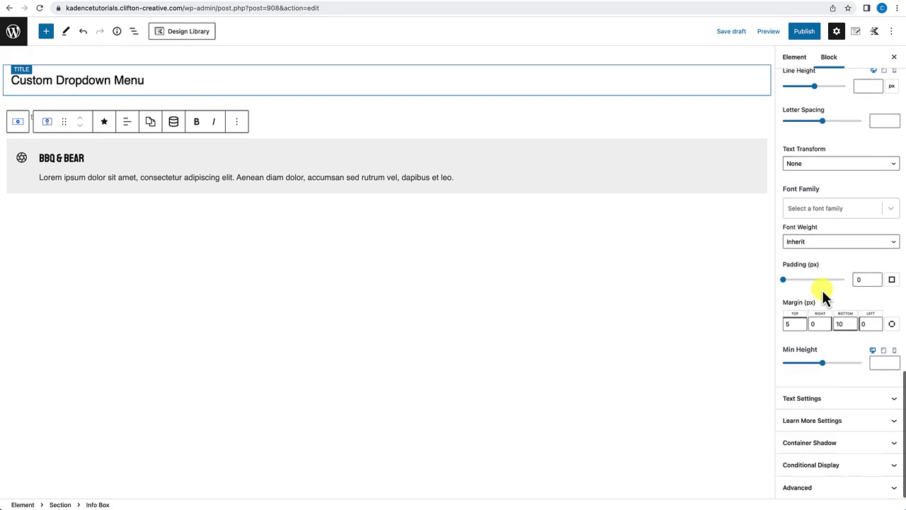
left_click(817, 400)
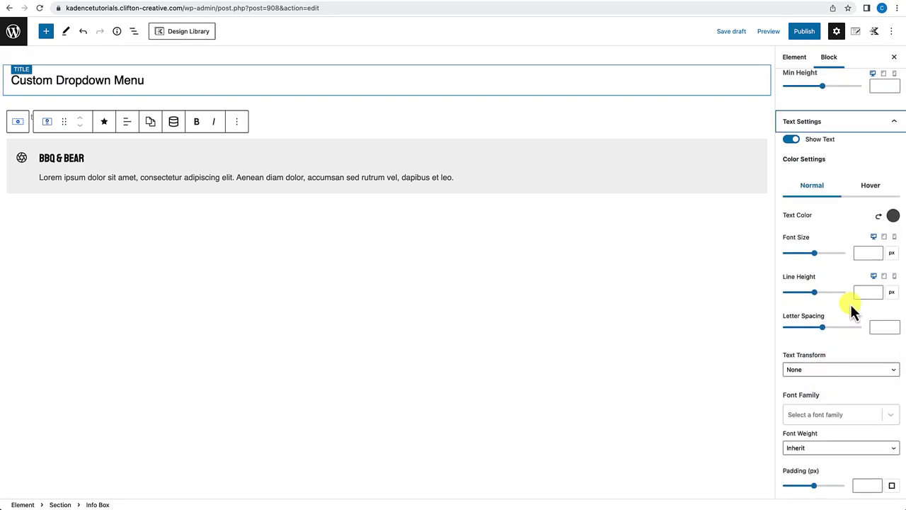
left_click(864, 254)
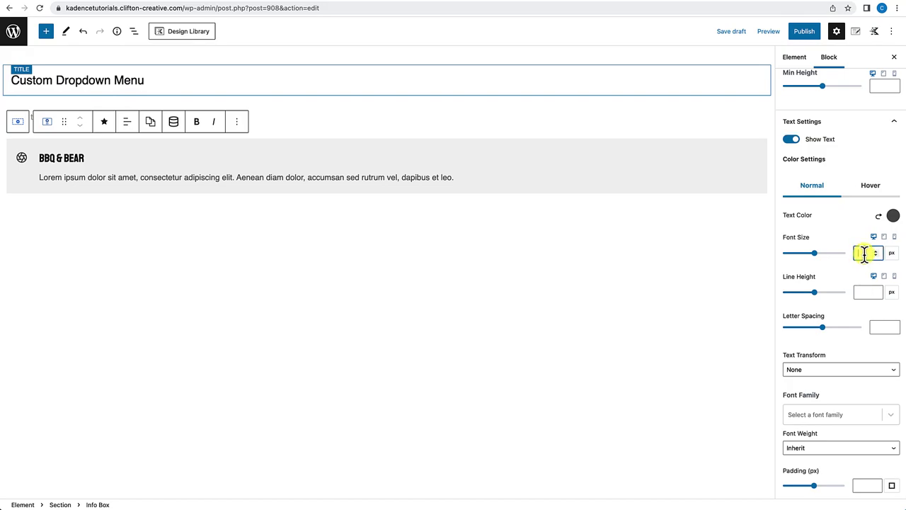
type("14")
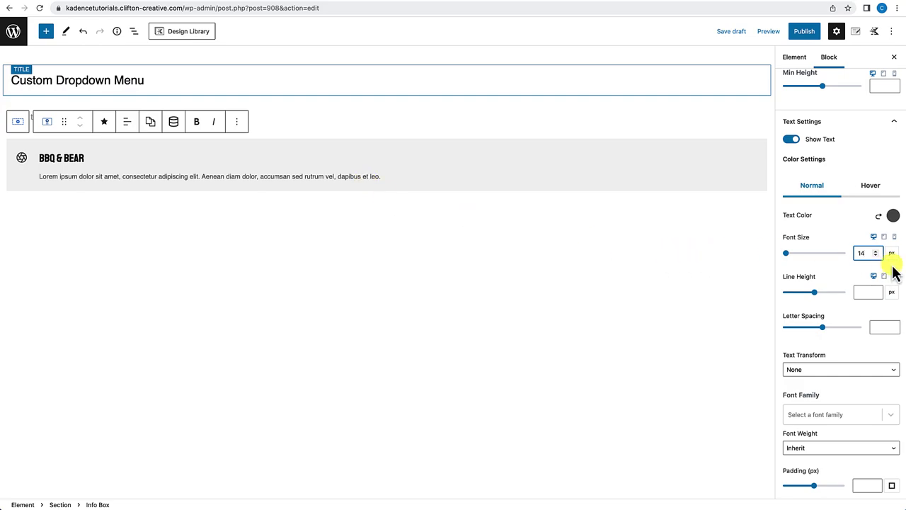
Set the normal text color of the Info Box's description to the palette grey 747575.
left_click(892, 219)
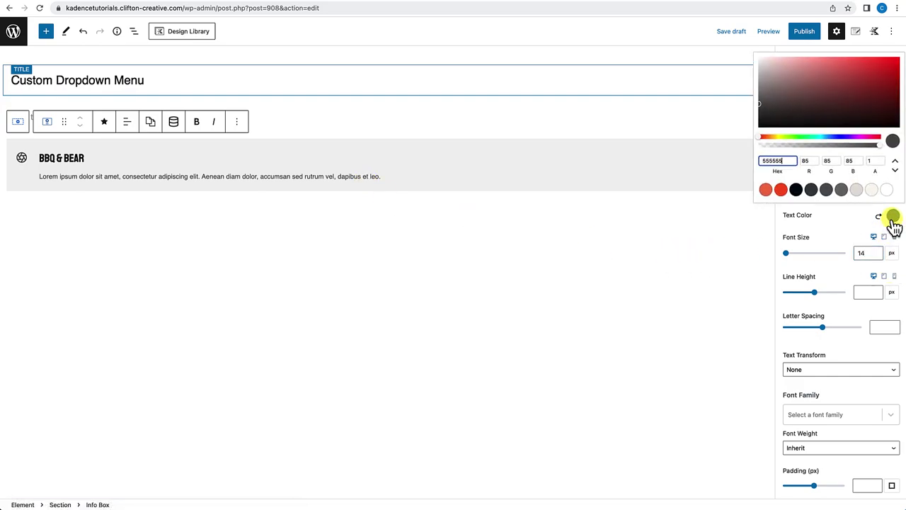
left_click(840, 189)
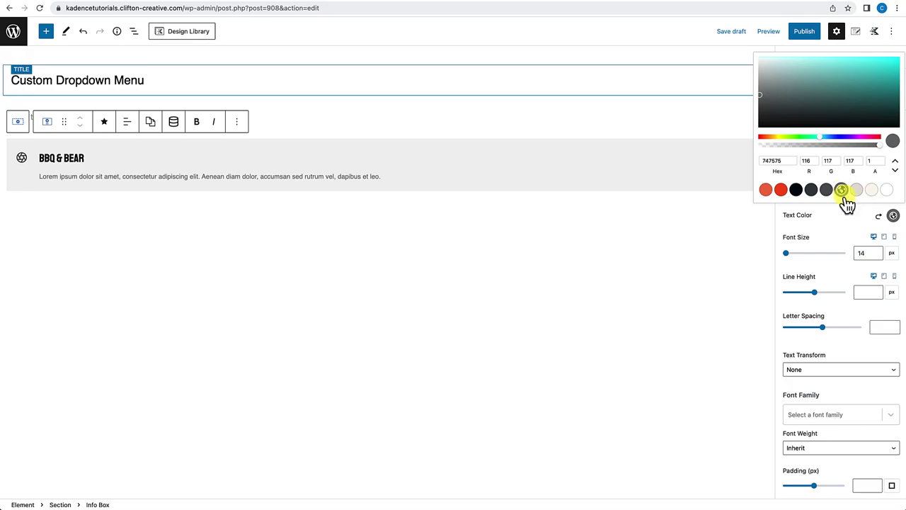
left_click(842, 244)
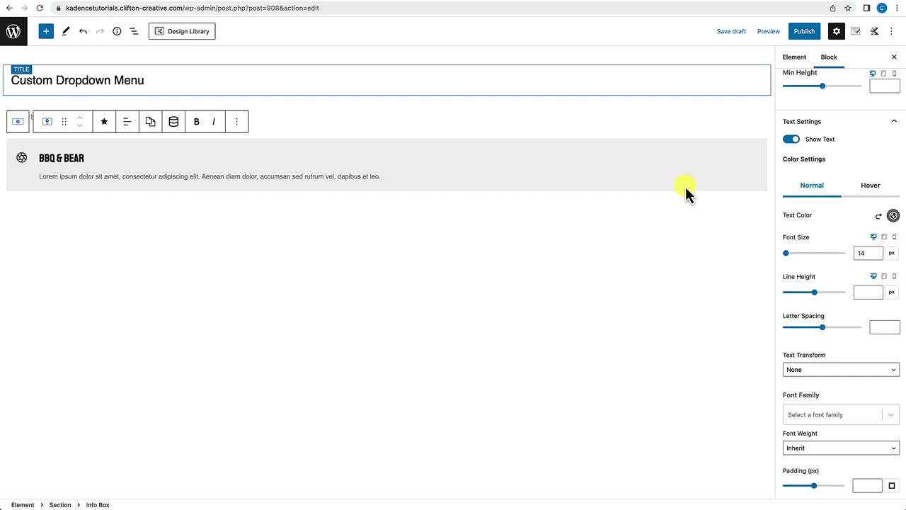
Set the Info Box's normal container background color to white (FFFFFF).
left_click(760, 188)
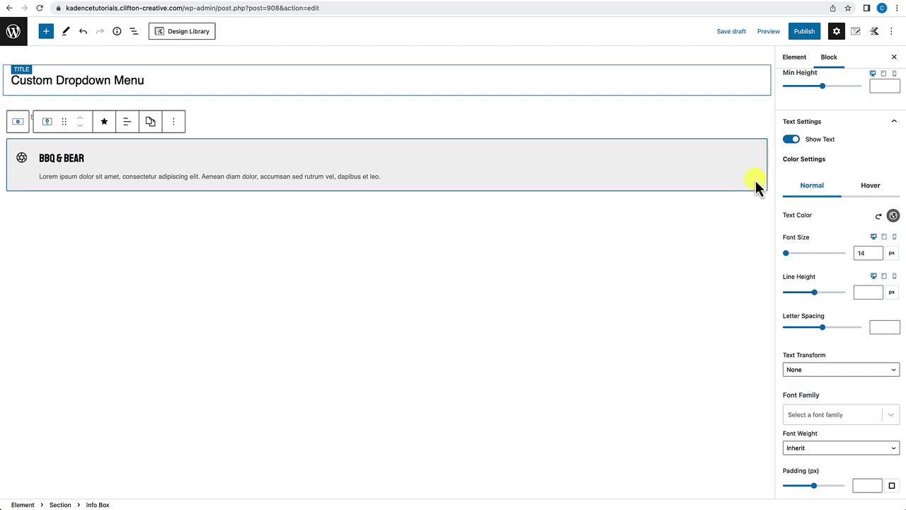
scroll(823, 198, "up", 12)
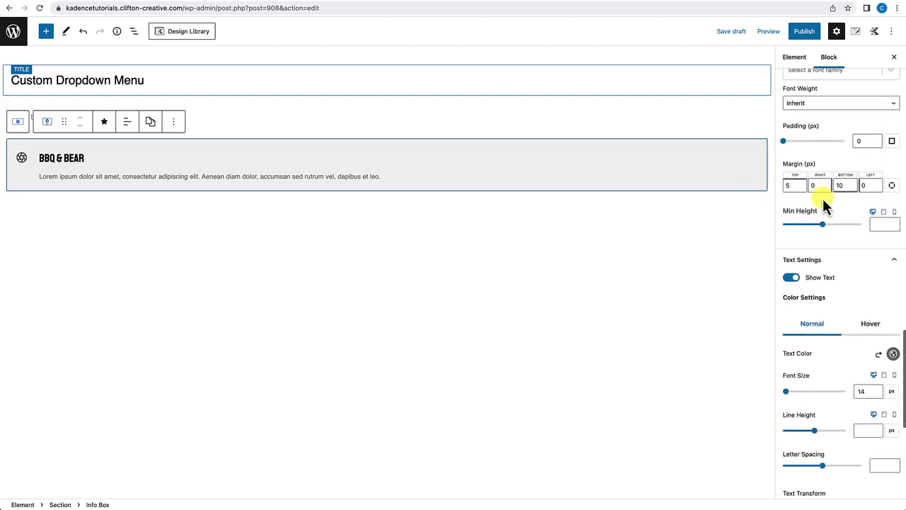
scroll(825, 204, "up", 10)
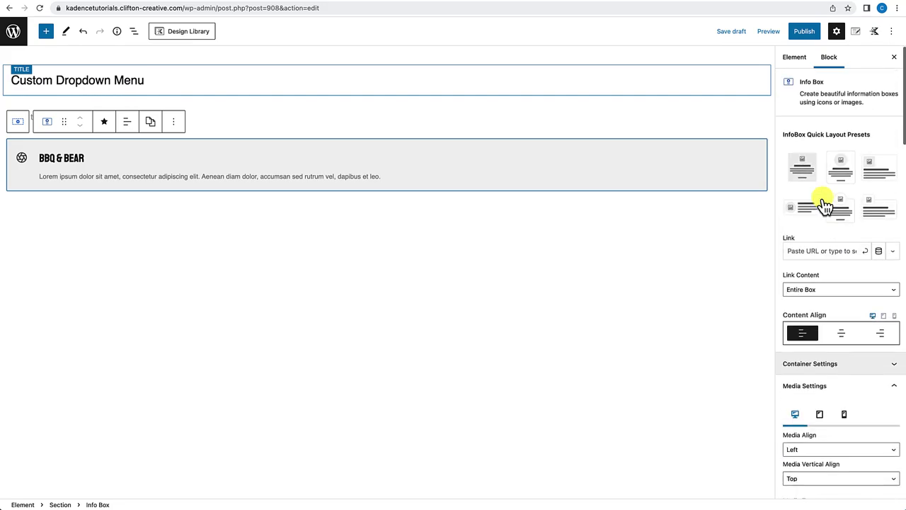
scroll(823, 205, "down", 4)
left_click(824, 228)
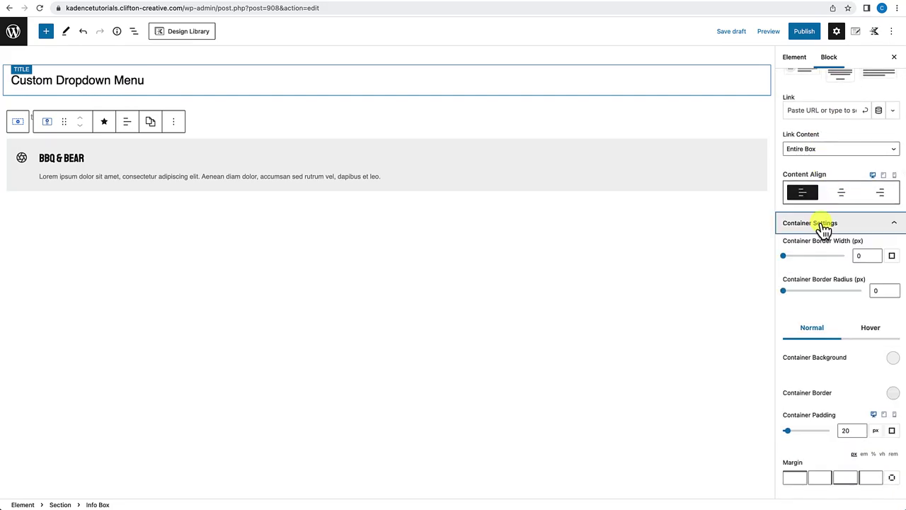
scroll(818, 296, "down", 3)
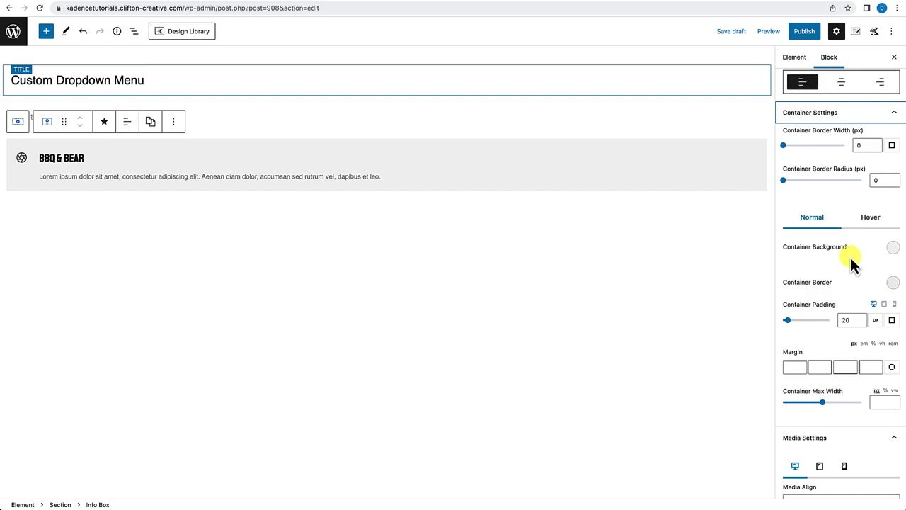
left_click(893, 254)
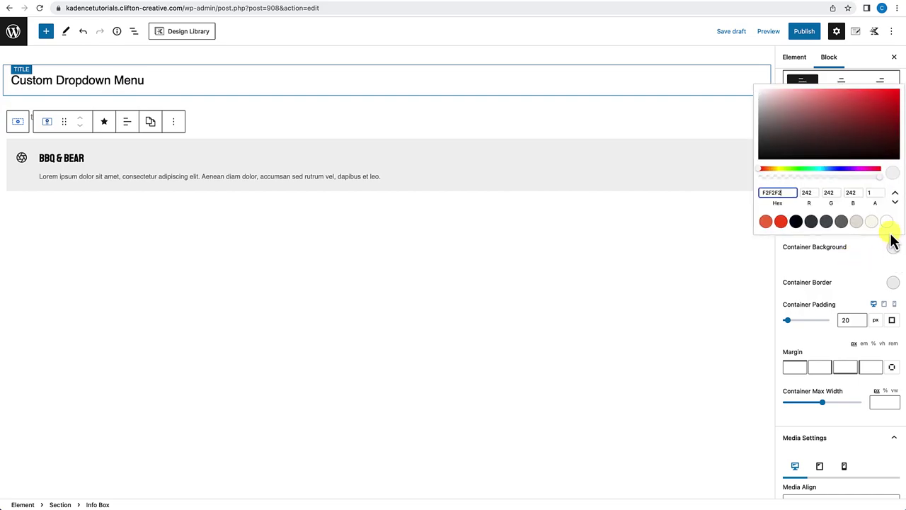
left_click(887, 222)
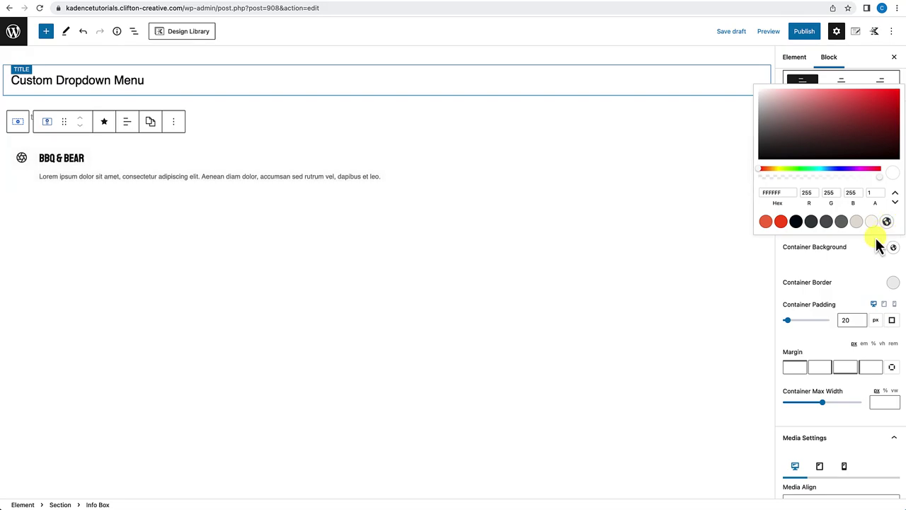
left_click(854, 264)
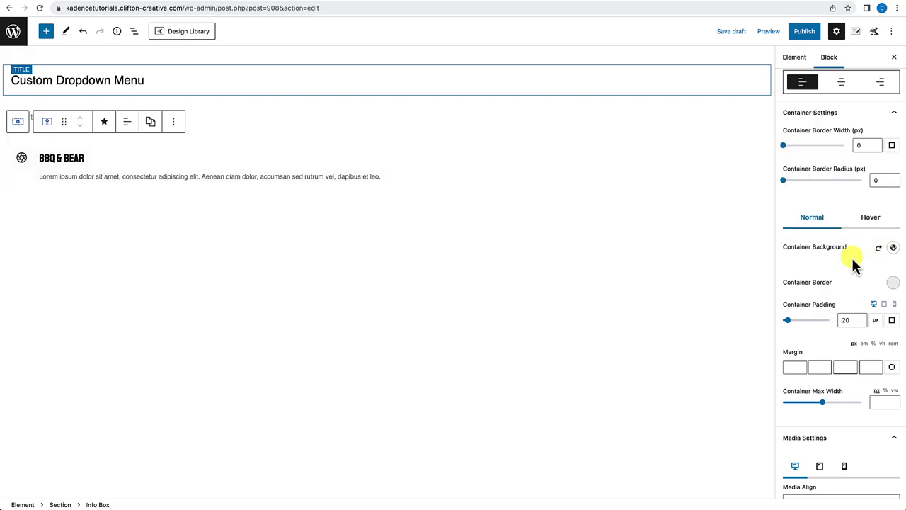
Set the Info Box's normal container border color to DDDDDD.
left_click(893, 283)
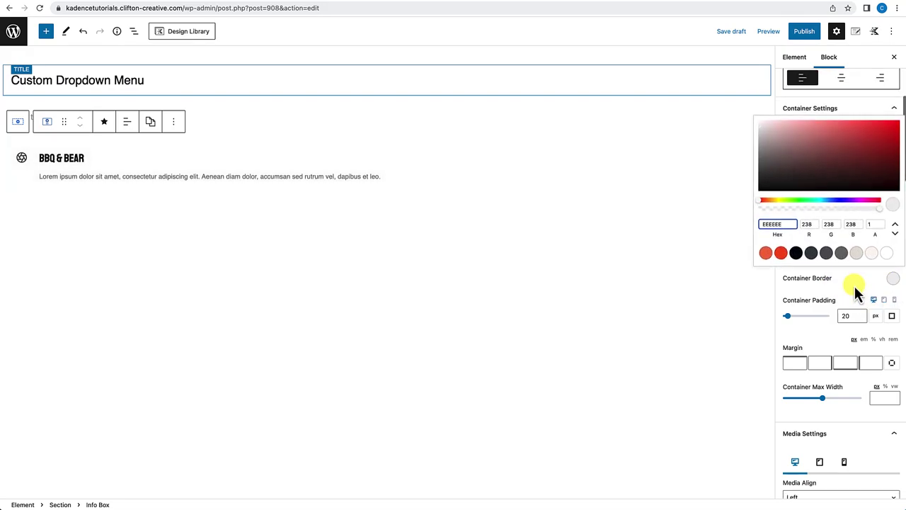
double_click(785, 224)
left_click_drag(781, 223, 766, 225)
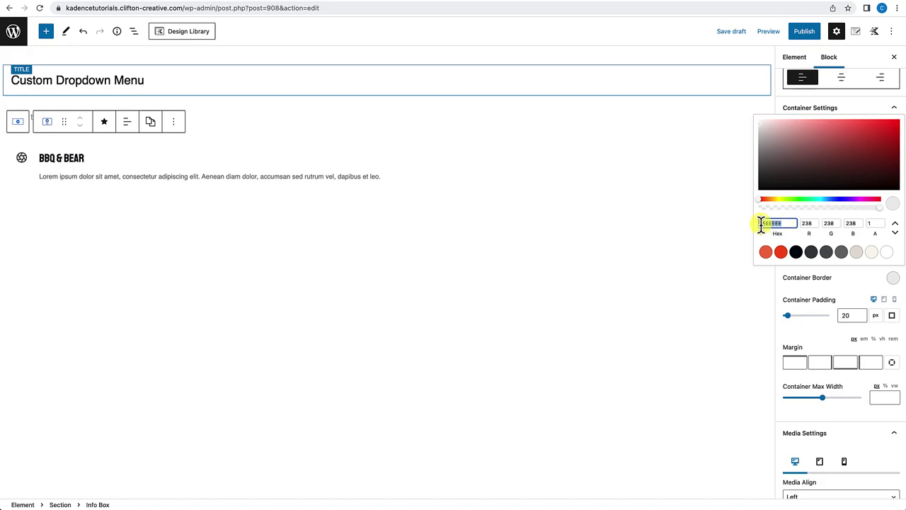
type("DDDDDD")
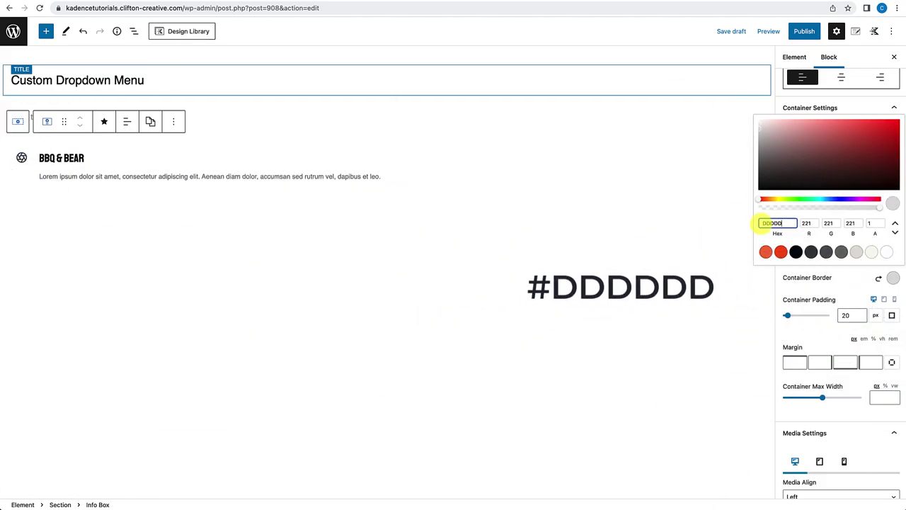
left_click(849, 293)
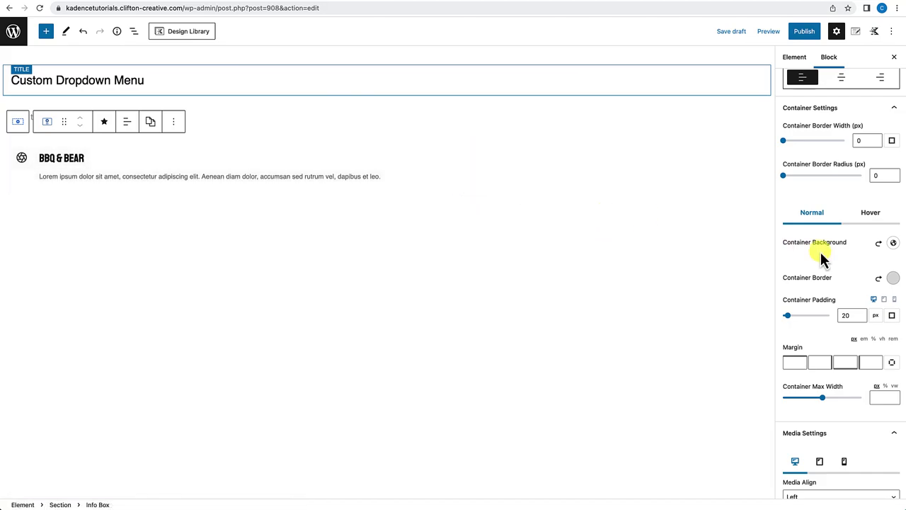
left_click(844, 320)
type("20")
Set the Info Box container's hover background color to white (FFFFFF).
scroll(838, 248, "down", 1)
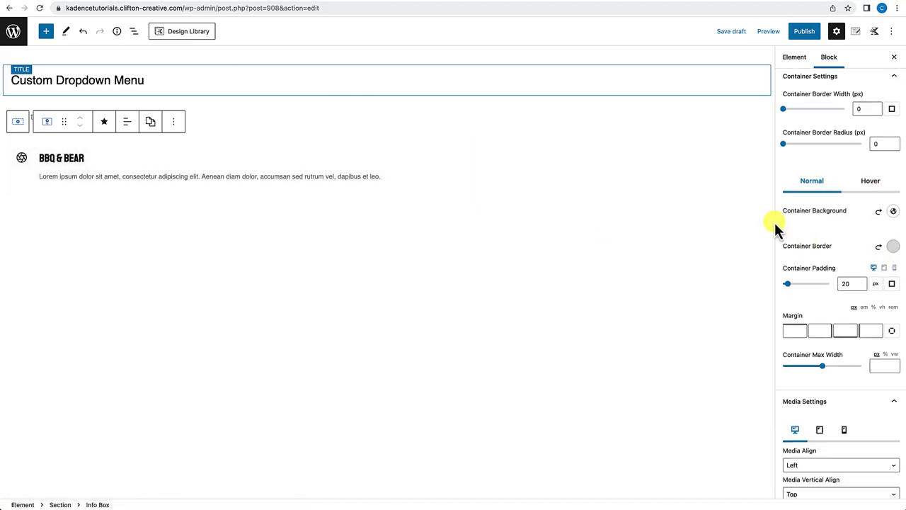
left_click(877, 192)
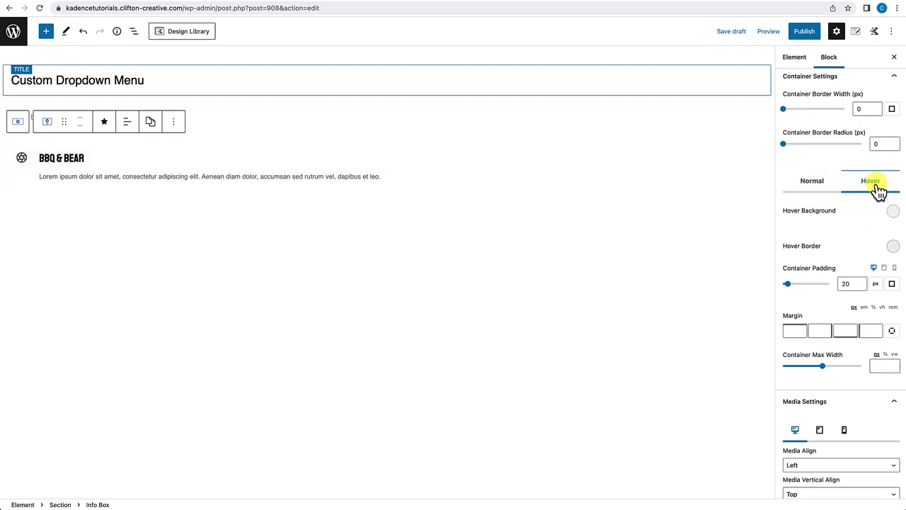
left_click(893, 212)
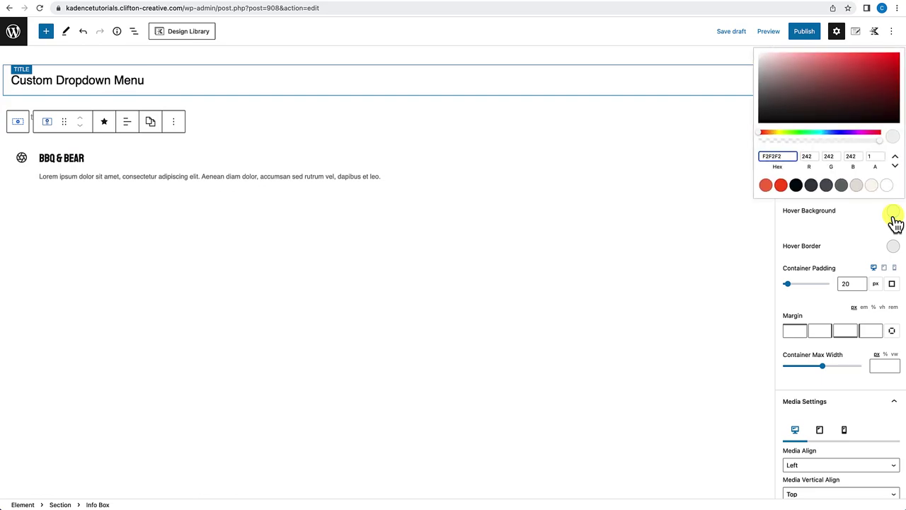
left_click(886, 185)
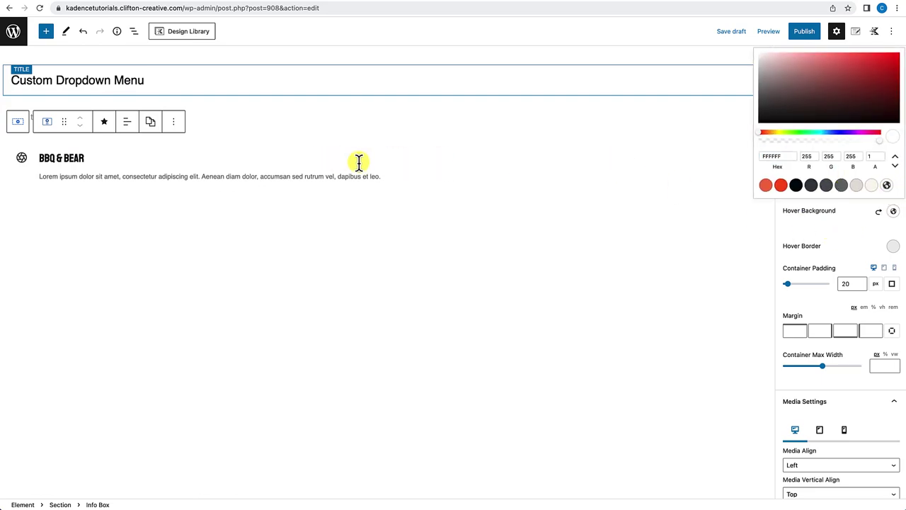
left_click(845, 234)
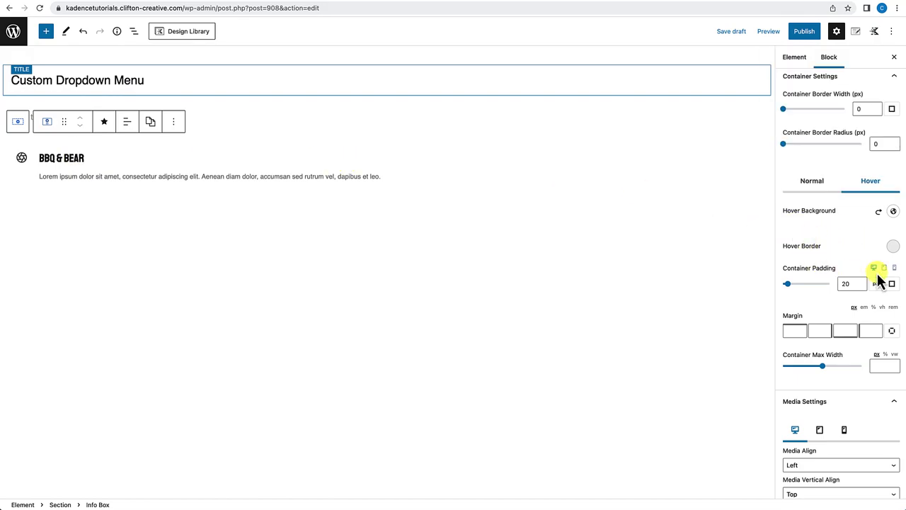
Set the Info Box container's hover border color to DDDDDD.
left_click(893, 248)
left_click(788, 191)
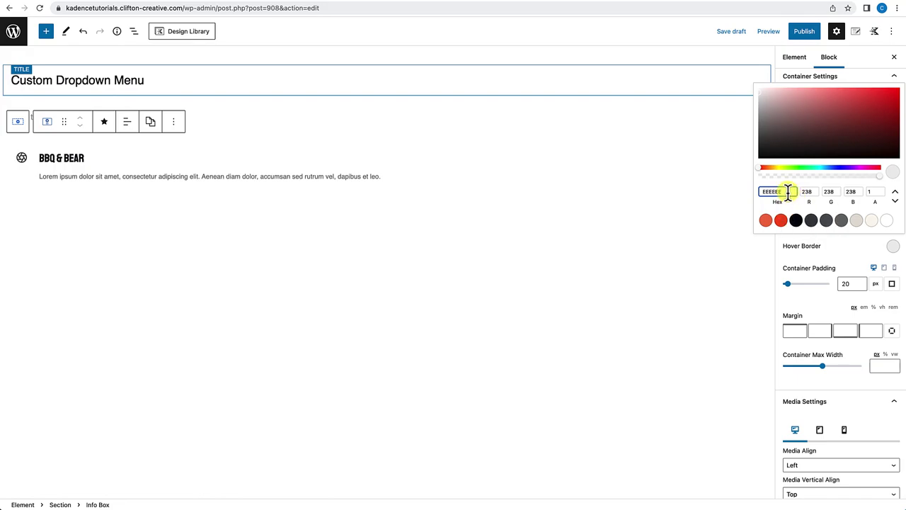
type("DDDDDD")
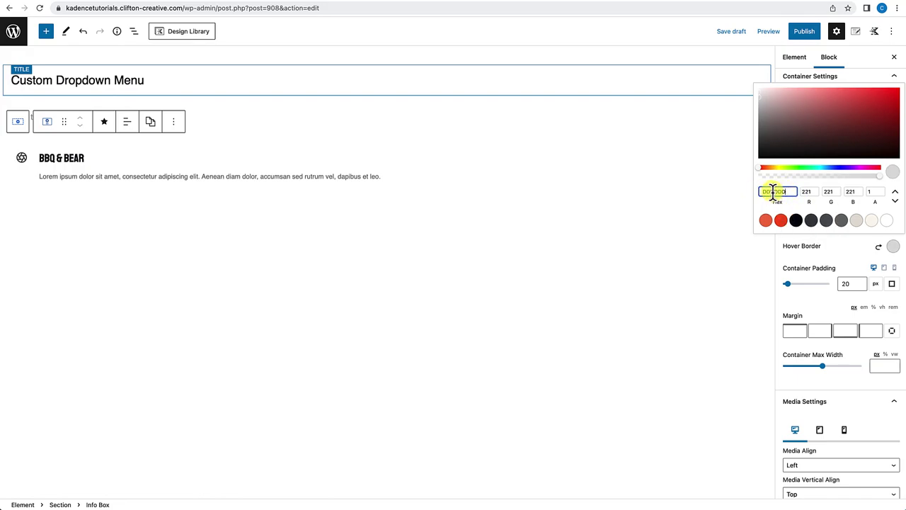
left_click(711, 152)
Switch the Info Box's container border width to individual sides and set the bottom border to 1 px.
scroll(844, 251, "up", 3)
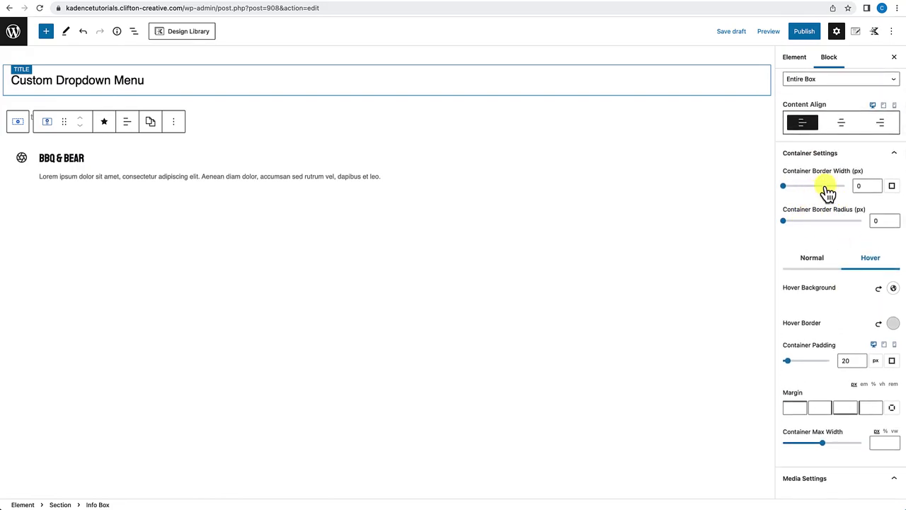
left_click(892, 186)
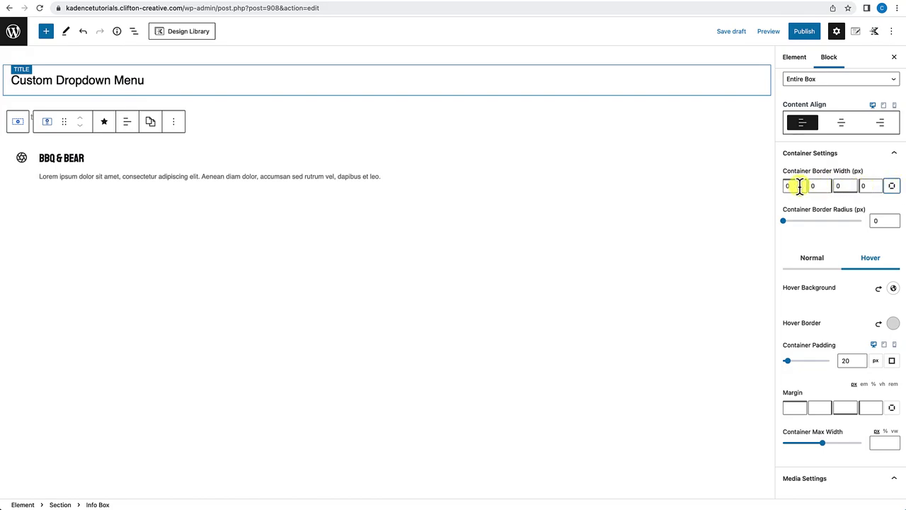
left_click(846, 185)
left_click(265, 149)
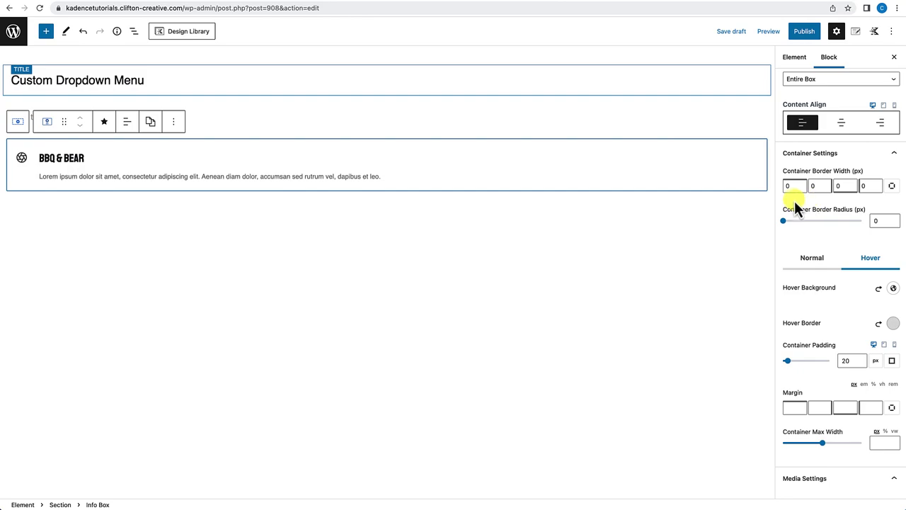
left_click_drag(847, 186, 831, 187)
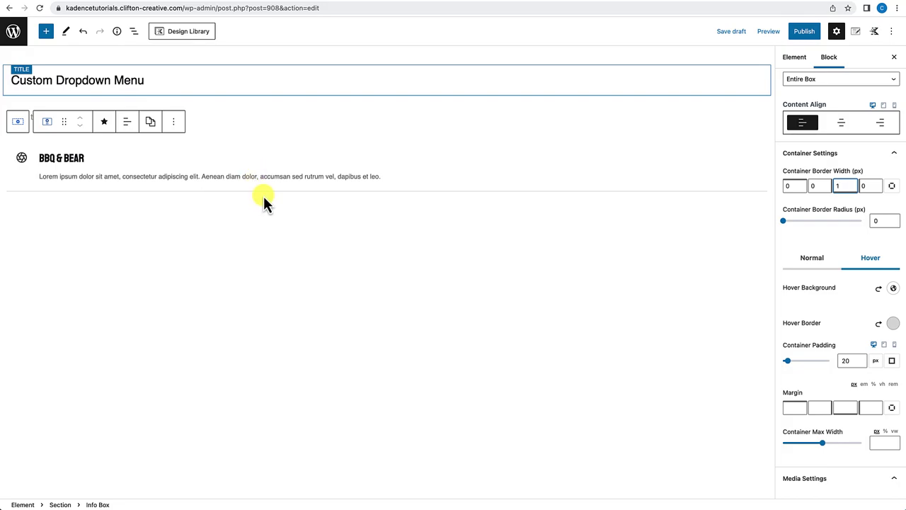
Change the Info Box's normal container border color to white (FFFFFF).
scroll(825, 287, "down", 3)
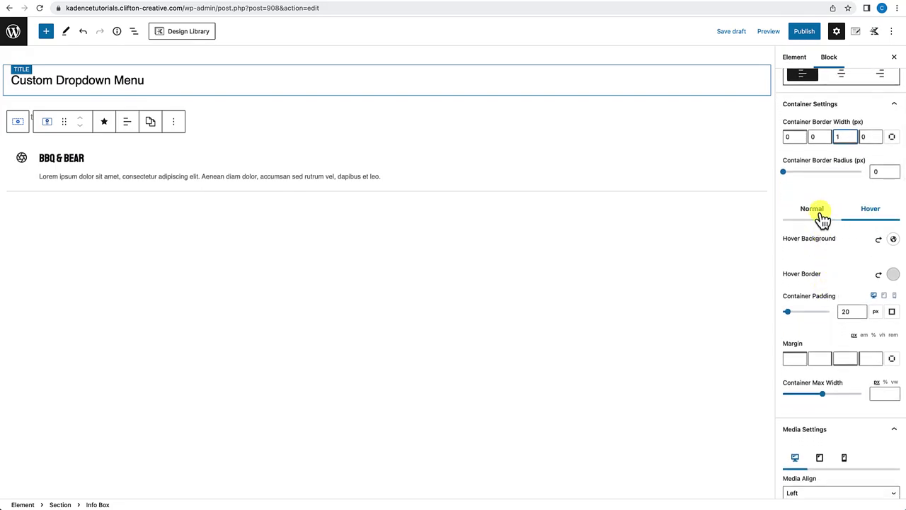
scroll(819, 227, "up", 3)
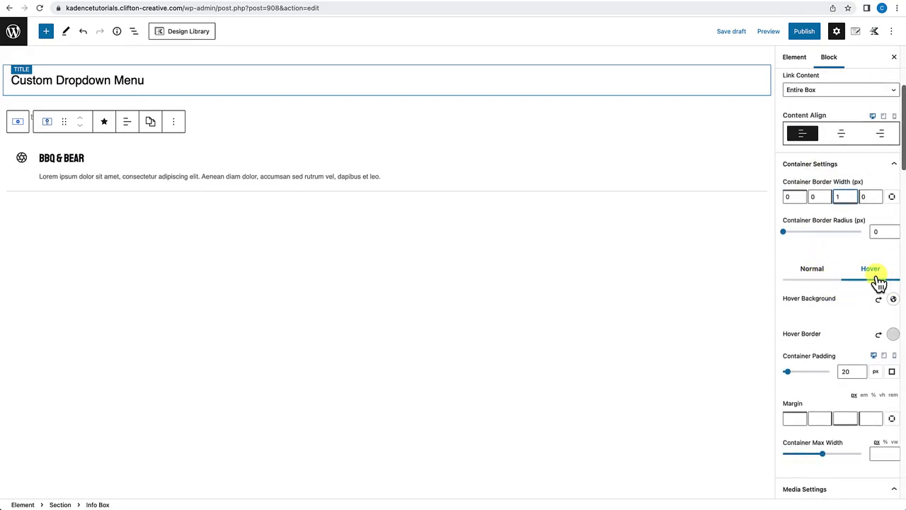
left_click(810, 280)
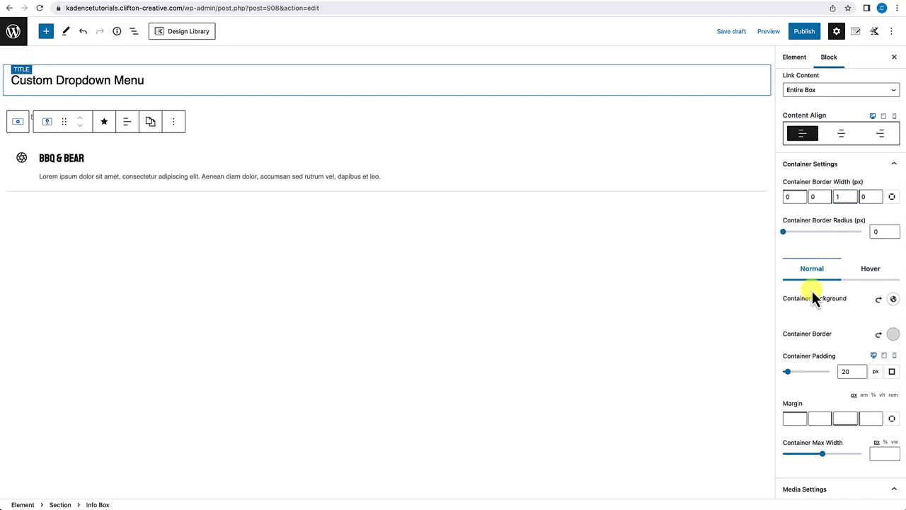
scroll(809, 317, "down", 3)
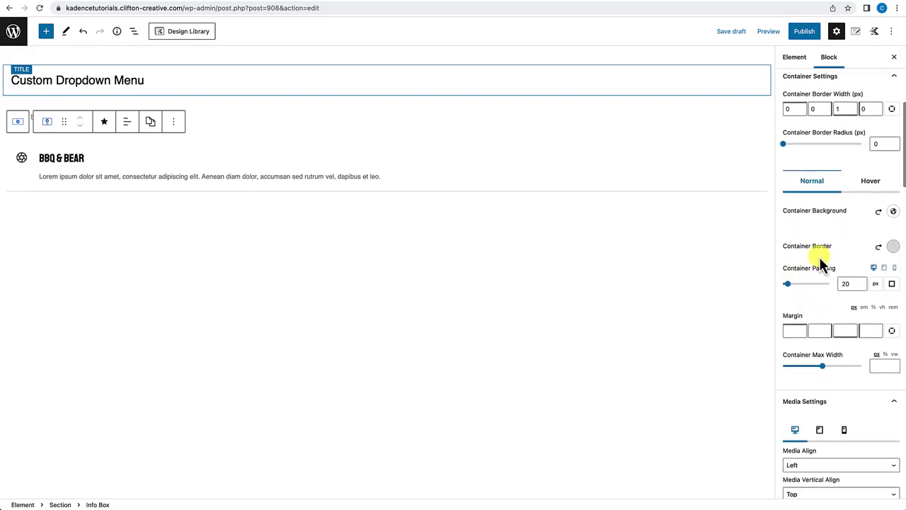
left_click(893, 250)
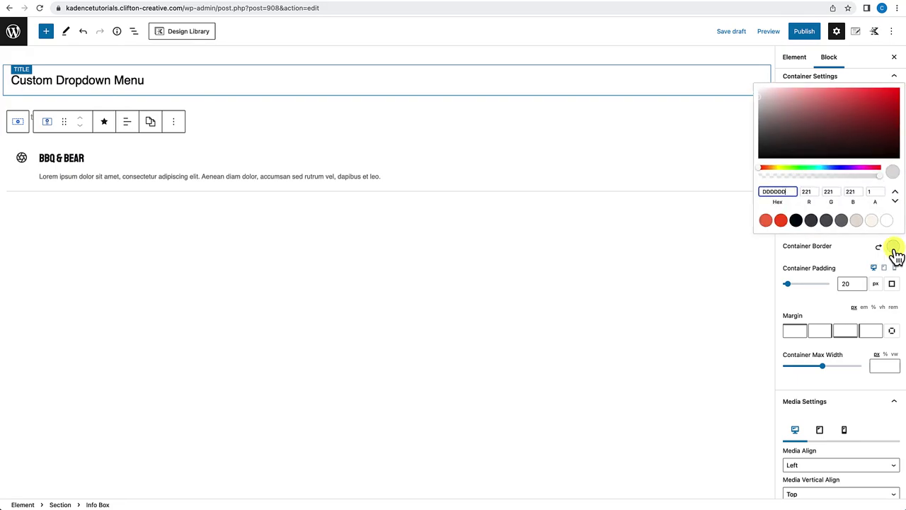
left_click(886, 220)
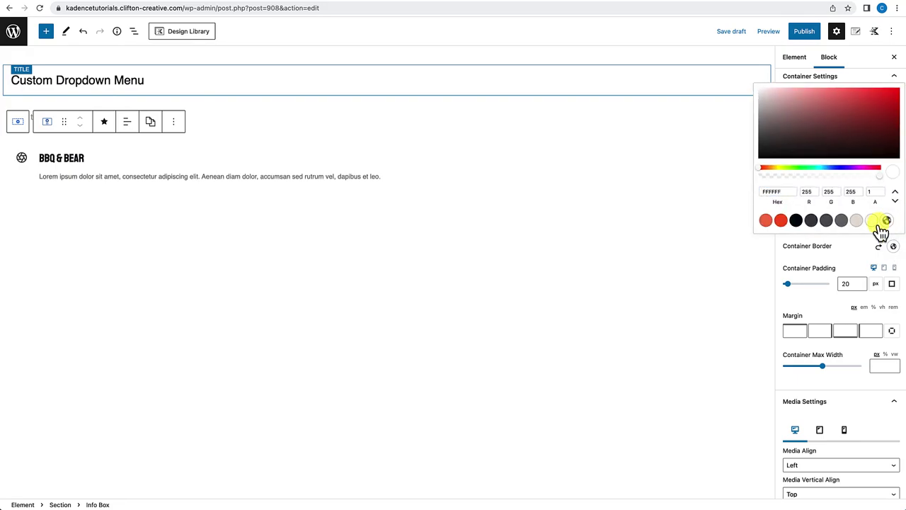
left_click(841, 262)
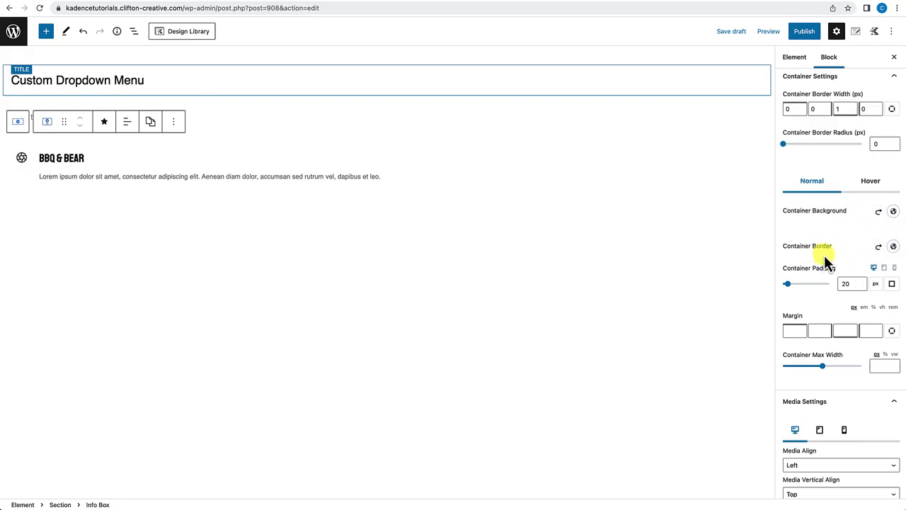
left_click(870, 185)
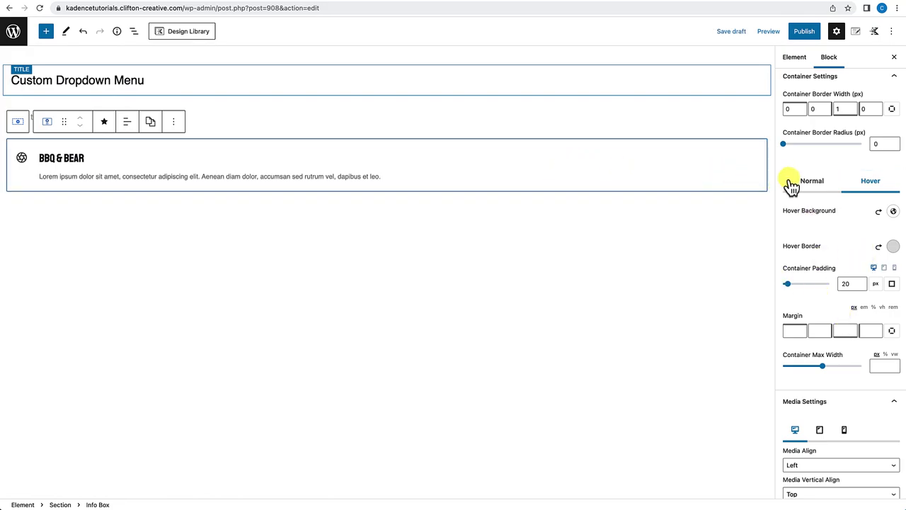
scroll(812, 184, "down", 10)
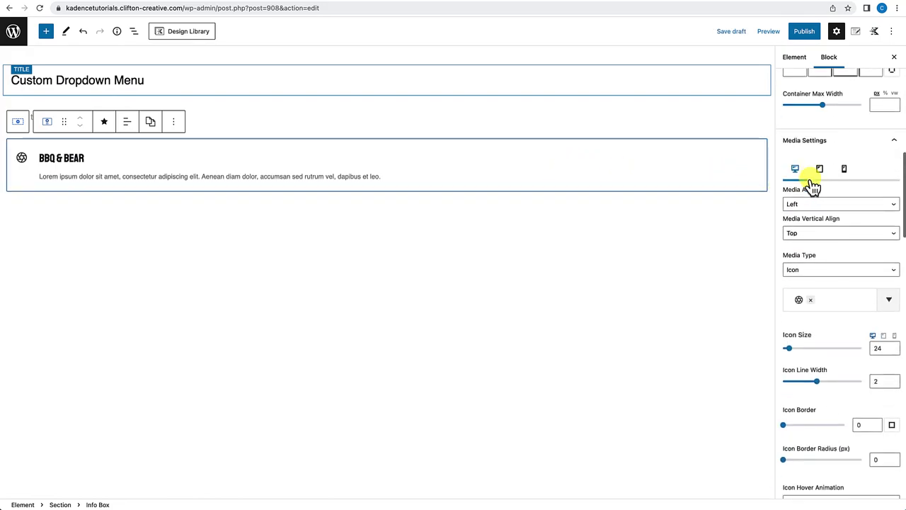
Set the Info Box title's normal color to the bright red palette color (F7571A).
scroll(812, 183, "down", 10)
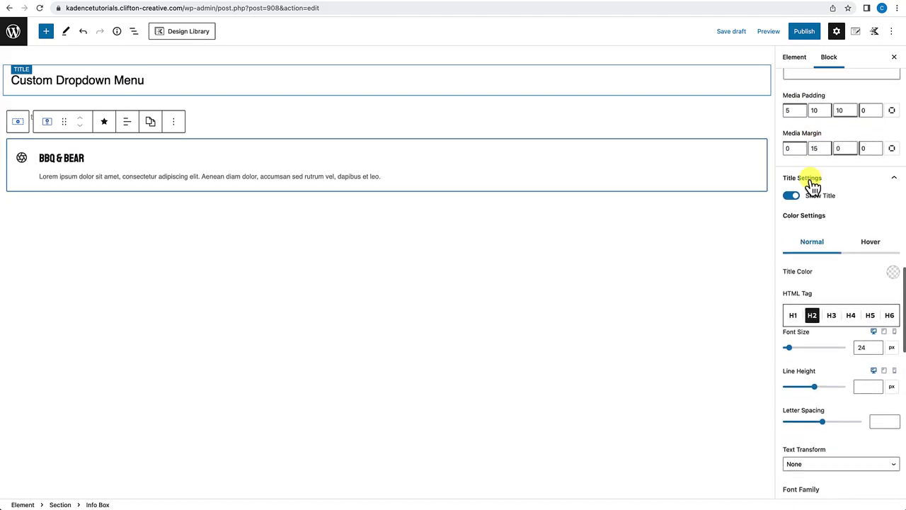
scroll(811, 185, "down", 8)
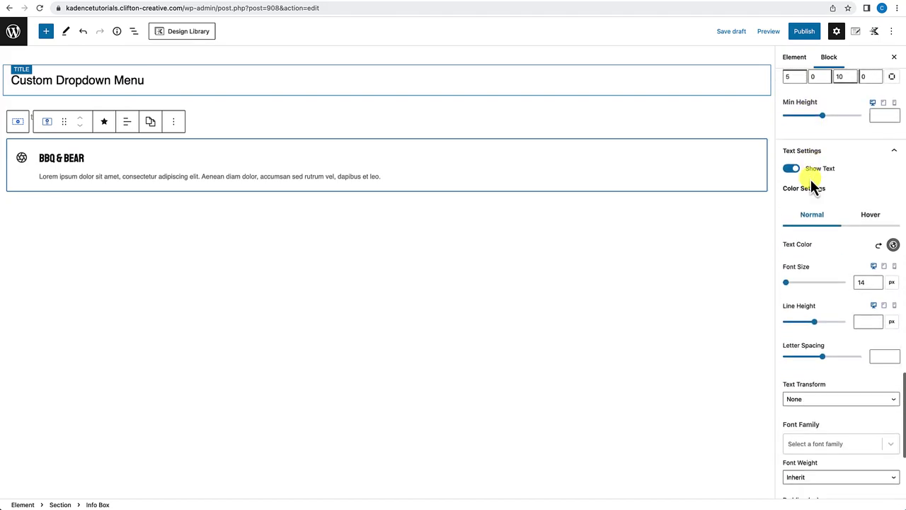
scroll(811, 185, "up", 10)
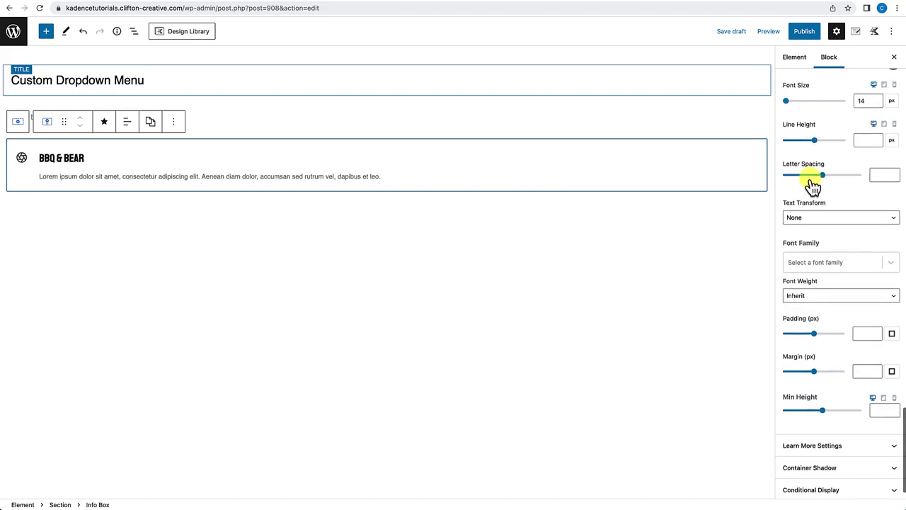
scroll(811, 183, "up", 8)
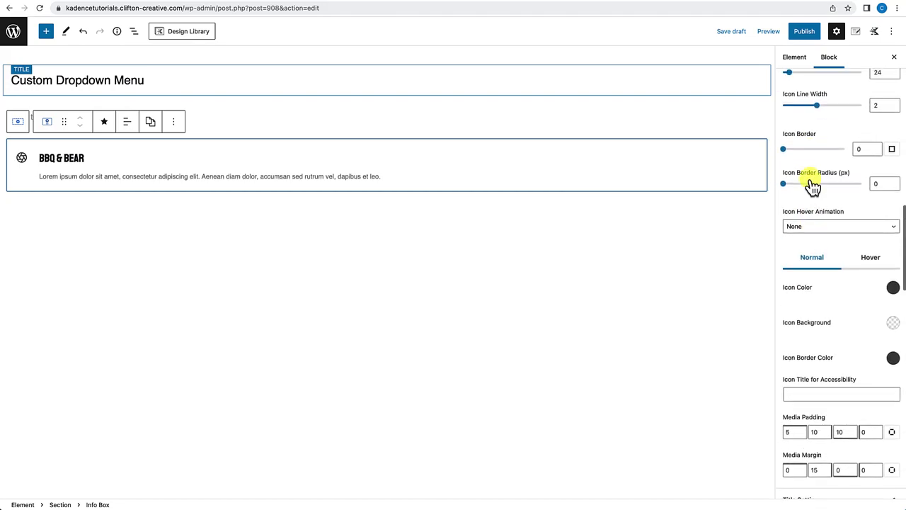
scroll(812, 186, "up", 5)
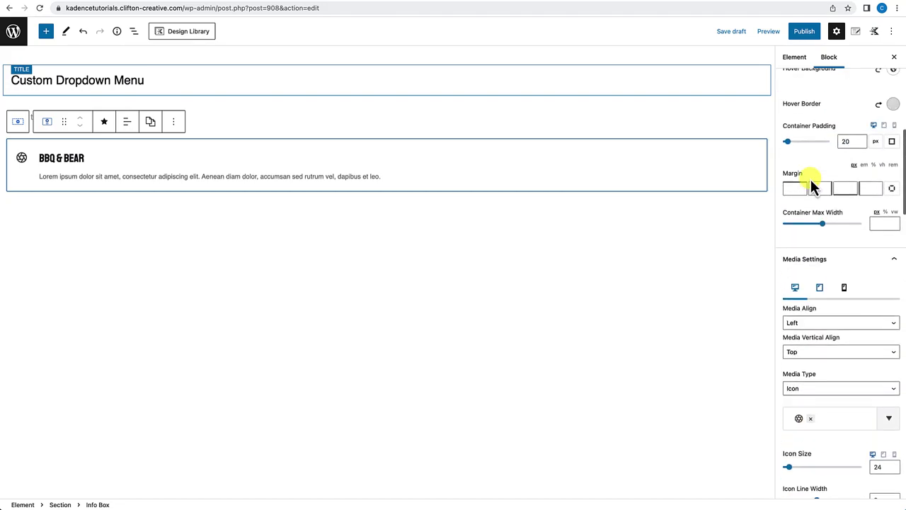
scroll(810, 179, "down", 3)
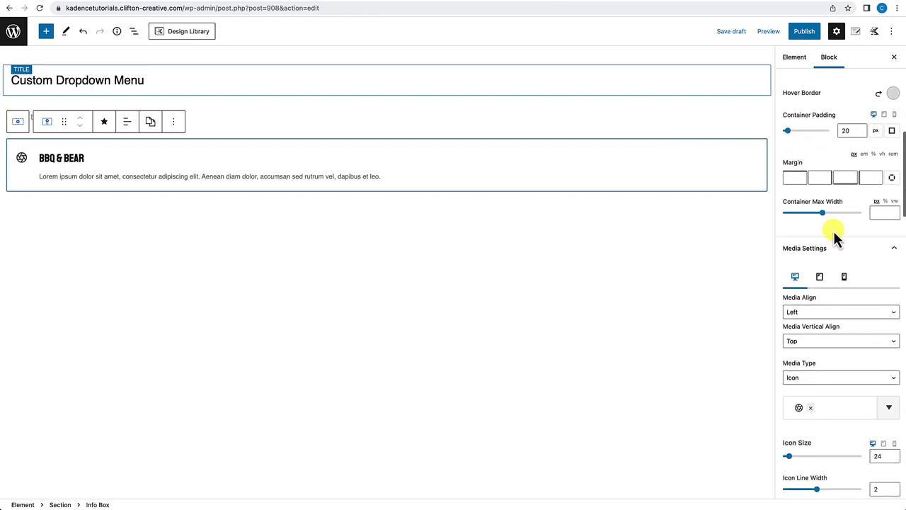
left_click(838, 247)
scroll(838, 249, "down", 2)
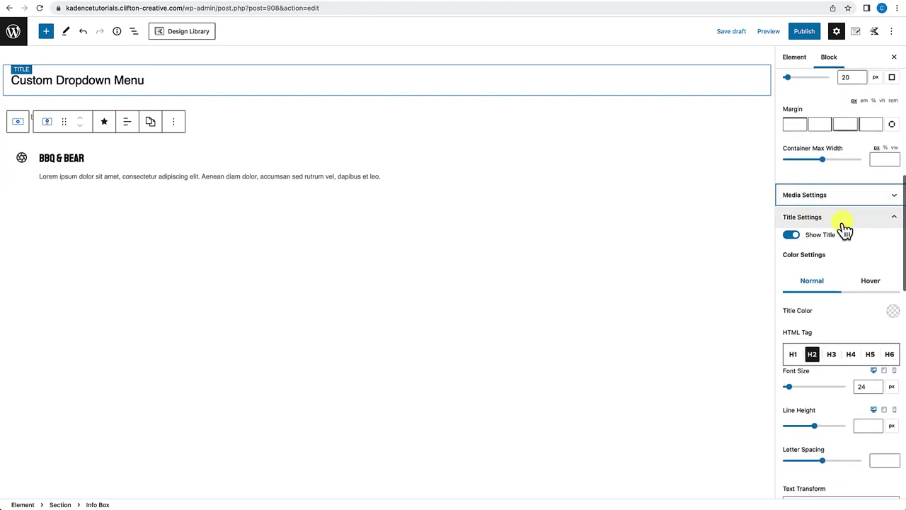
scroll(834, 257, "down", 2)
scroll(835, 257, "down", 1)
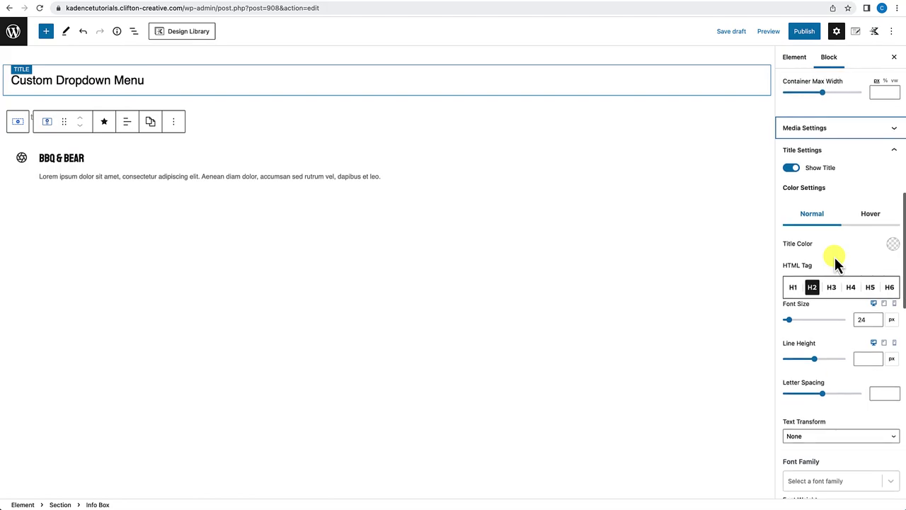
left_click(892, 241)
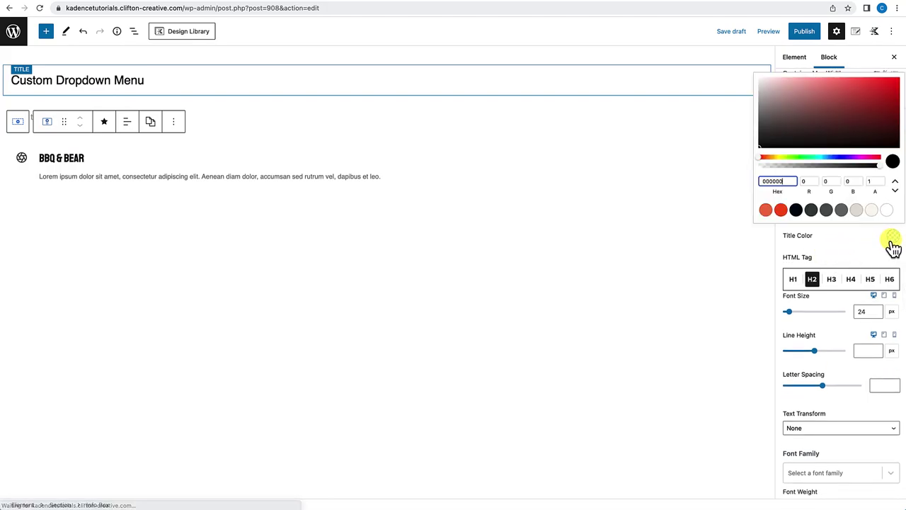
left_click(765, 209)
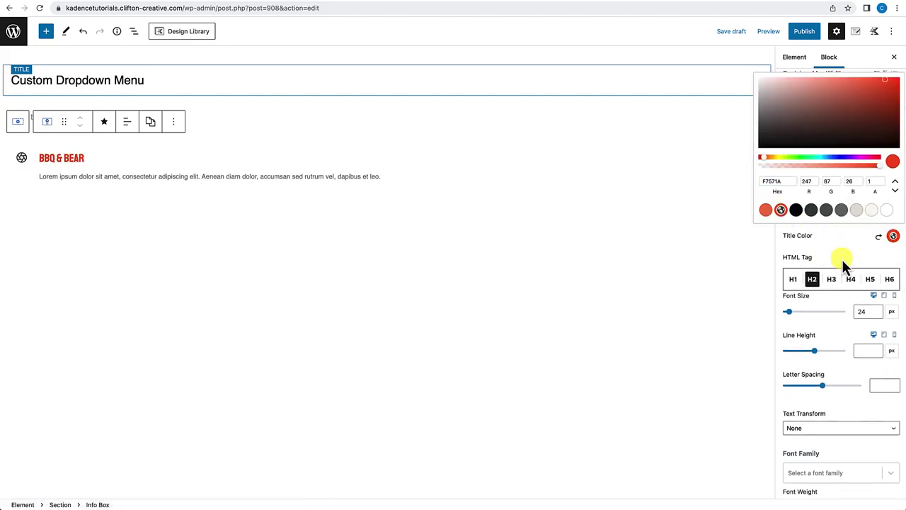
left_click(840, 257)
Set the Info Box title's hover color to the first palette color, the lighter orange-red.
left_click(876, 212)
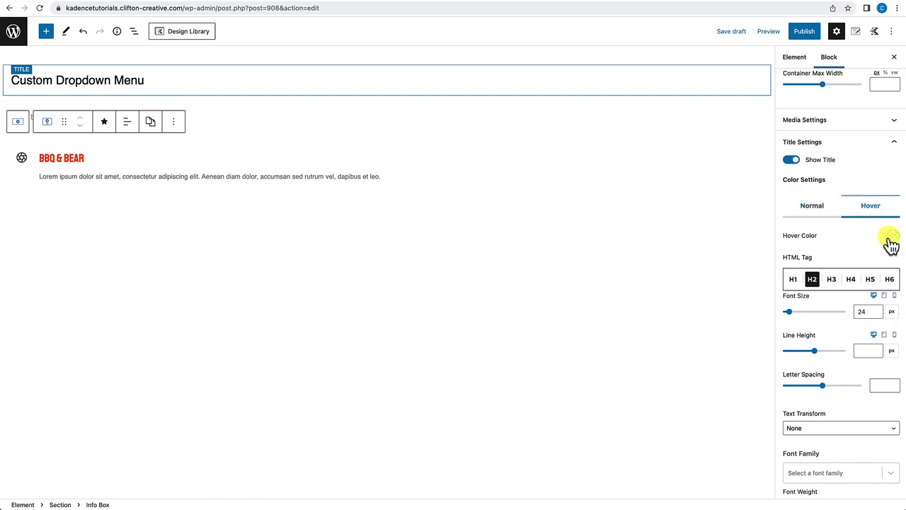
left_click(891, 238)
left_click(766, 211)
left_click(842, 256)
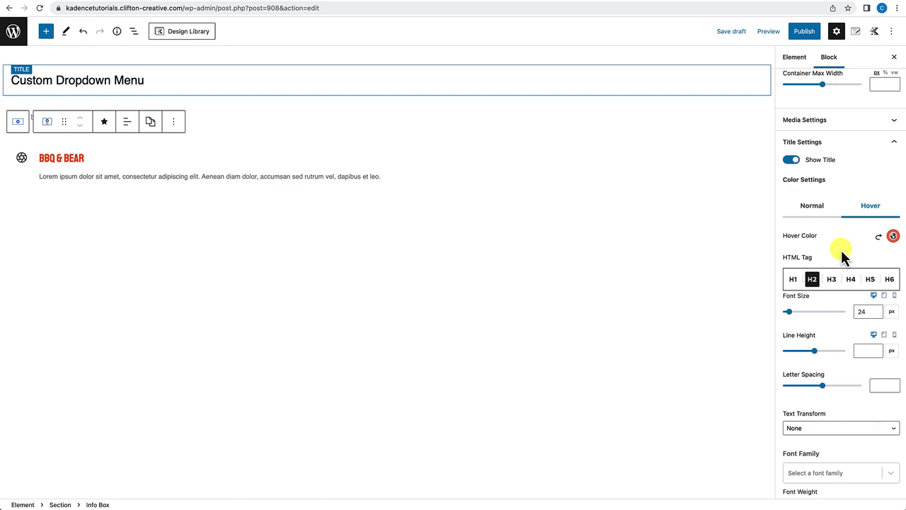
Set the Info Box icon's hover color to the first palette color, the lighter orange-red.
scroll(839, 251, "up", 5)
scroll(833, 241, "up", 5)
scroll(834, 241, "down", 6)
scroll(802, 266, "down", 3)
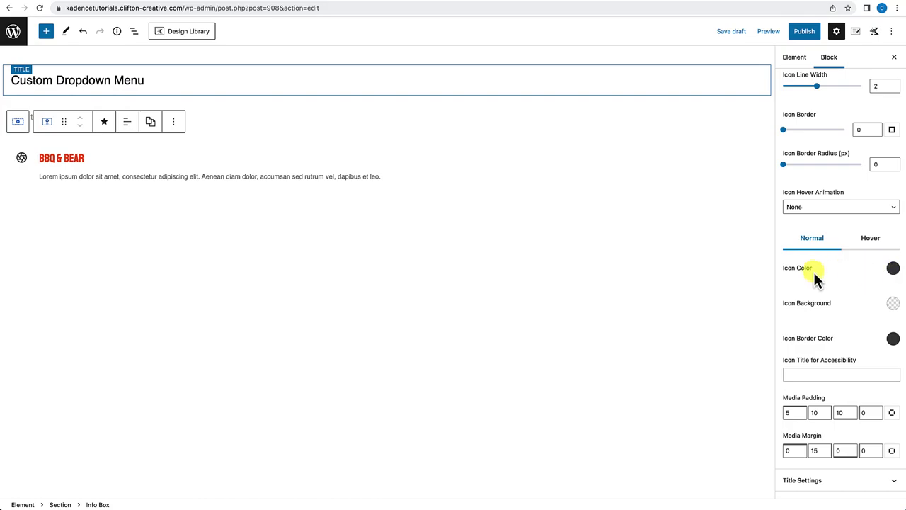
left_click(871, 244)
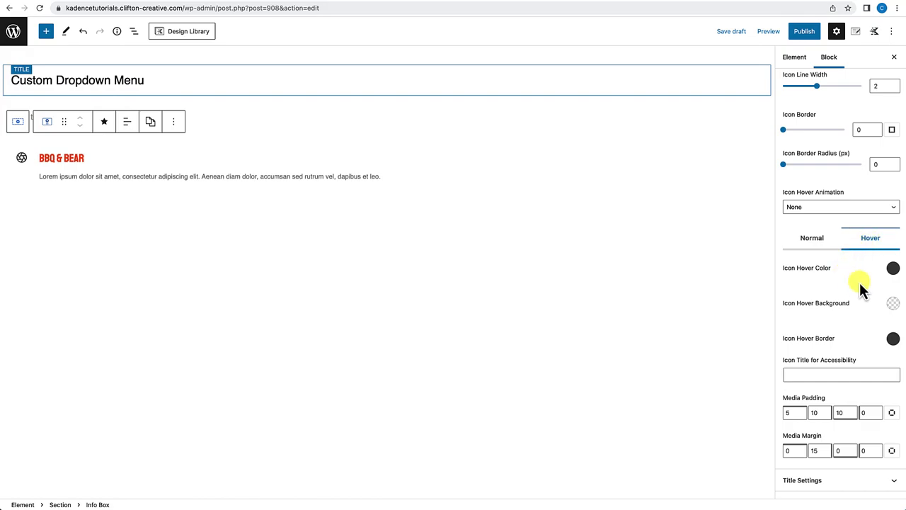
left_click(894, 272)
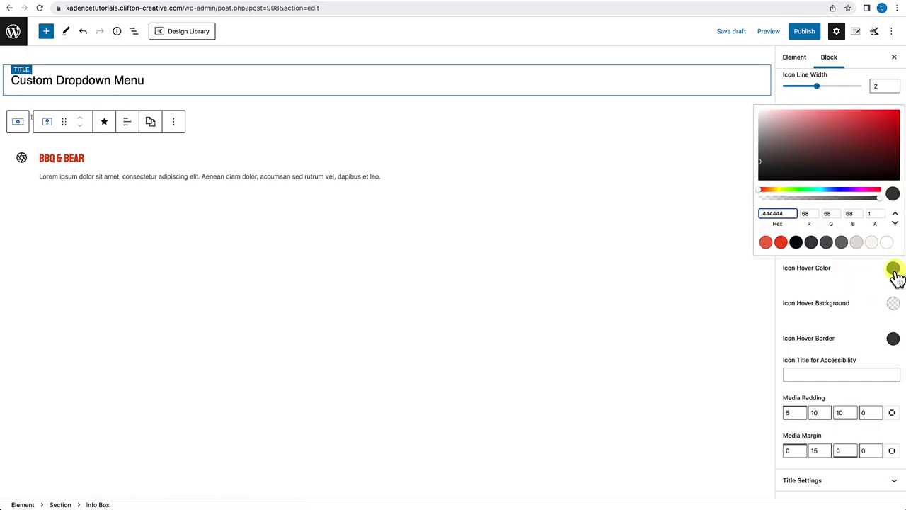
left_click(894, 271)
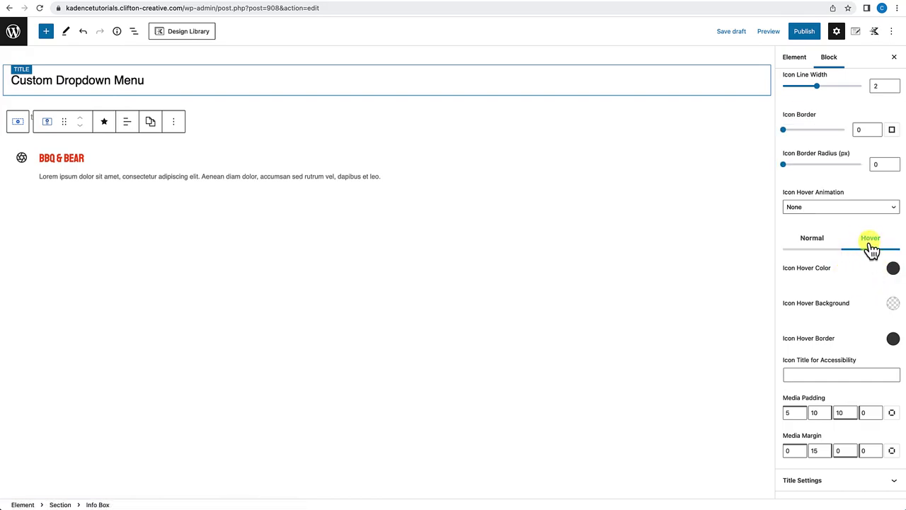
left_click(893, 270)
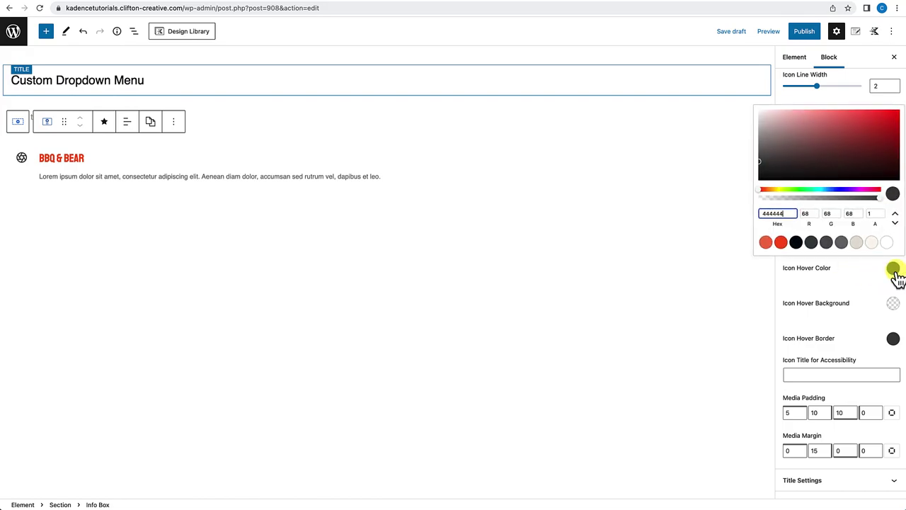
left_click(764, 242)
left_click(802, 292)
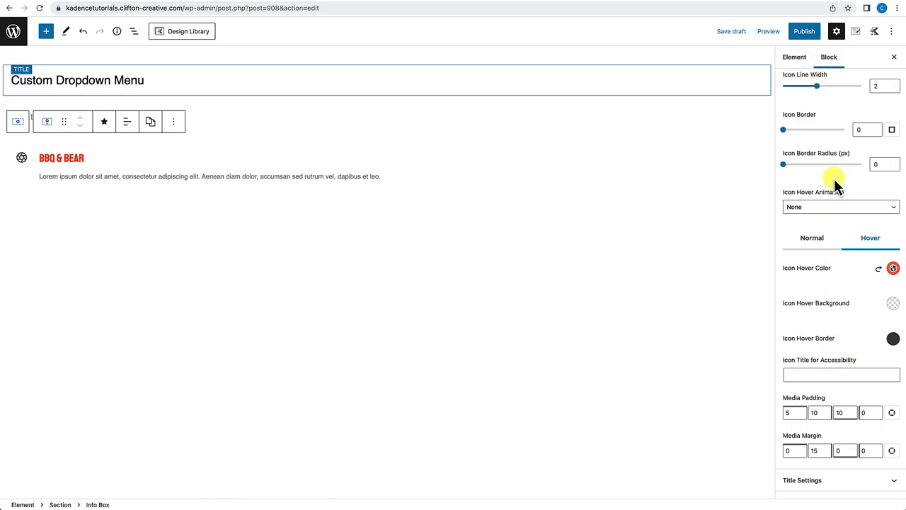
Publish the Custom Dropdown Menu element.
left_click(808, 40)
left_click(809, 41)
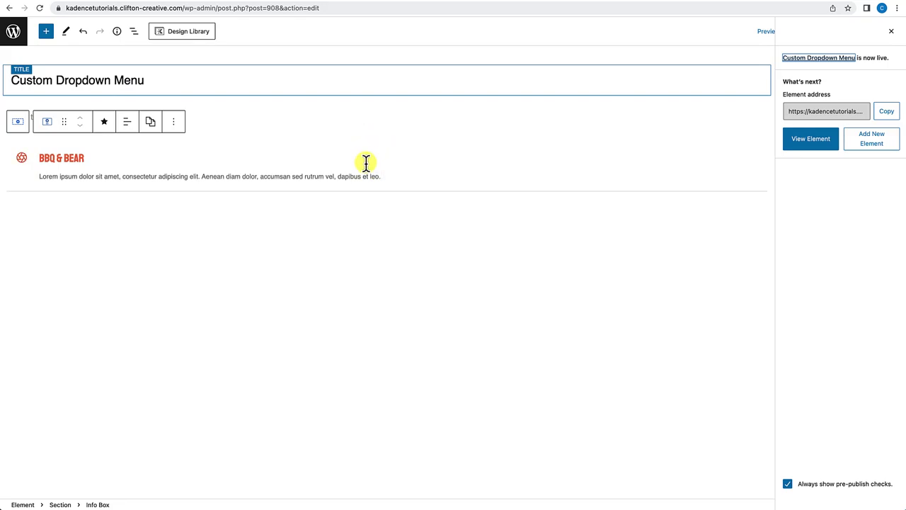
Duplicate the BBQ & BEAR Info Box until the Section holds five copies.
left_click(308, 161)
left_click(417, 178)
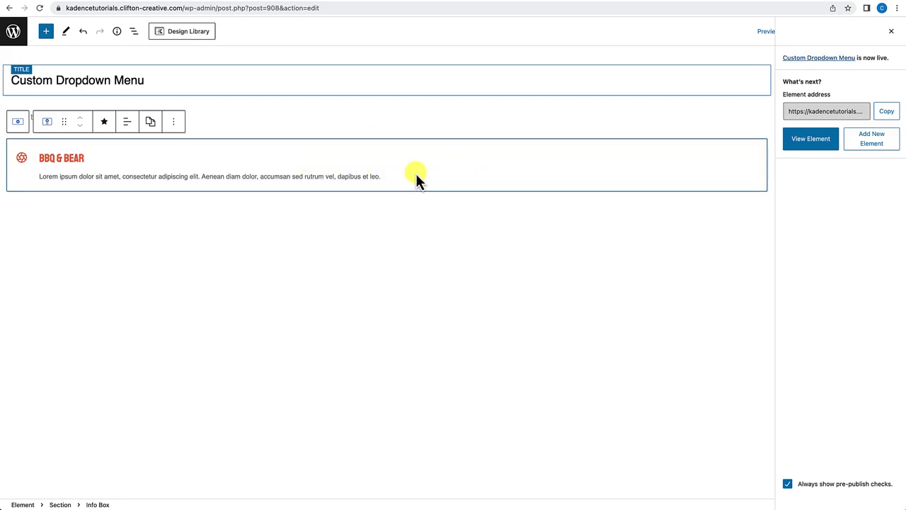
left_click(174, 123)
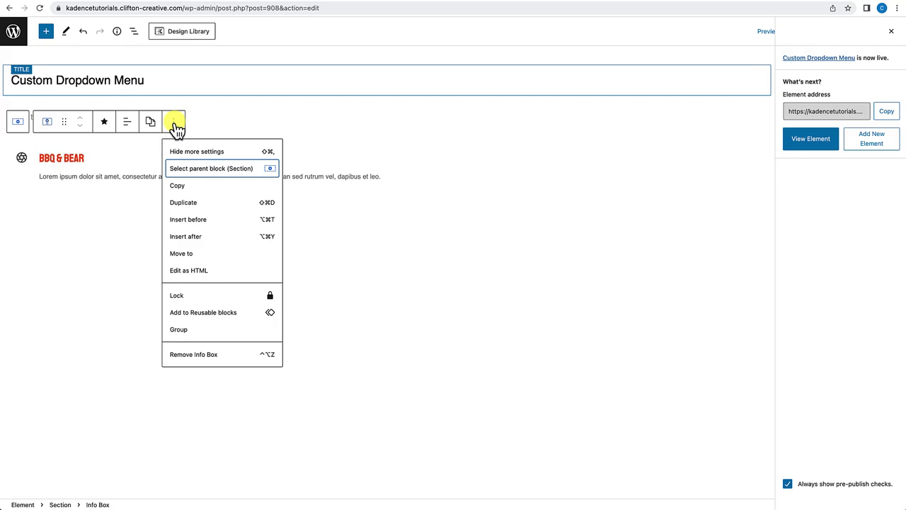
left_click(191, 206)
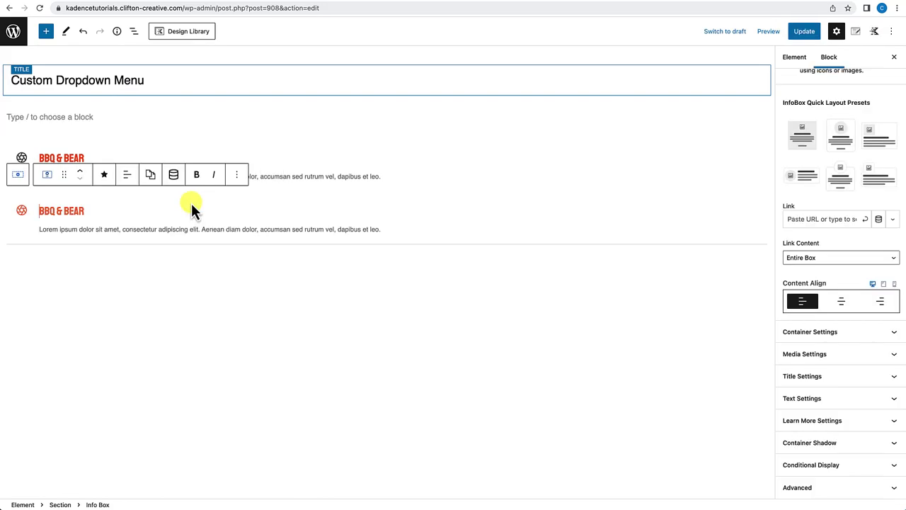
left_click(237, 182)
left_click(247, 253)
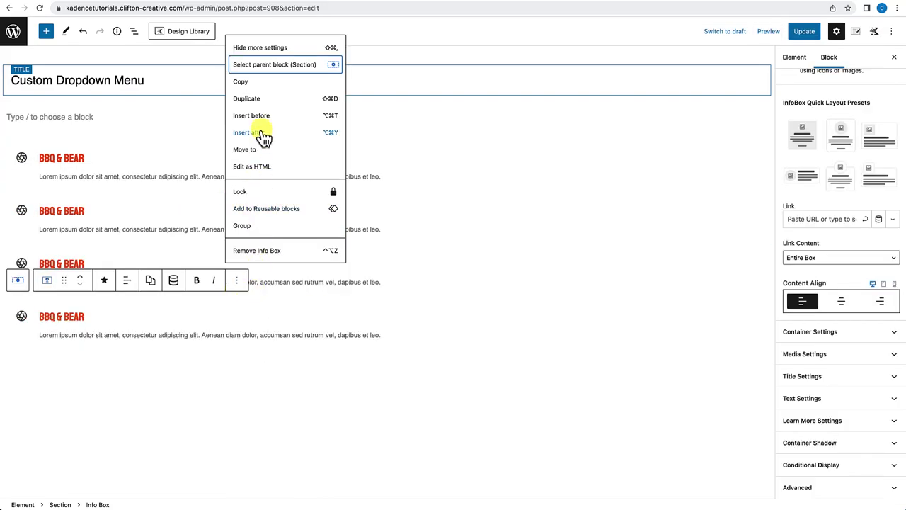
left_click(259, 103)
left_click(158, 458)
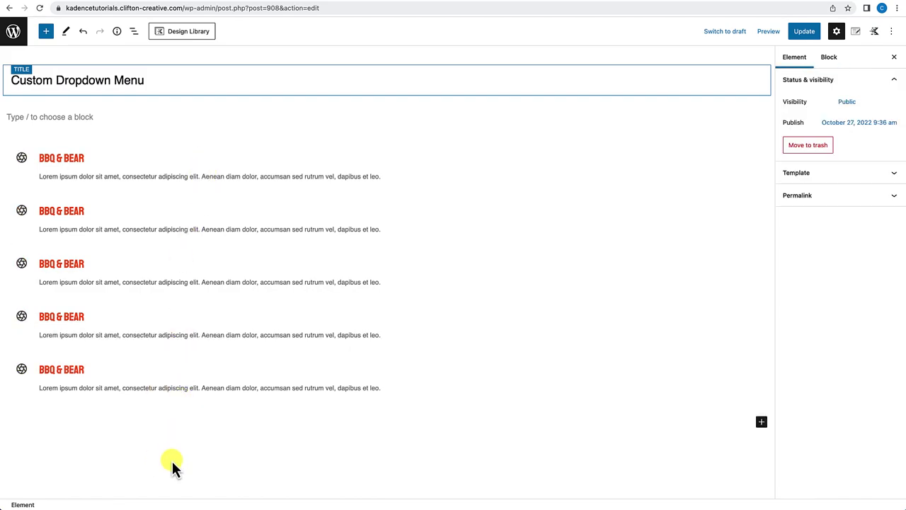
Update the published element and delete the empty paragraph above the Section.
left_click(810, 32)
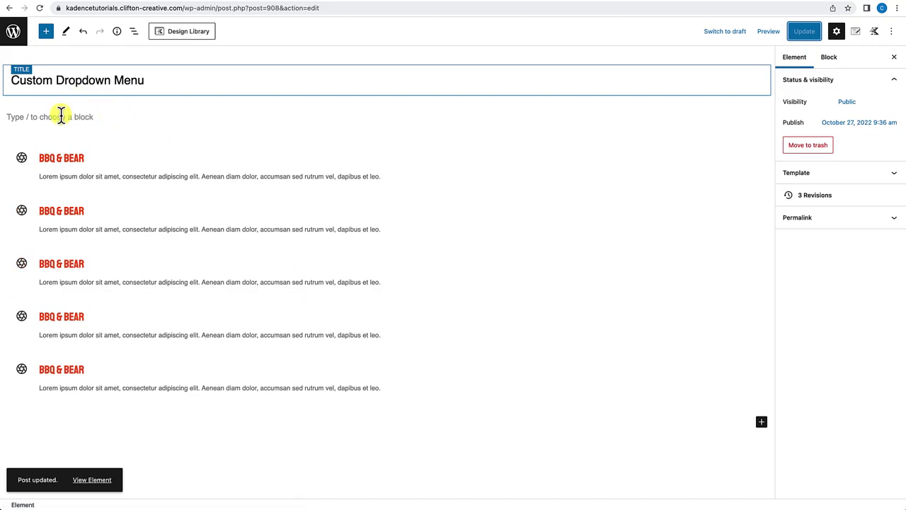
left_click(86, 117)
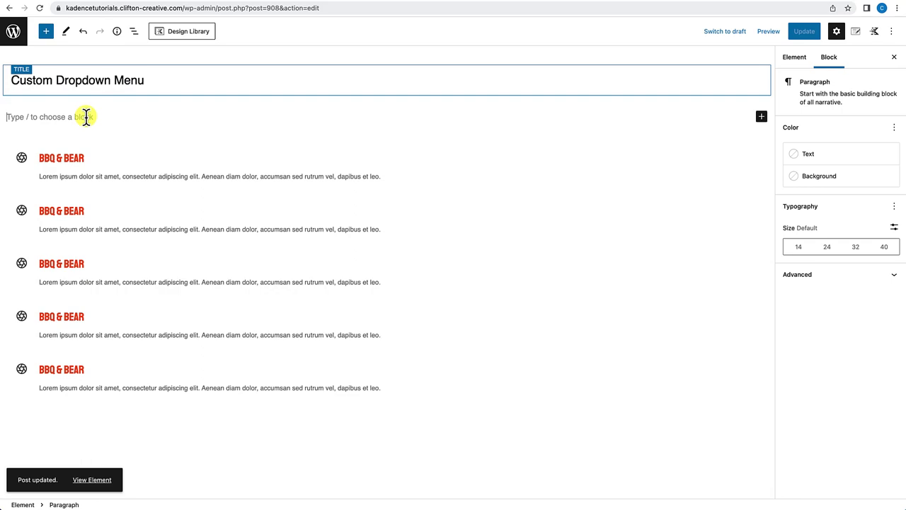
key("BackSpace")
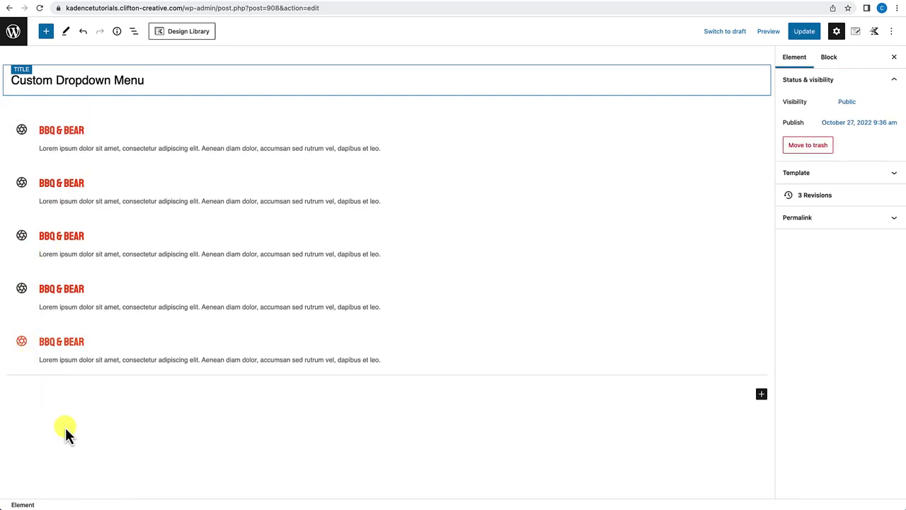
Show the block list view and expand the Section to list its Info Boxes.
left_click(134, 31)
left_click(39, 84)
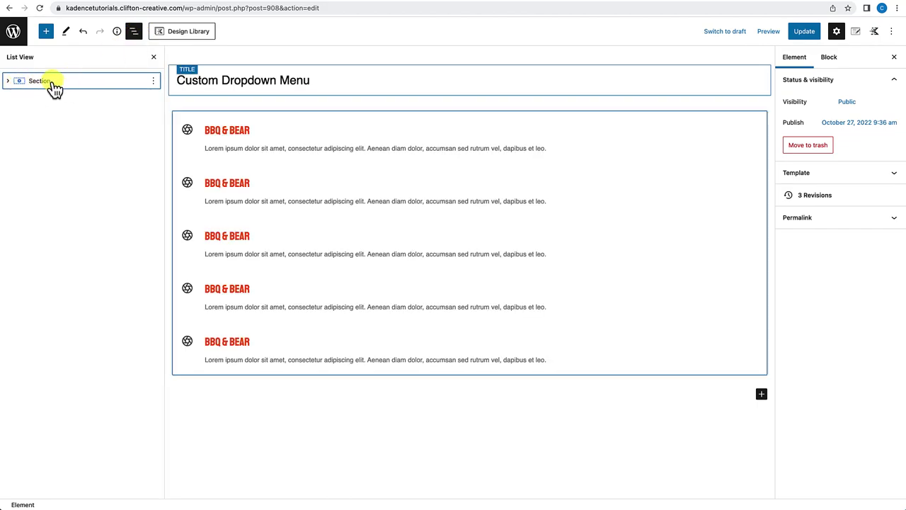
left_click(7, 81)
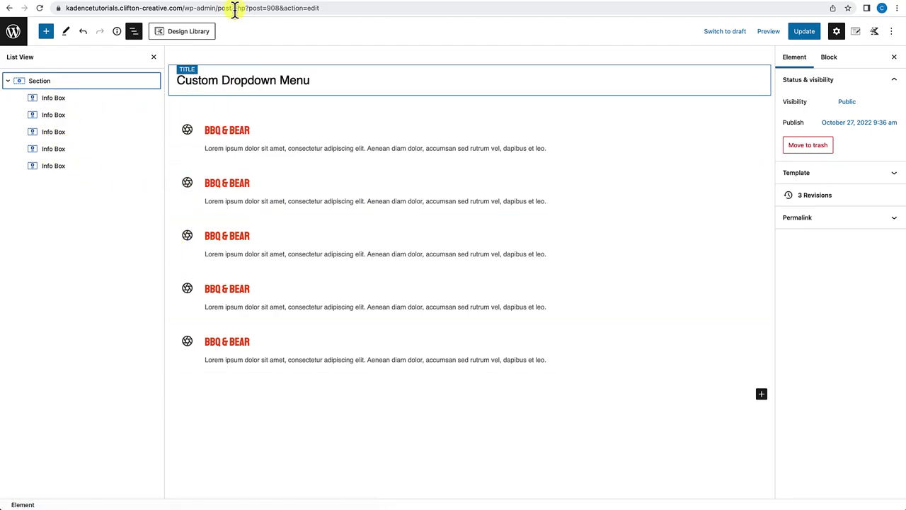
Check the item titles in the Pricing dropdown on the site's live home page, then return to the element editor.
left_click(345, 3)
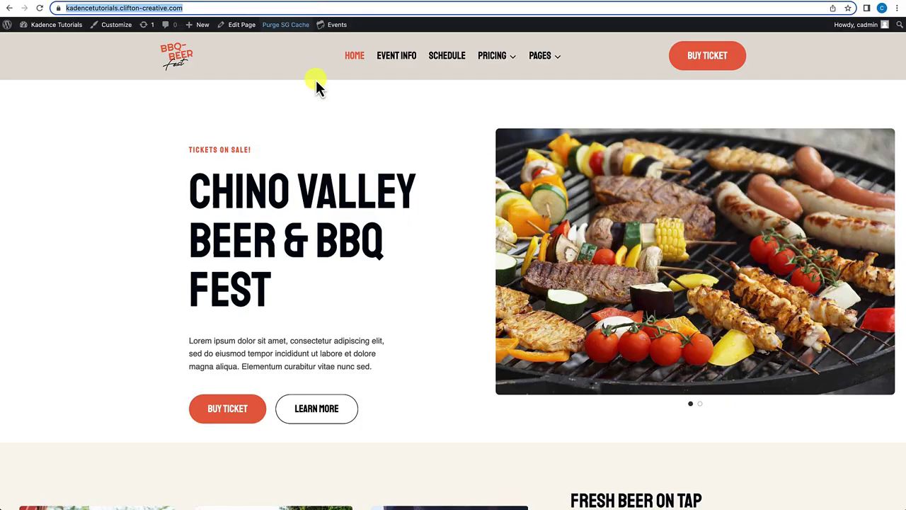
mouse_move(511, 57)
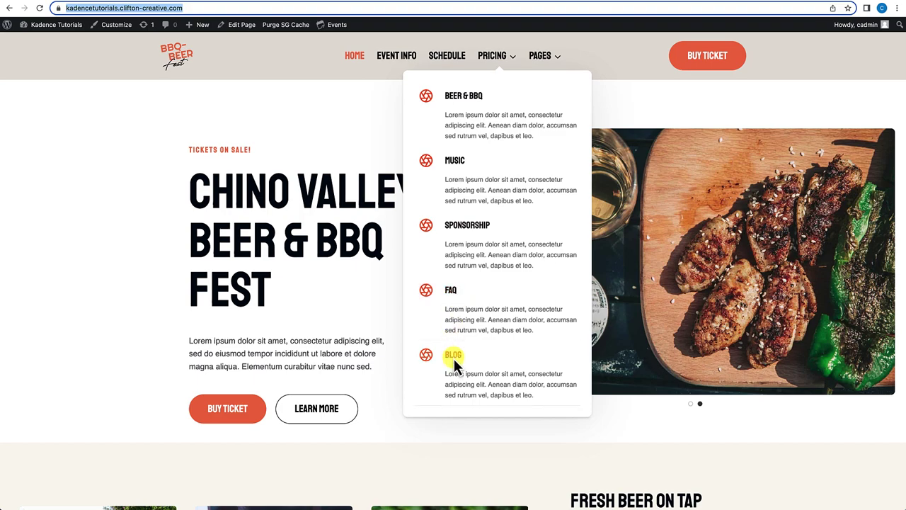
left_click(219, 2)
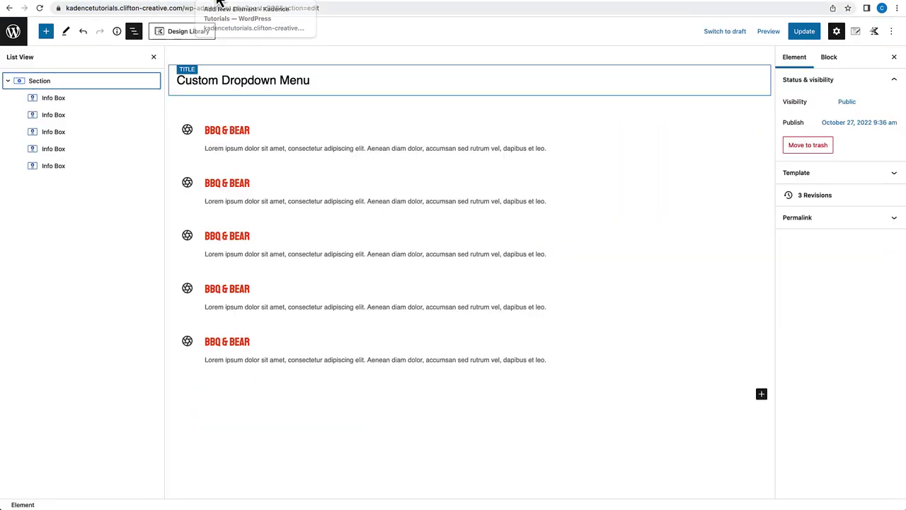
Change the second Info Box's title to MUSIC.
triple_click(234, 181)
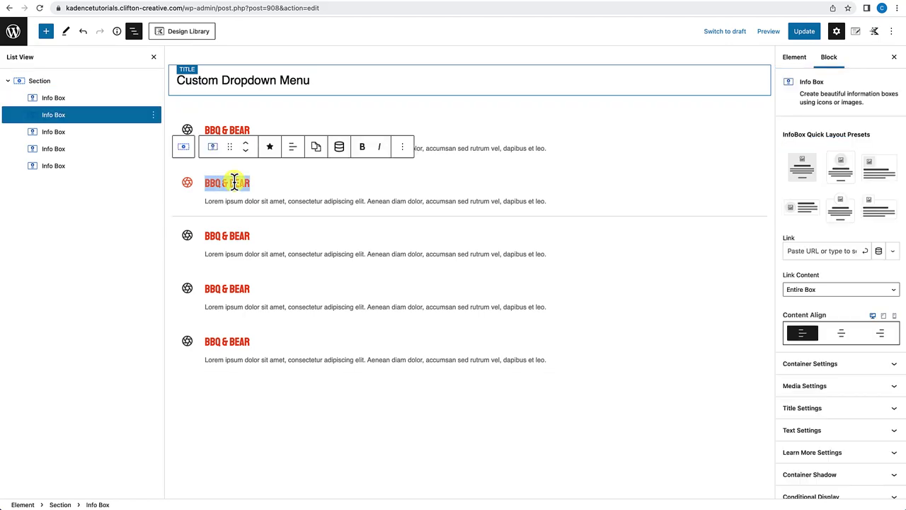
type("MU")
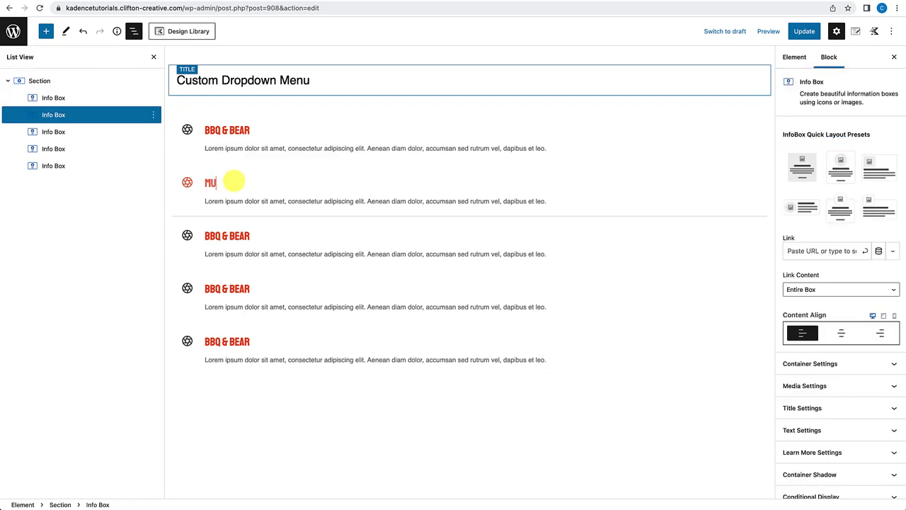
type("SIC")
Change the titles of the third, fourth and fifth Info Boxes to SPONSORSHIPS, FAQS and BLOG.
triple_click(223, 236)
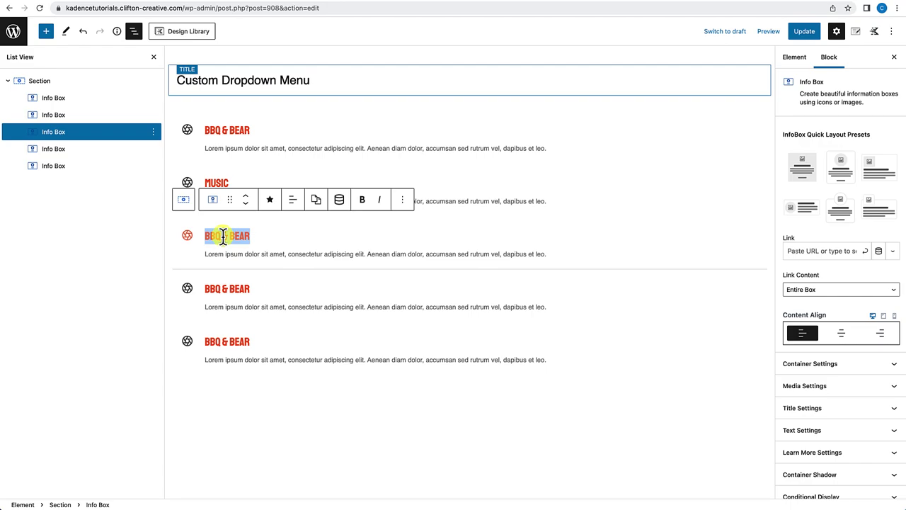
type("SPONSORSHIPS")
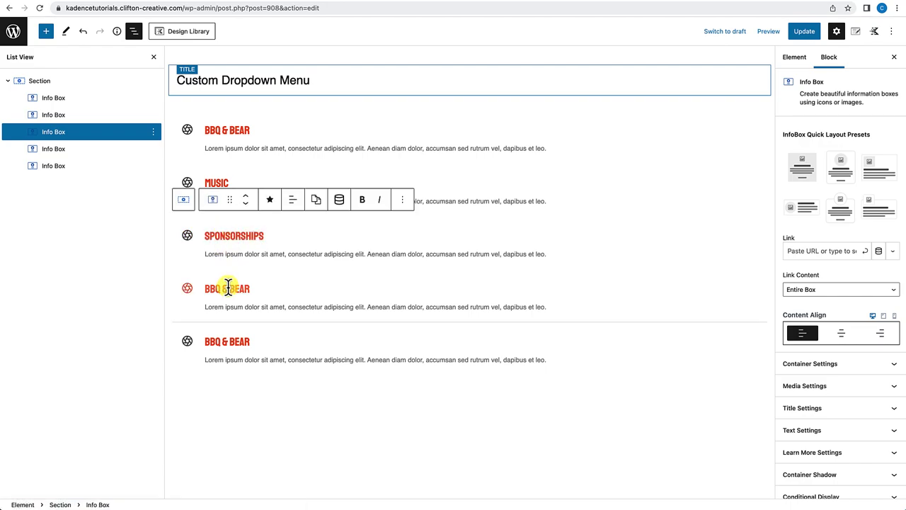
triple_click(227, 288)
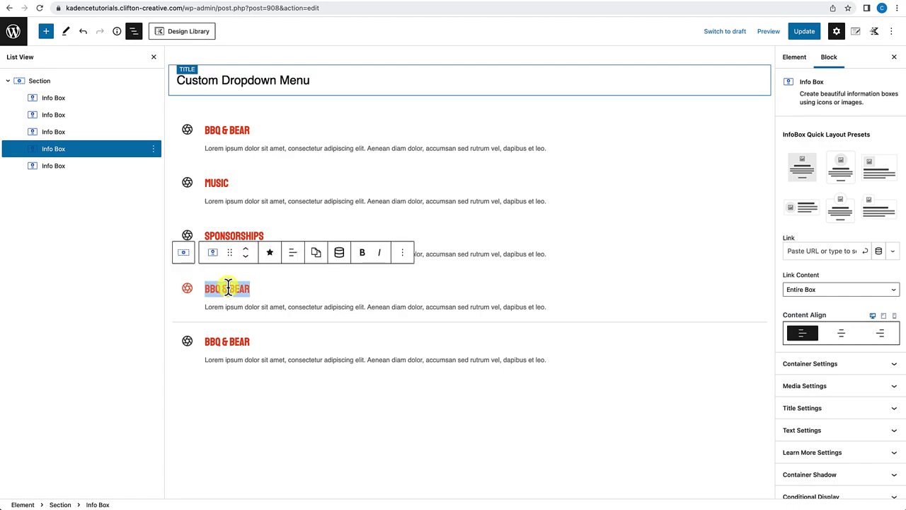
type("FA")
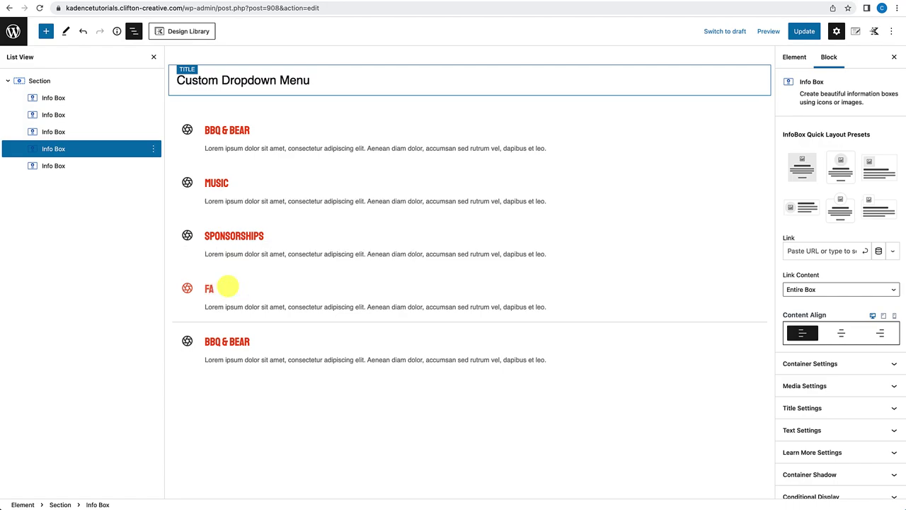
type("QS")
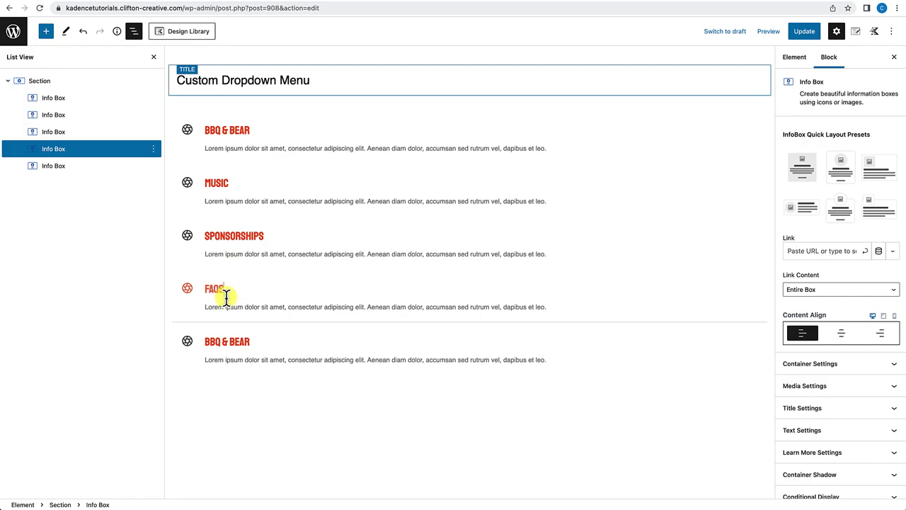
triple_click(235, 342)
type("BLOG")
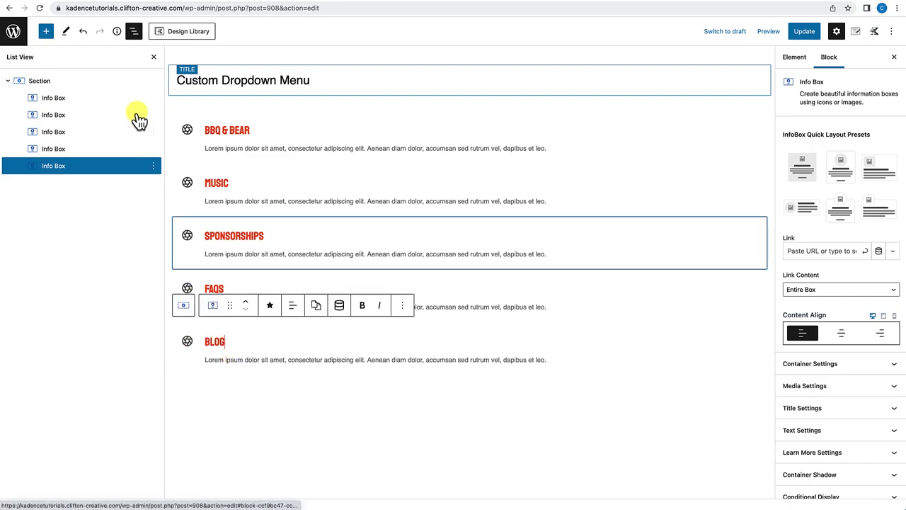
Hide the block list view and update the element with the new Info Box titles.
left_click(153, 57)
left_click(142, 411)
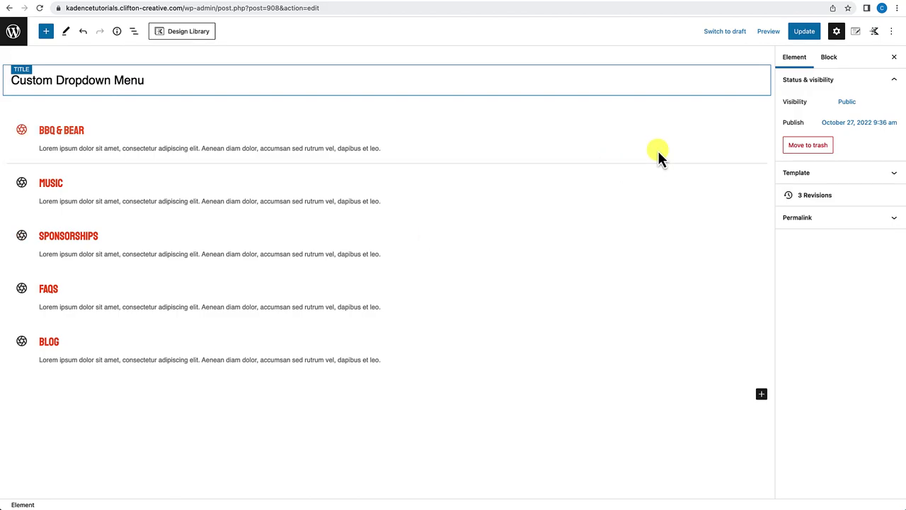
left_click(805, 37)
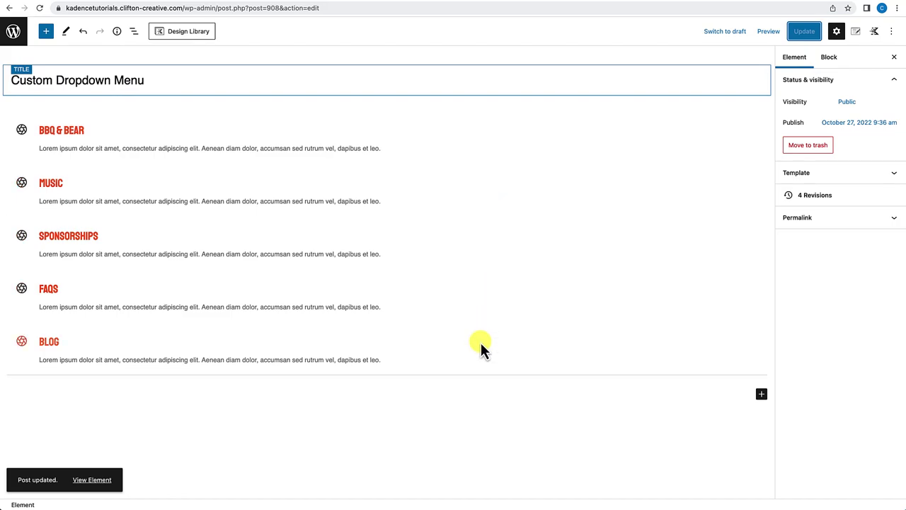
left_click(446, 437)
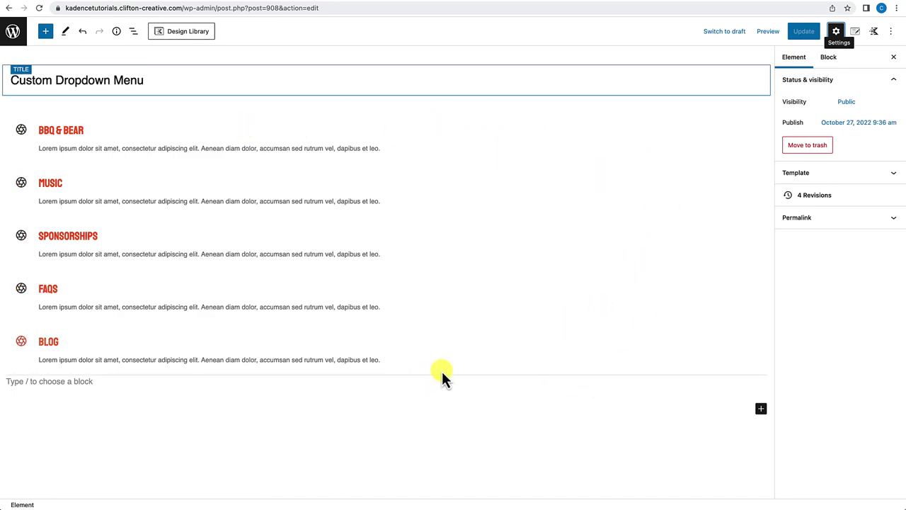
Set the element's display settings to show on Entire Site and update the element.
left_click(855, 32)
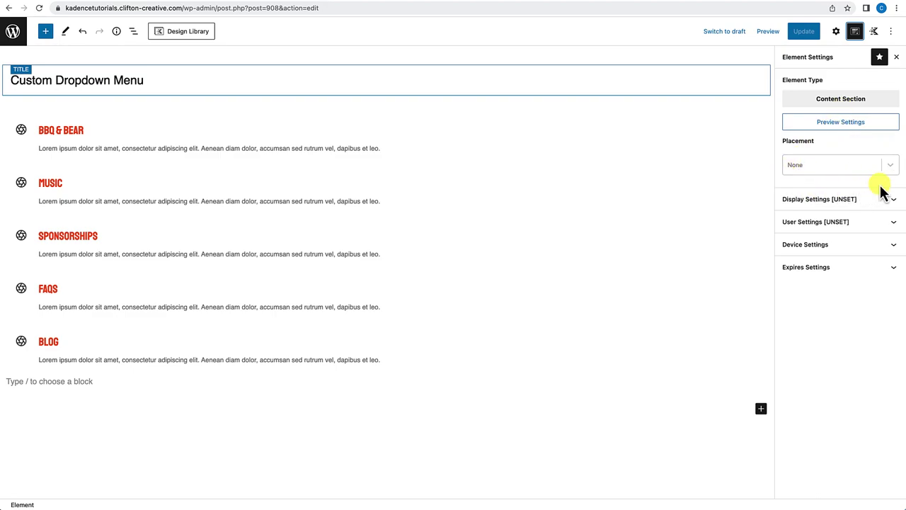
left_click(861, 203)
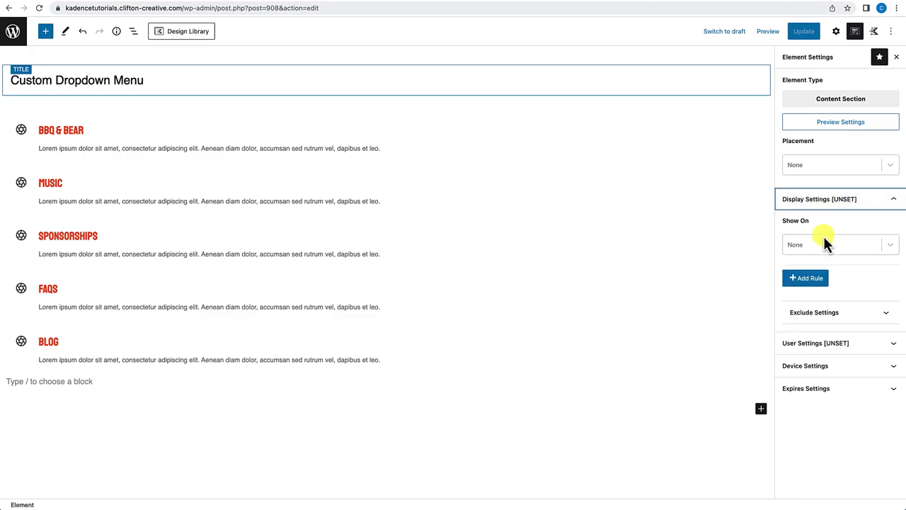
left_click(884, 246)
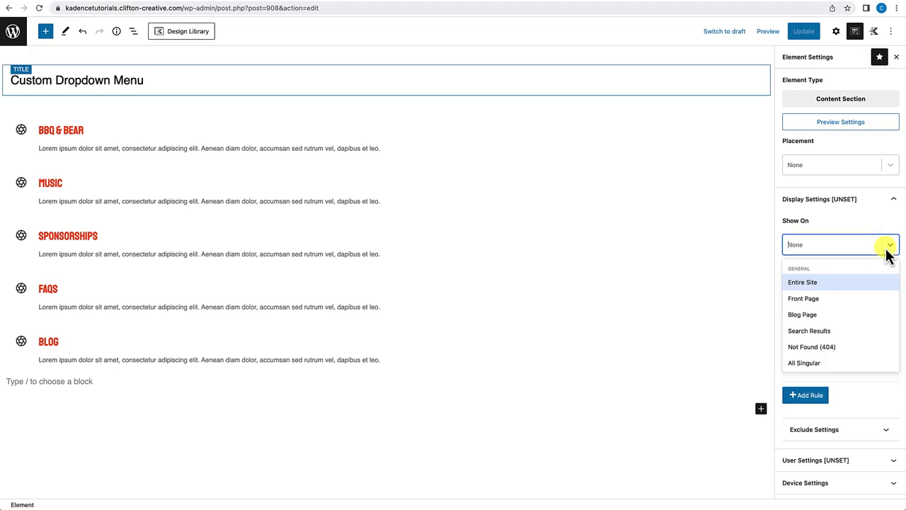
scroll(833, 314, "down", 1)
scroll(833, 314, "down", 4)
scroll(833, 314, "up", 5)
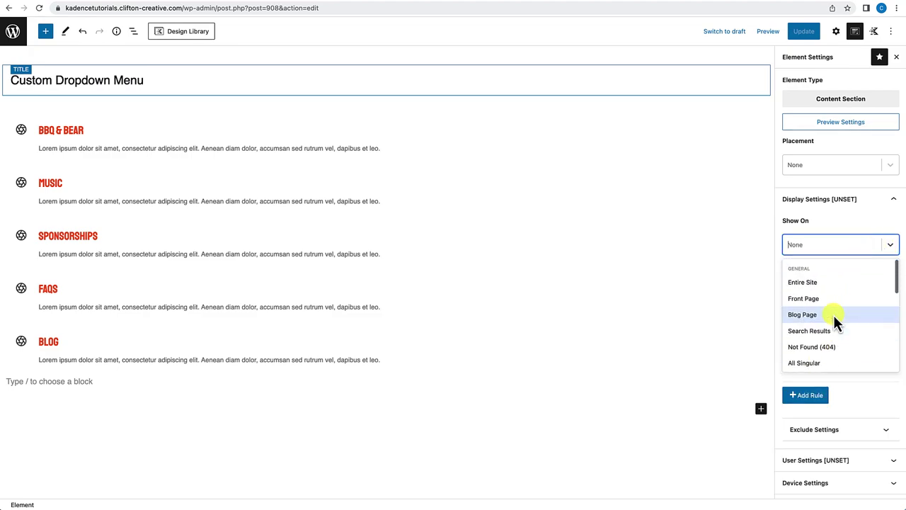
left_click(810, 282)
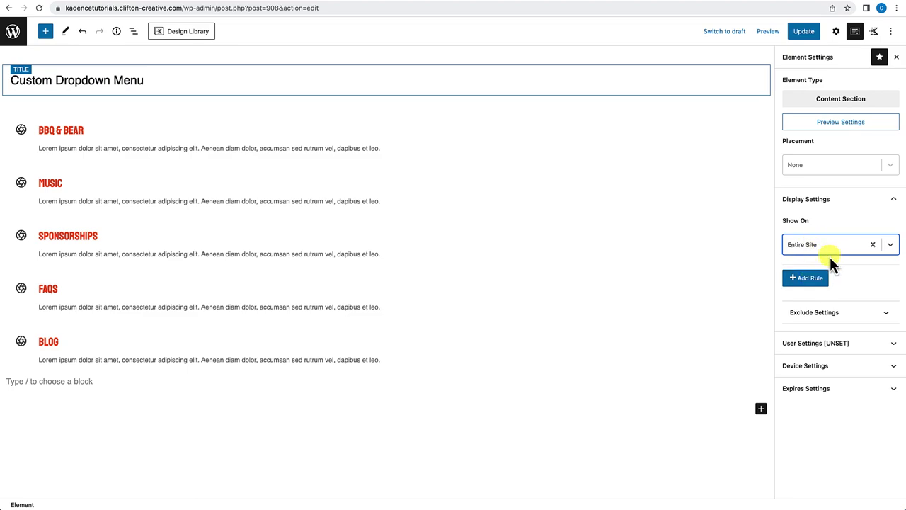
left_click(807, 32)
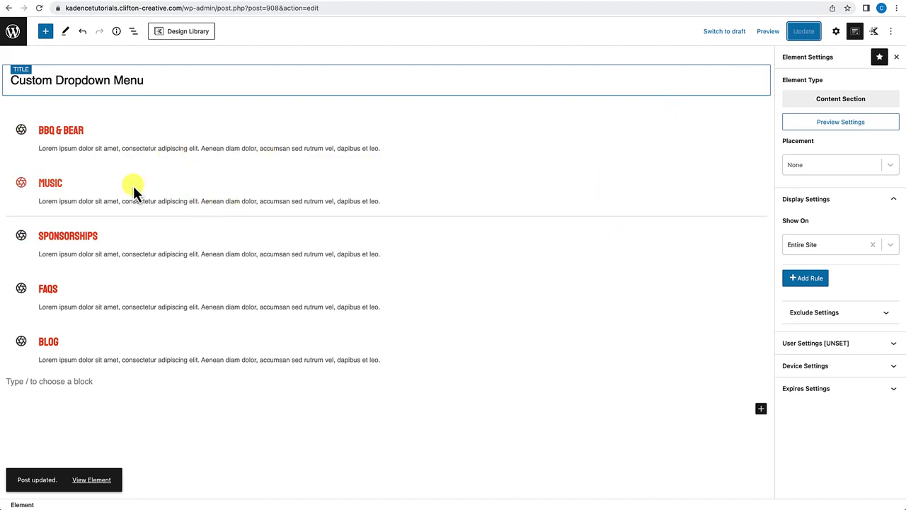
Leave the editor for the site's Menus page and enable the mega menu dropdown in the Pricing item's settings.
left_click(15, 34)
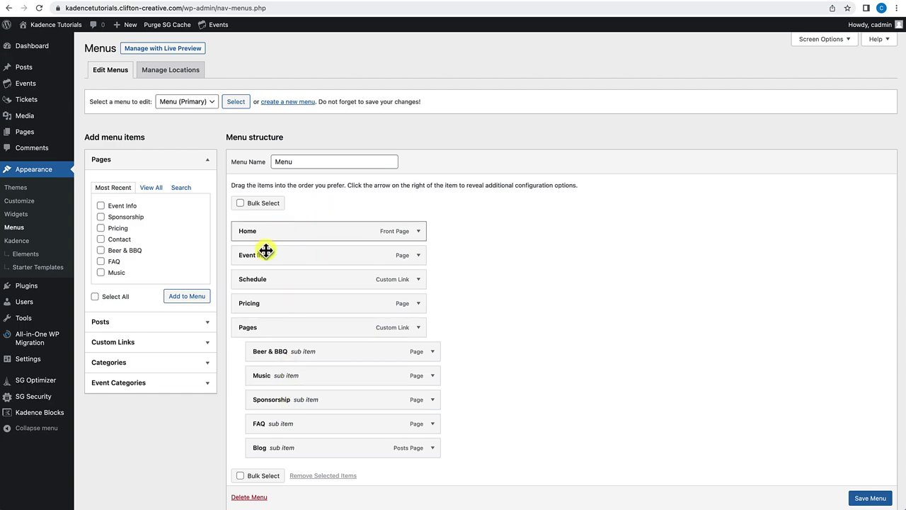
left_click(418, 304)
scroll(418, 305, "down", 1)
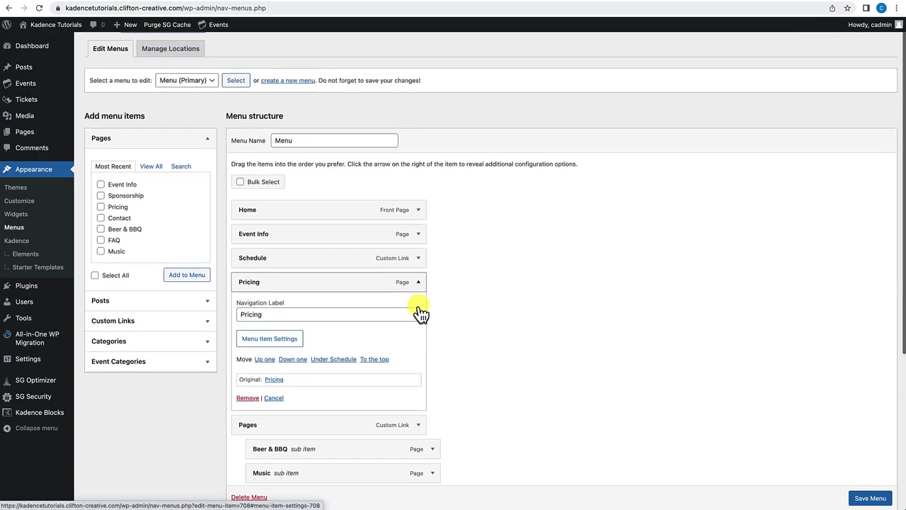
left_click(273, 317)
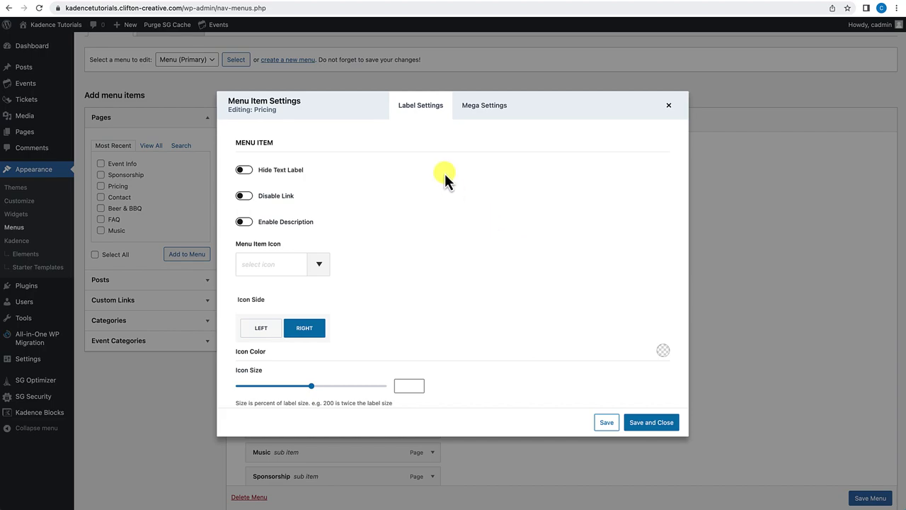
left_click(497, 116)
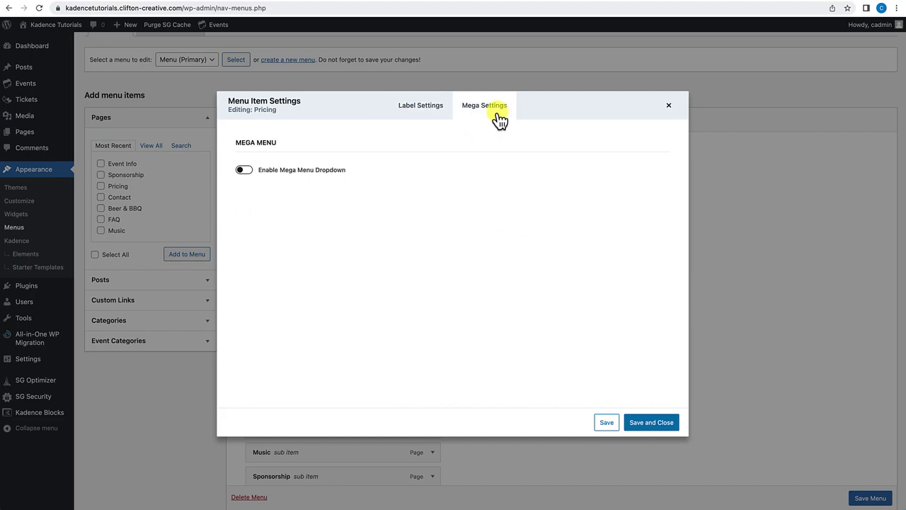
left_click(247, 171)
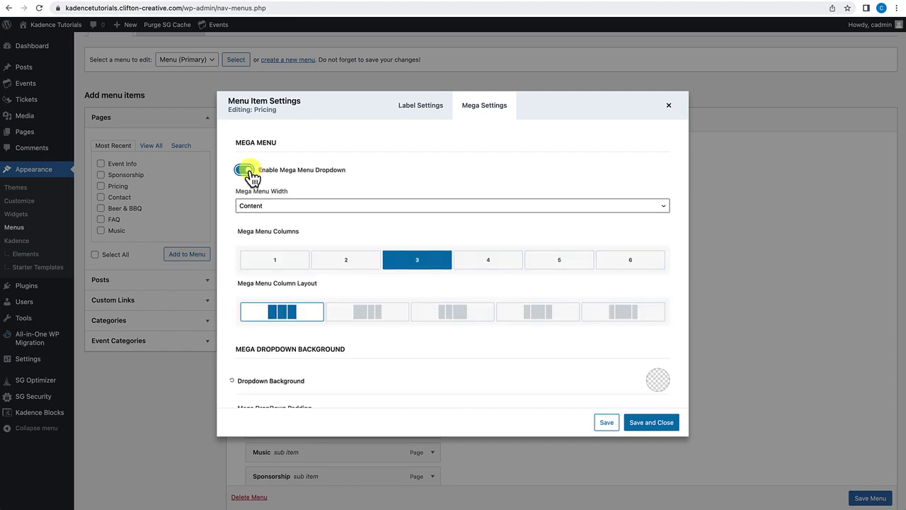
Set the Pricing mega menu's width to Custom Width and start replacing the custom width value, beginning with 3.
left_click(293, 210)
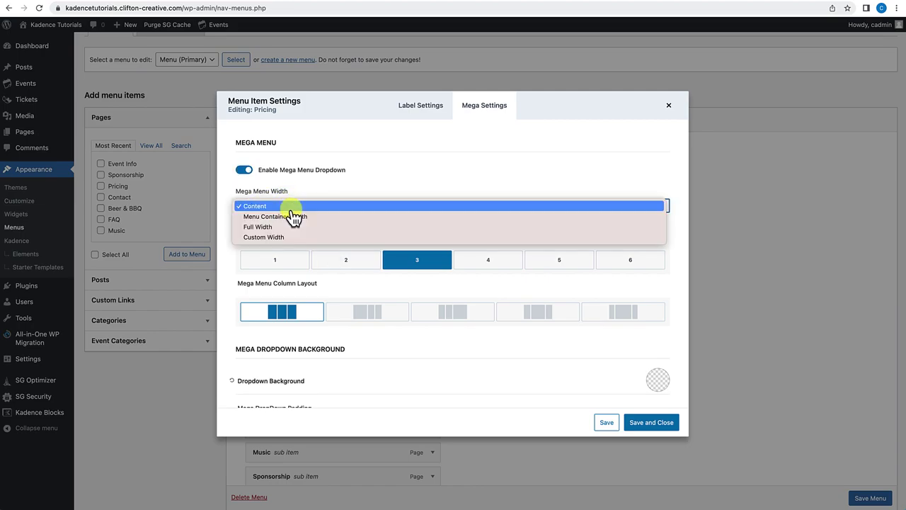
left_click(262, 237)
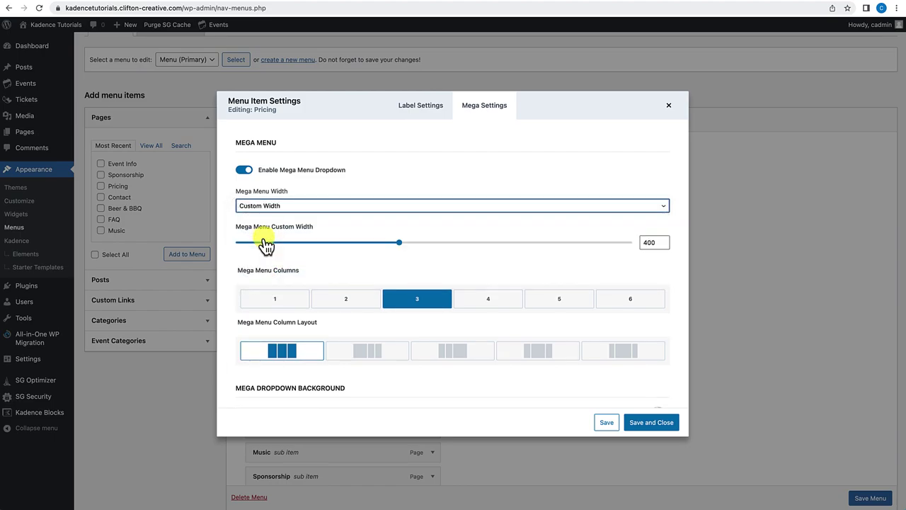
left_click(645, 243)
type("3")
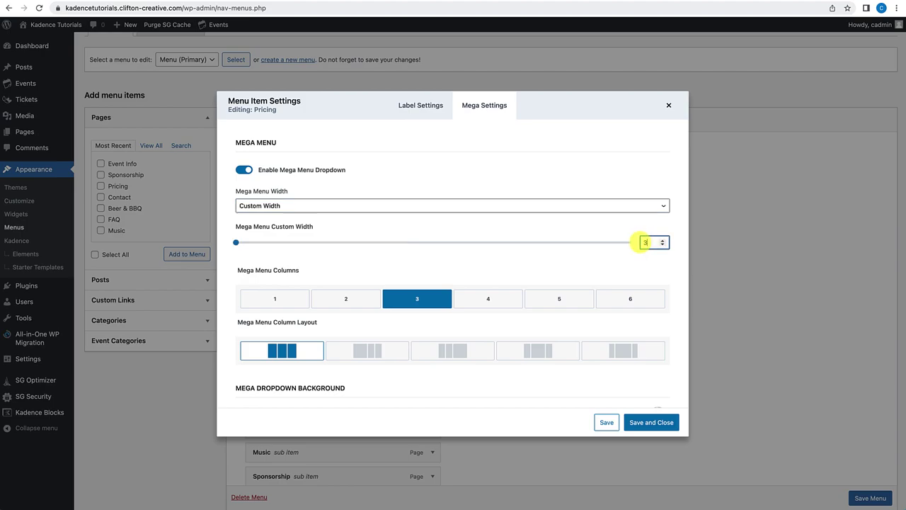
Set the Pricing item's mega menu custom width to 375 with one column, and save both the item settings and the menu.
type("75")
left_click(290, 298)
scroll(326, 331, "down", 4)
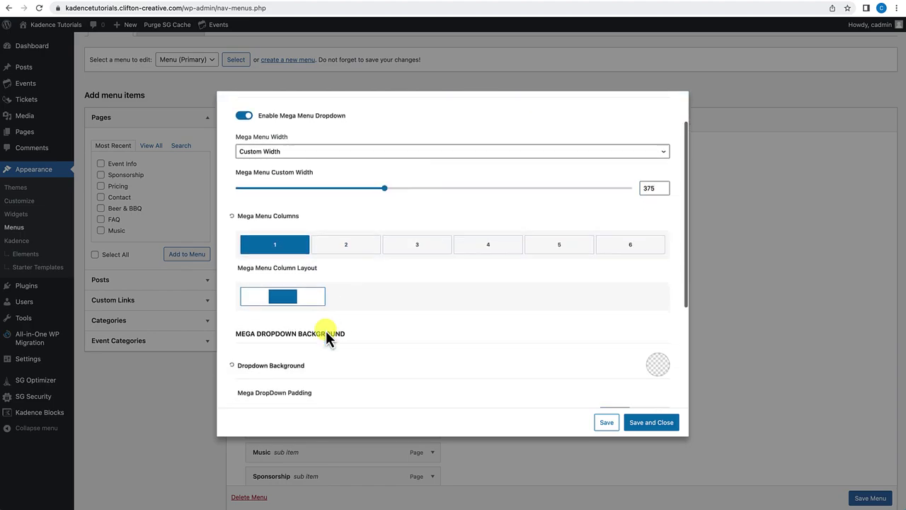
scroll(326, 331, "down", 1)
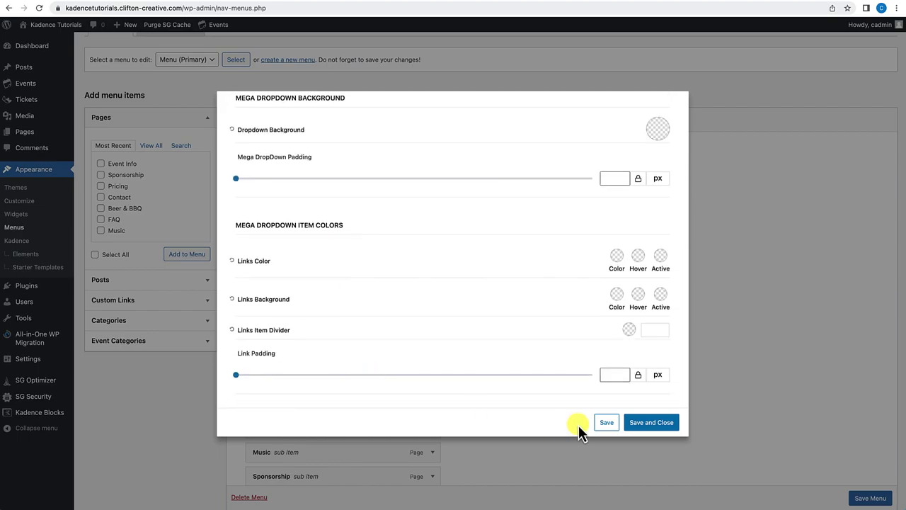
left_click(648, 423)
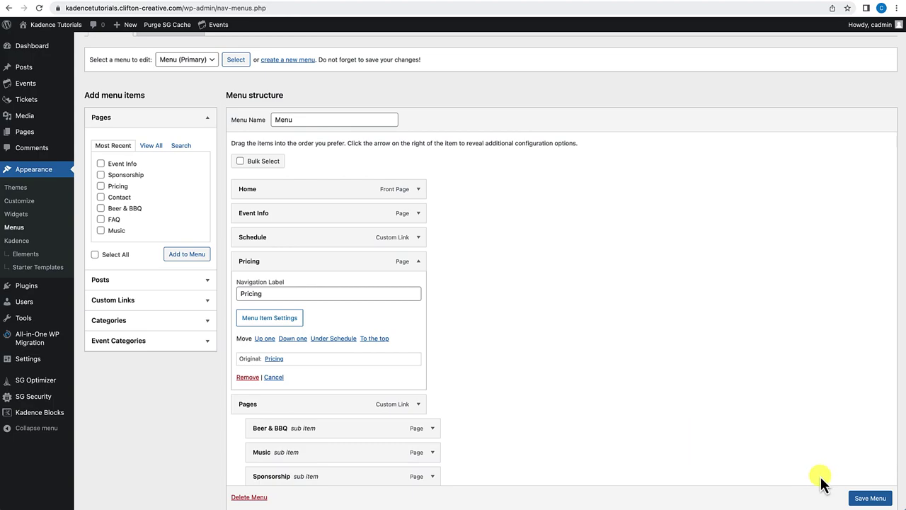
left_click(865, 497)
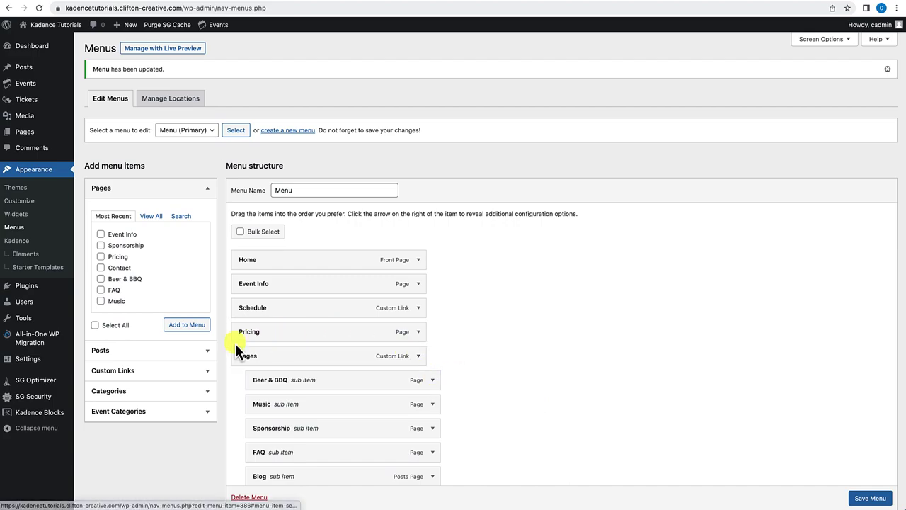
Add a custom link with URL "#" and link text "Custom Dropdown" to the menu.
left_click(155, 371)
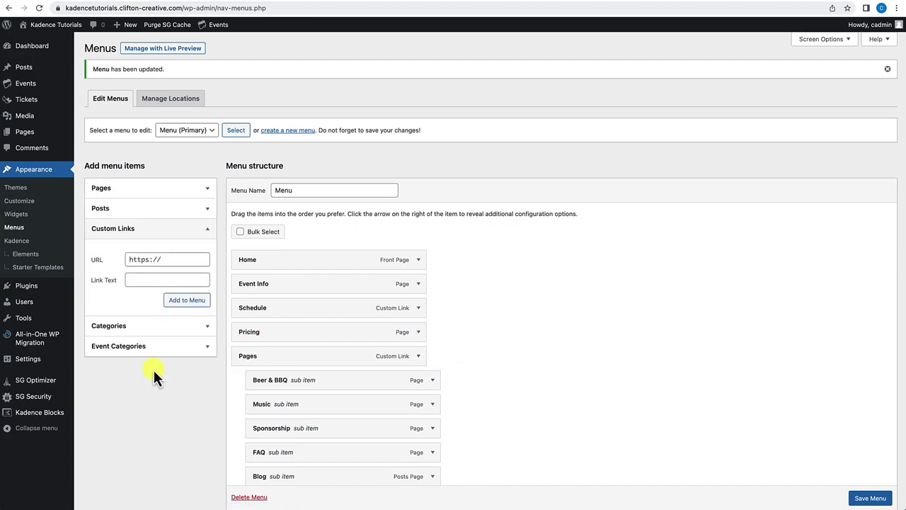
left_click(150, 259)
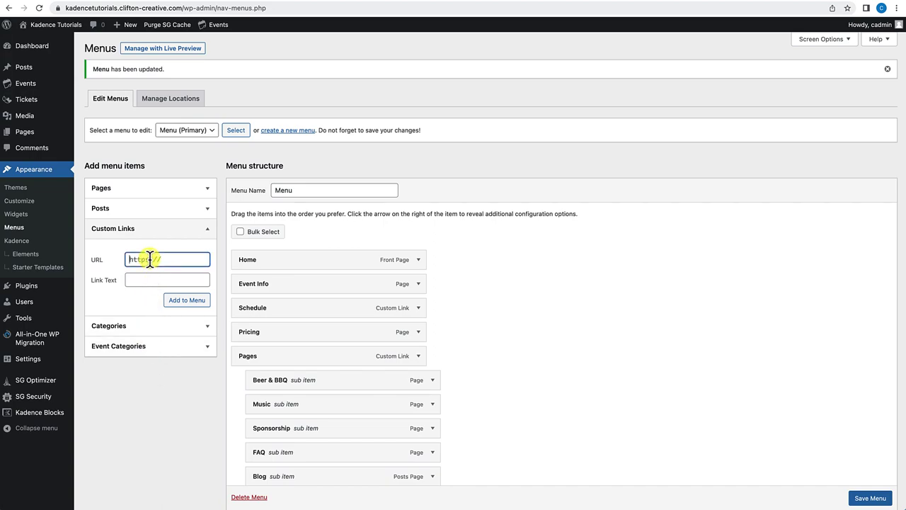
type("#")
left_click(137, 281)
type("Cus")
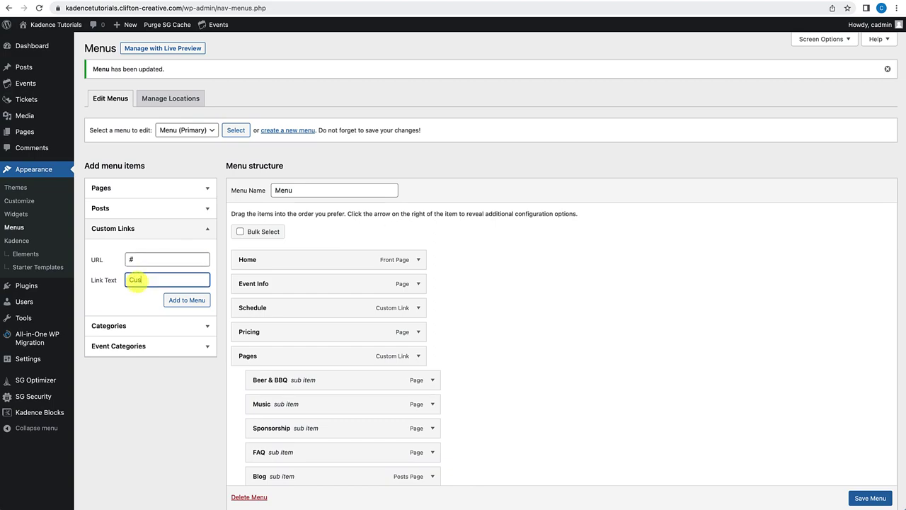
type("tom Dropdown")
left_click(173, 300)
Nest the Custom Dropdown link as a sub item under Pricing and save the menu.
scroll(280, 340, "down", 3)
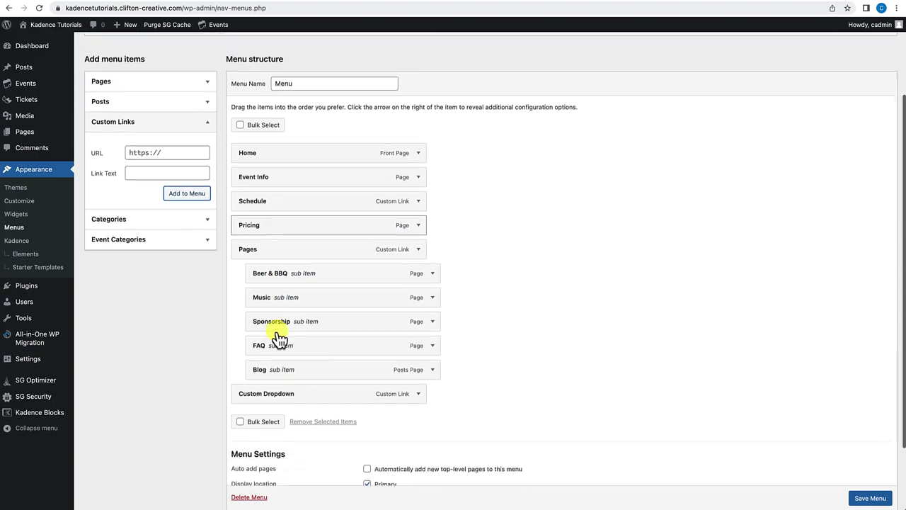
scroll(280, 340, "down", 1)
left_click_drag(277, 371, 288, 228)
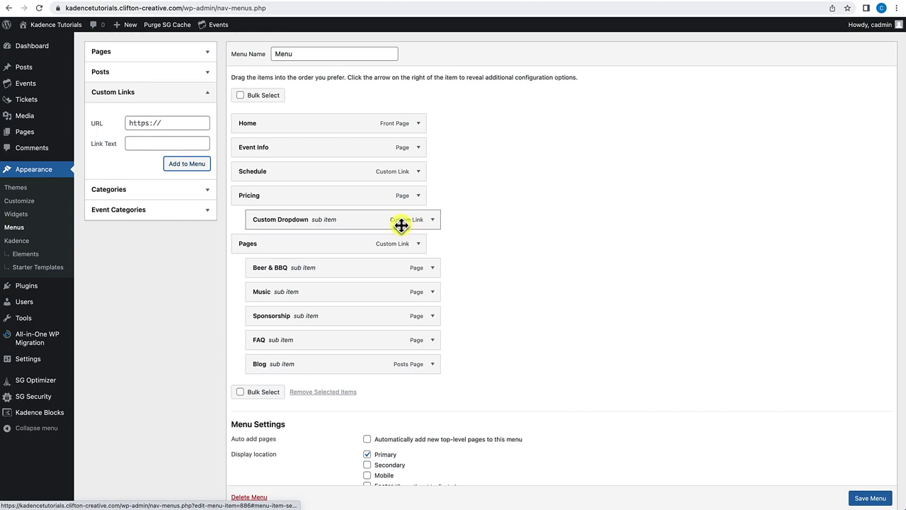
left_click(432, 224)
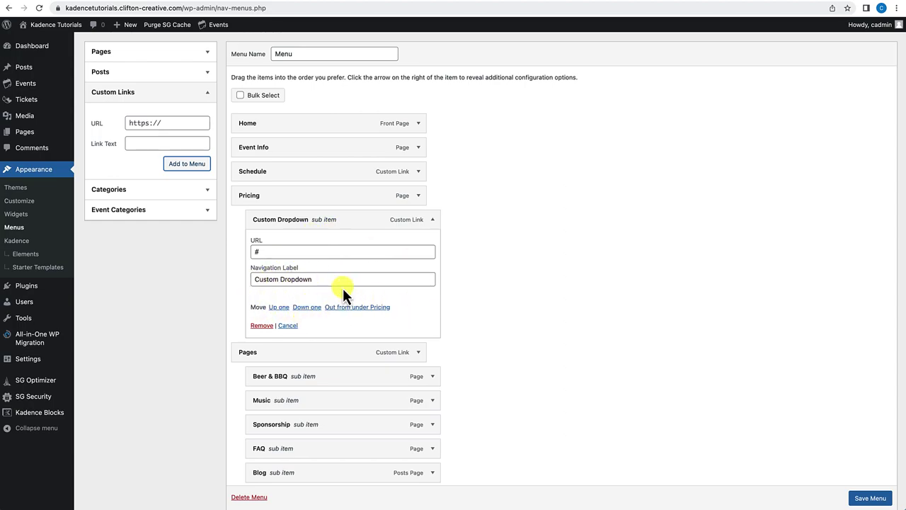
left_click(867, 499)
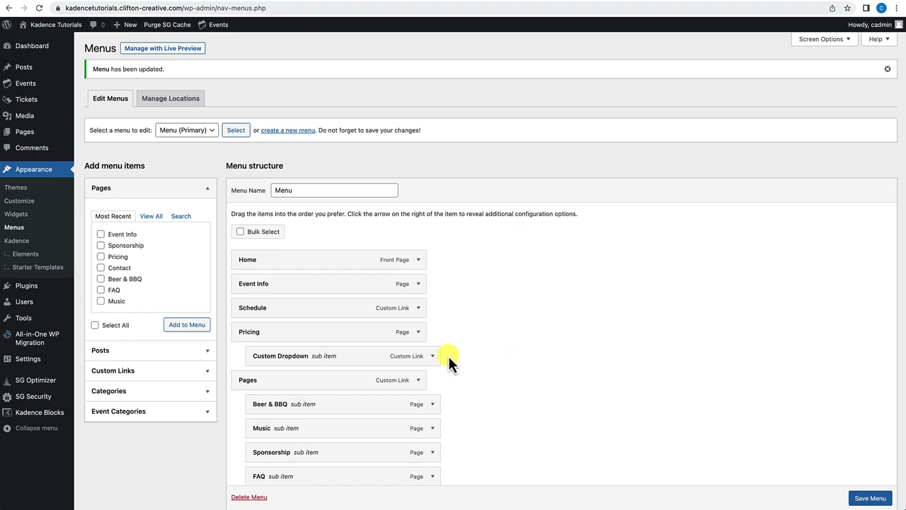
Enable custom content in the mega menu settings of the Custom Dropdown sub item.
scroll(486, 361, "down", 2)
left_click(433, 290)
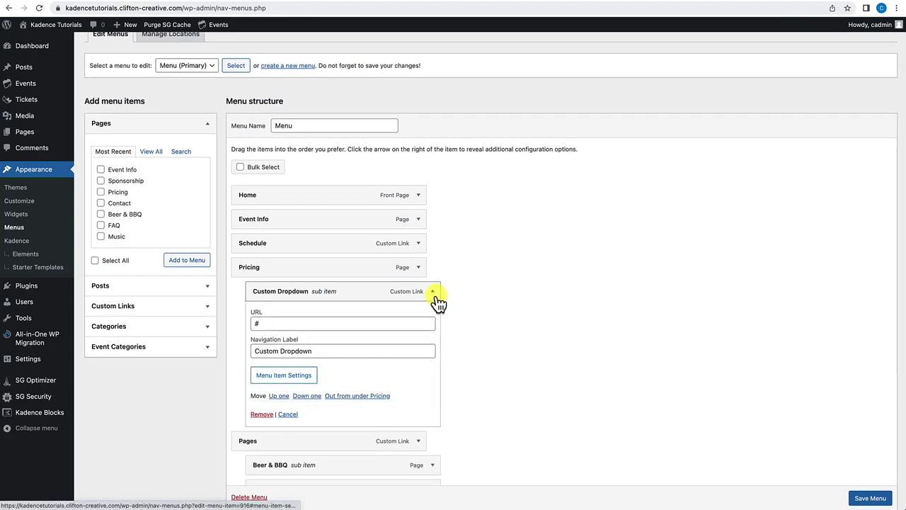
left_click(283, 376)
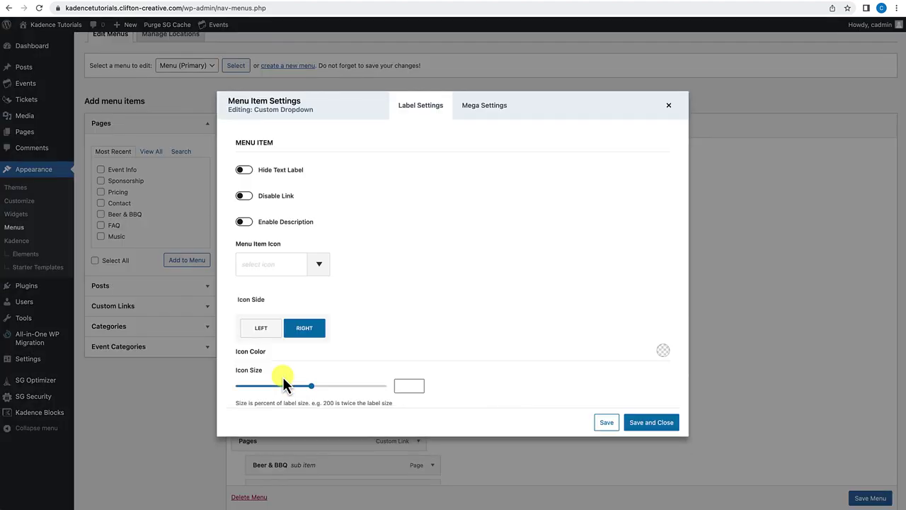
left_click(489, 115)
left_click(244, 170)
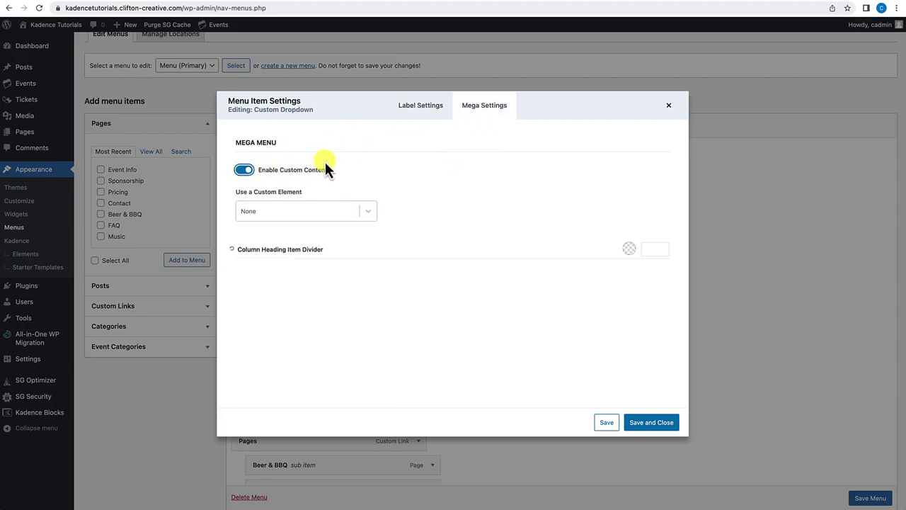
Assign the Custom Dropdown Menu element as the sub item's content, and save both the item settings and the menu.
left_click(369, 212)
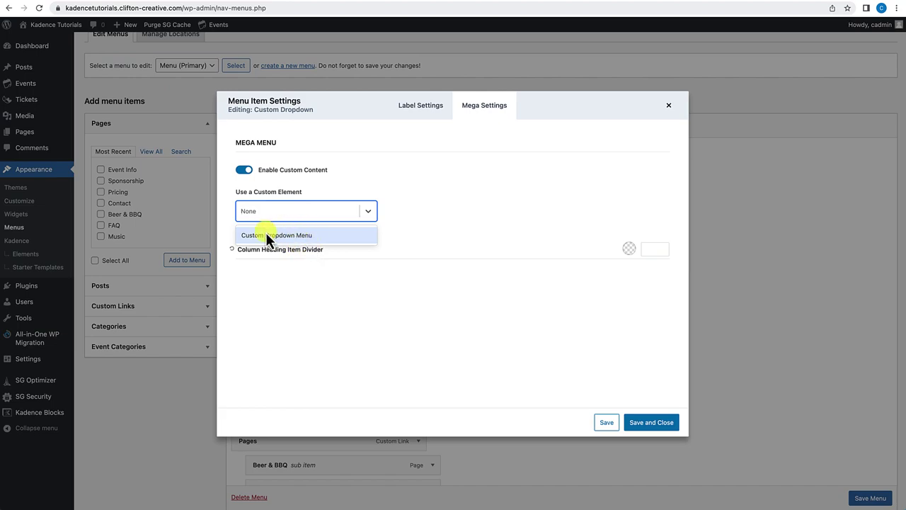
left_click(301, 237)
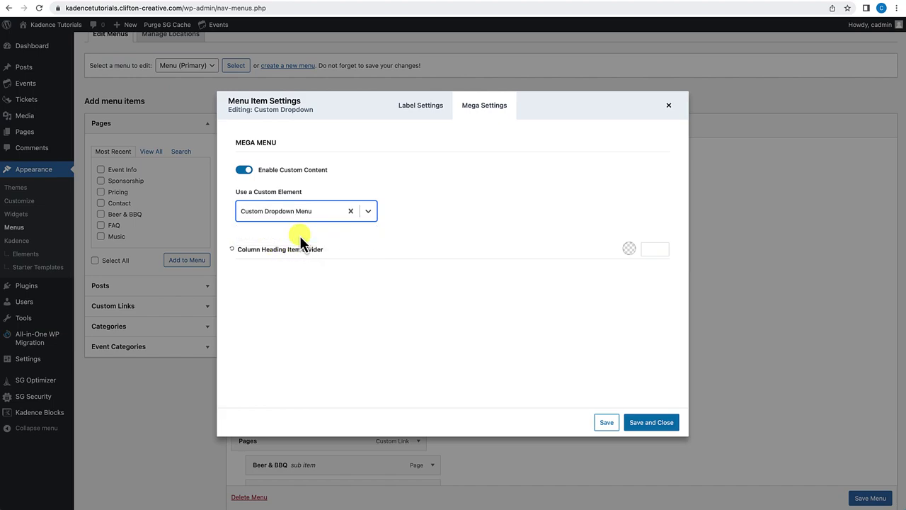
left_click(652, 425)
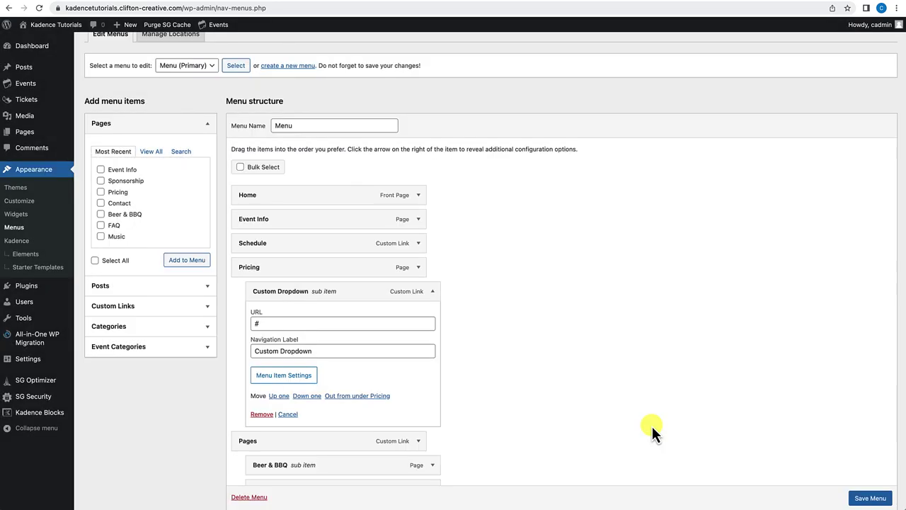
left_click(868, 497)
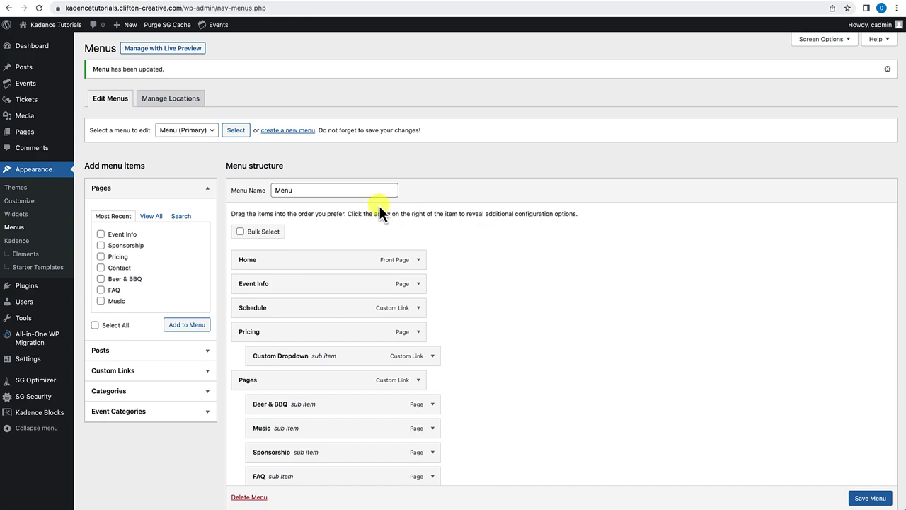
Examine the Pricing dropdown on the live home page and compare its layout with the Support dropdown on kadencewp.com.
mouse_move(56, 31)
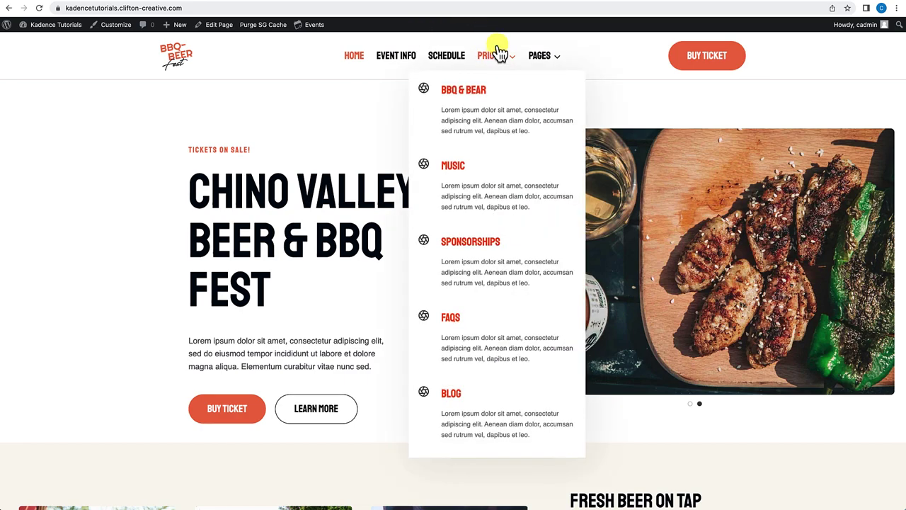
mouse_move(498, 61)
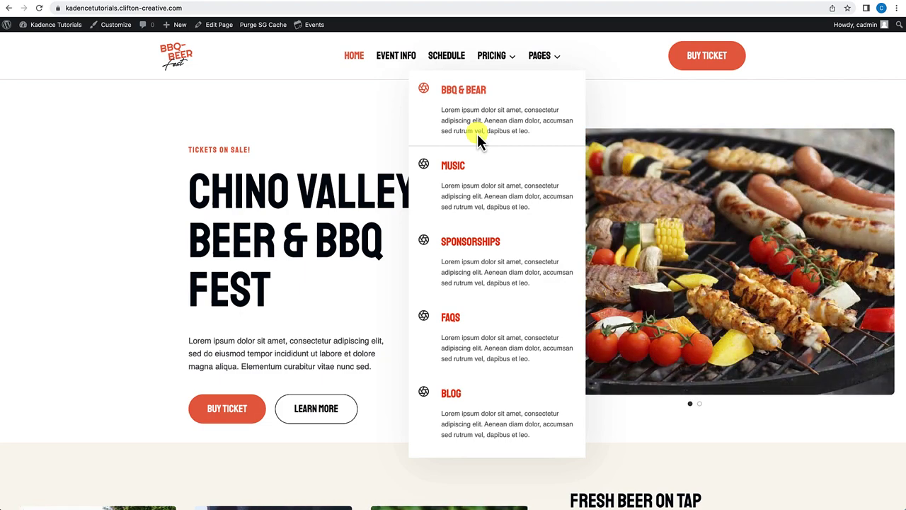
left_click(359, 5)
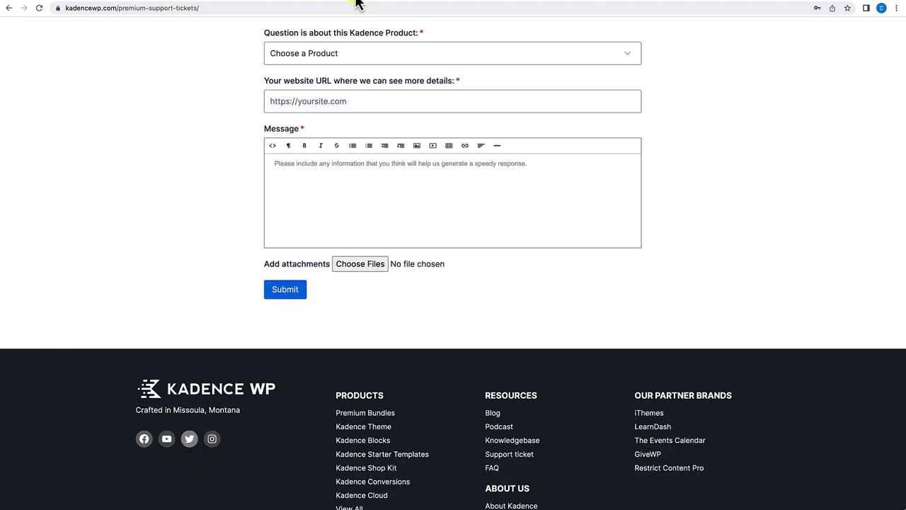
scroll(309, 58, "up", 15)
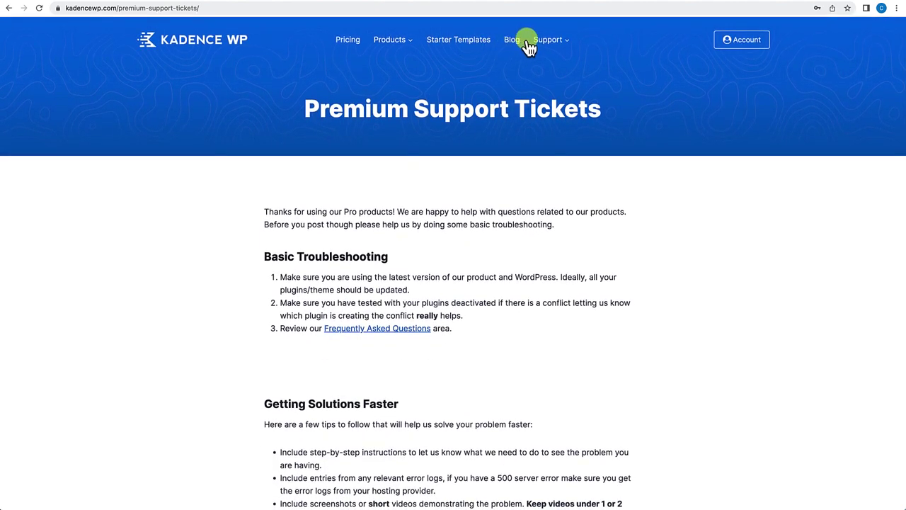
mouse_move(554, 51)
mouse_move(551, 32)
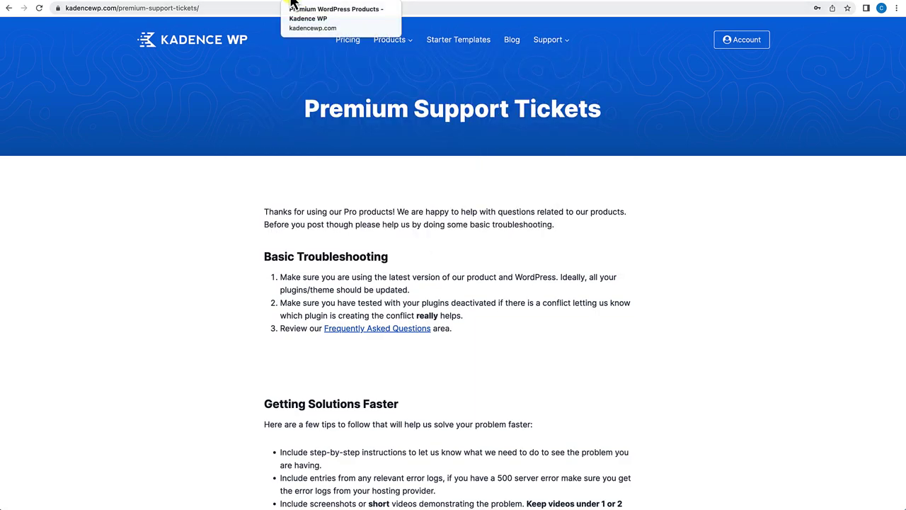
left_click(214, 4)
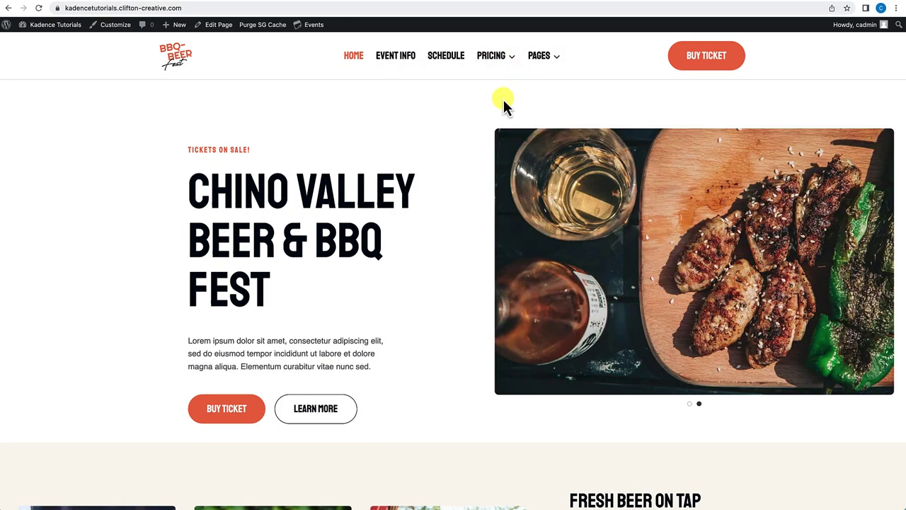
mouse_move(494, 56)
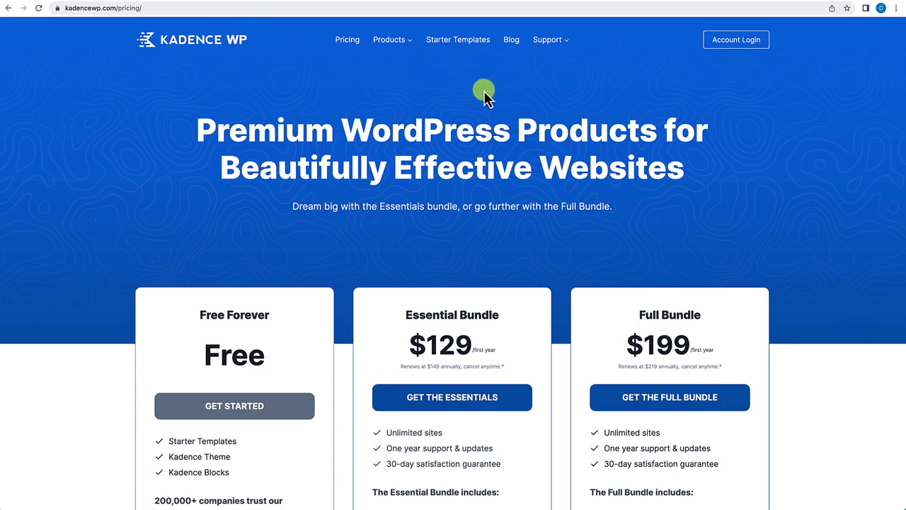
mouse_move(559, 40)
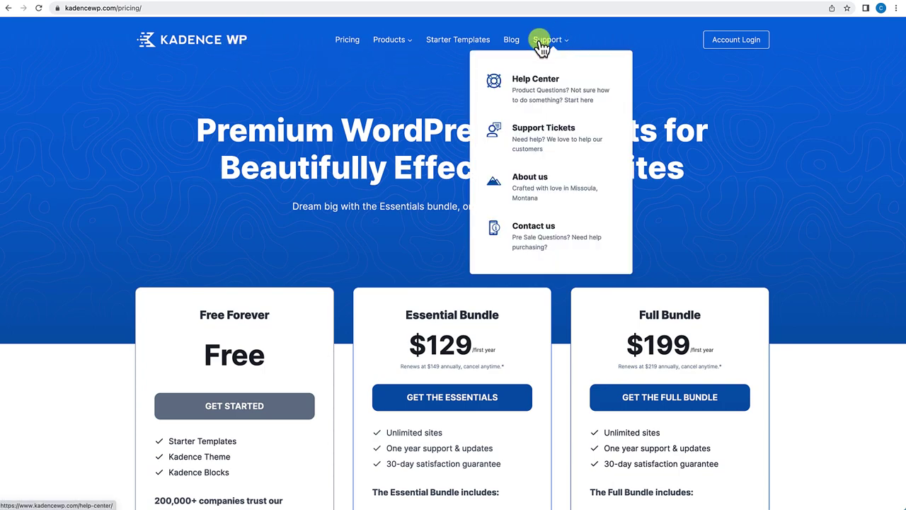
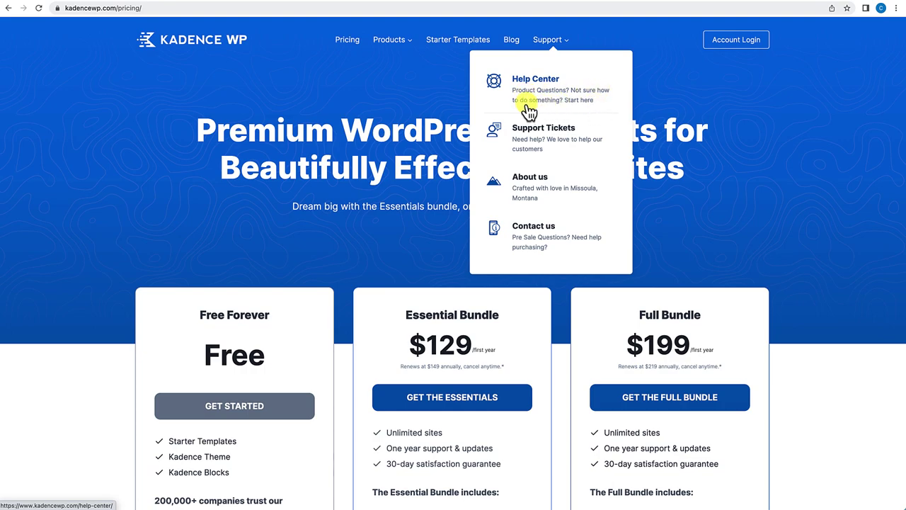
left_click(229, 4)
mouse_move(493, 65)
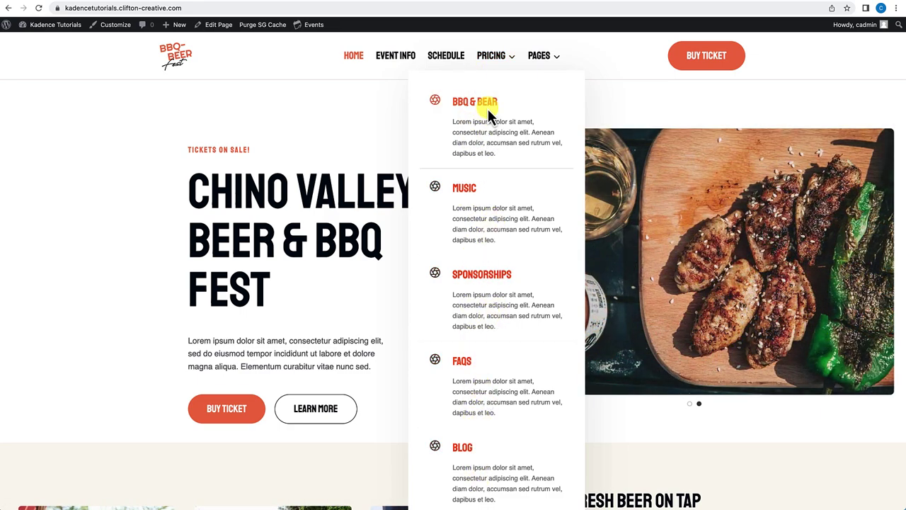
Go to the site's wp-admin and open the Custom Dropdown Menu element under Kadence for editing.
left_click(213, 8)
type("/wp-admin")
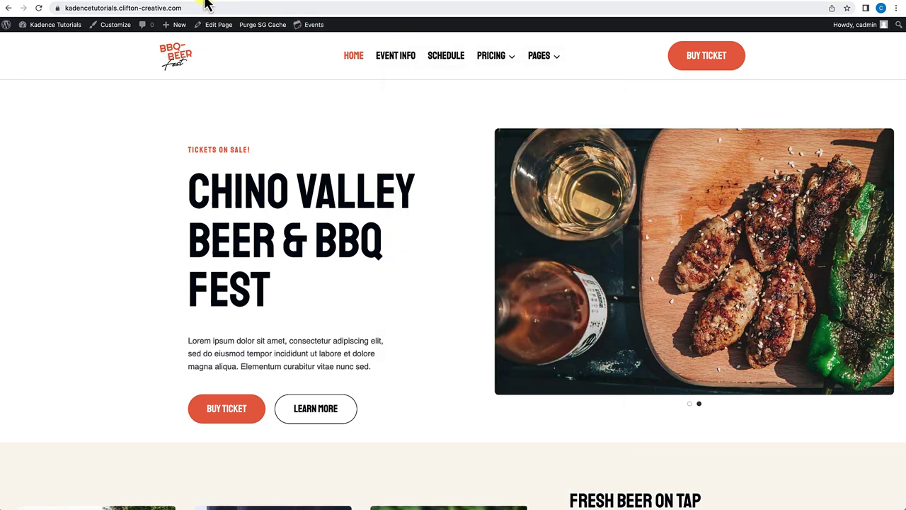
key("Return")
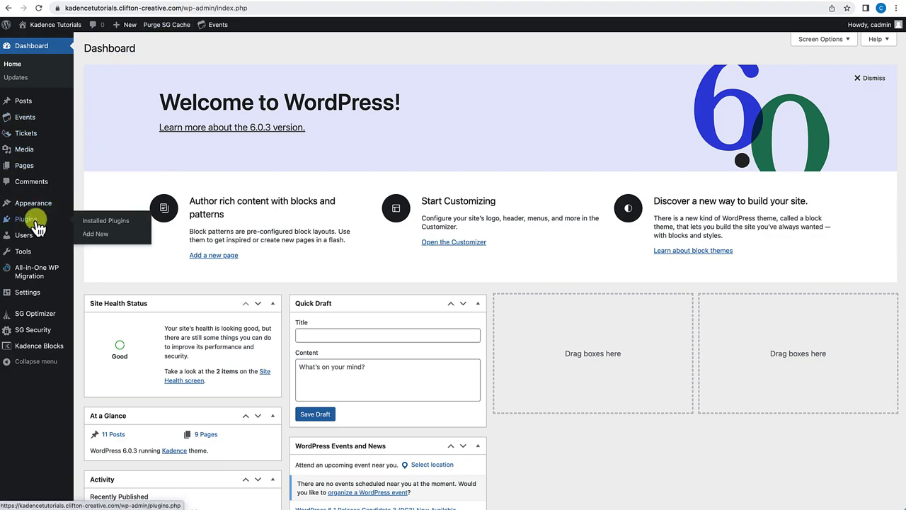
mouse_move(35, 205)
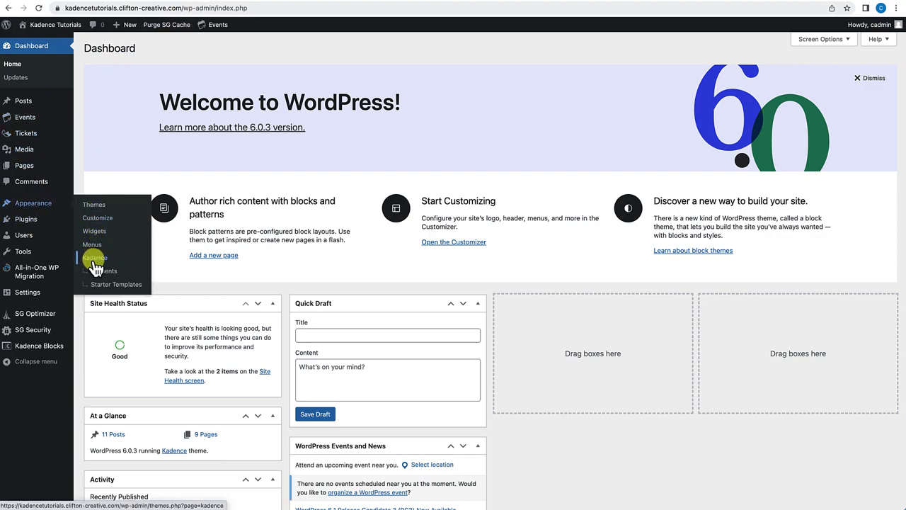
mouse_move(120, 148)
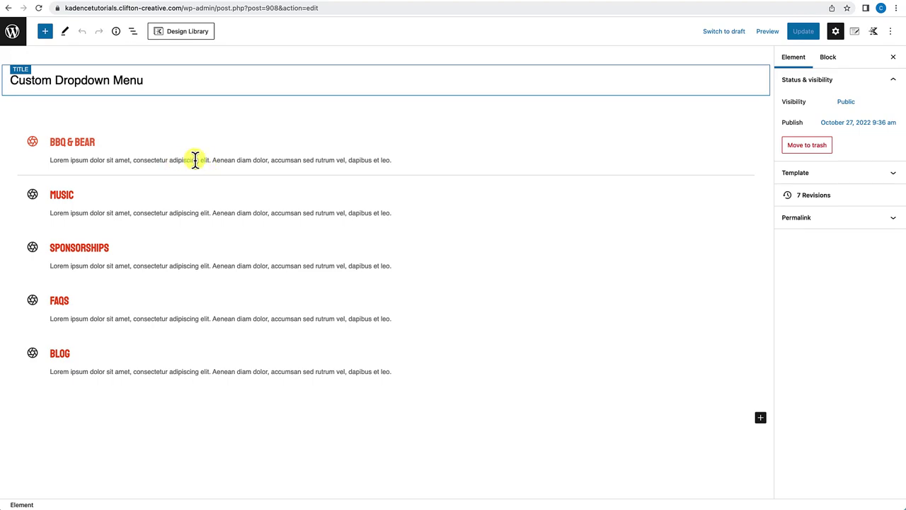
Delete the sentence "Aenean diam dolor, accumsan sed rutrum vel, dapibus et leo." from all five info box descriptions.
left_click_drag(212, 160, 380, 160)
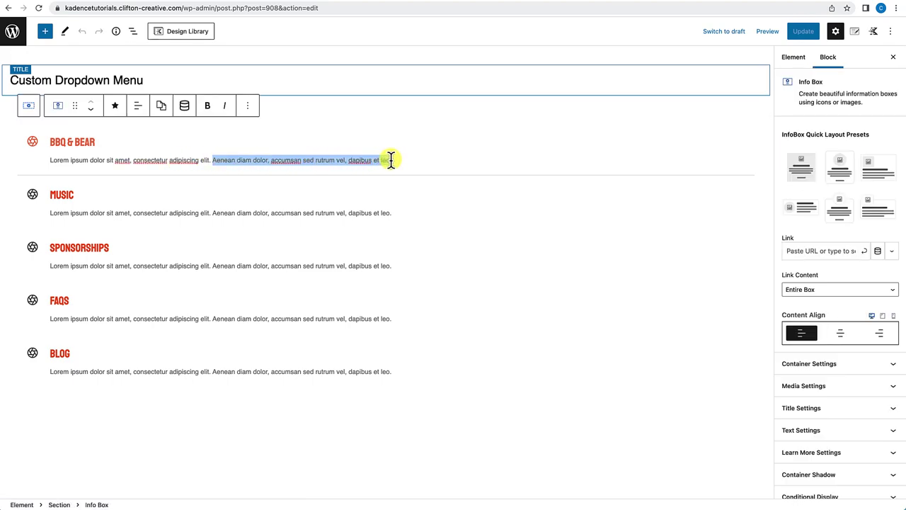
key("BackSpace")
left_click_drag(213, 213, 392, 215)
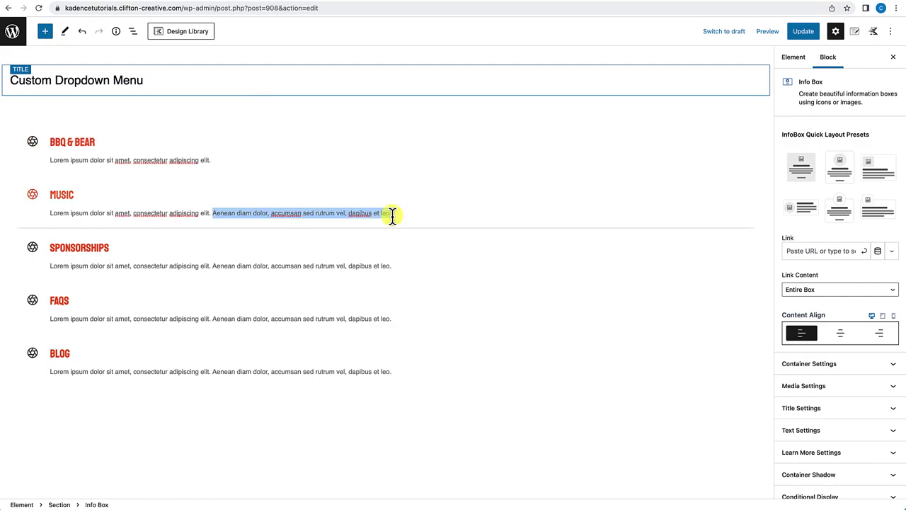
key("BackSpace")
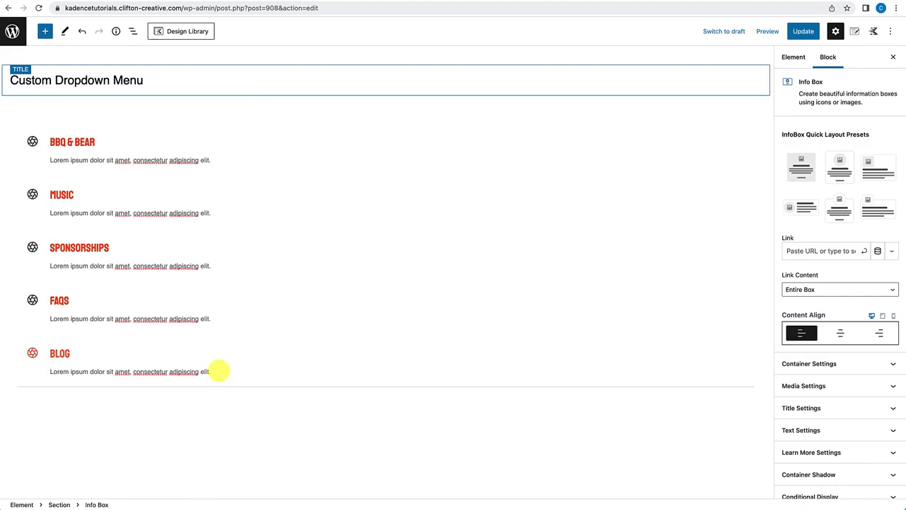
Save the Custom Dropdown Menu element and check the Pricing dropdown on the reloaded home page.
left_click(798, 31)
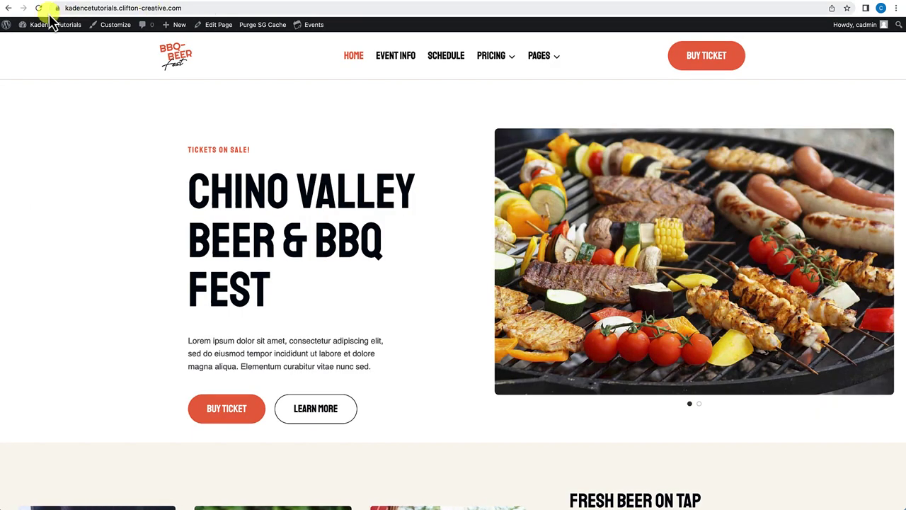
left_click(38, 8)
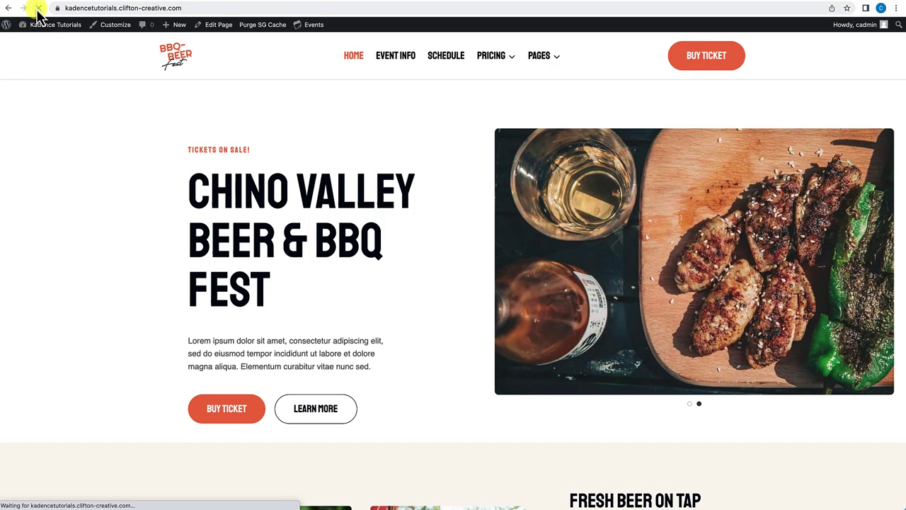
mouse_move(505, 63)
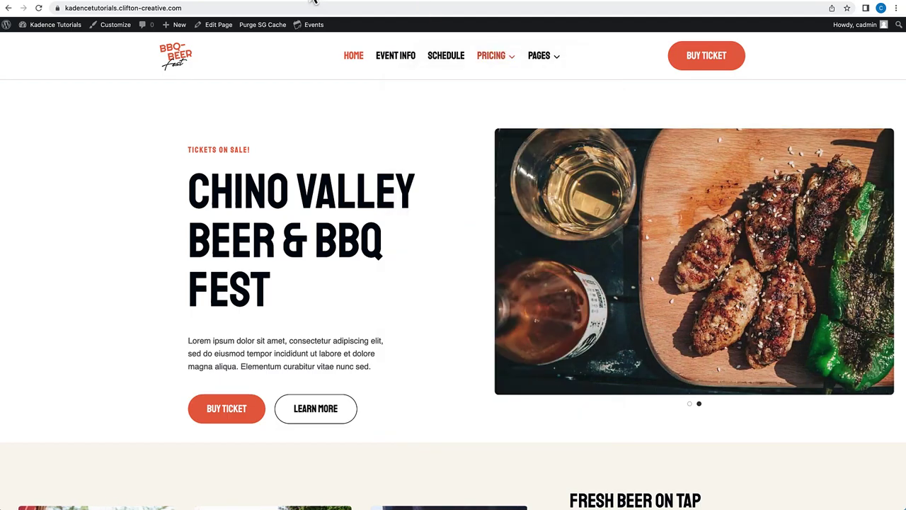
Compare the spacing and colors of kadencewp.com's Support dropdown with the site's own Pricing dropdown.
left_click(255, 2)
mouse_move(557, 50)
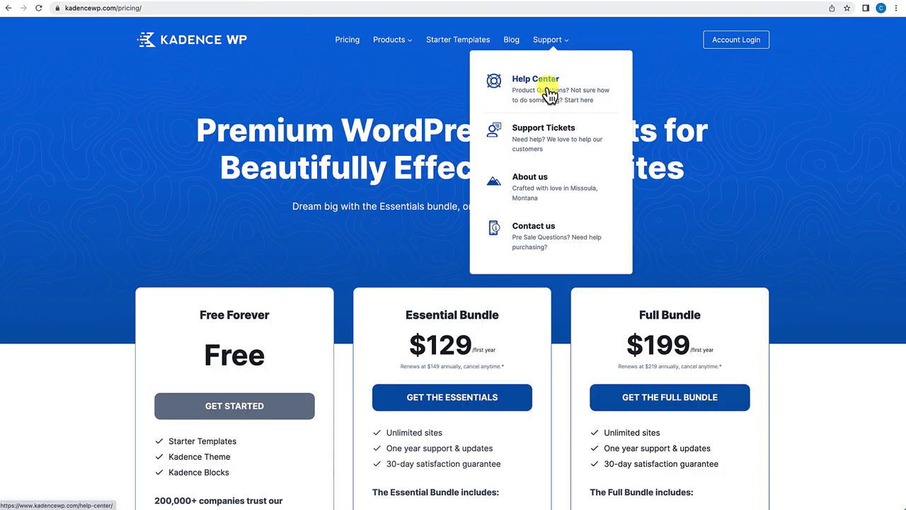
left_click(287, 2)
mouse_move(542, 57)
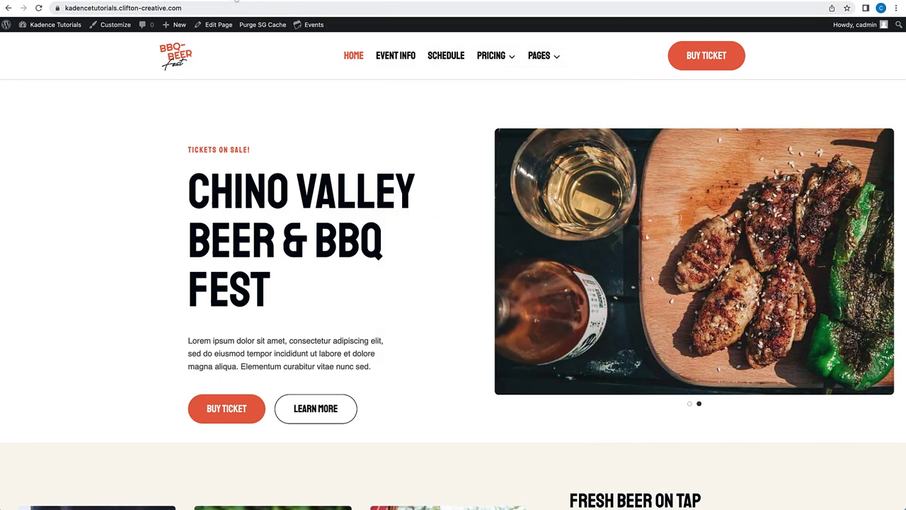
Return to the Custom Dropdown Menu editor and set the BBQ & Bear info box title's bottom margin to 0 px.
left_click(203, 3)
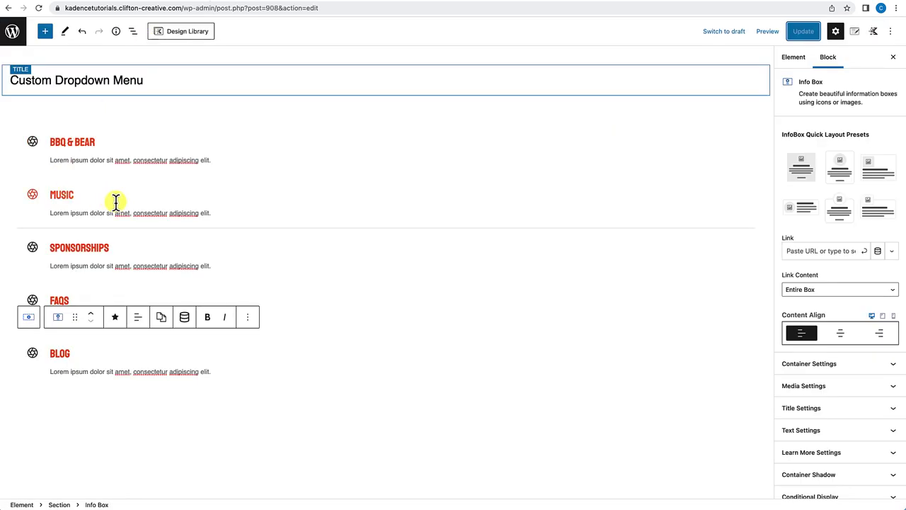
left_click(112, 142)
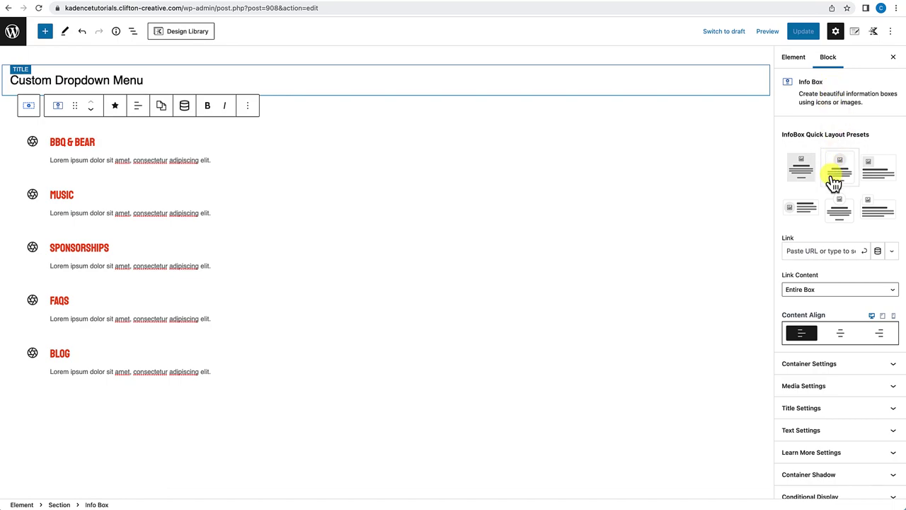
scroll(834, 209, "down", 1)
scroll(836, 283, "down", 1)
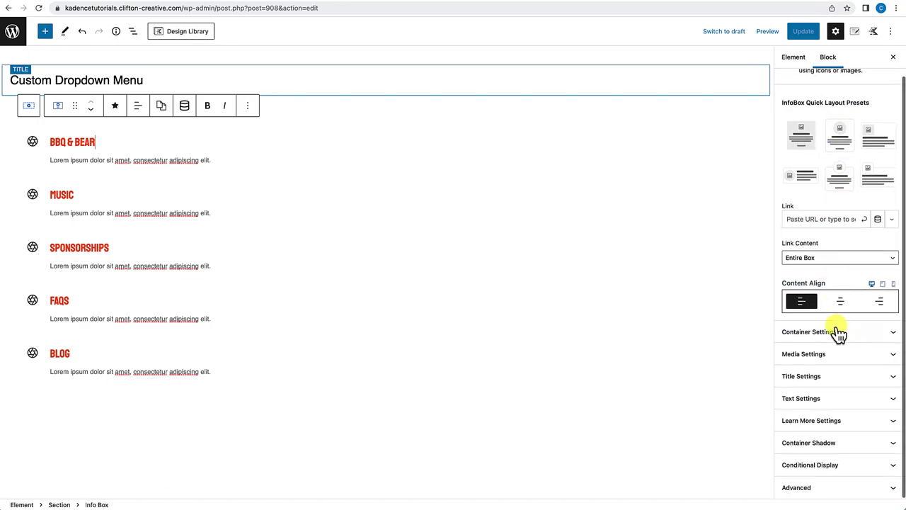
left_click(825, 386)
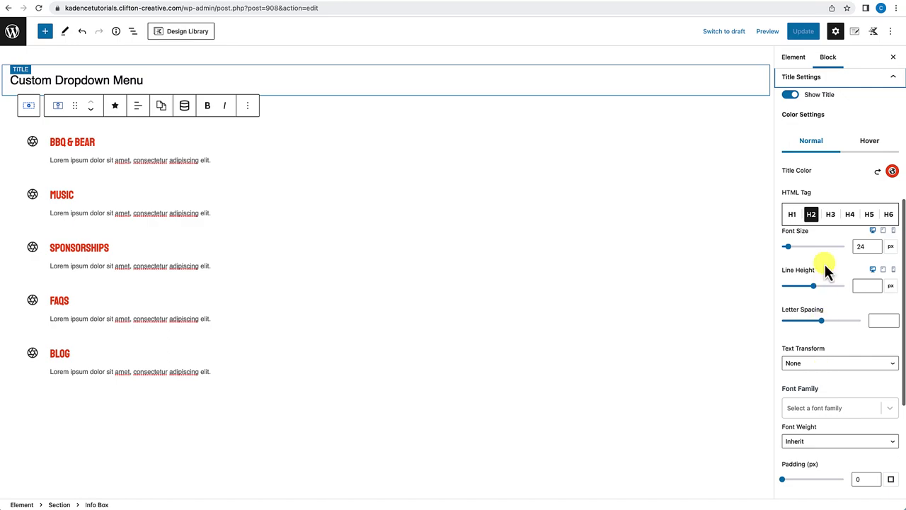
scroll(828, 279, "down", 2)
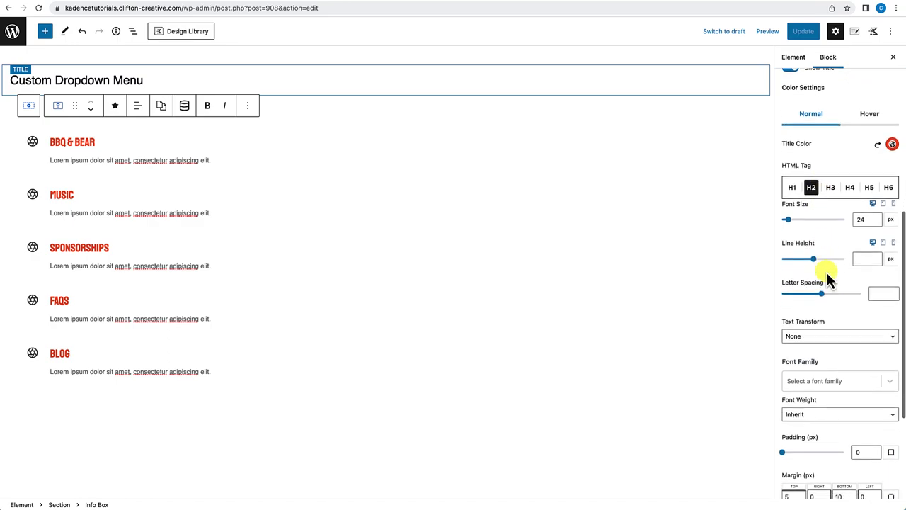
scroll(828, 277, "down", 5)
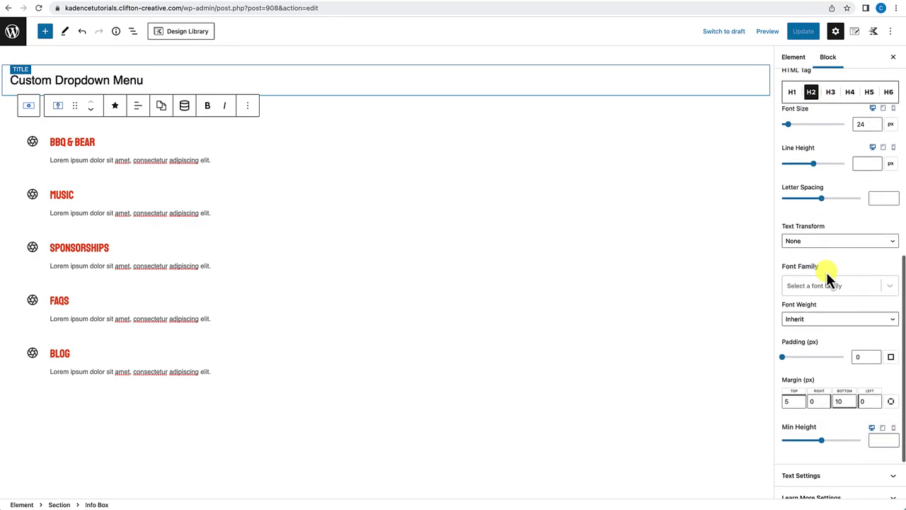
scroll(826, 272, "down", 4)
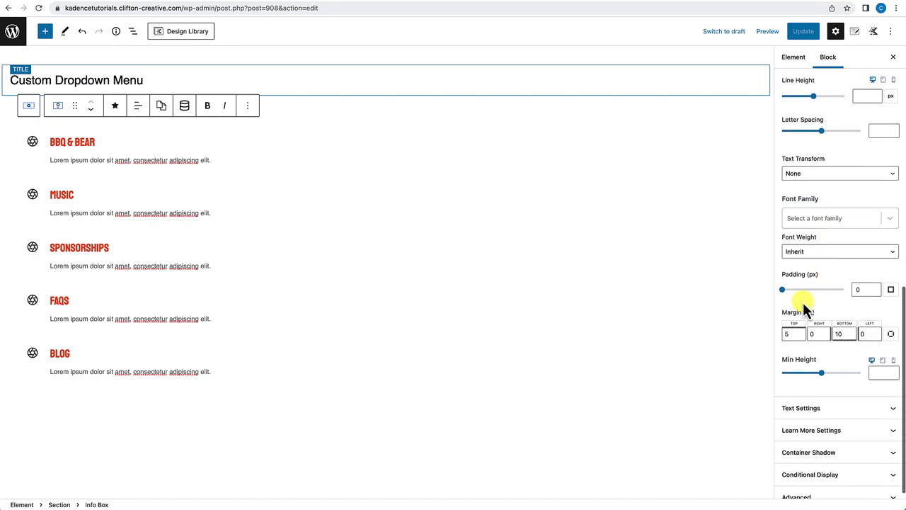
left_click(839, 333)
type("0")
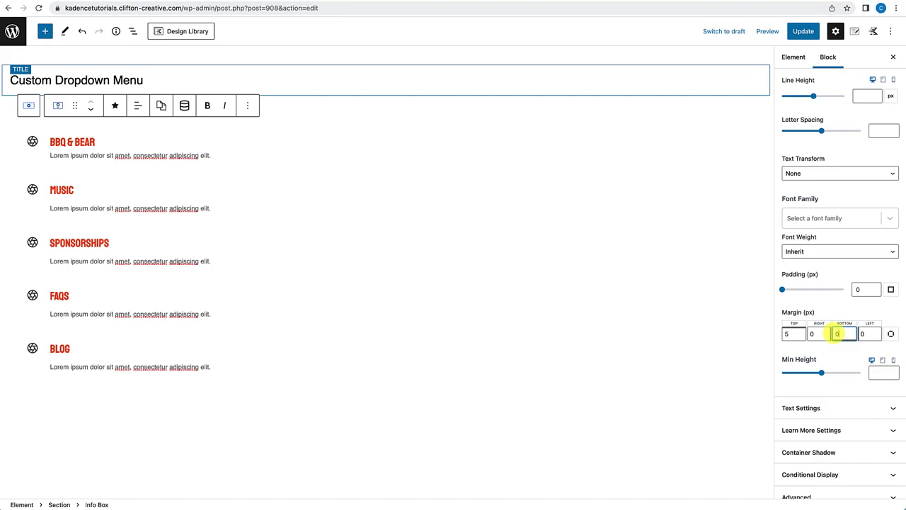
left_click(823, 409)
scroll(825, 410, "down", 4)
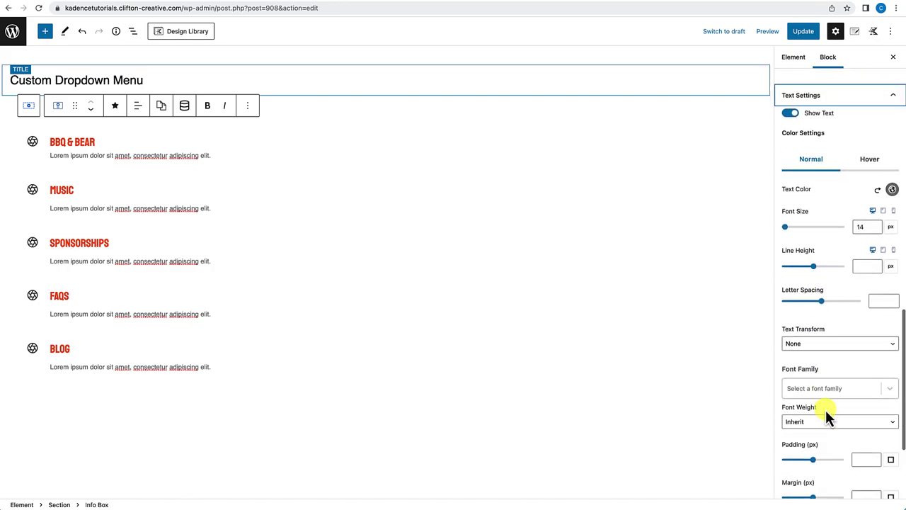
scroll(825, 410, "down", 1)
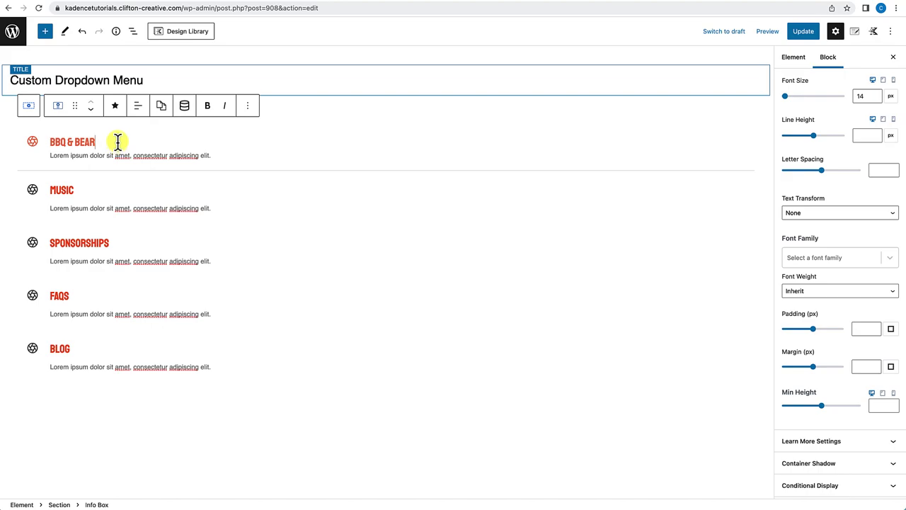
Set the BBQ & Bear title's normal color to black and show its hover color setting.
scroll(819, 220, "up", 5)
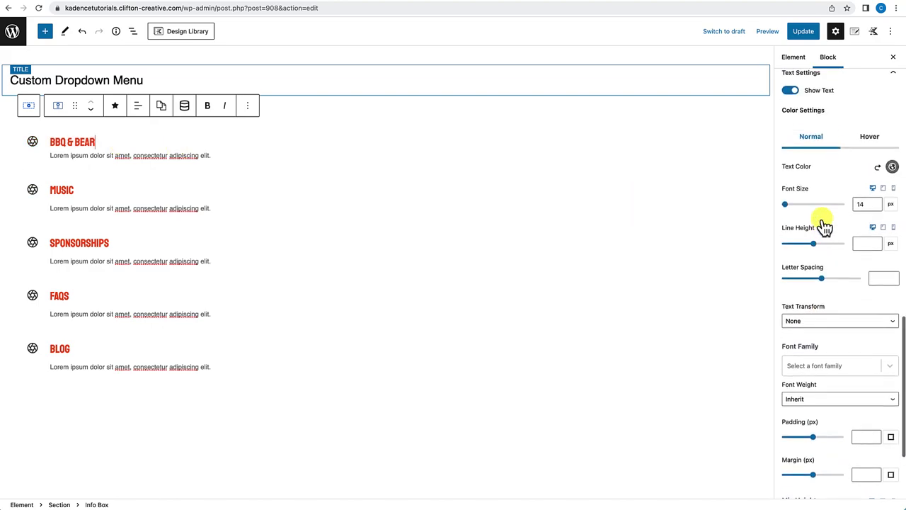
scroll(821, 220, "up", 5)
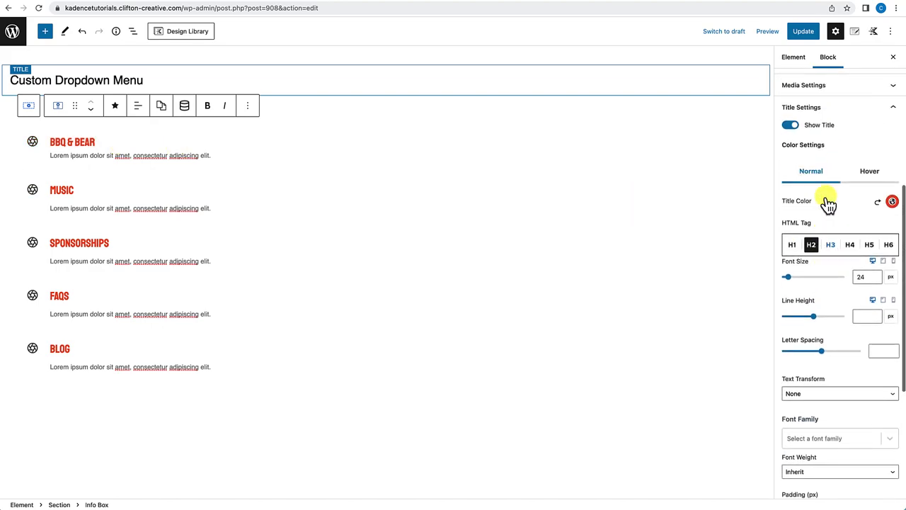
left_click(891, 217)
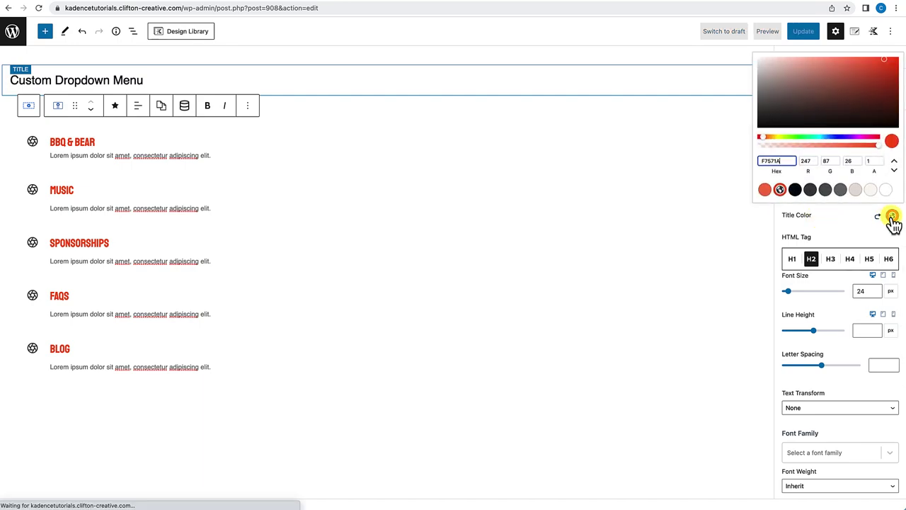
left_click(797, 190)
left_click(829, 212)
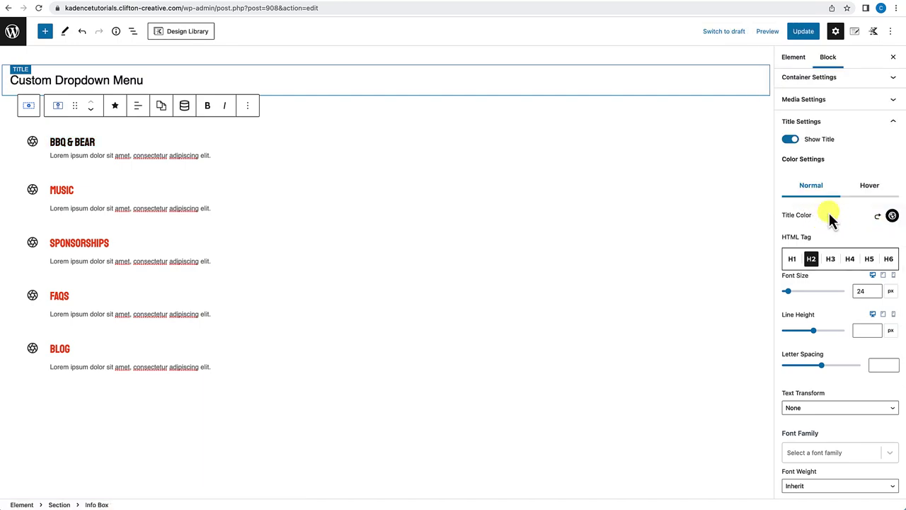
scroll(853, 216, "up", 2)
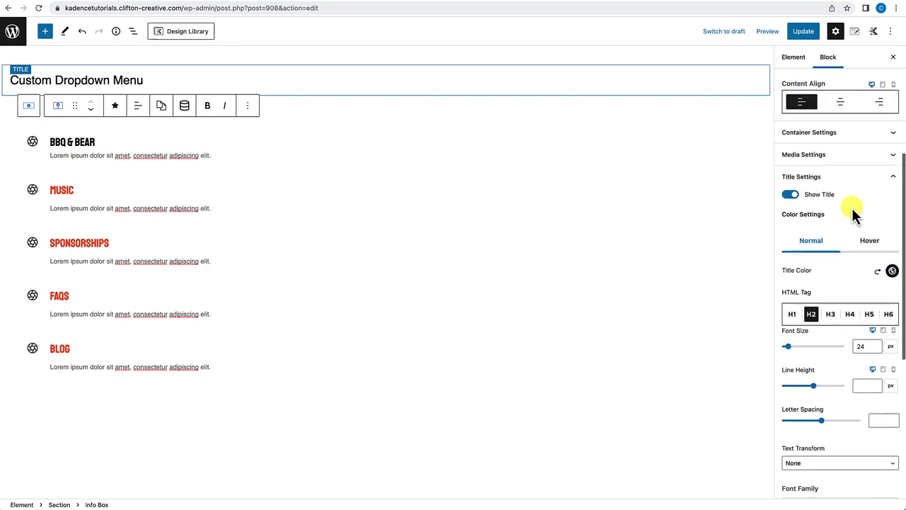
left_click(870, 244)
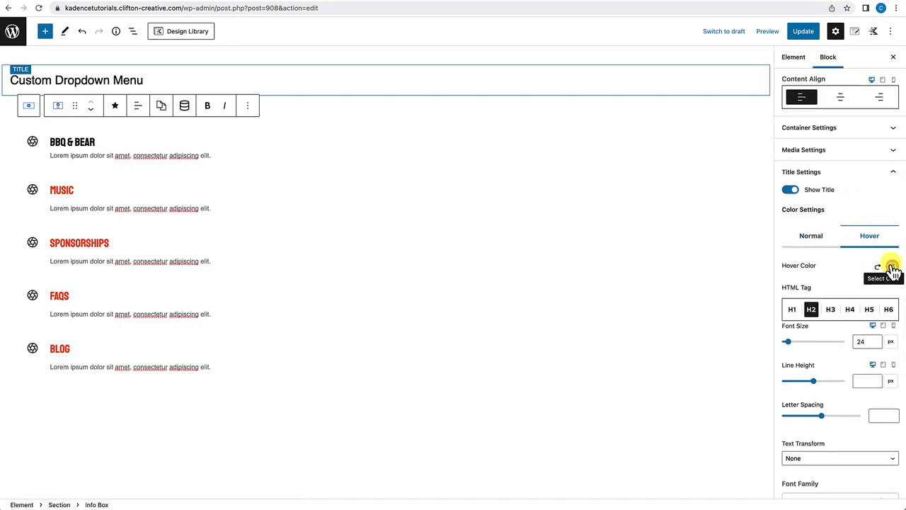
Set the BBQ & Bear info box's normal icon color to the second palette color, red F7571A.
scroll(840, 233, "up", 1)
scroll(841, 226, "up", 2)
left_click(839, 198)
scroll(839, 204, "down", 5)
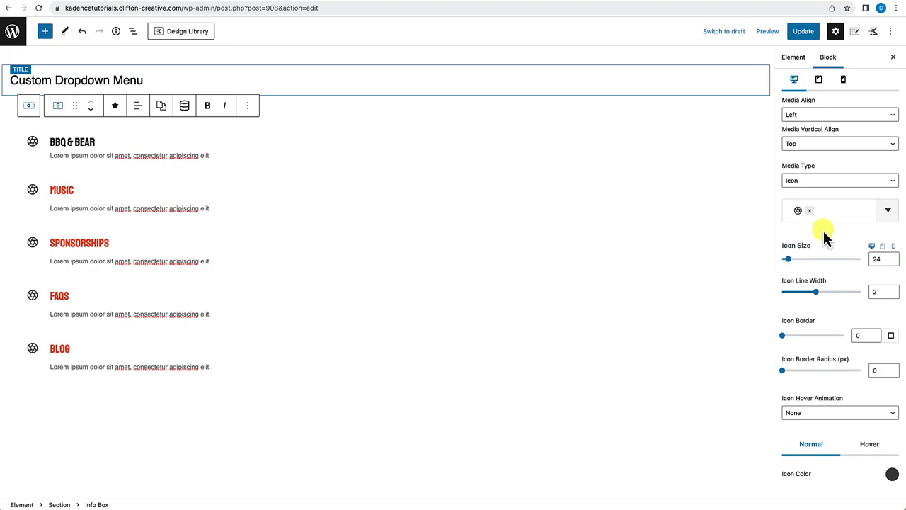
scroll(823, 228, "up", 3)
scroll(828, 194, "down", 5)
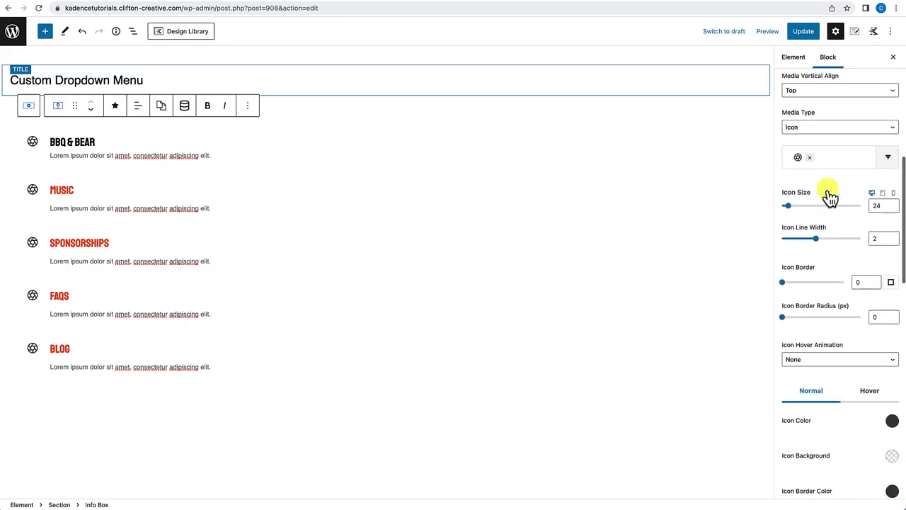
scroll(829, 196, "down", 2)
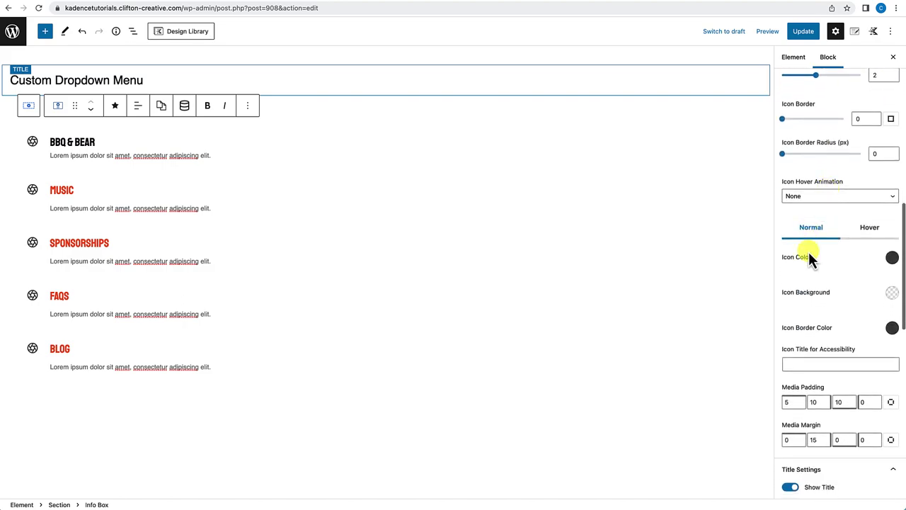
left_click(892, 259)
left_click(780, 232)
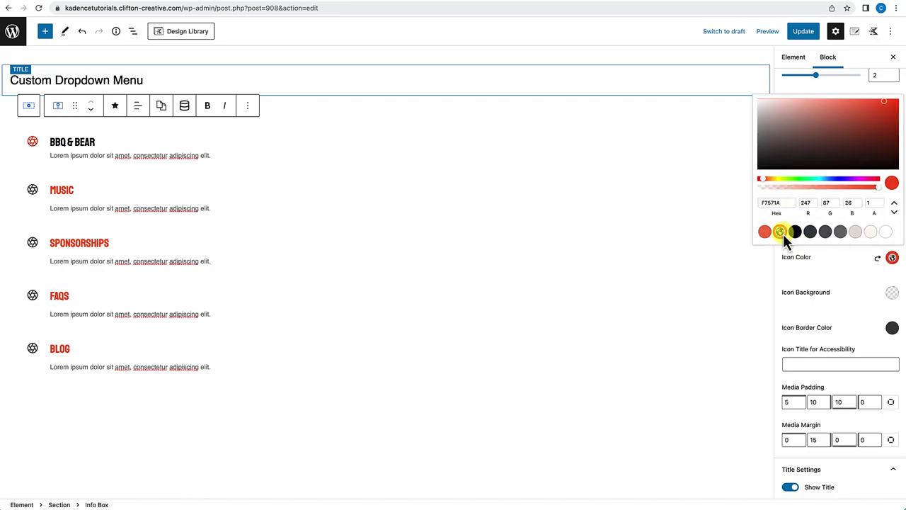
left_click(835, 266)
Set the BBQ & Bear icon's hover color to the first palette color, the lighter red.
left_click(875, 232)
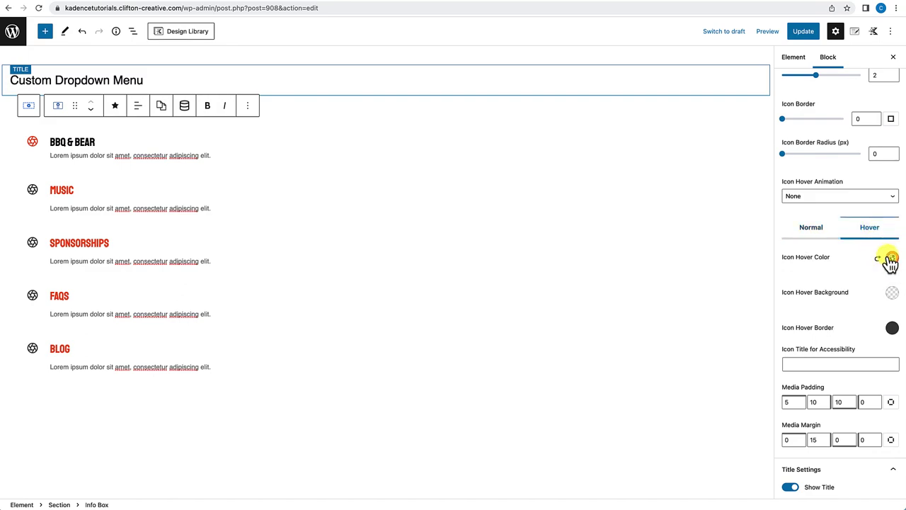
left_click(892, 259)
left_click(765, 232)
left_click(842, 273)
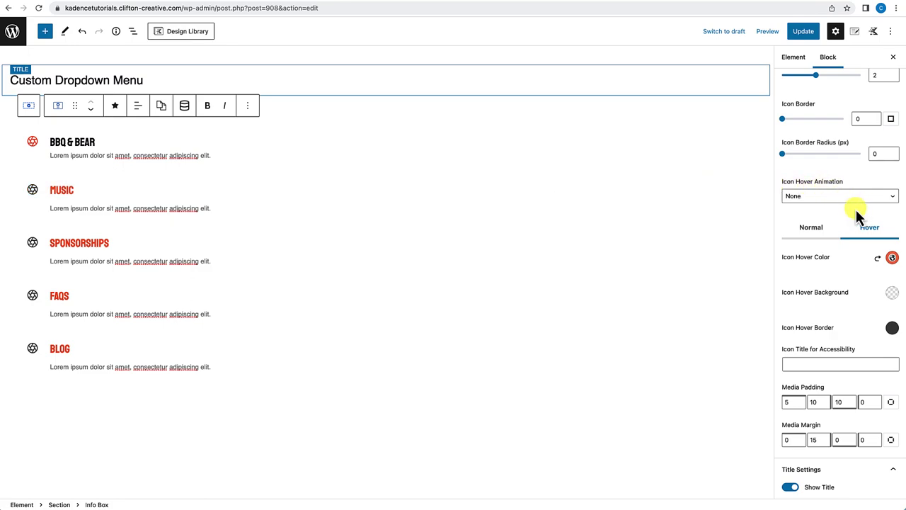
Set the top media margin of the BBQ & Bear info box's icon to 2.
scroll(856, 209, "up", 3)
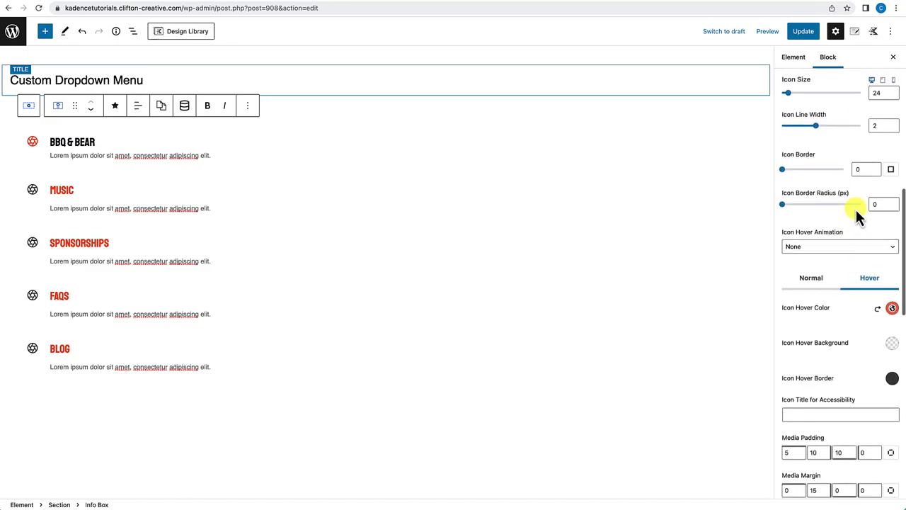
scroll(855, 207, "up", 9)
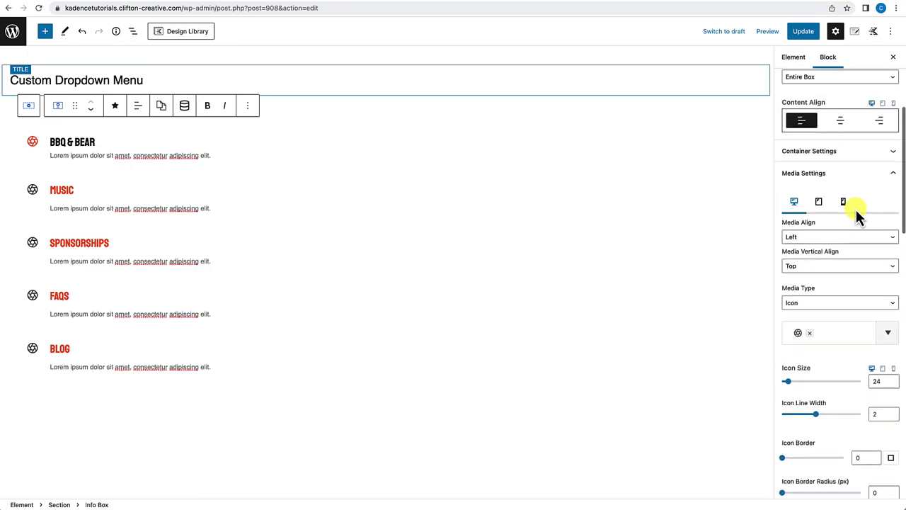
scroll(826, 233, "down", 4)
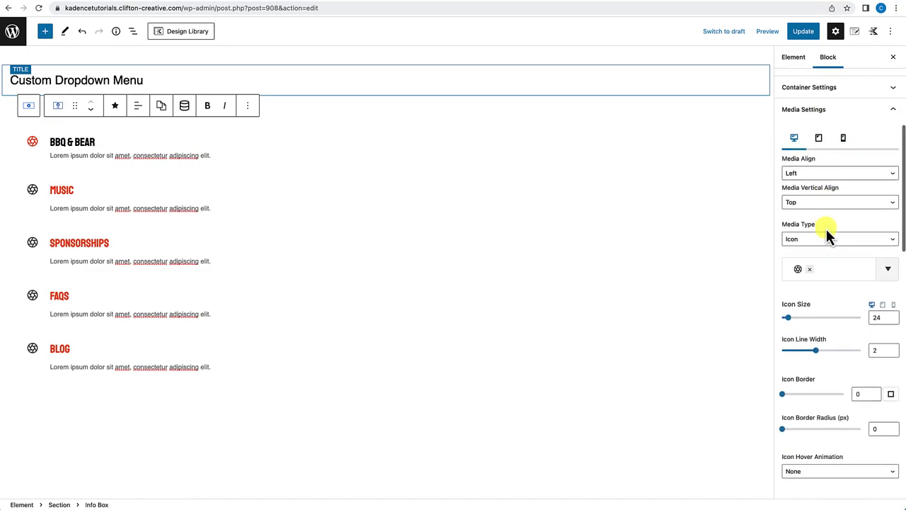
scroll(823, 262, "down", 3)
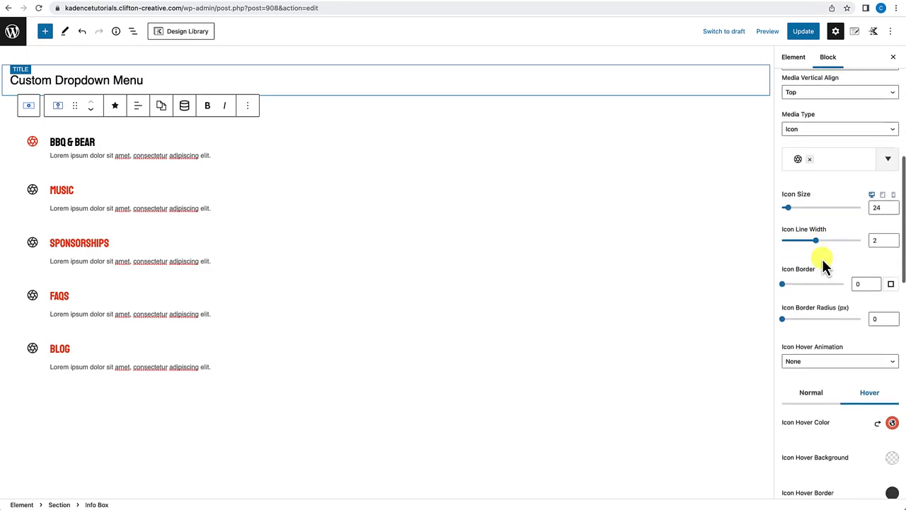
scroll(823, 266, "down", 5)
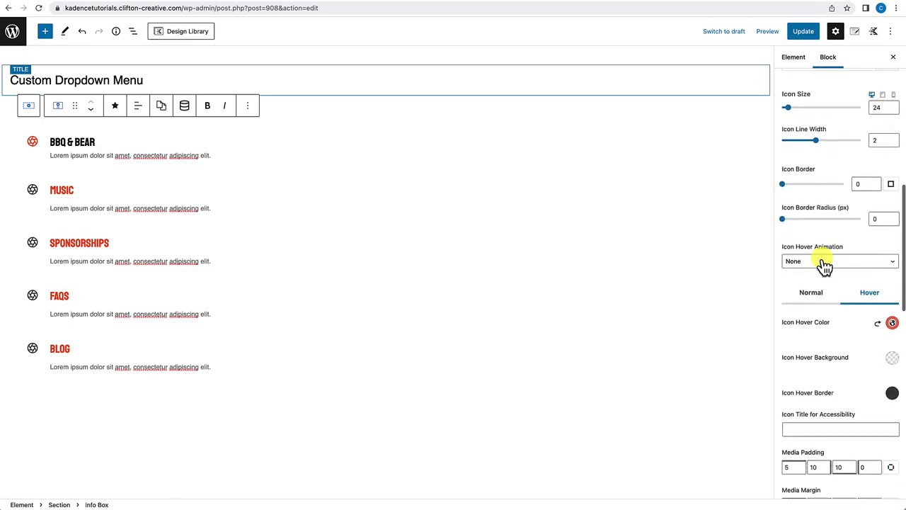
scroll(824, 265, "down", 1)
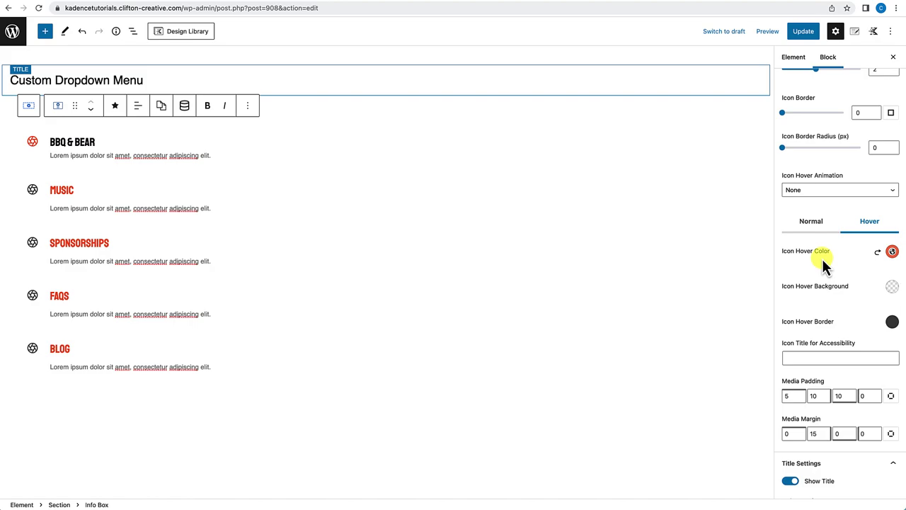
scroll(823, 263, "down", 4)
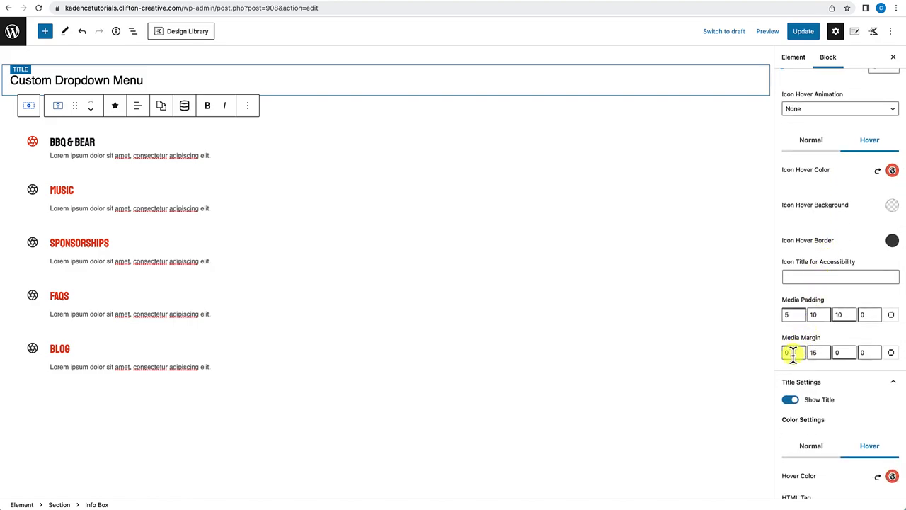
left_click(792, 354)
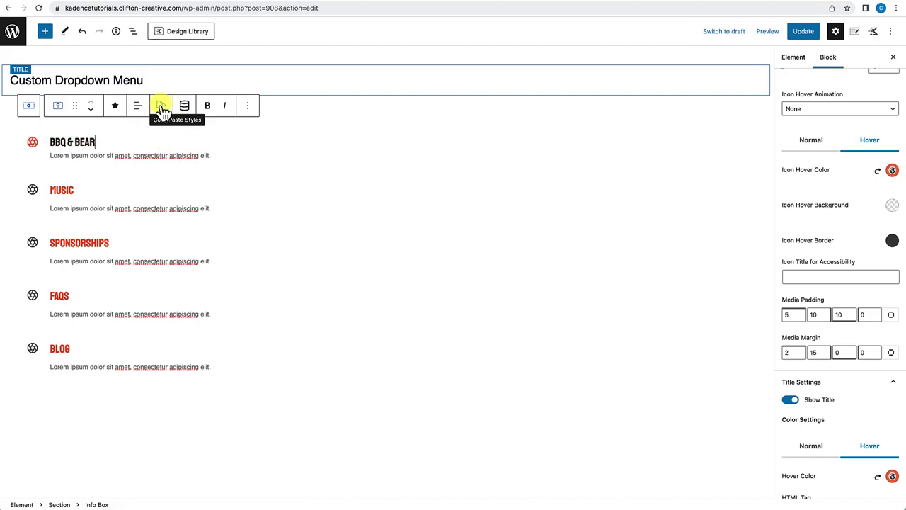
Try to paste the previously copied info box styles onto the Music info box.
left_click(161, 114)
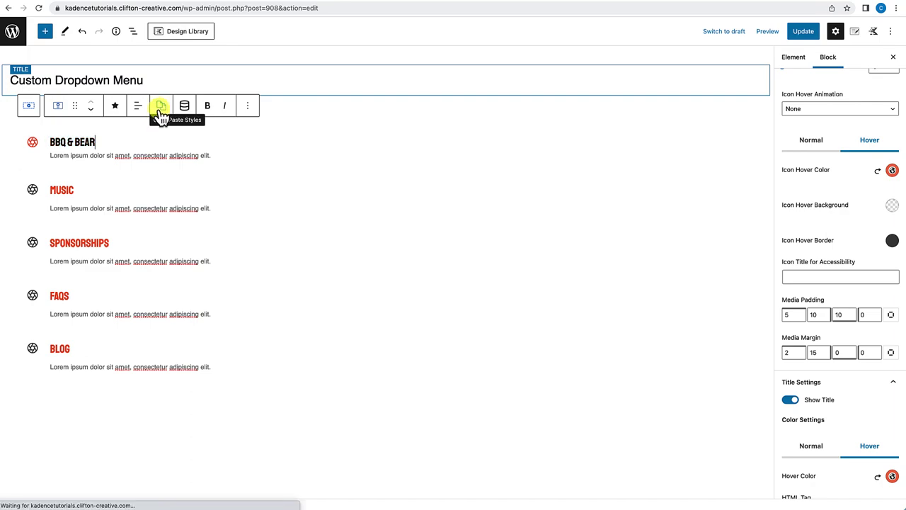
left_click(161, 115)
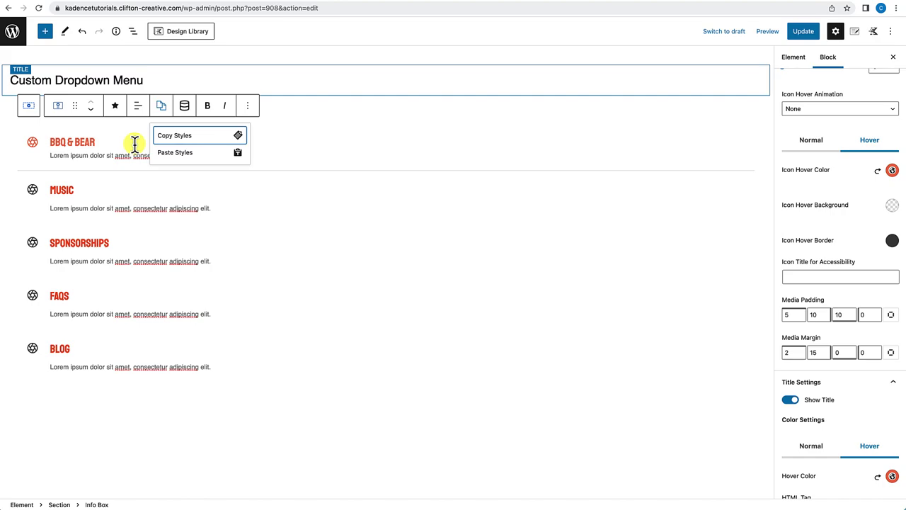
left_click(129, 195)
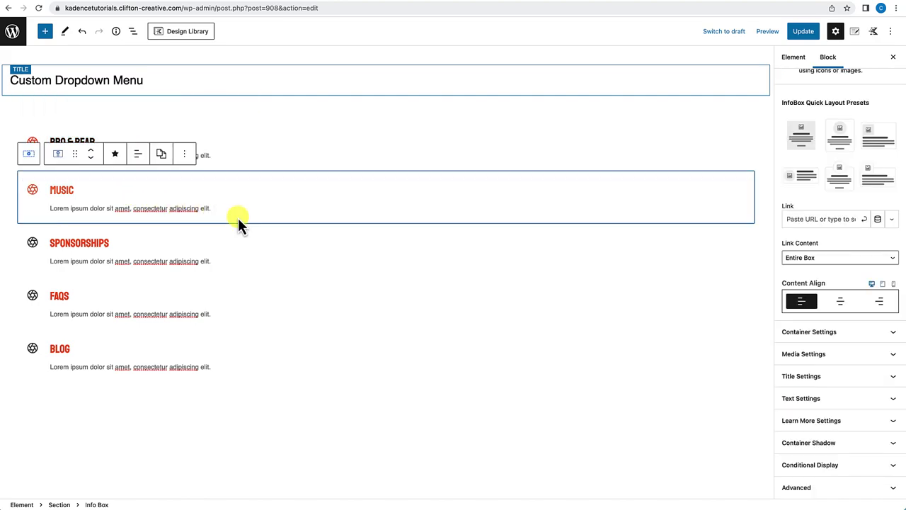
left_click(164, 159)
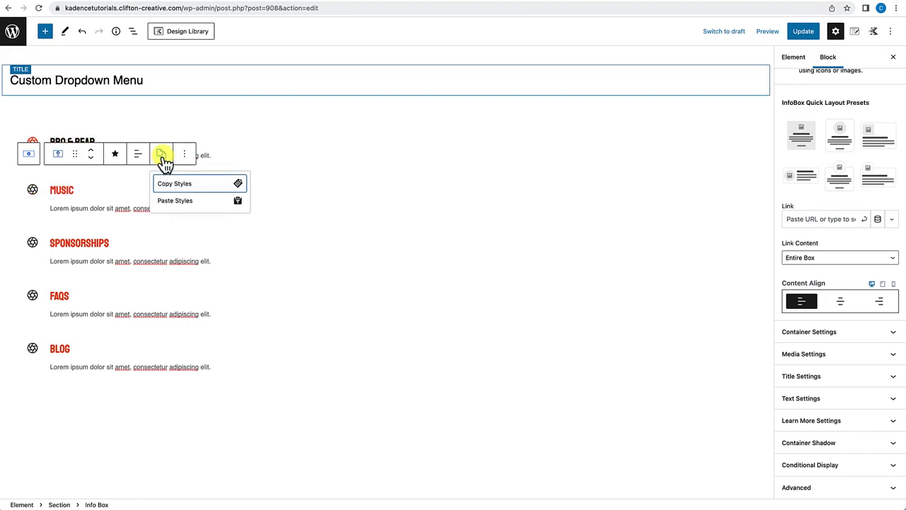
left_click(173, 202)
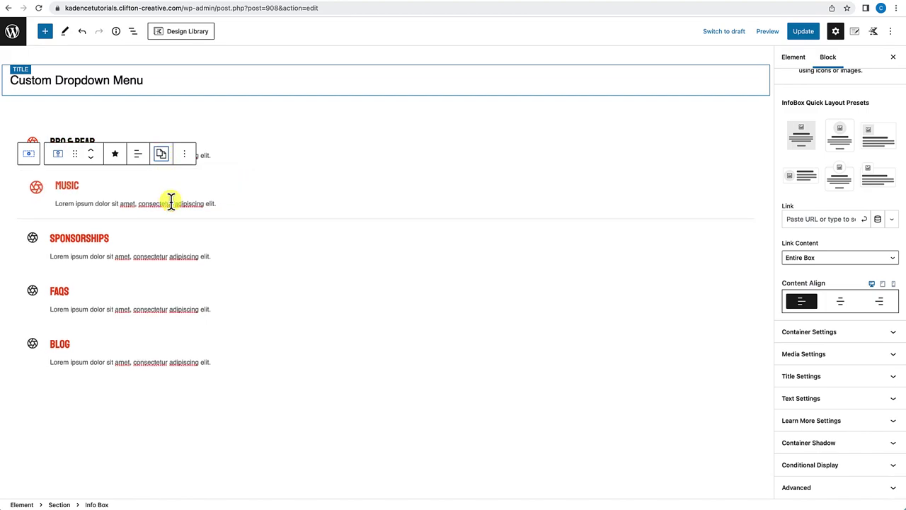
left_click(113, 203)
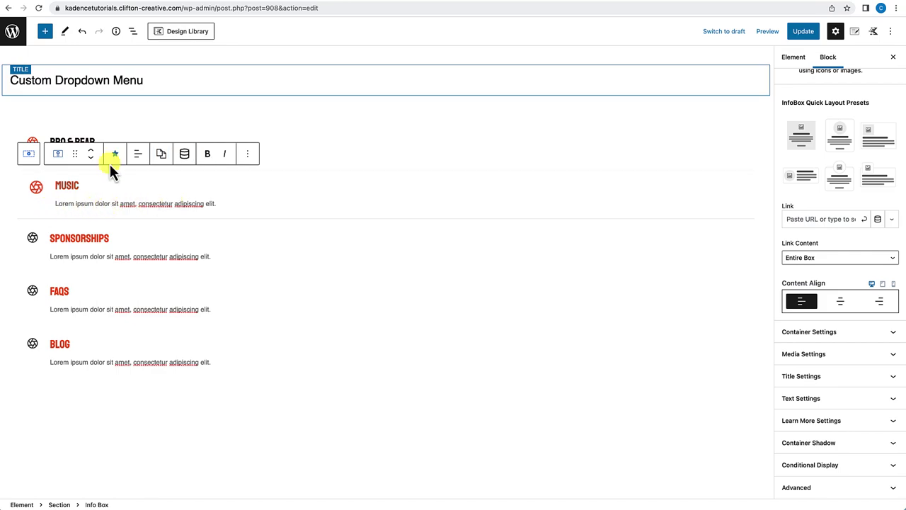
Copy the BBQ & Bear info box's styles and paste them onto the Music info box.
left_click(96, 135)
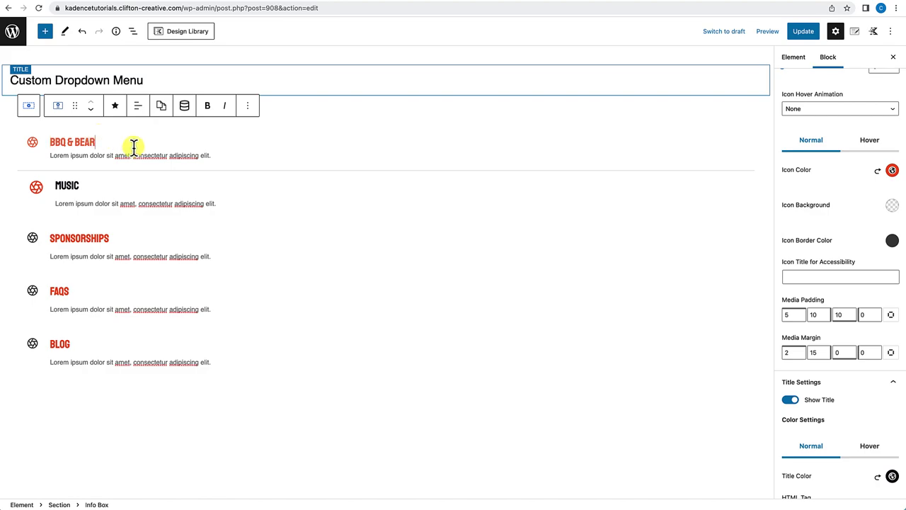
left_click(162, 108)
left_click(179, 137)
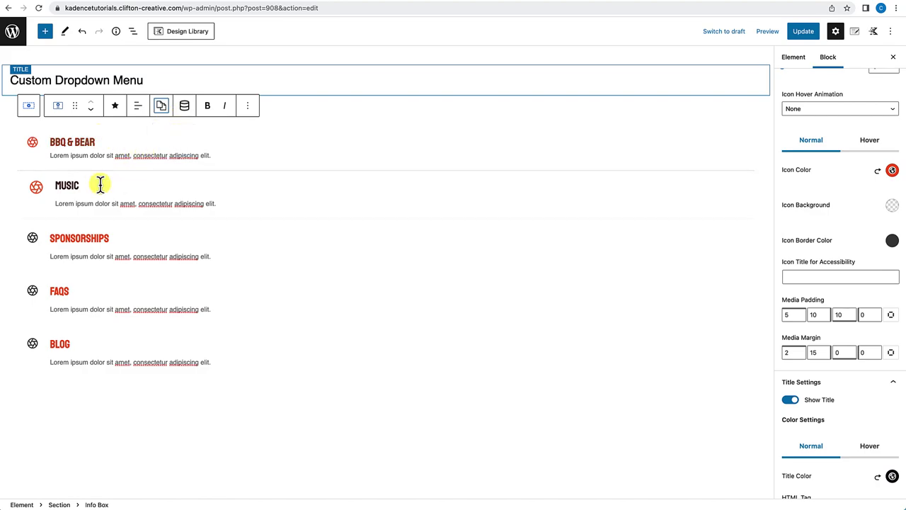
left_click(97, 189)
left_click(161, 155)
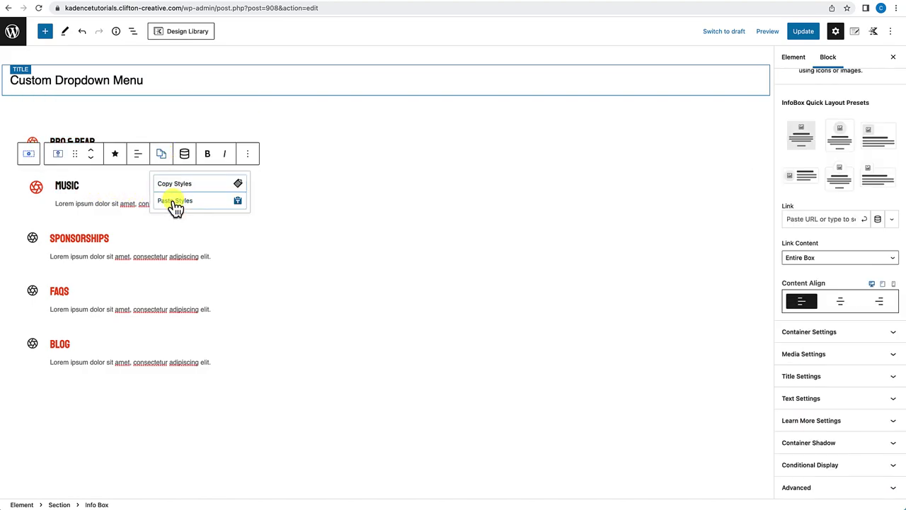
left_click(175, 201)
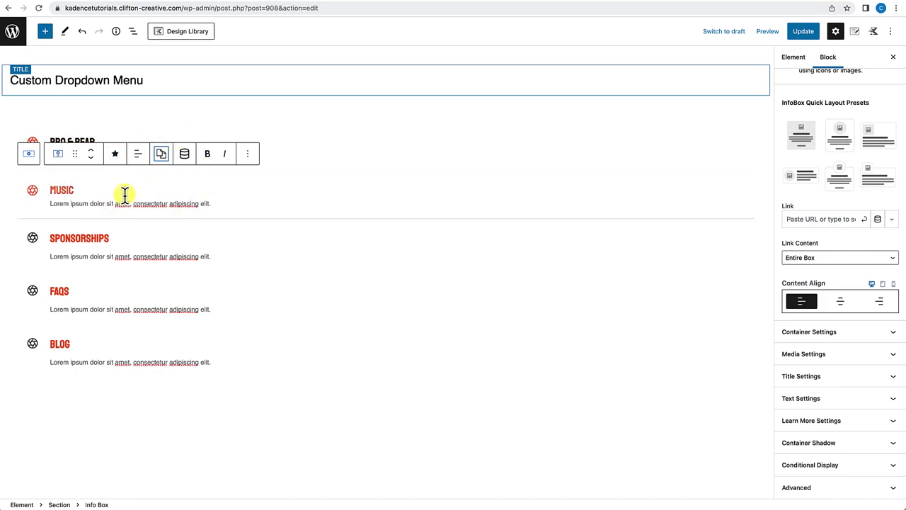
Paste the copied BBQ & Bear styles onto the Sponsorships info box.
scroll(123, 197, "down", 1)
left_click(135, 216)
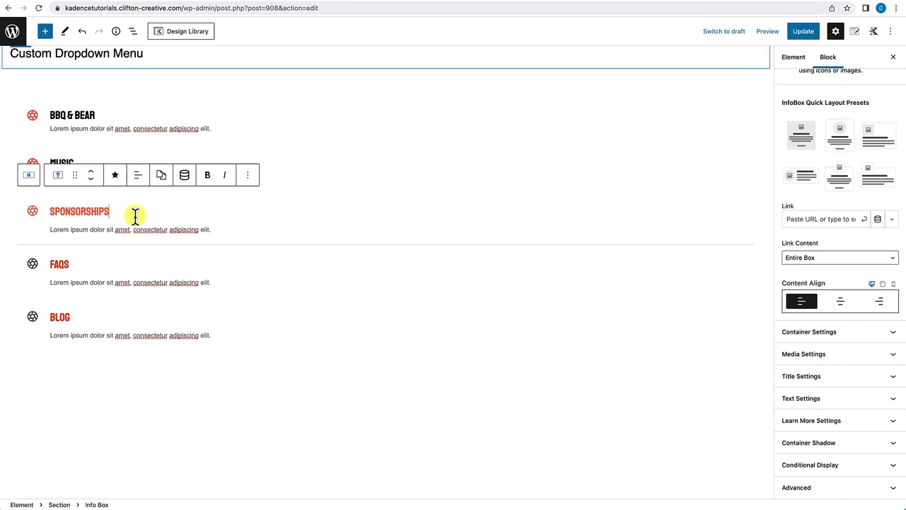
left_click(161, 181)
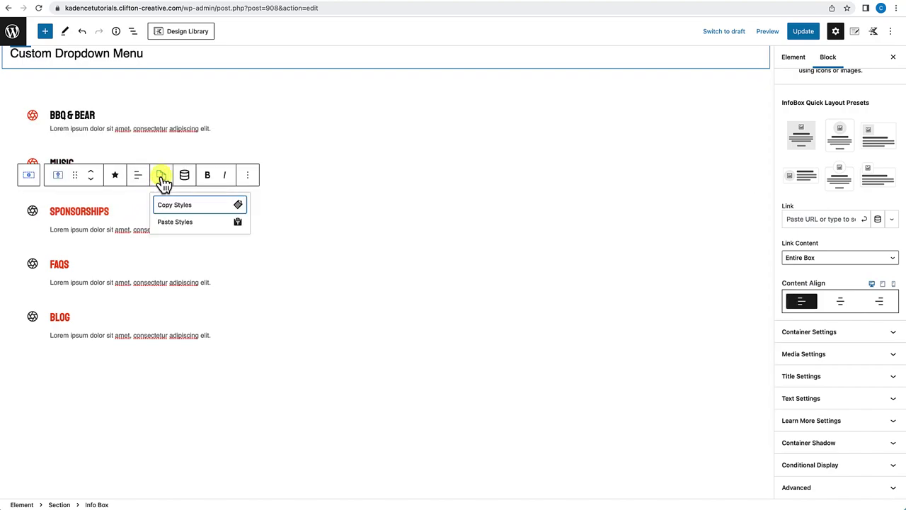
left_click(166, 223)
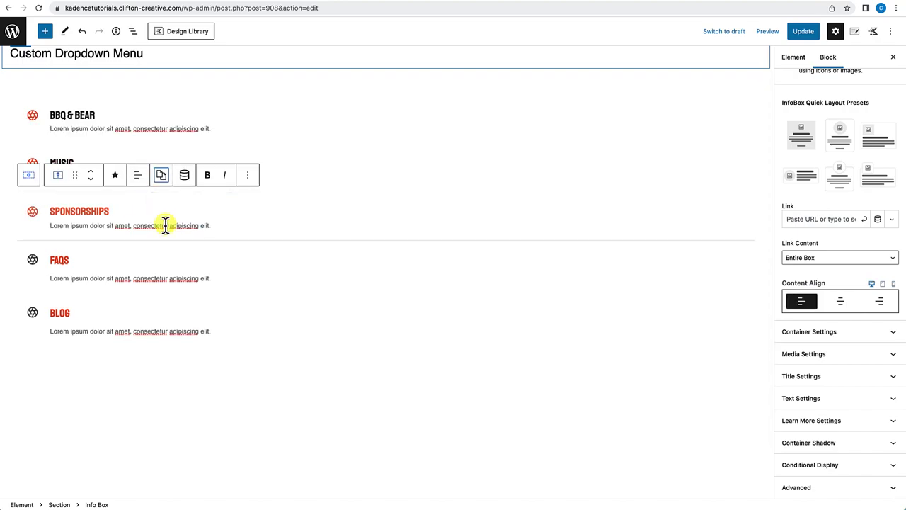
Paste the copied BBQ & Bear styles onto the FAQs and Blog info boxes.
left_click(139, 261)
left_click(162, 225)
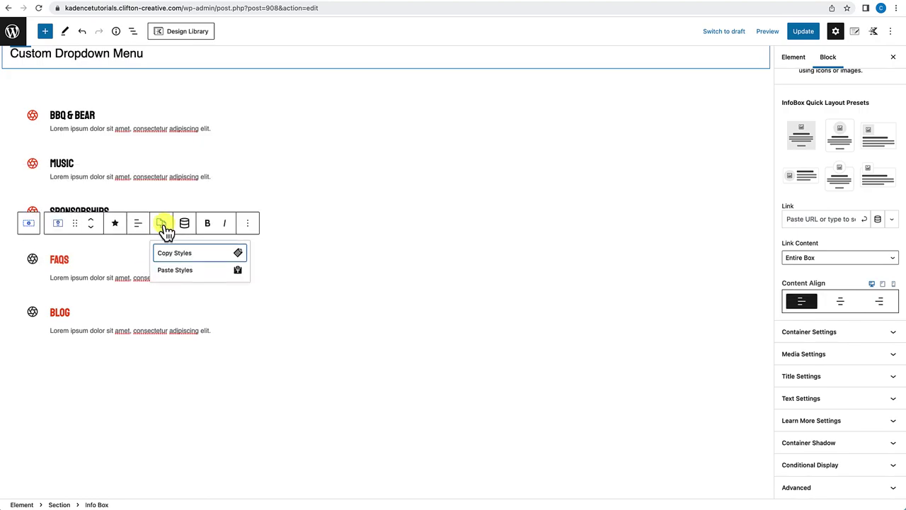
left_click(167, 272)
left_click(135, 304)
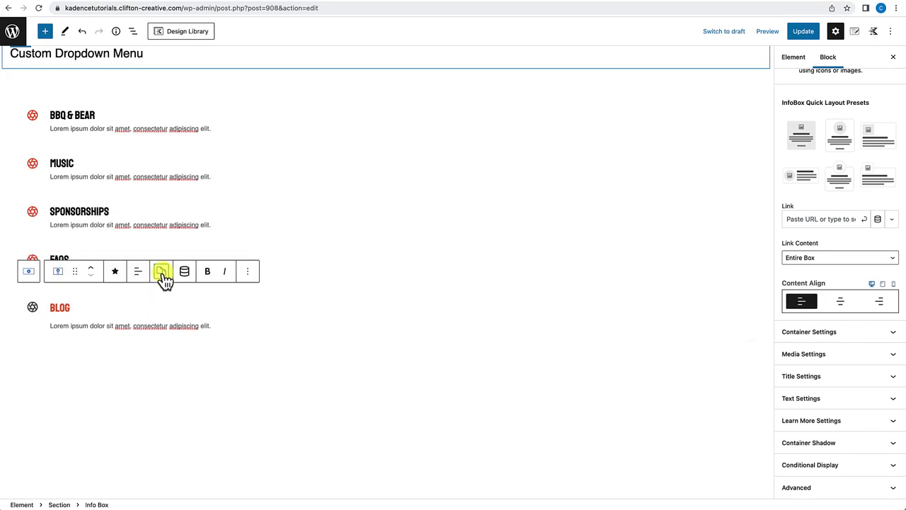
left_click(161, 272)
left_click(163, 319)
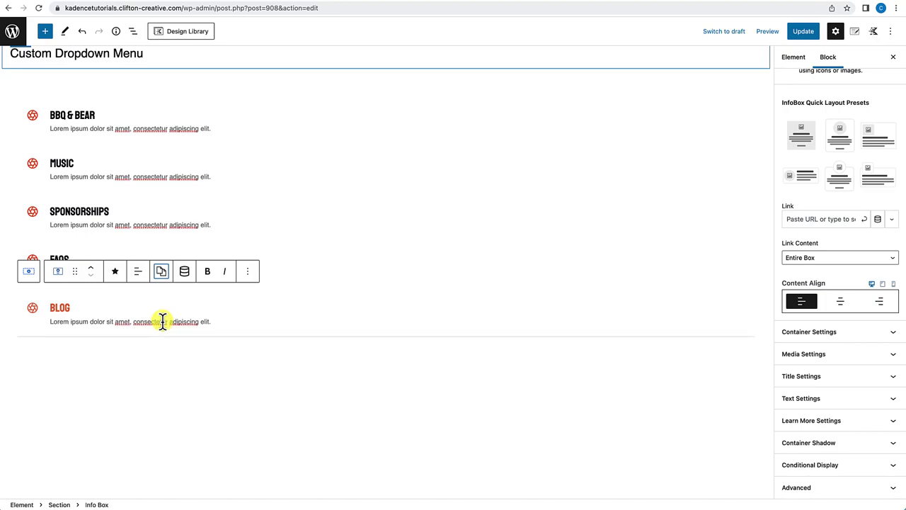
Update the Custom Dropdown Menu element and check the Pricing dropdown on the reloaded site home page.
left_click(136, 385)
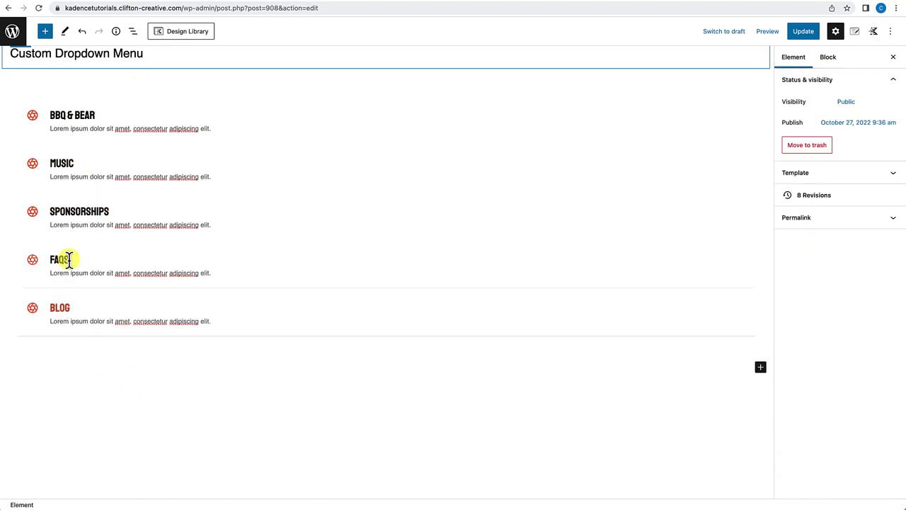
left_click(809, 37)
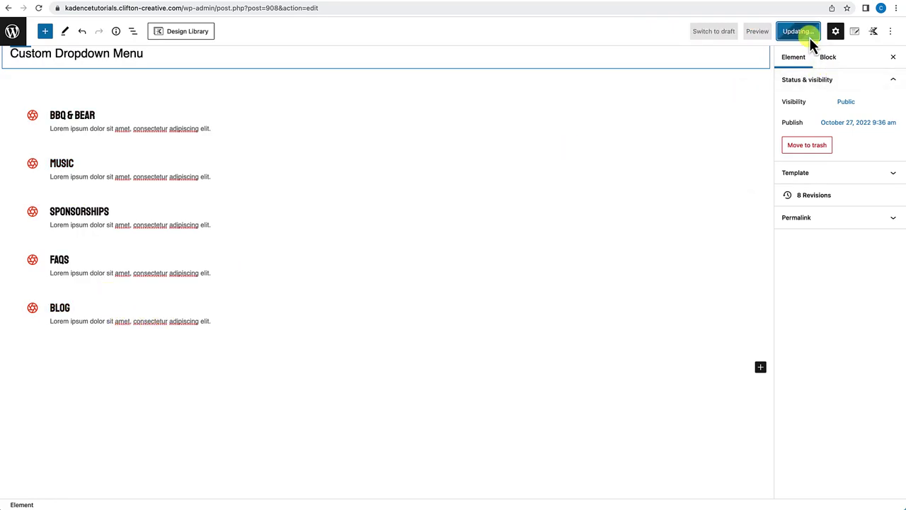
left_click(229, 3)
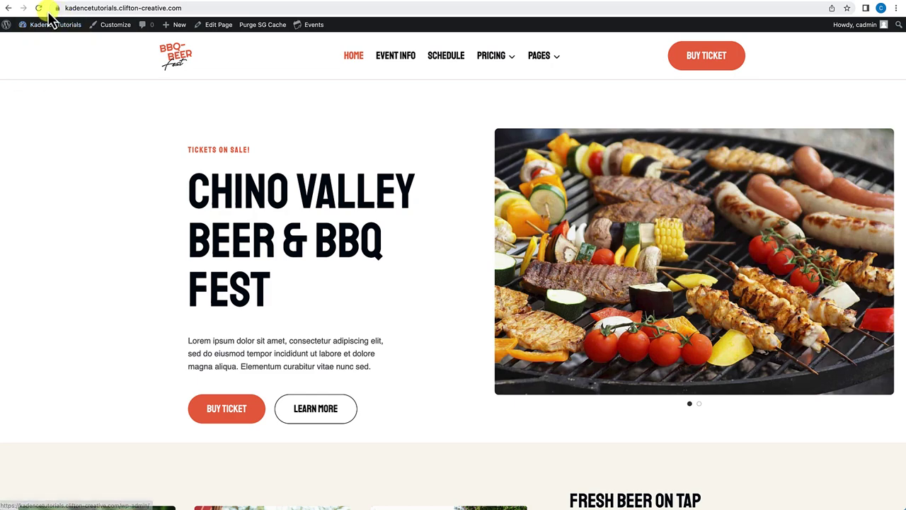
left_click(39, 8)
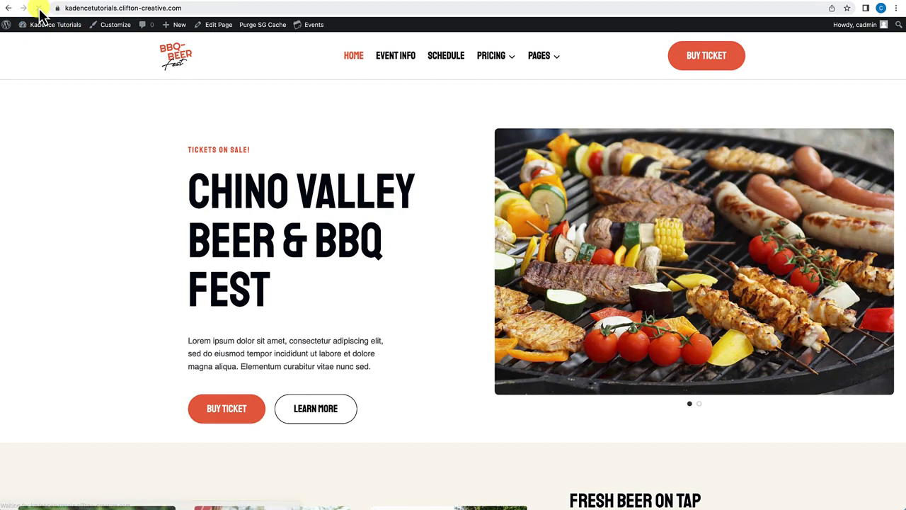
mouse_move(498, 61)
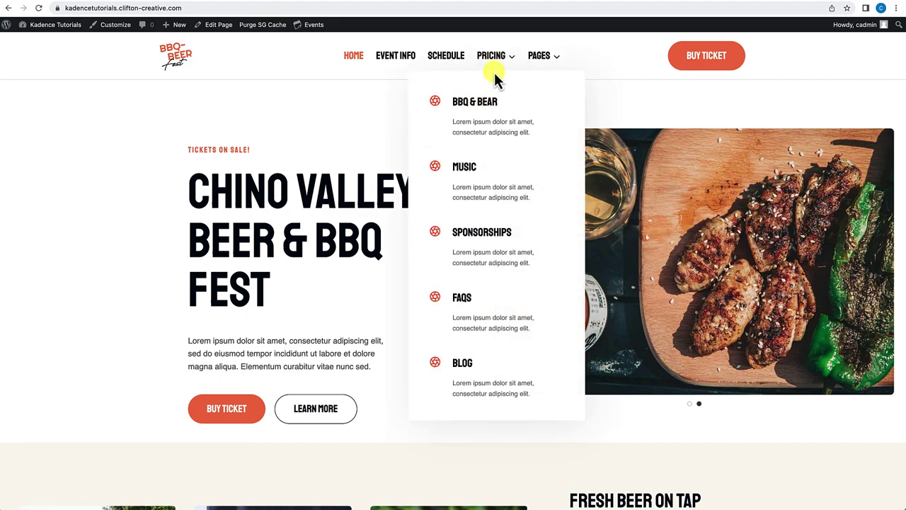
Compare the Pricing dropdown with the Support dropdown on the Kadence WP site.
left_click(256, 4)
mouse_move(552, 53)
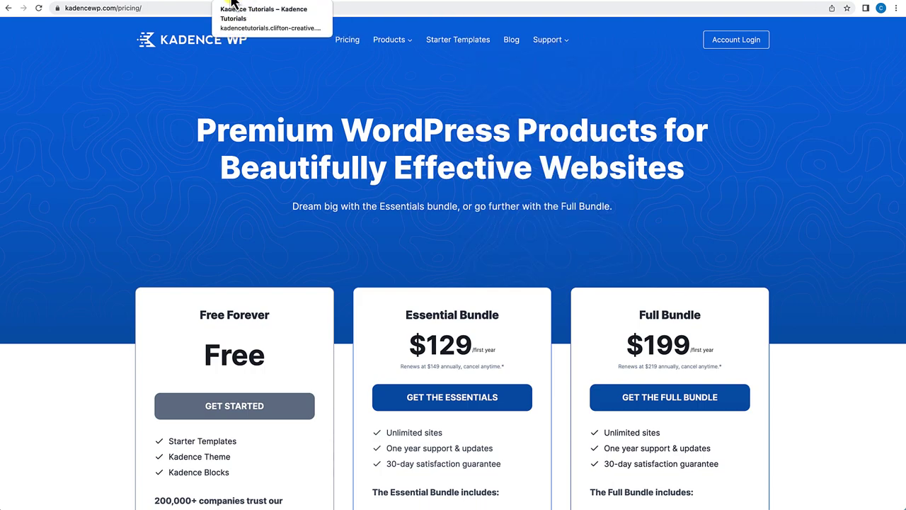
left_click(233, 4)
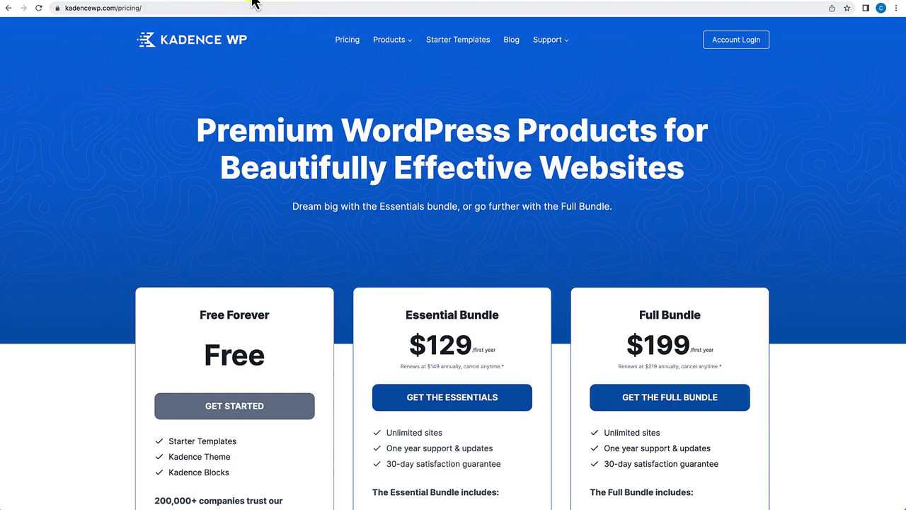
left_click(258, 3)
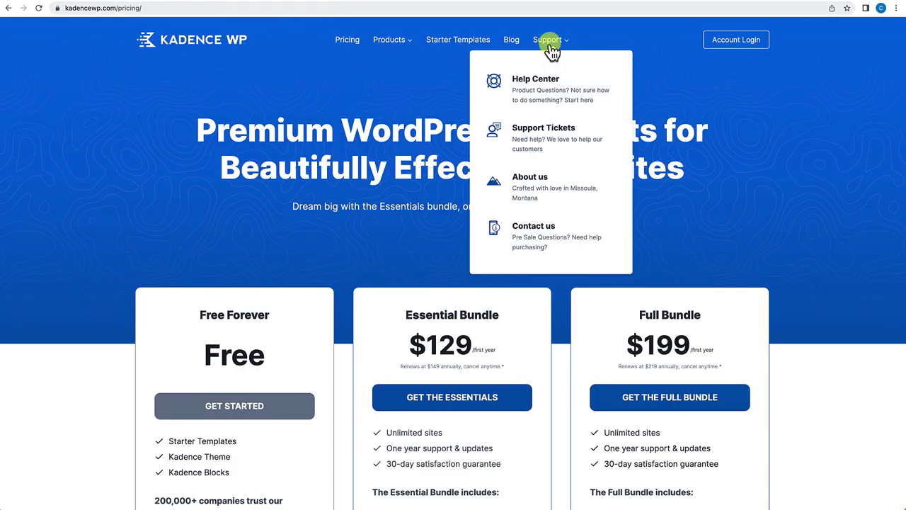
left_click(234, 3)
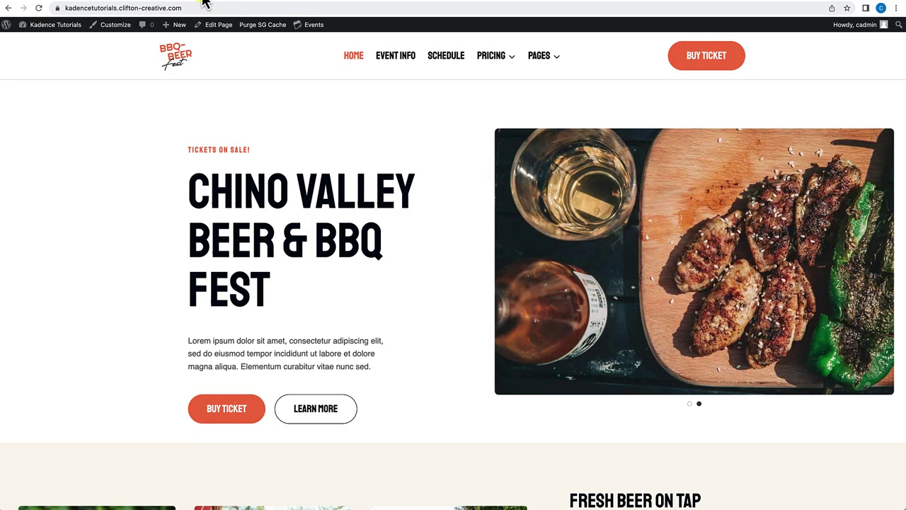
Back in the element editor, select the Section holding the info boxes and show its padding, margin and background settings.
left_click(204, 3)
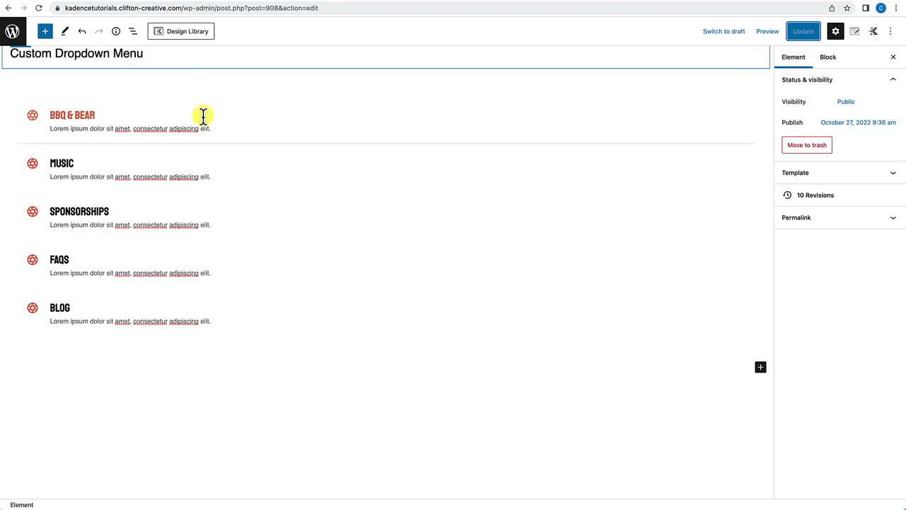
left_click(133, 31)
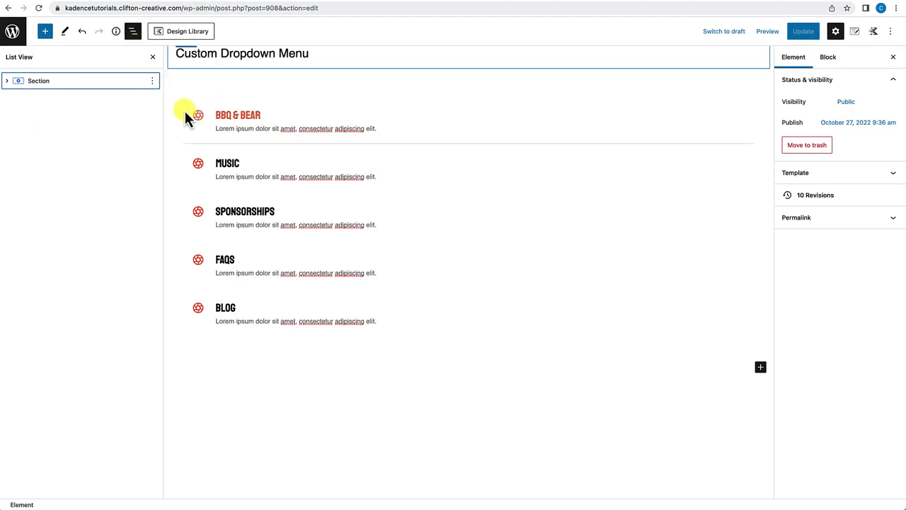
left_click(88, 90)
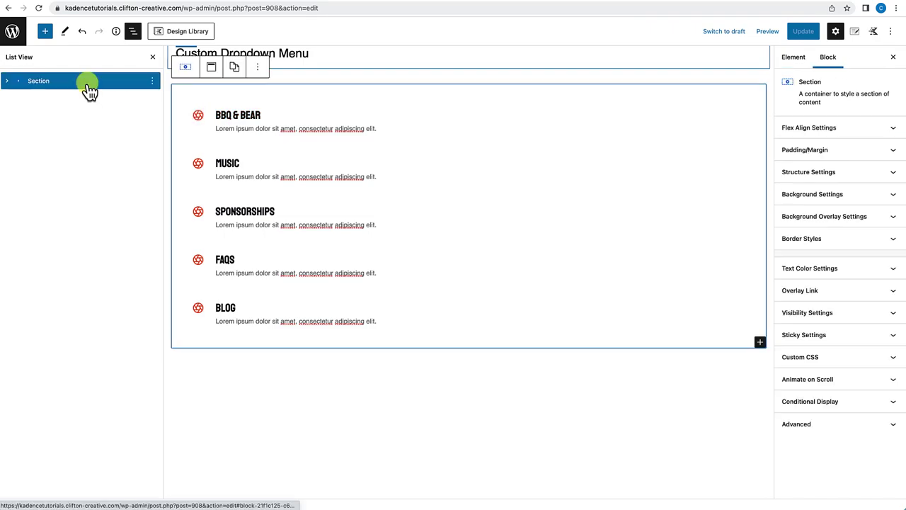
left_click(807, 151)
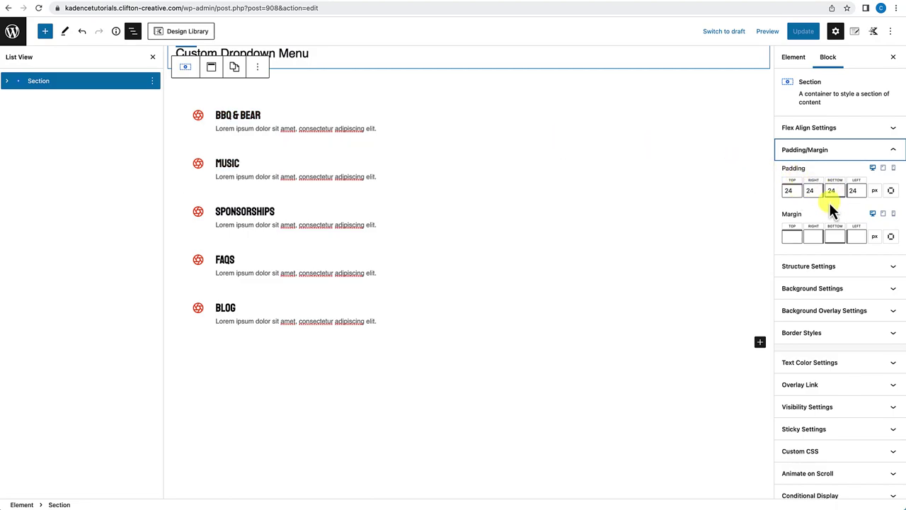
left_click(828, 288)
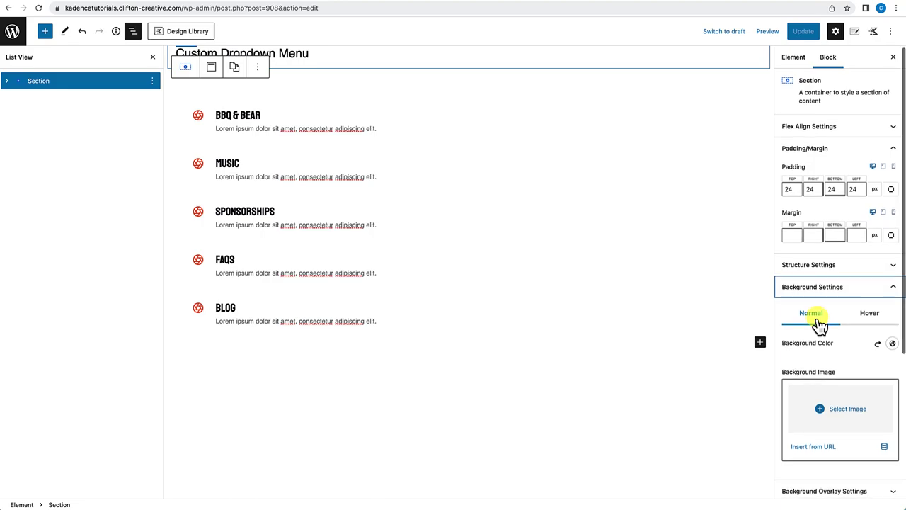
scroll(818, 323, "down", 2)
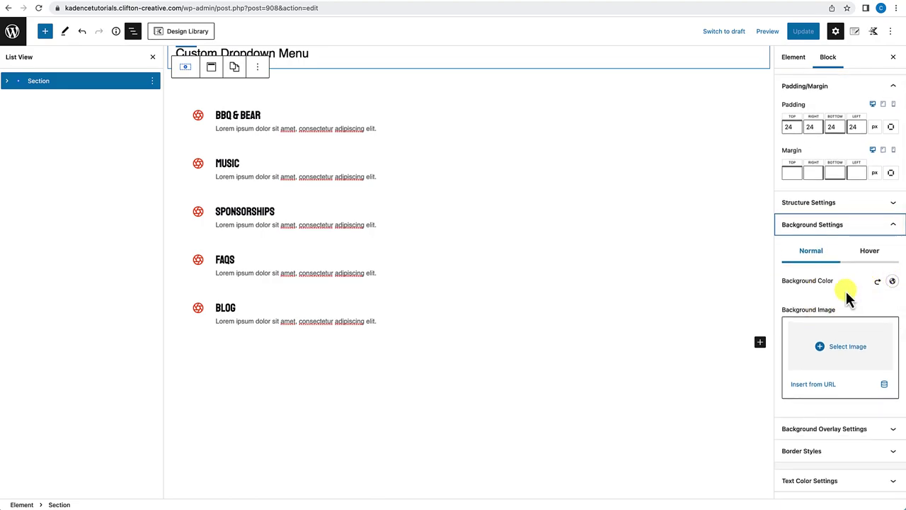
scroll(846, 294, "down", 2)
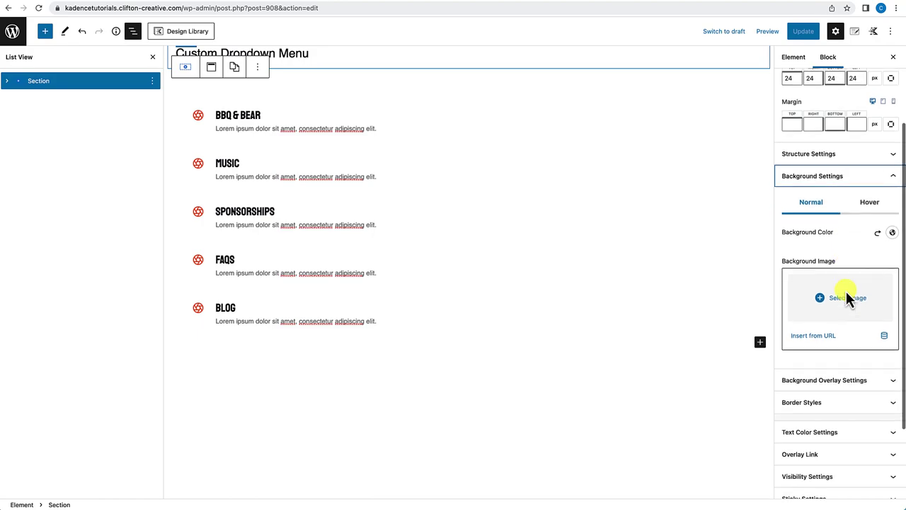
Give the Section a border width of 1 px on all sides and a border radius of 6 on all corners.
left_click(833, 400)
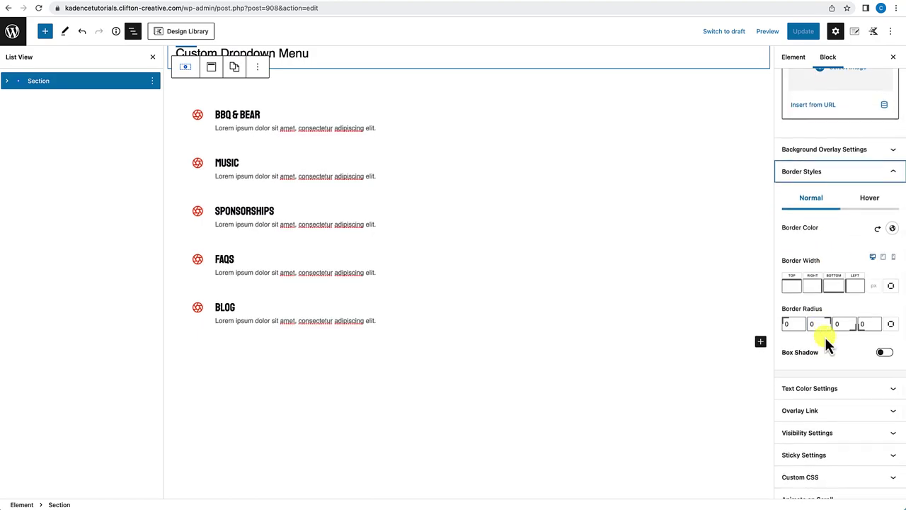
left_click(794, 284)
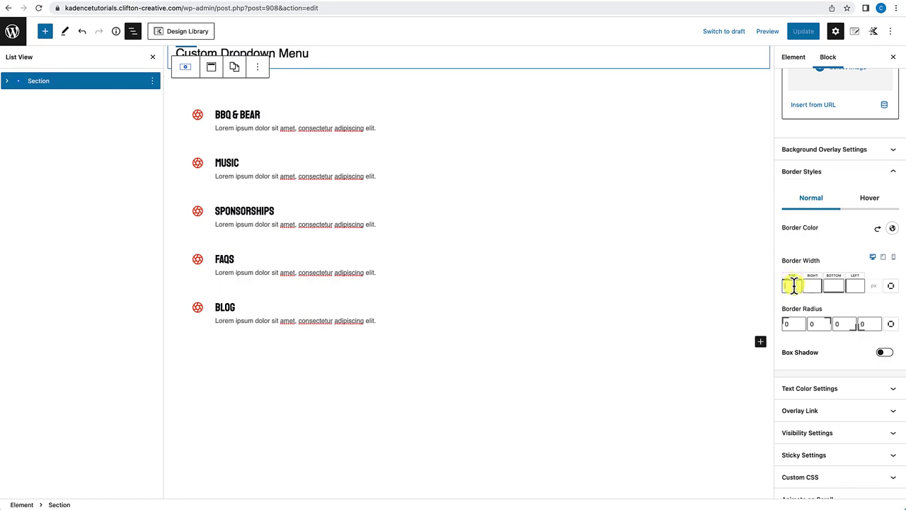
left_click(891, 287)
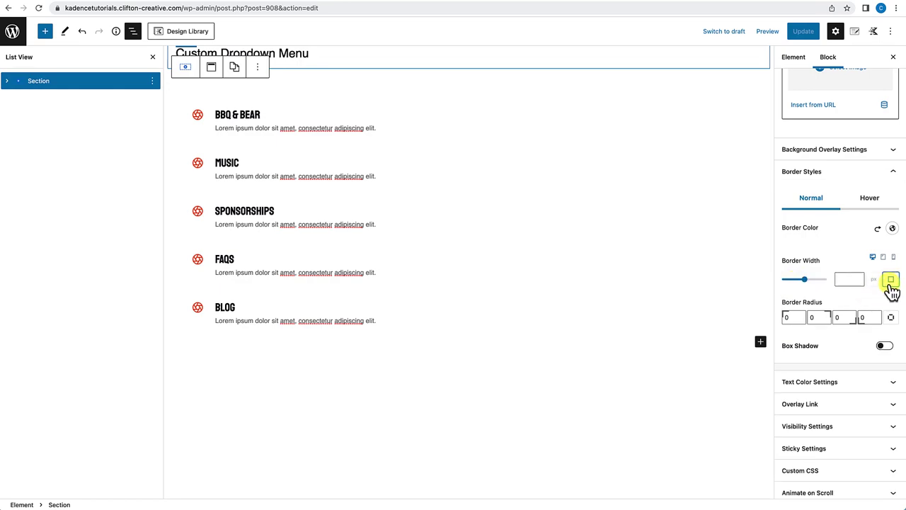
left_click(843, 279)
type("1")
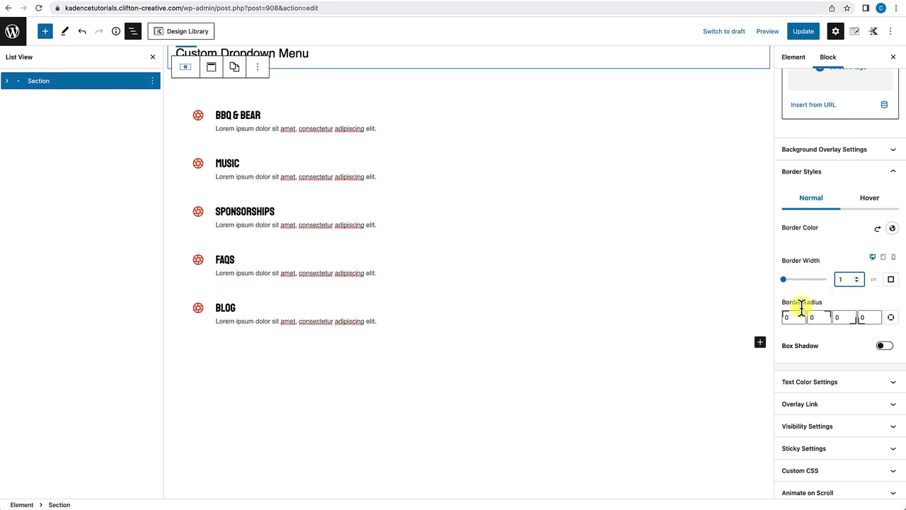
left_click(890, 318)
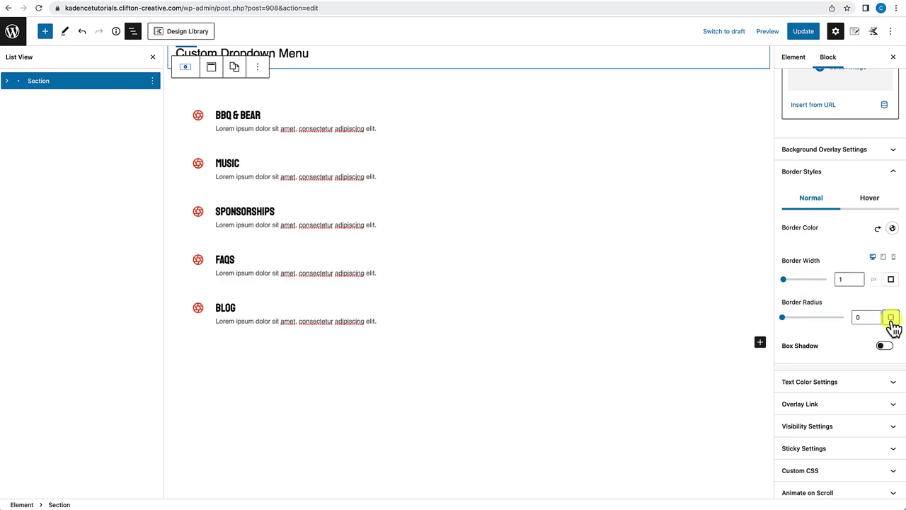
left_click(854, 318)
type("6")
Update the Custom Dropdown Menu element and check the bordered Pricing dropdown on the reloaded site home page.
left_click(804, 32)
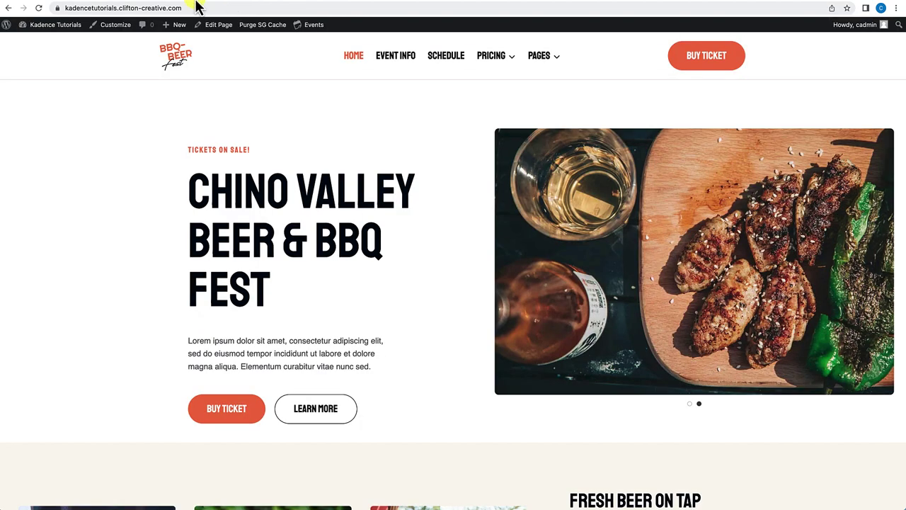
left_click(39, 9)
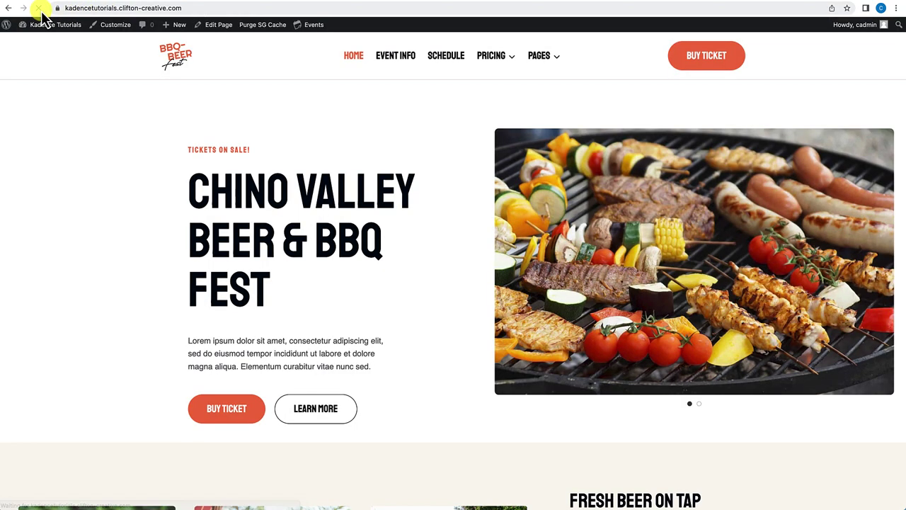
mouse_move(511, 62)
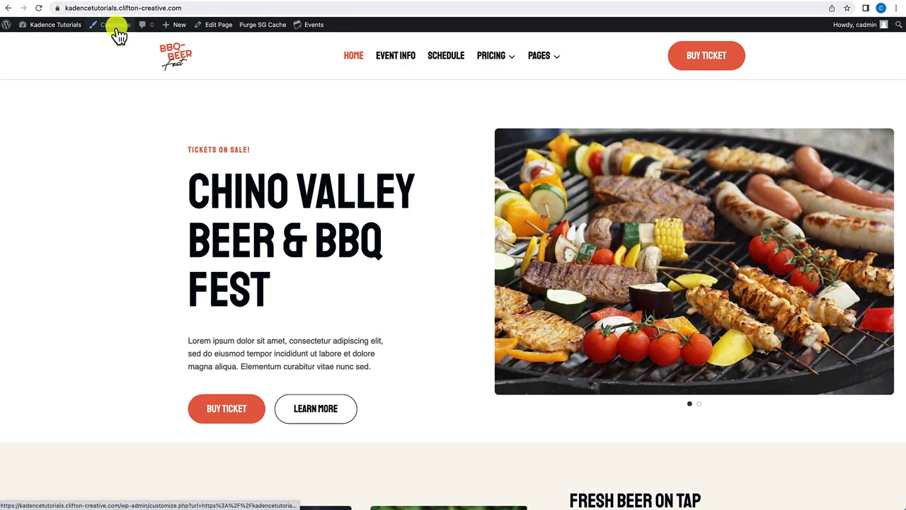
In the site's theme customizer, set the header's Main Row background to the light beige palette color E6E1DB.
left_click(116, 30)
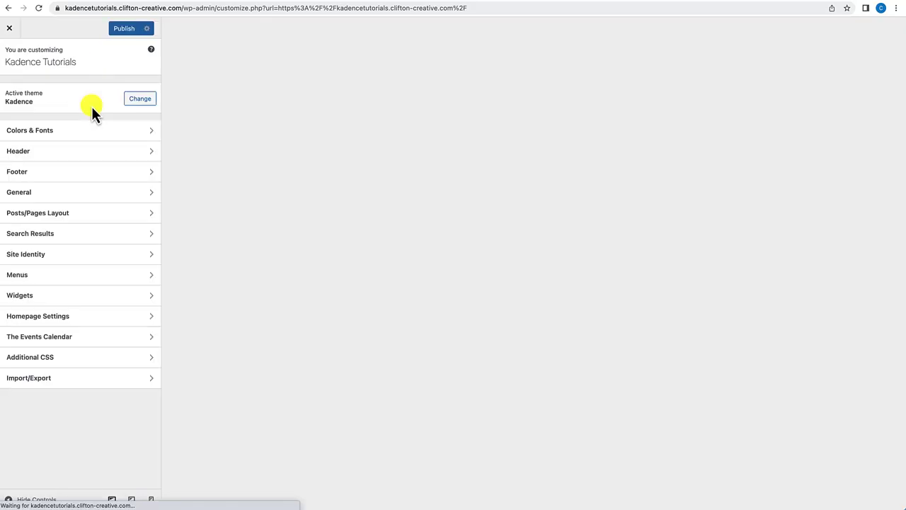
left_click(59, 154)
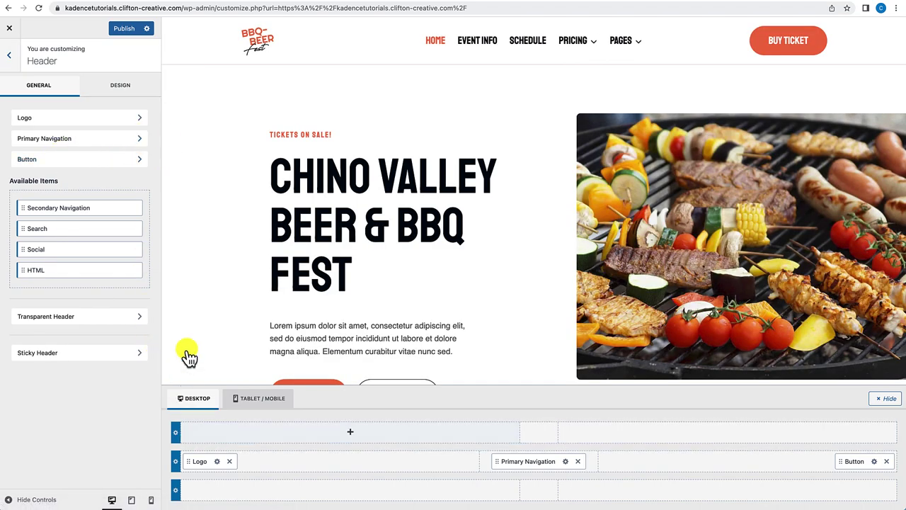
left_click(177, 464)
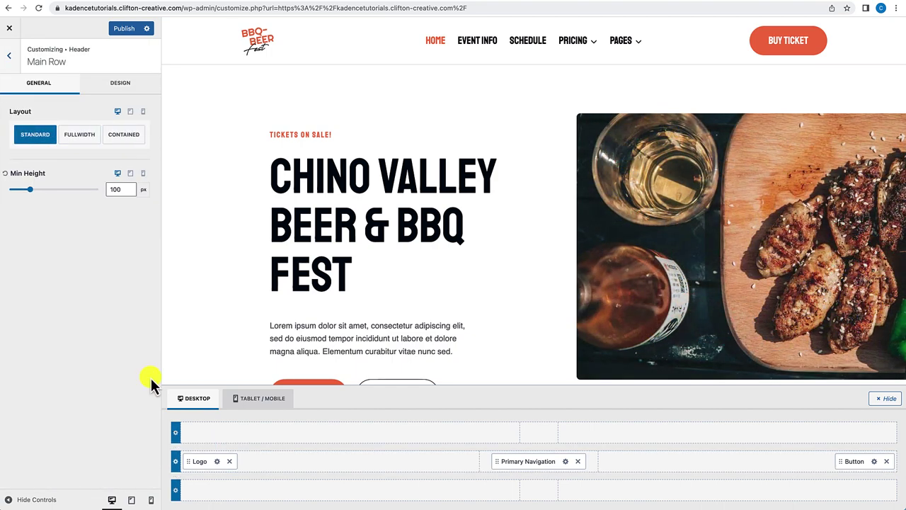
left_click(130, 90)
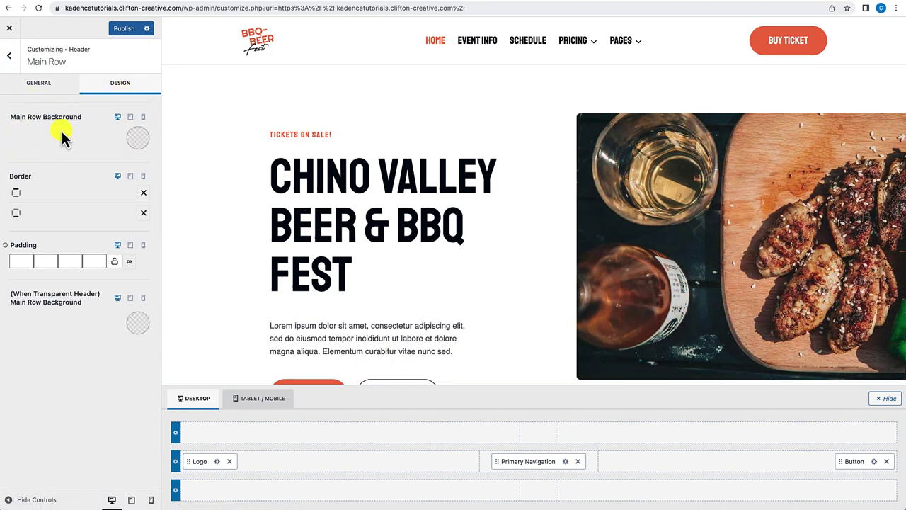
left_click(138, 147)
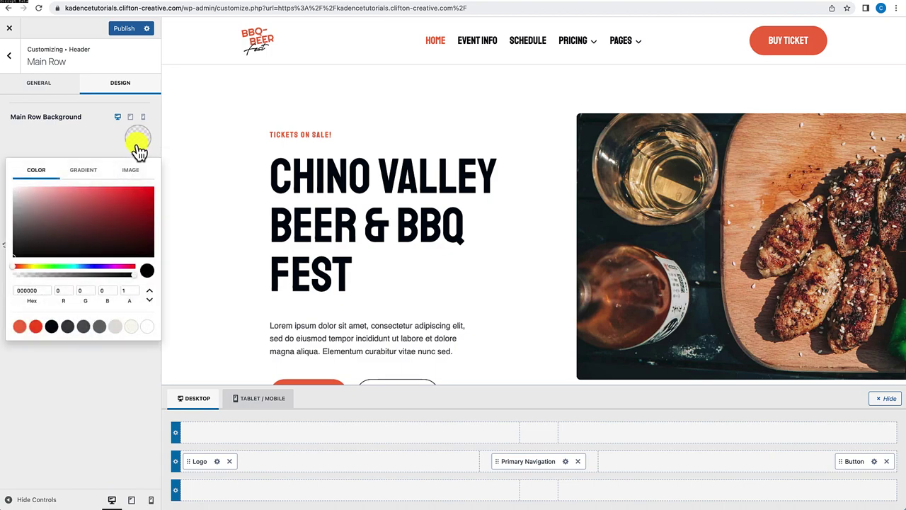
left_click(115, 326)
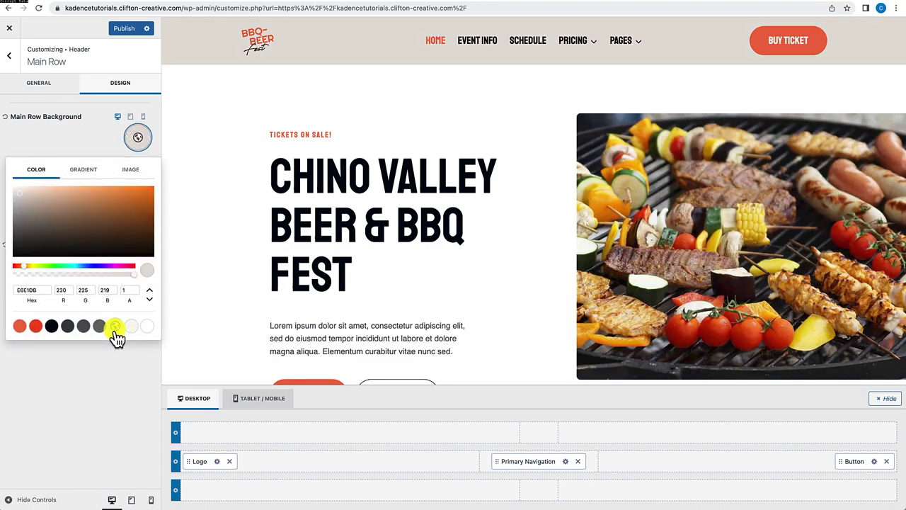
Preview the Pricing dropdown against the new header background, publish the change and check the dropdown on the live home page.
mouse_move(570, 44)
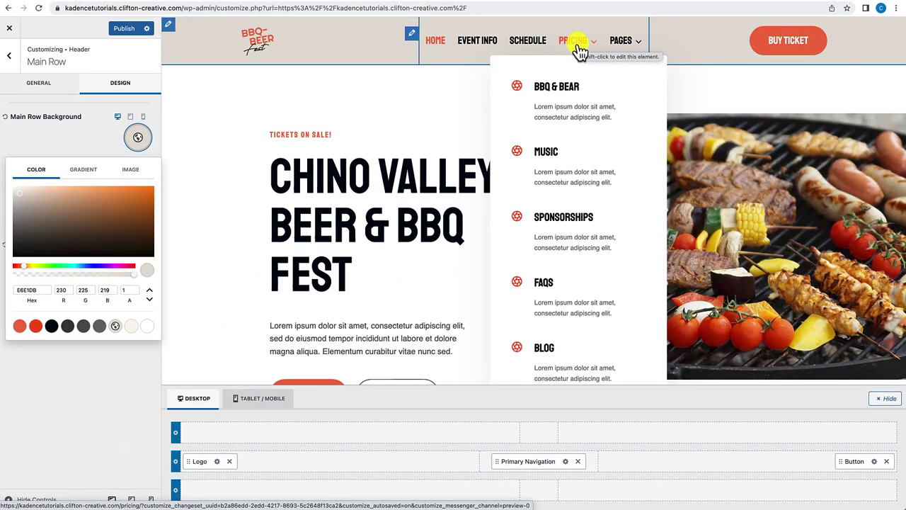
left_click(128, 33)
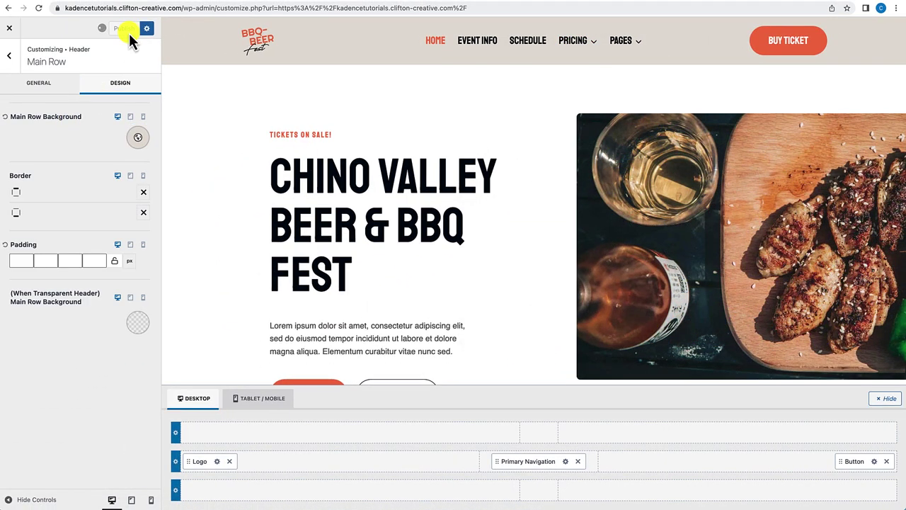
left_click(10, 33)
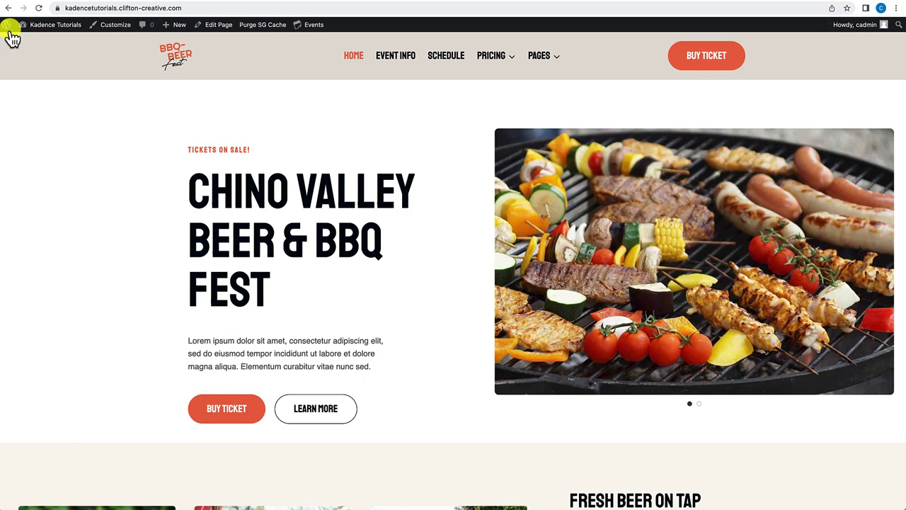
mouse_move(496, 65)
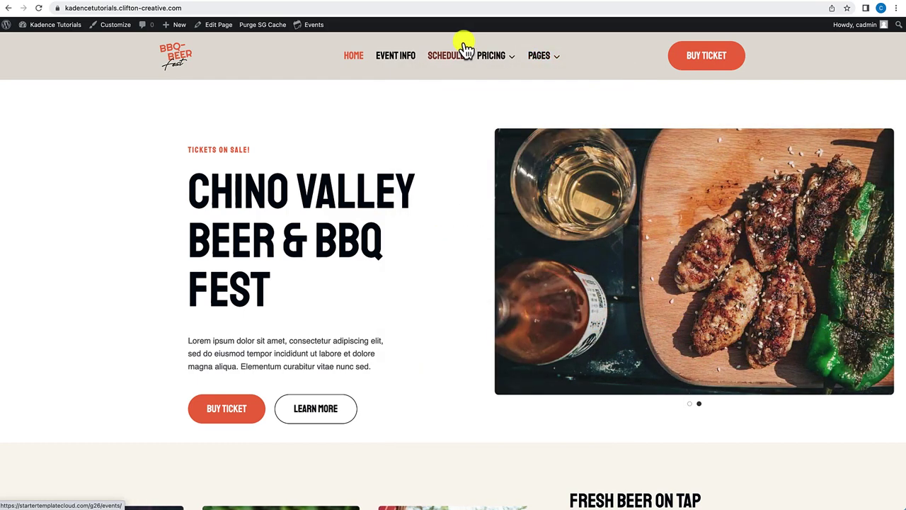
Reopen the Custom Dropdown Menu element from the Elements list and select the Section that holds its info boxes.
left_click(202, 2)
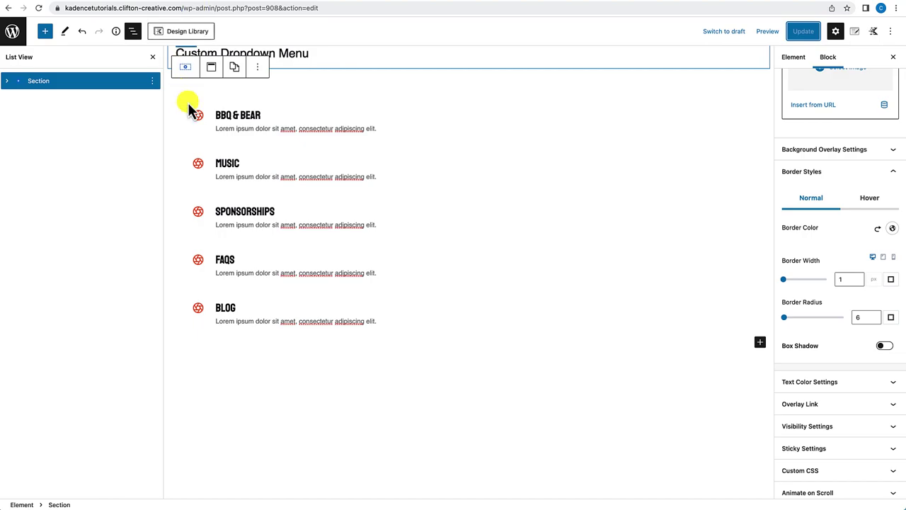
left_click(15, 37)
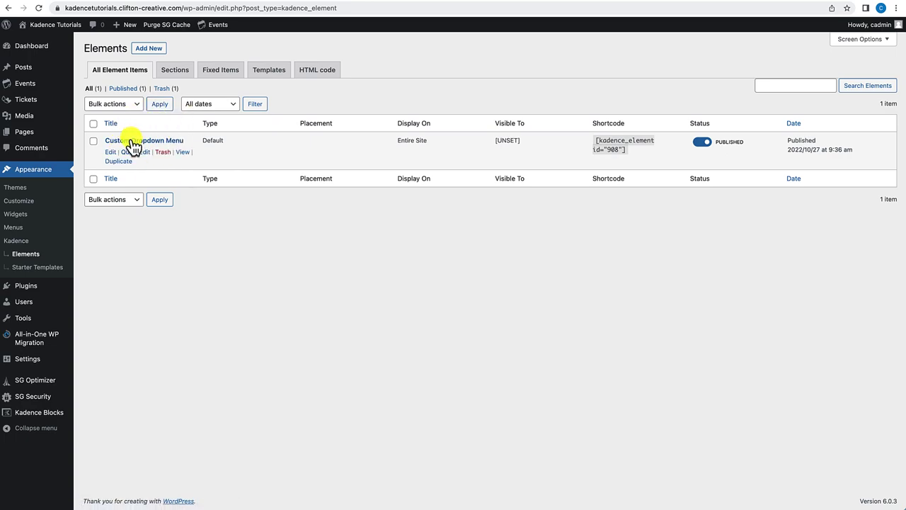
left_click(110, 153)
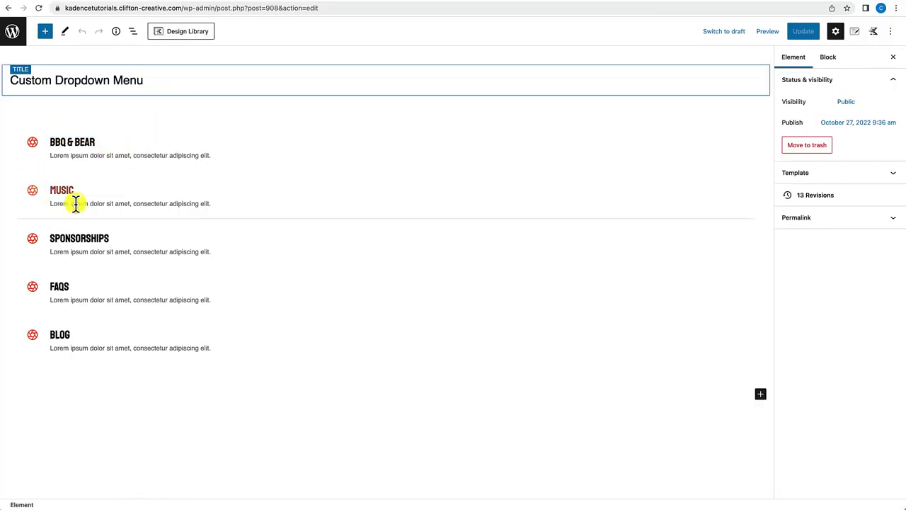
left_click(133, 33)
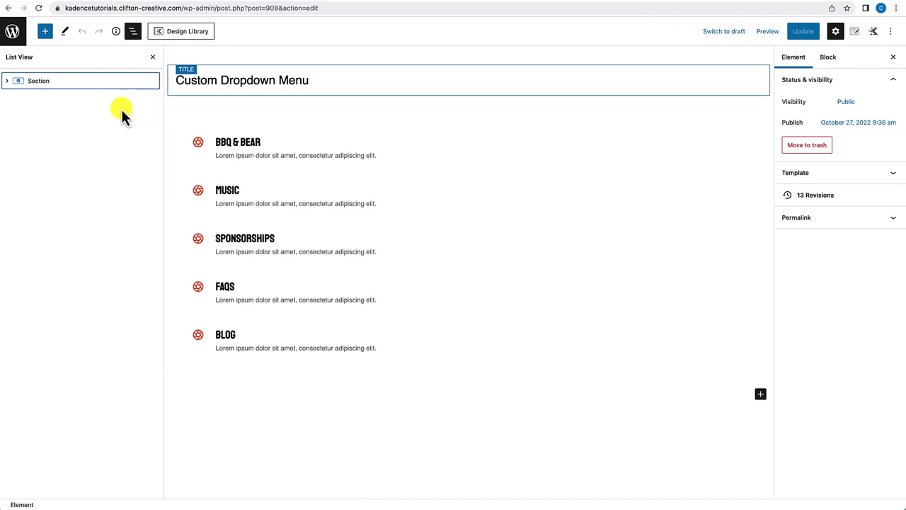
left_click(104, 90)
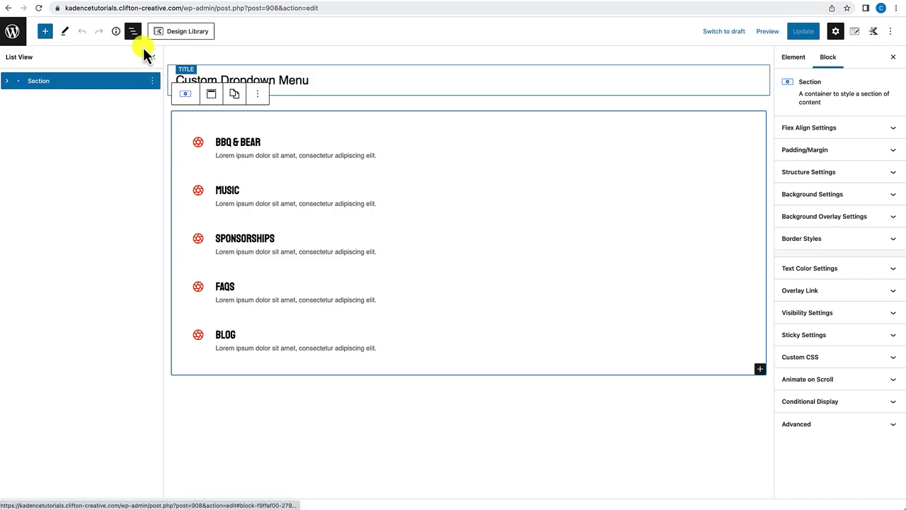
Insert a new empty Section block before the existing Section.
left_click(153, 86)
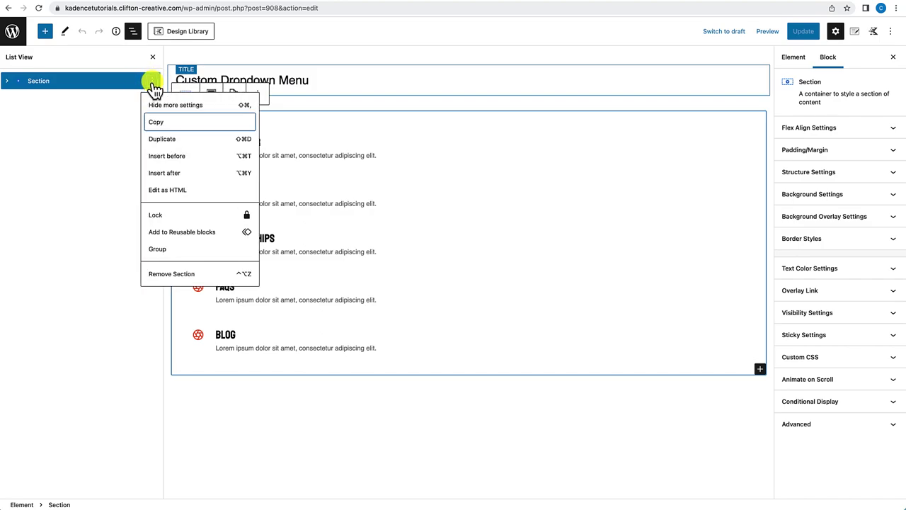
left_click(159, 159)
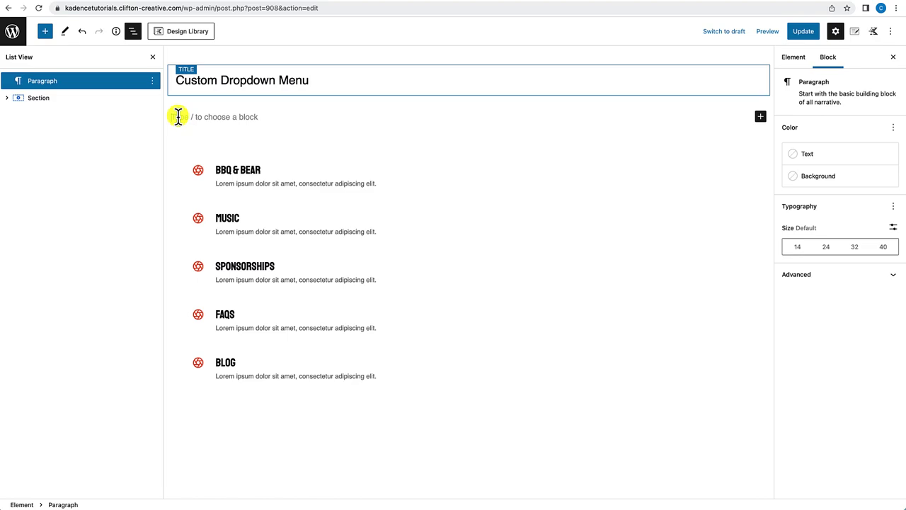
type("/sect")
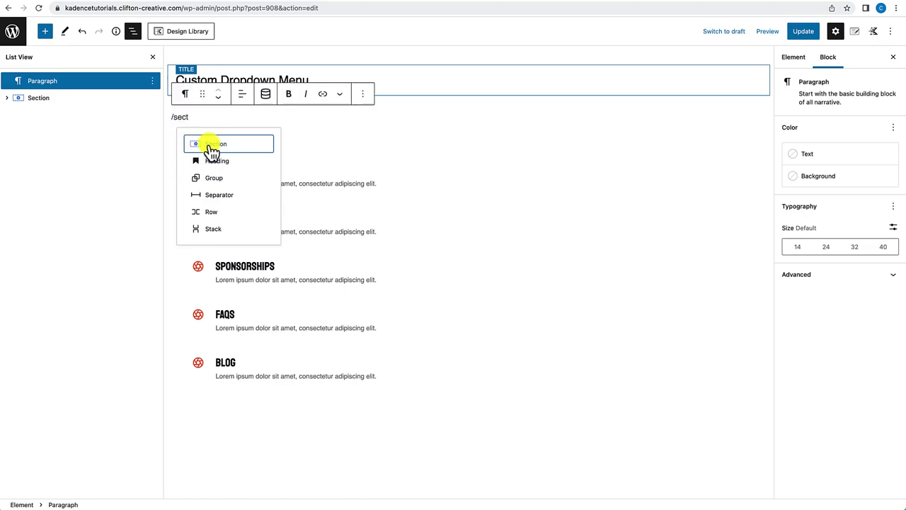
left_click(211, 147)
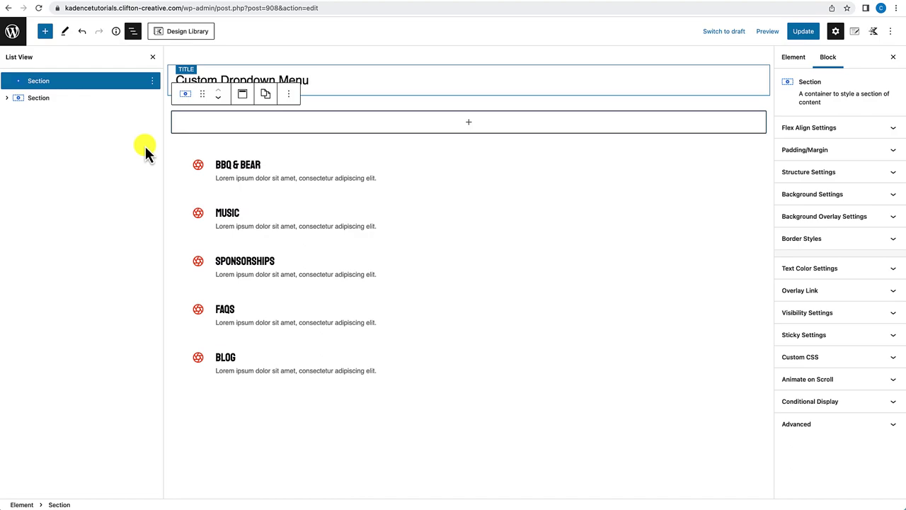
Move the Section with the info boxes into the new empty Section and check the nesting in the block list.
left_click(80, 106)
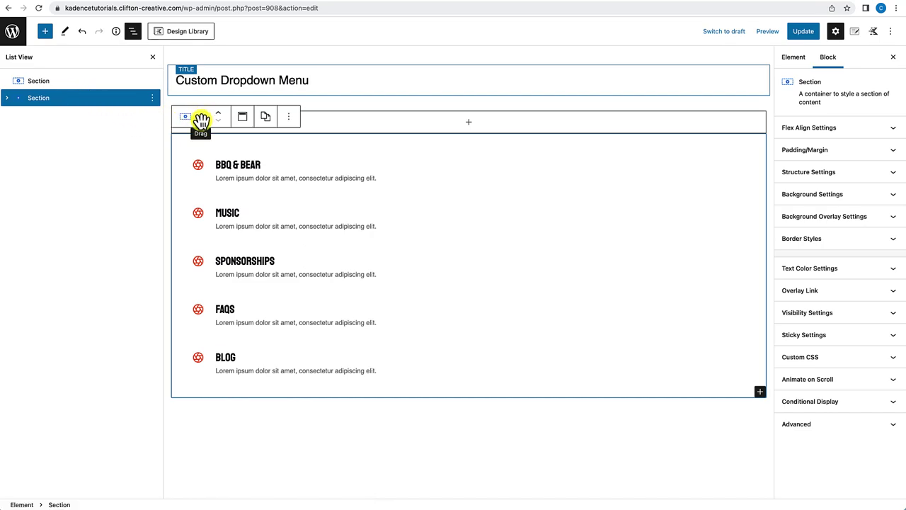
left_click_drag(201, 116, 284, 123)
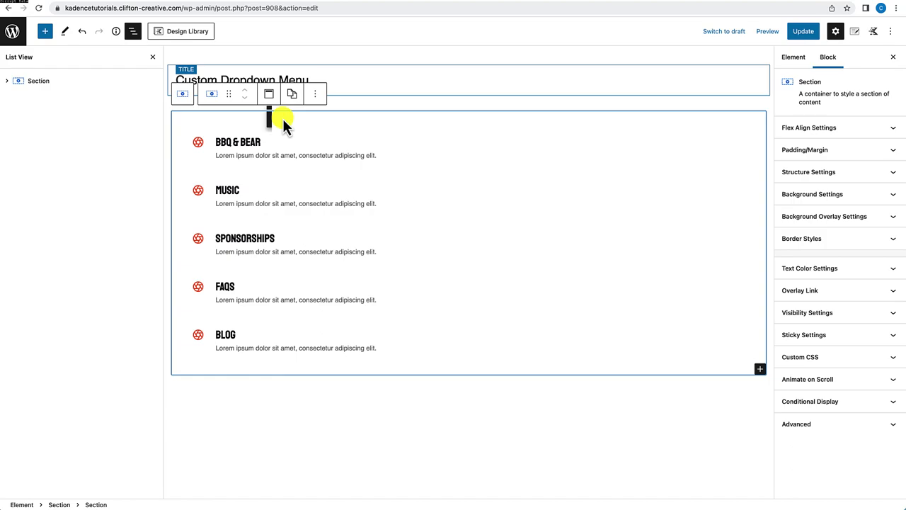
left_click(7, 82)
left_click(36, 101)
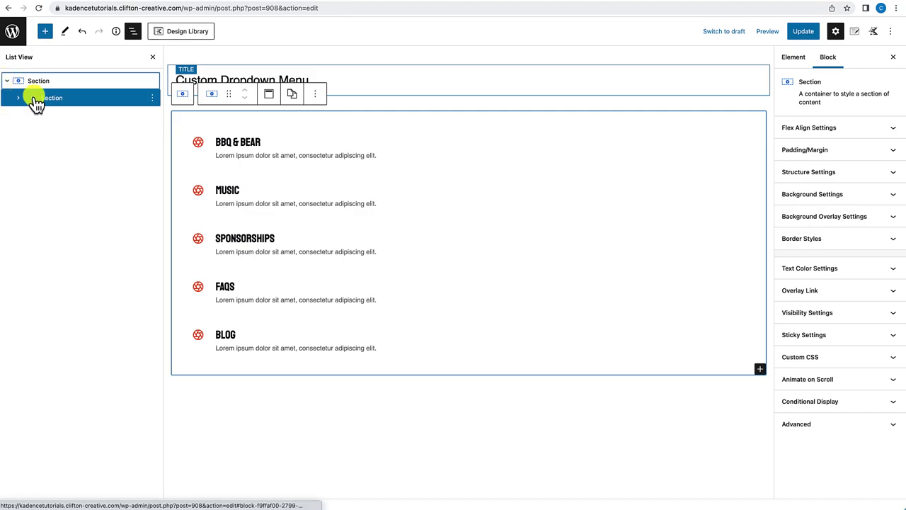
left_click(7, 82)
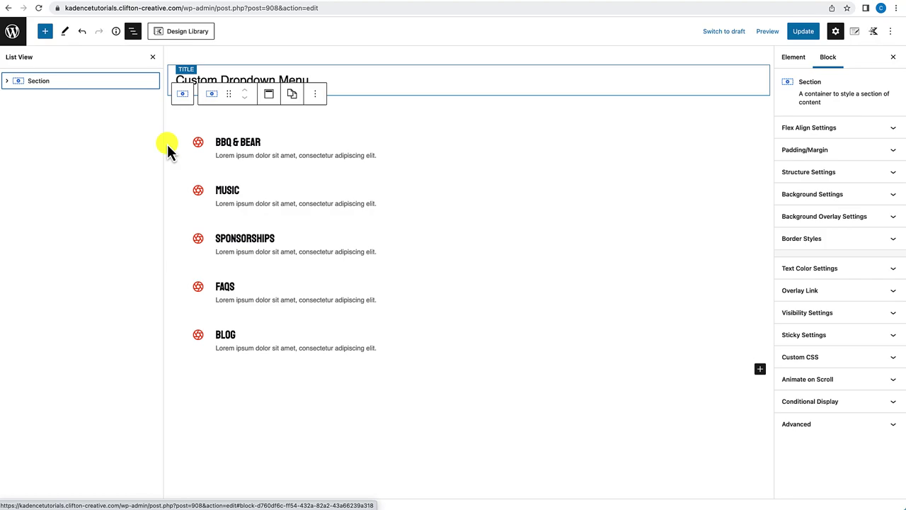
Set the inner Section's border color to the near-black palette color 01050E.
left_click(7, 82)
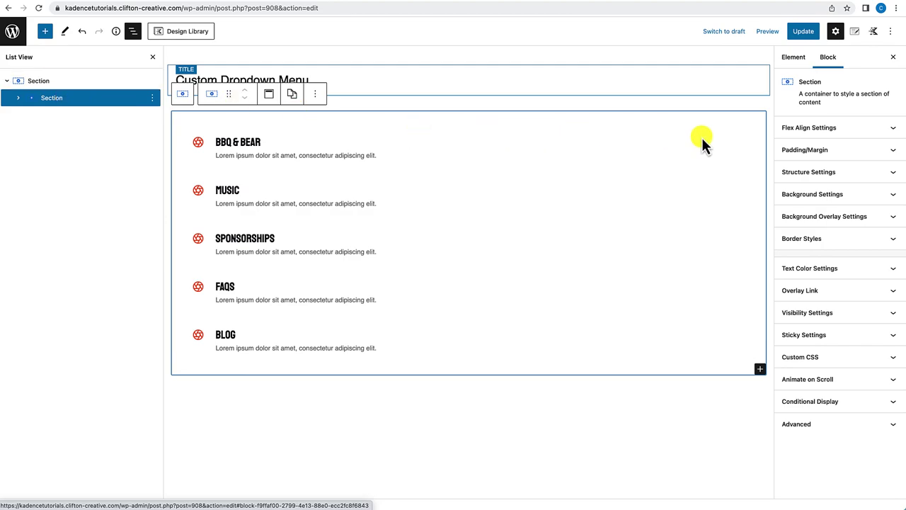
left_click(804, 239)
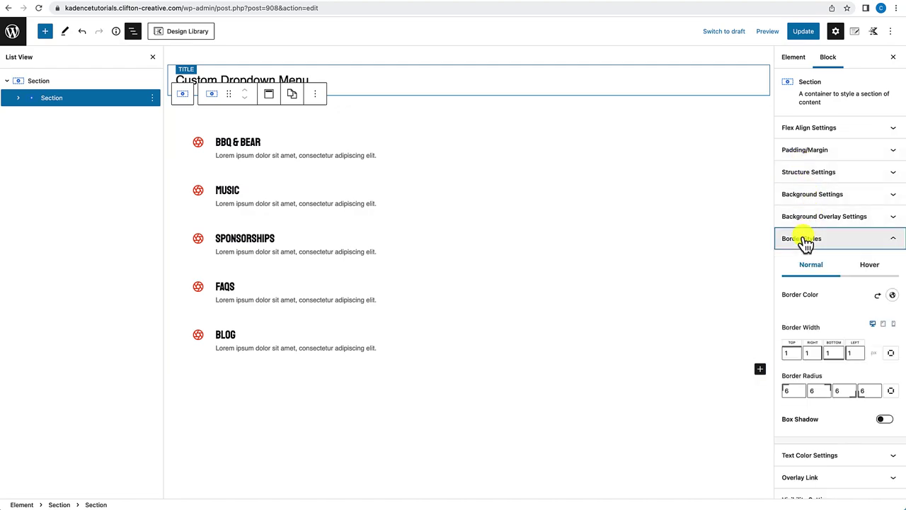
left_click(891, 295)
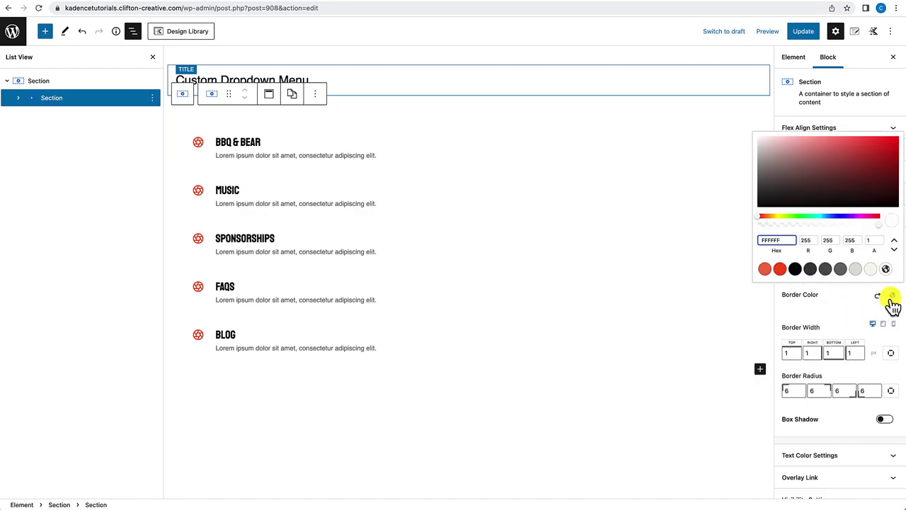
left_click(796, 270)
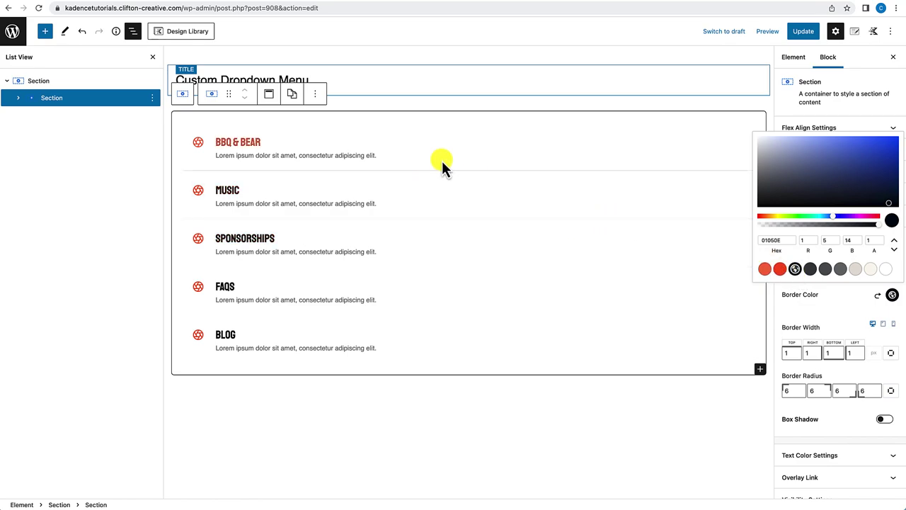
Insert an Icon block before the inner Section that holds the info boxes, inside the outer Section.
left_click(315, 99)
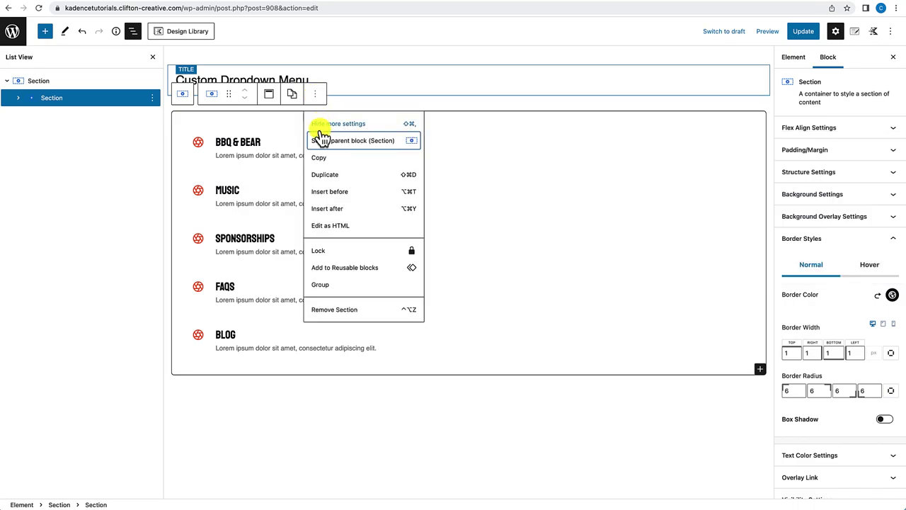
left_click(322, 192)
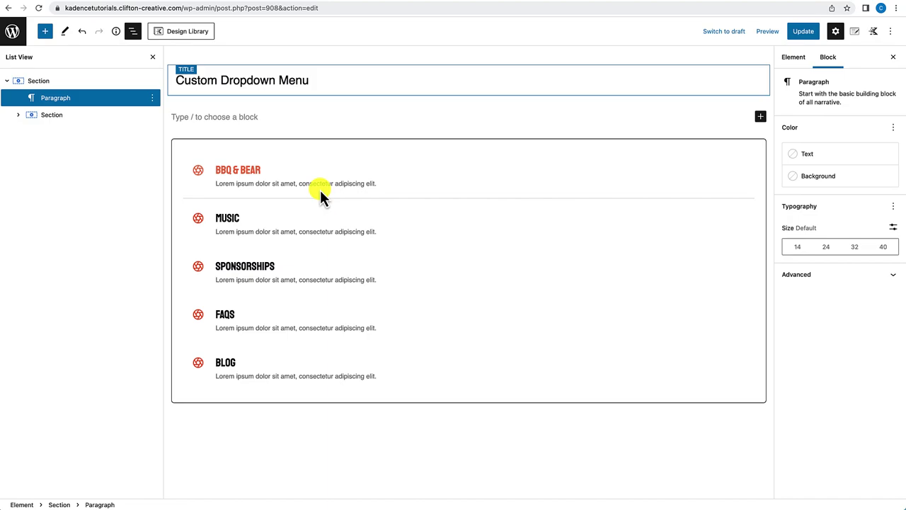
type("/")
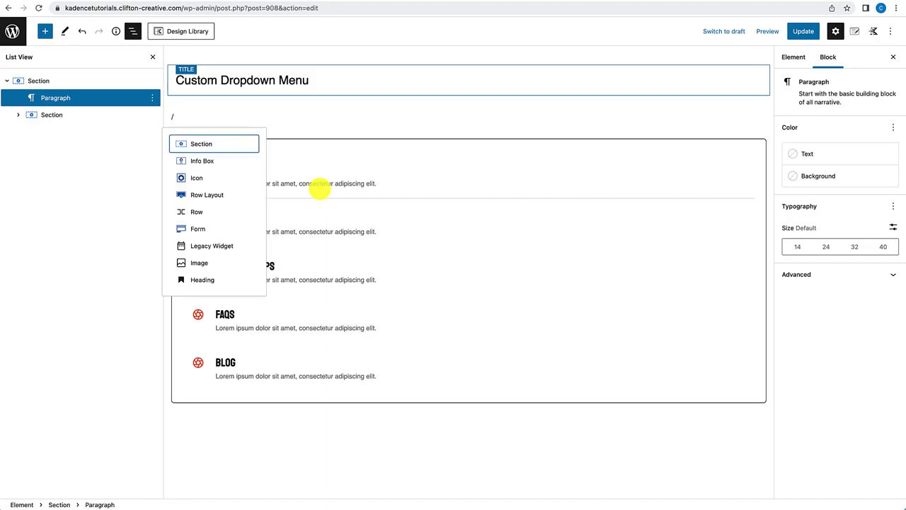
type("ion")
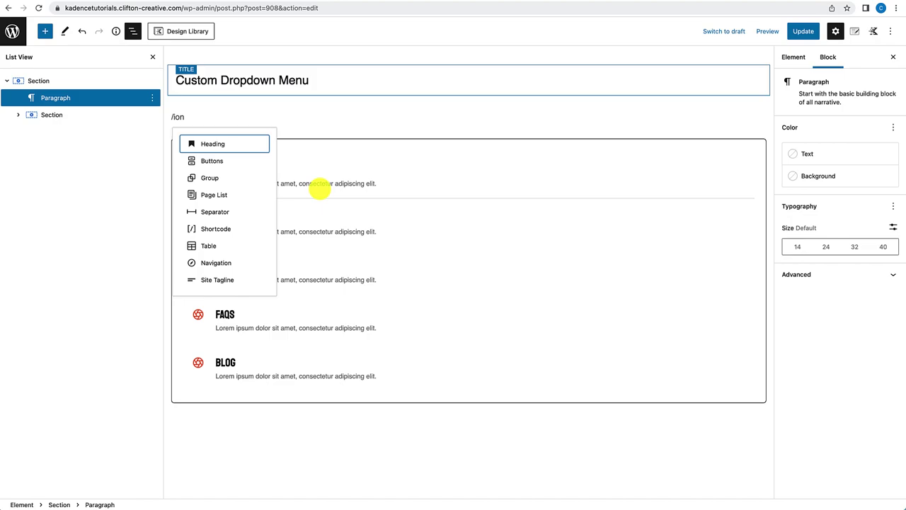
key("BackSpace")
key("BackSpace")
type("con")
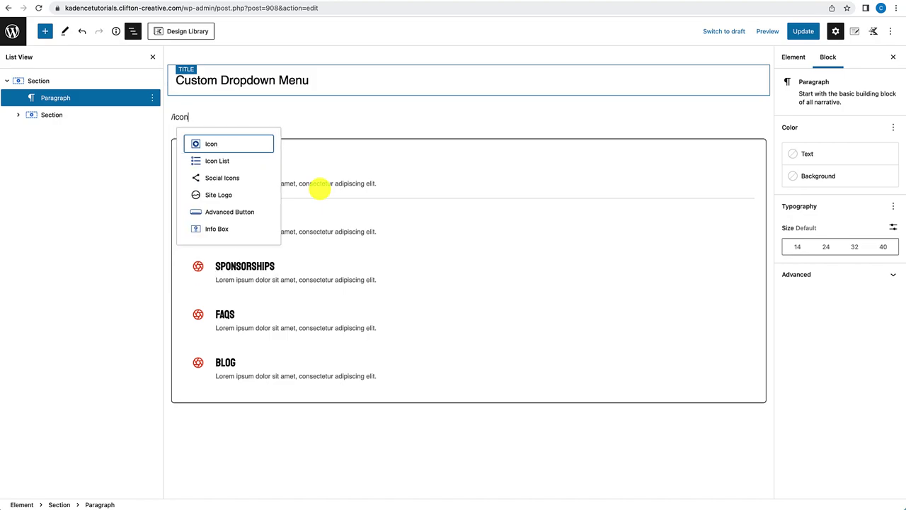
left_click(219, 148)
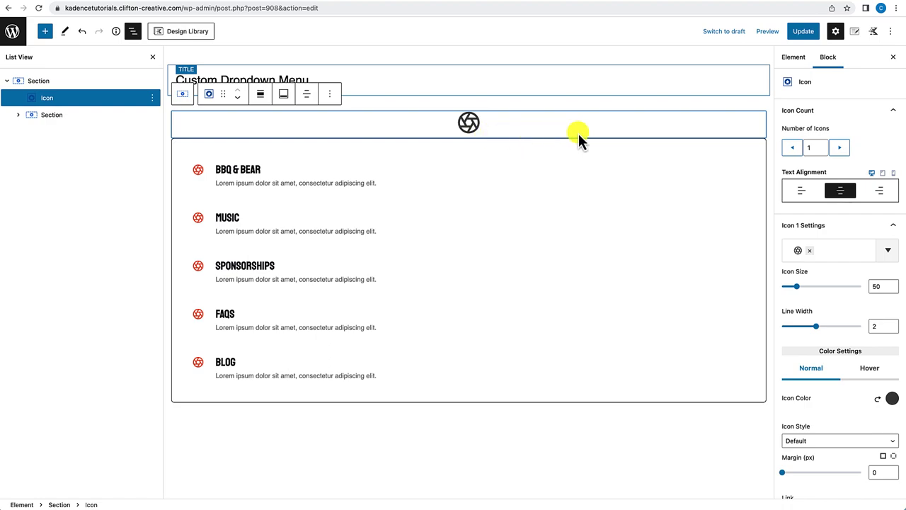
Replace the Icon block's default icon with the solid upward caret, searching the icon library for "caret".
left_click(809, 250)
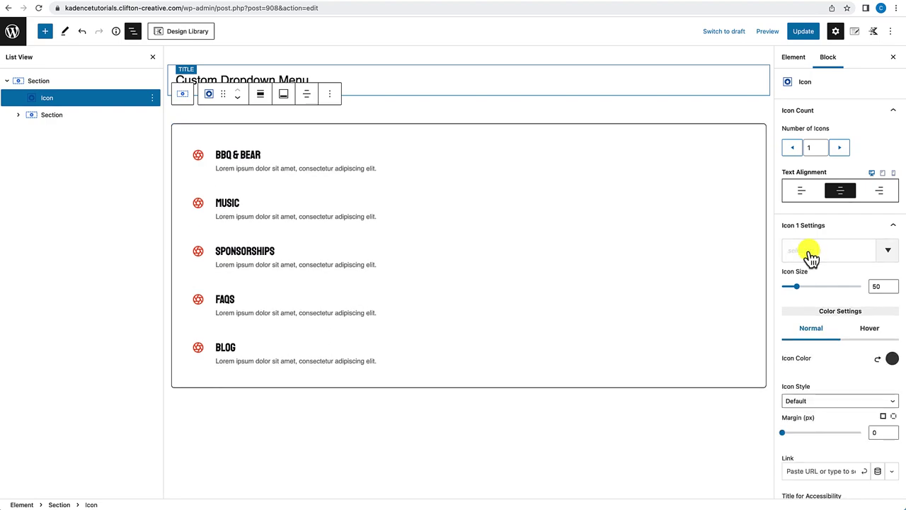
left_click(810, 253)
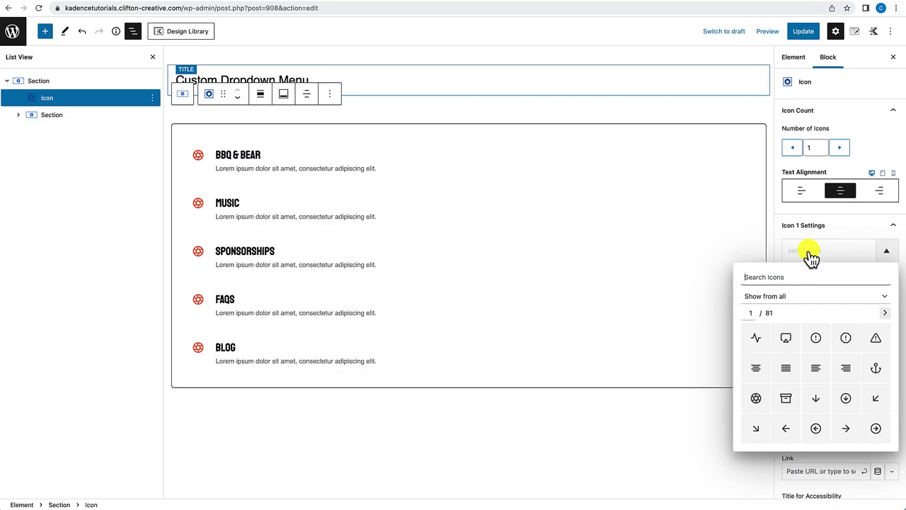
type("car")
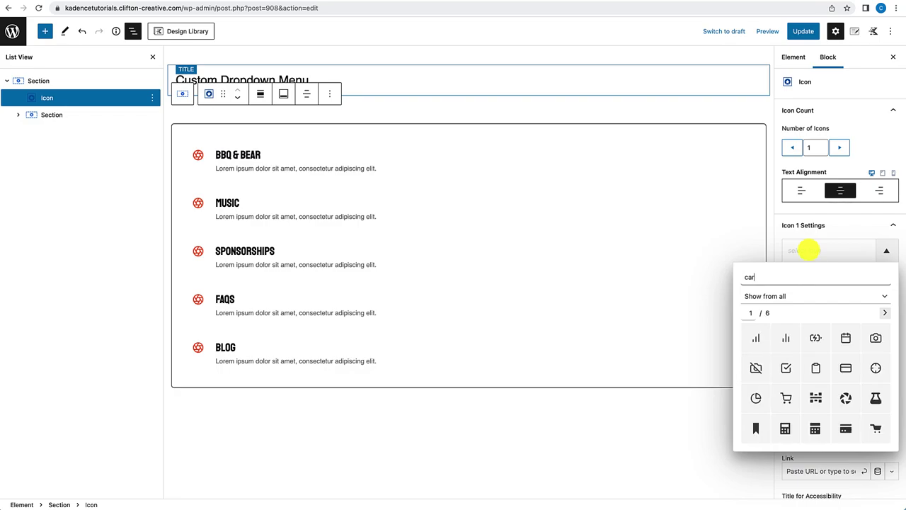
type("et")
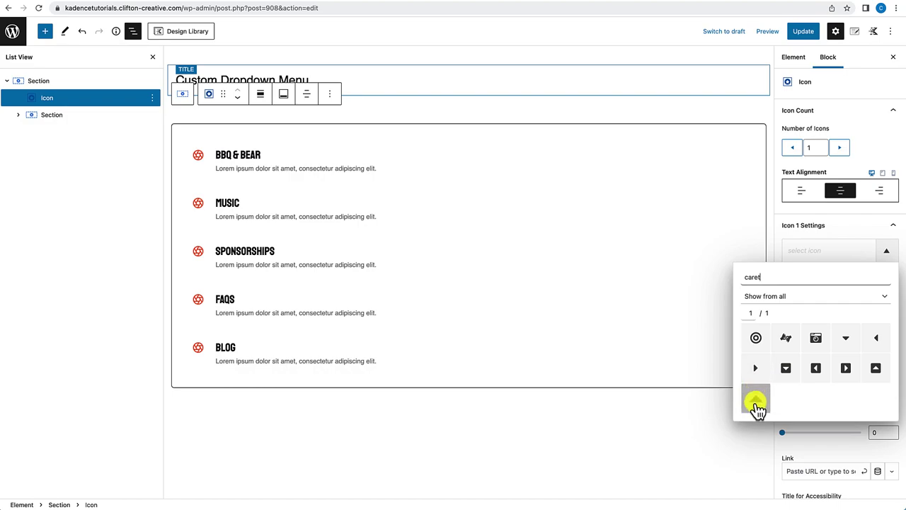
left_click(756, 401)
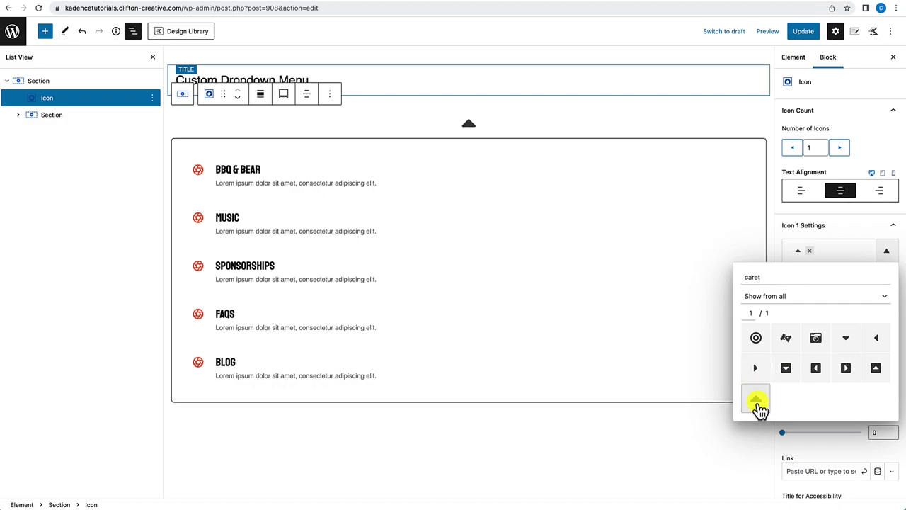
left_click(782, 234)
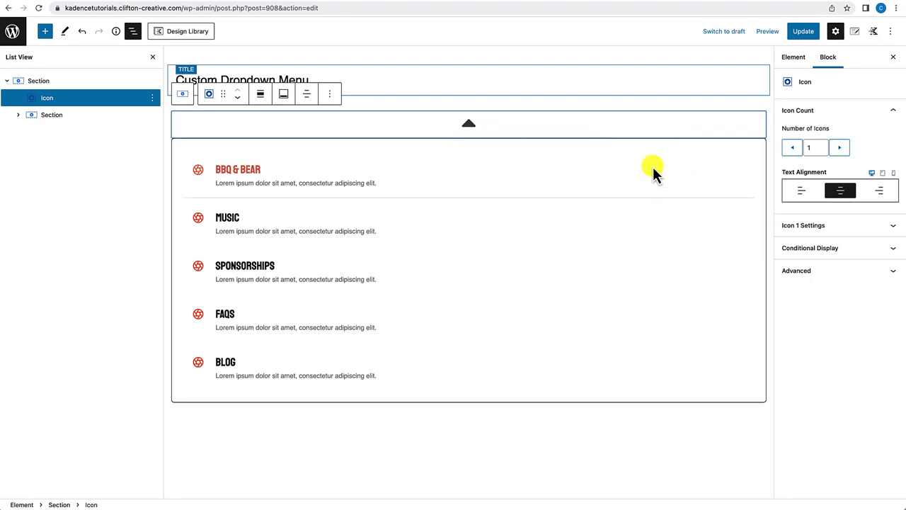
left_click(800, 227)
scroll(811, 318, "down", 1)
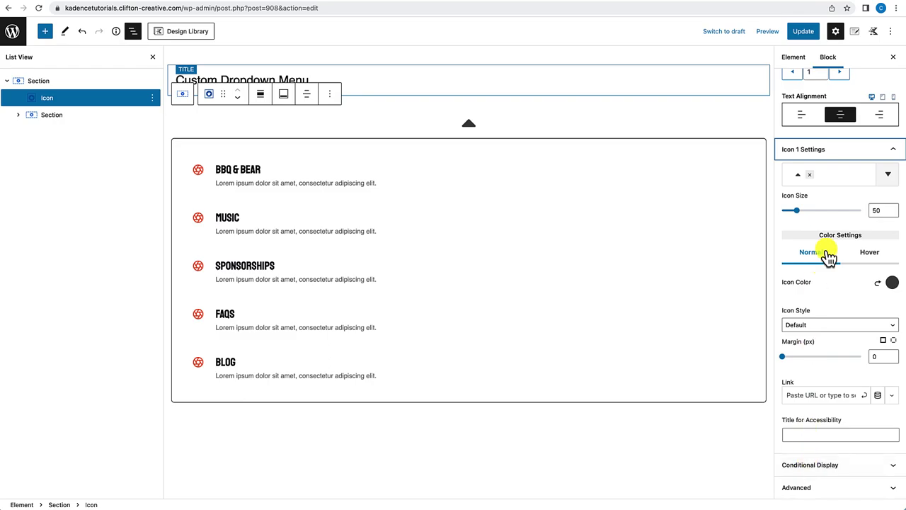
scroll(827, 256, "up", 1)
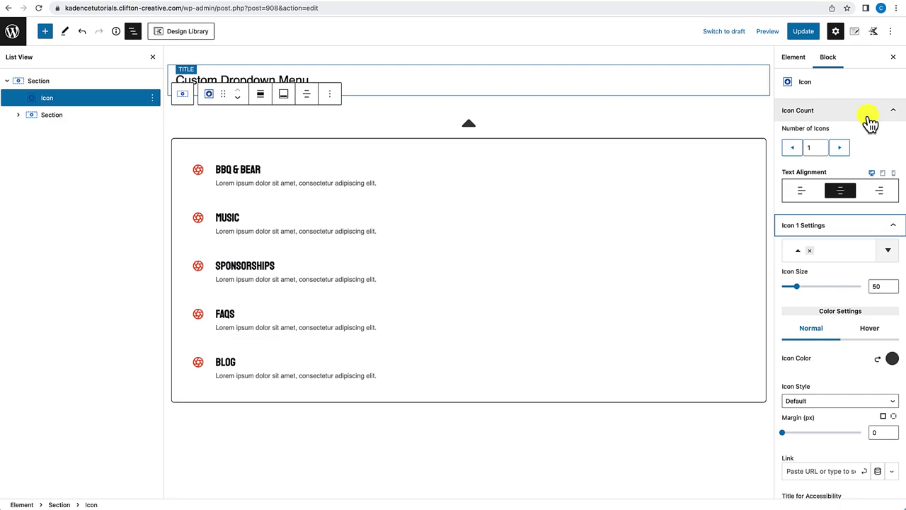
Set the inner Section's top margin to -27 px so its upper edge meets the caret icon.
left_click(65, 117)
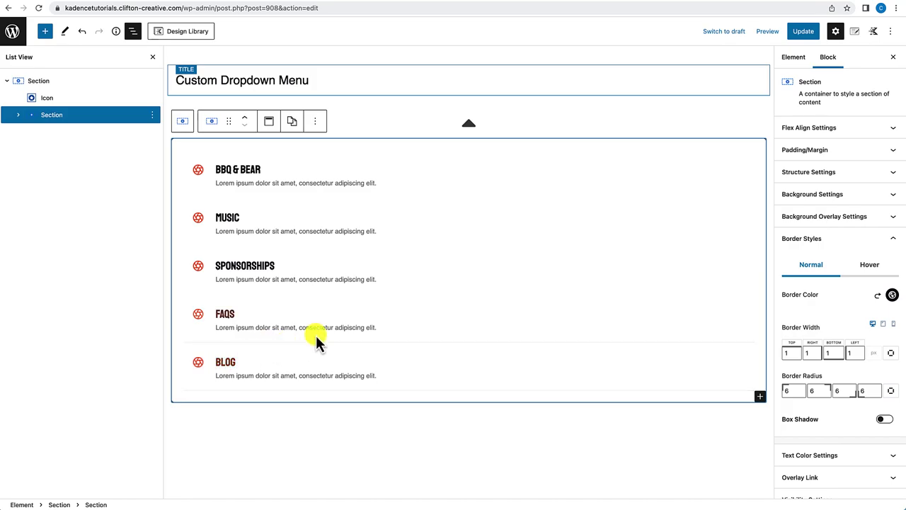
left_click(827, 164)
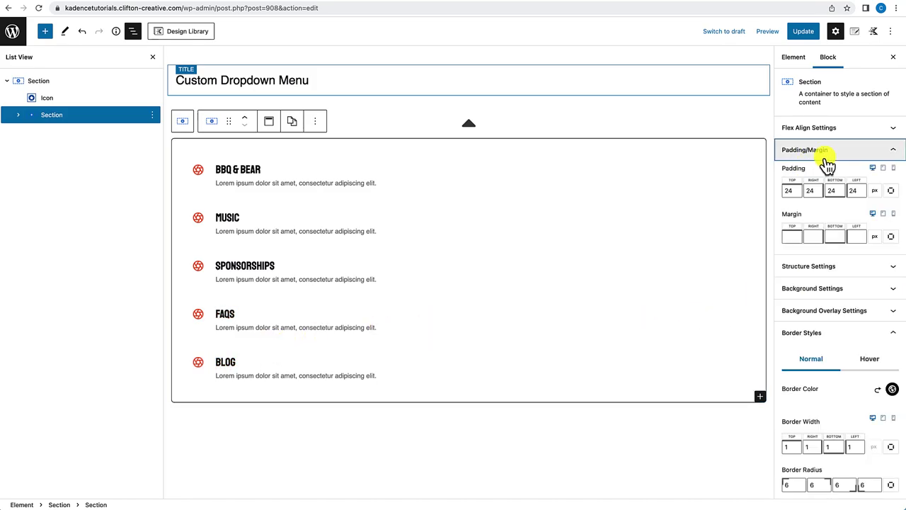
left_click(792, 238)
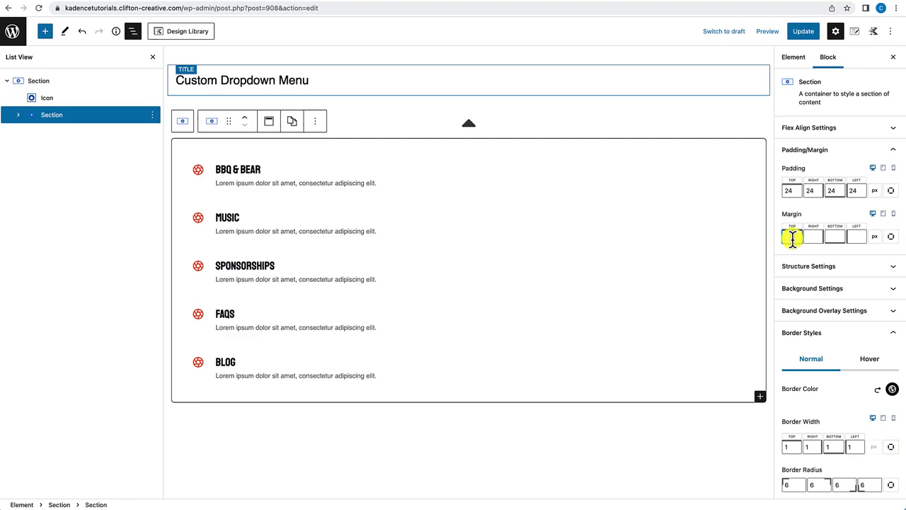
type("-")
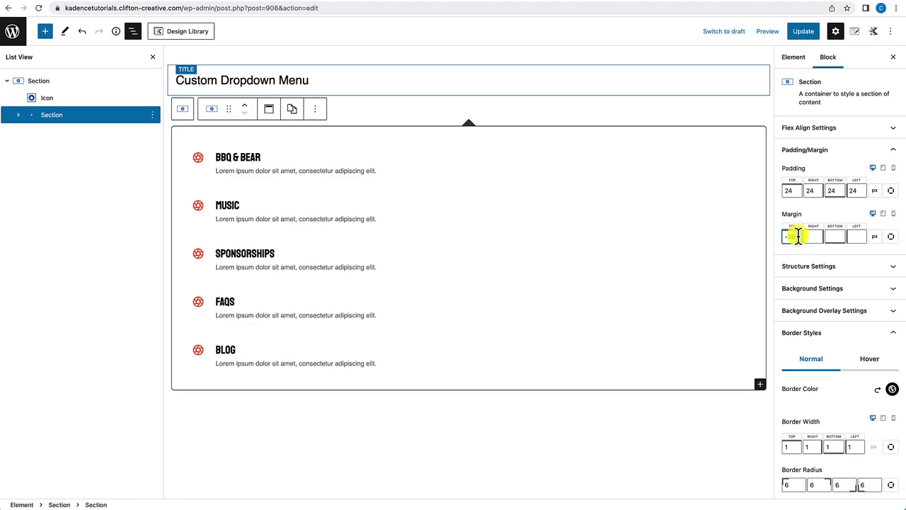
type("1")
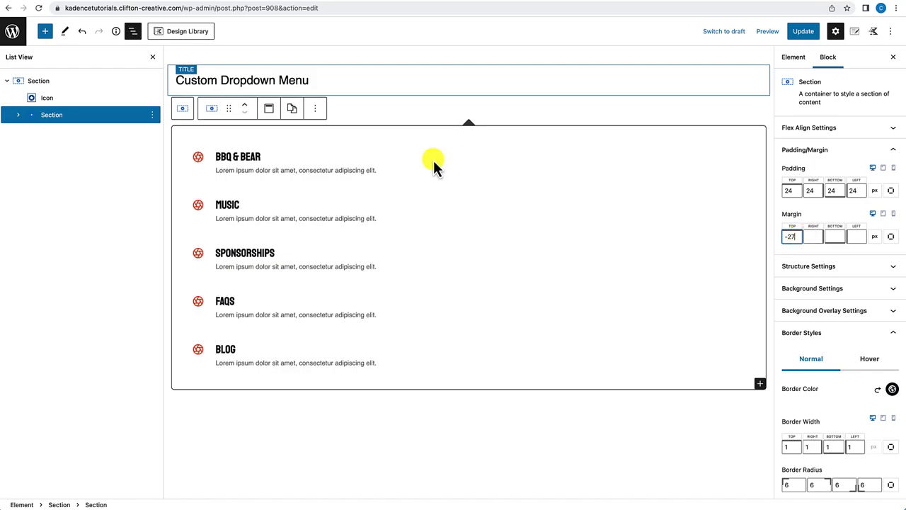
Set the caret icon's size to 45 and update the element.
left_click(85, 101)
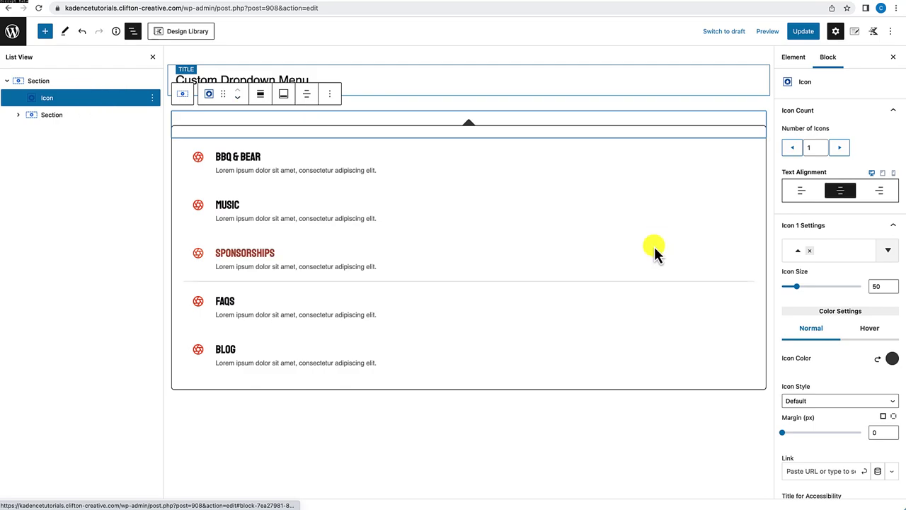
double_click(862, 290)
type("45")
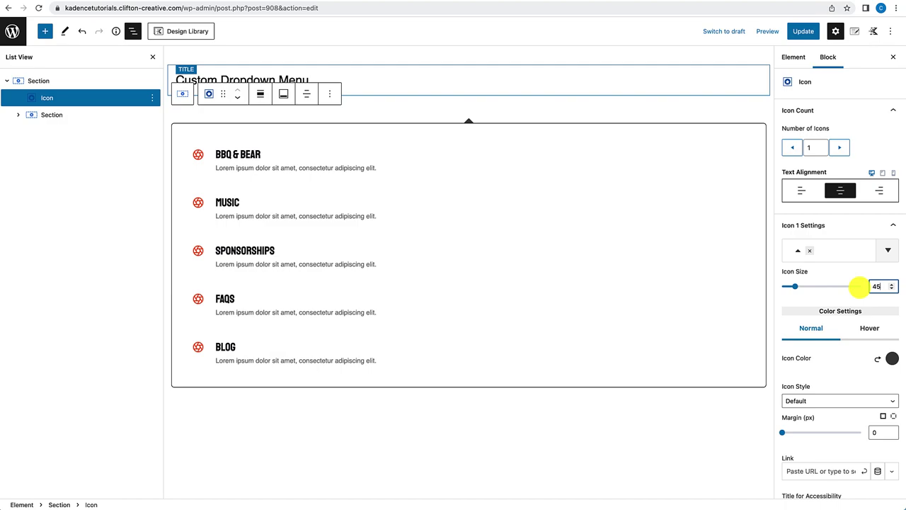
left_click(802, 34)
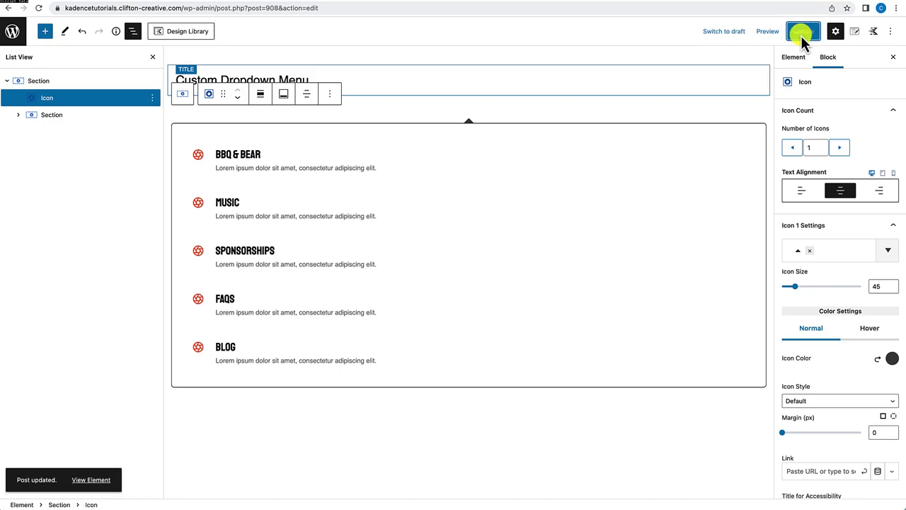
Reload the BBQ-Beer Fest home page and check the caret and position of the Pricing dropdown.
left_click(230, 4)
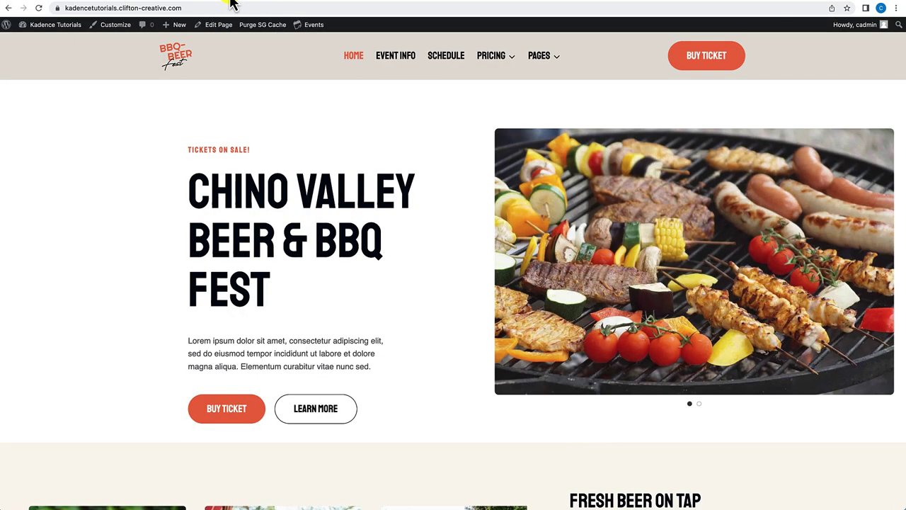
left_click(37, 8)
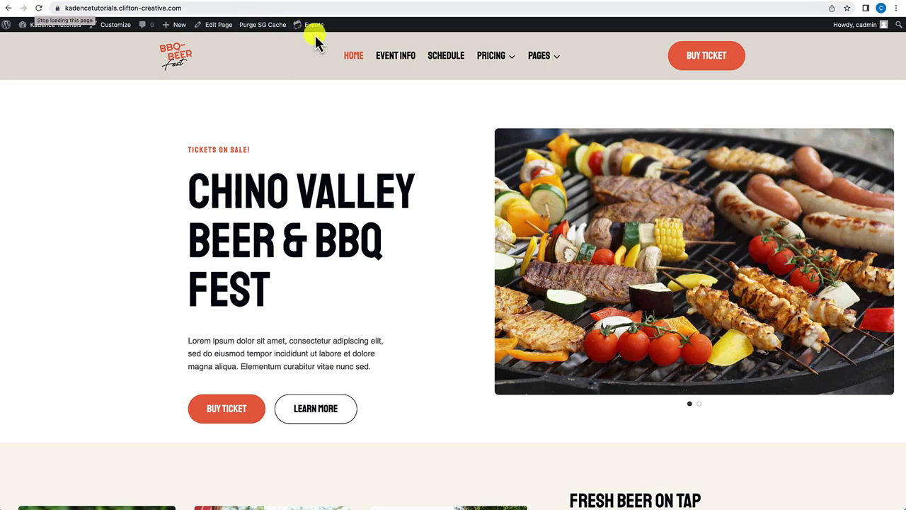
mouse_move(479, 57)
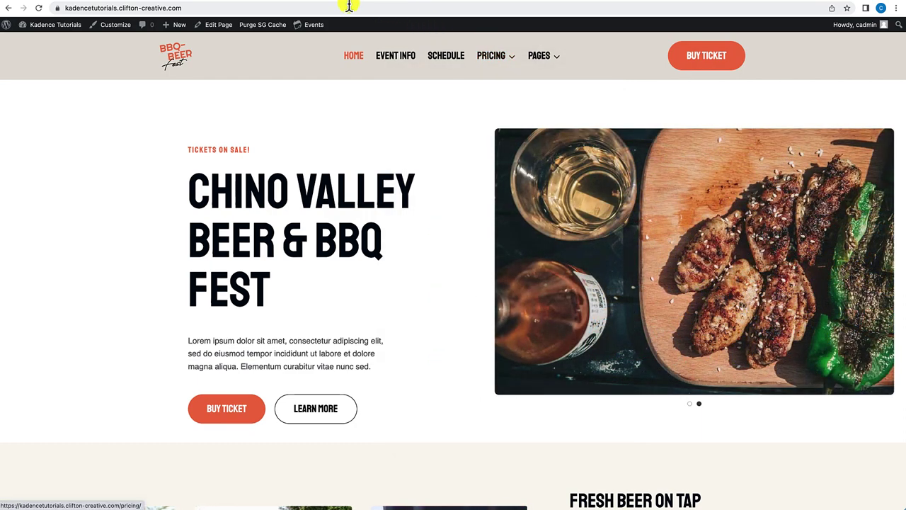
Return to the element editor, set the outer Section's top margin to -30 px and update the element.
left_click(203, 3)
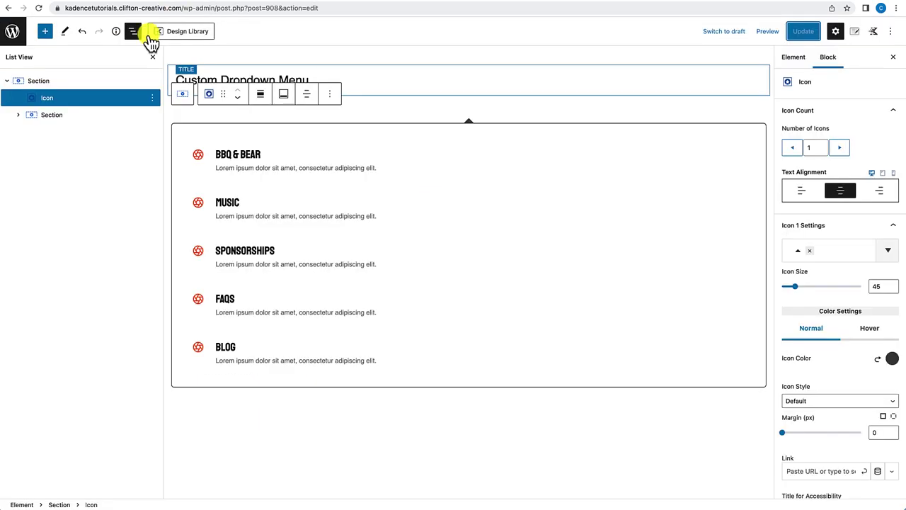
left_click(42, 81)
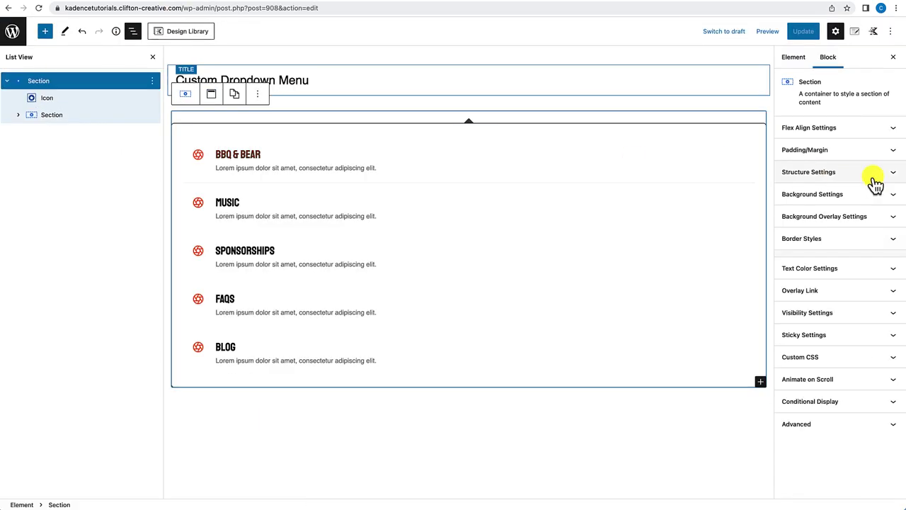
left_click(846, 151)
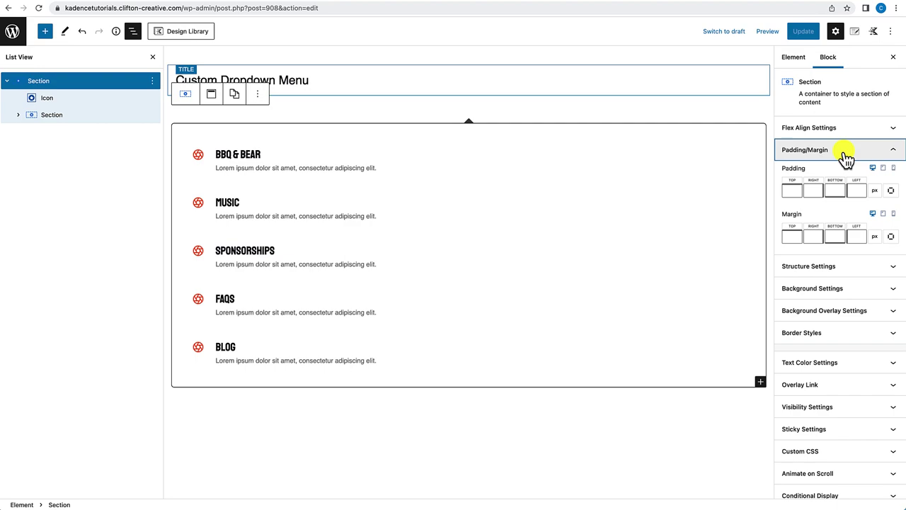
left_click(796, 237)
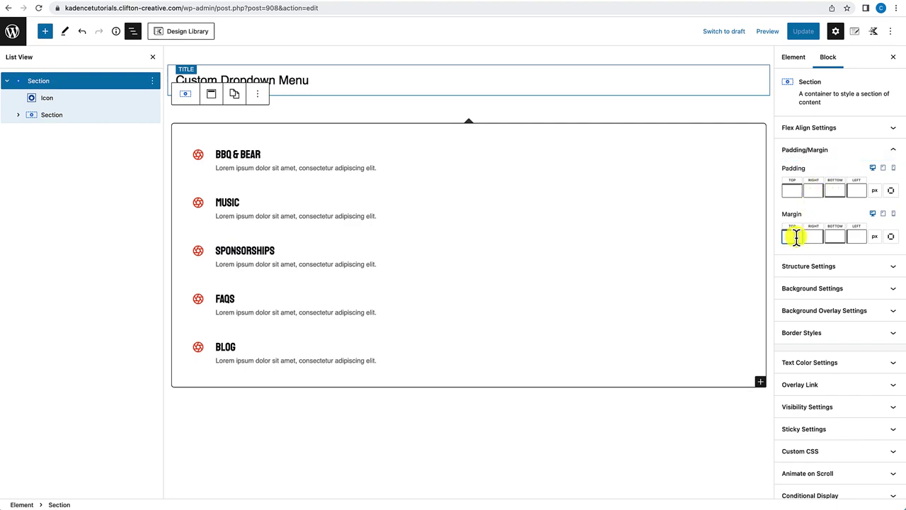
type("-30")
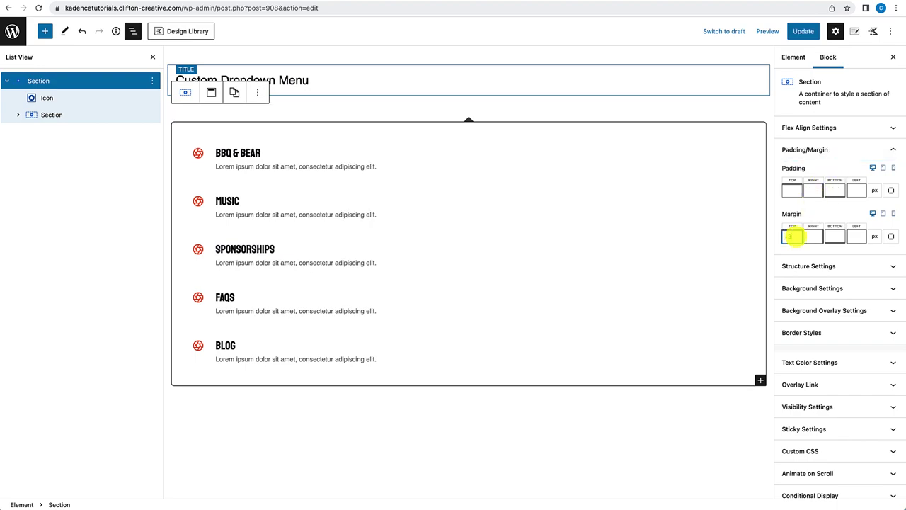
left_click(805, 33)
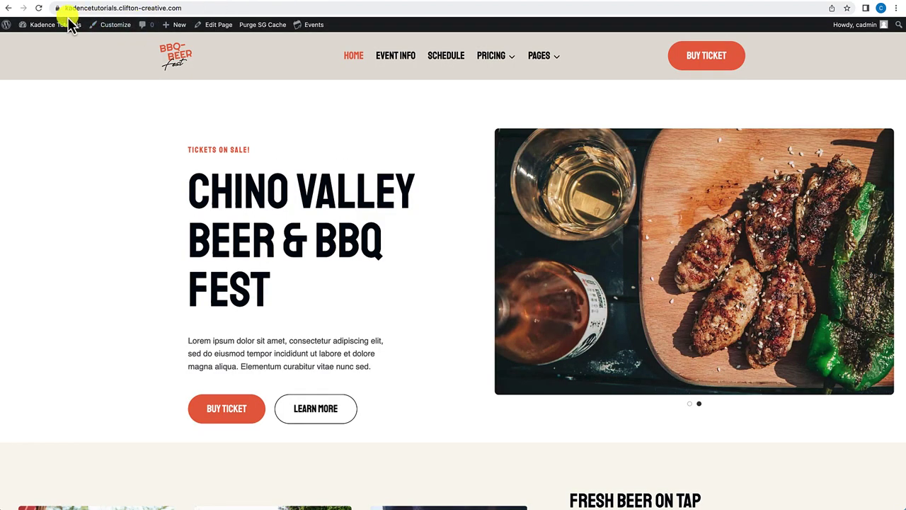
Reload the festival home page, inspect the Pricing dropdown and compare it with Kadence WP's Support dropdown.
left_click(38, 9)
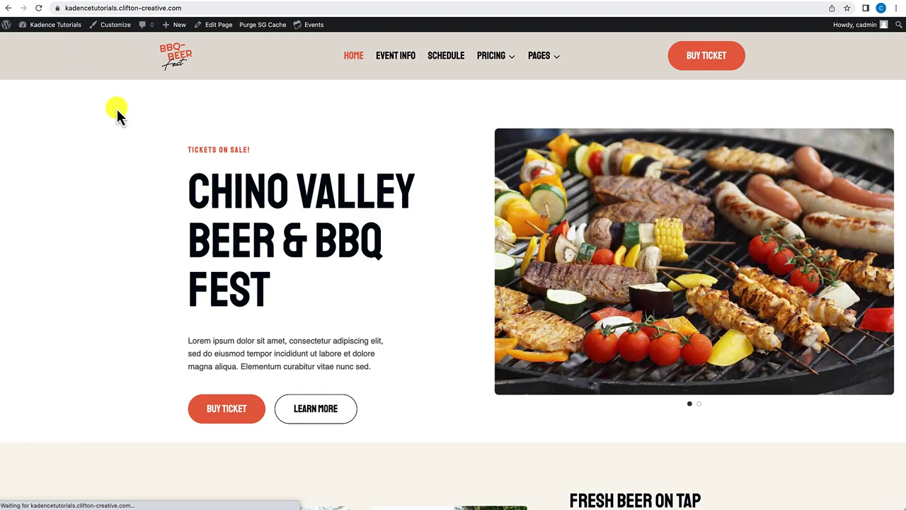
mouse_move(494, 58)
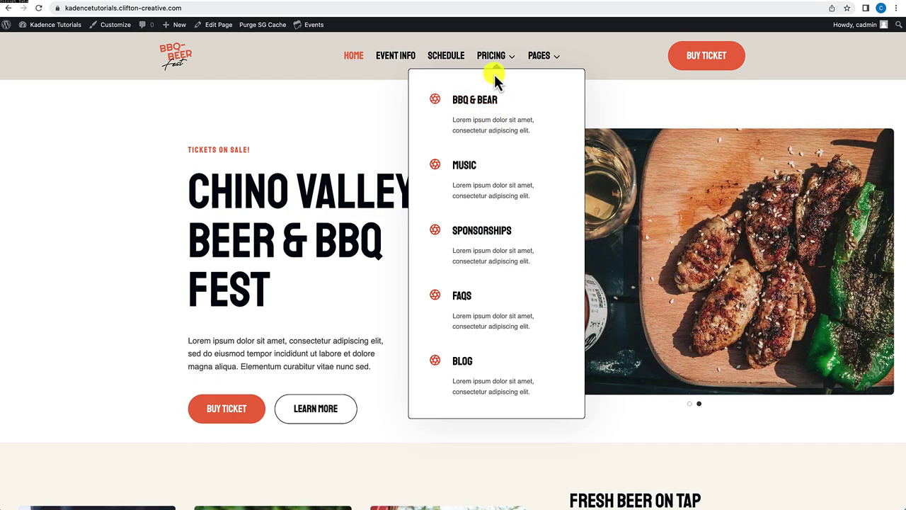
left_click(259, 3)
mouse_move(569, 45)
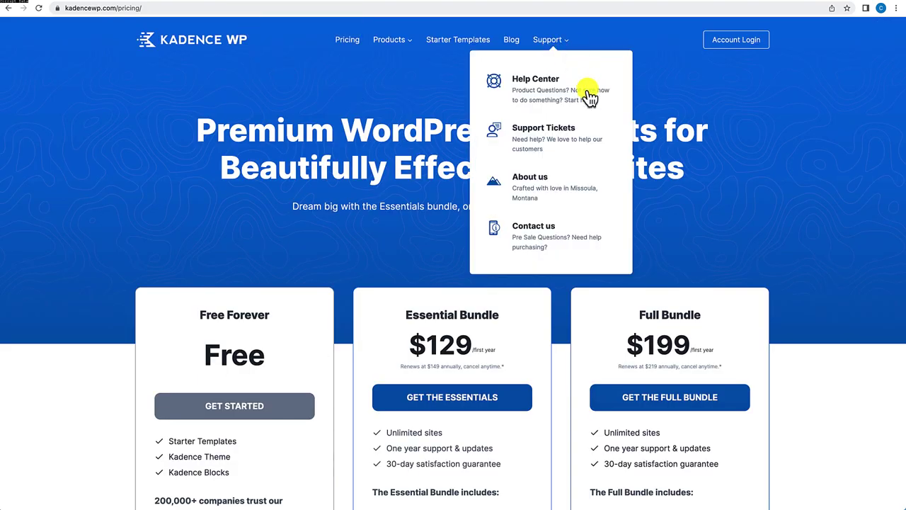
left_click(237, 3)
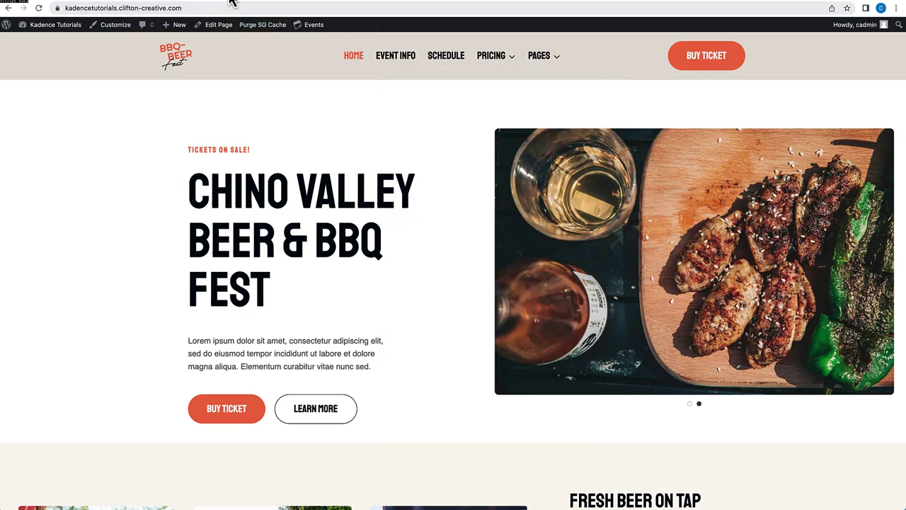
Return to the element editor and set the caret icon's color to the white palette color (FFFFFF).
left_click(205, 3)
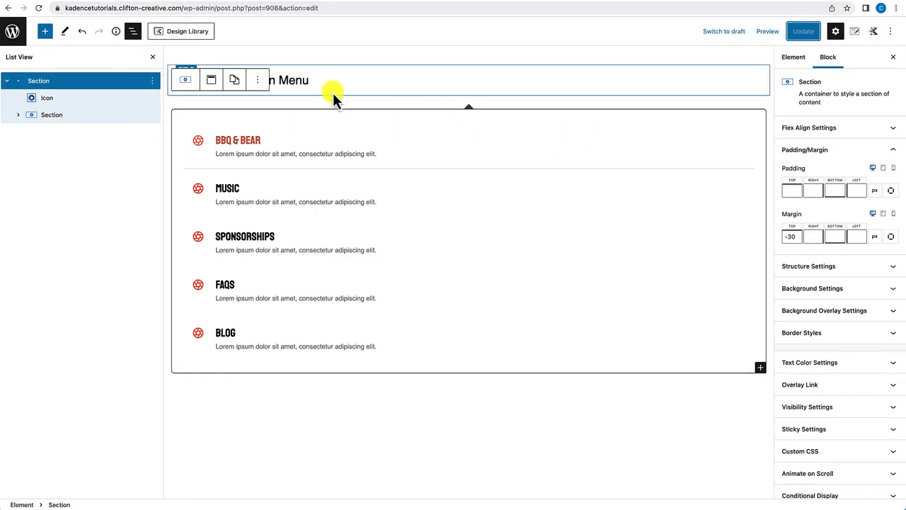
left_click(57, 101)
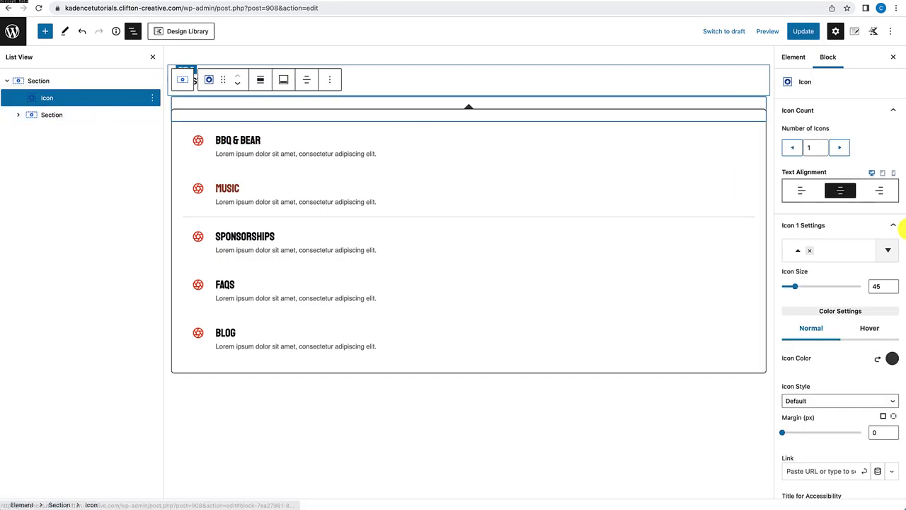
scroll(859, 304, "down", 2)
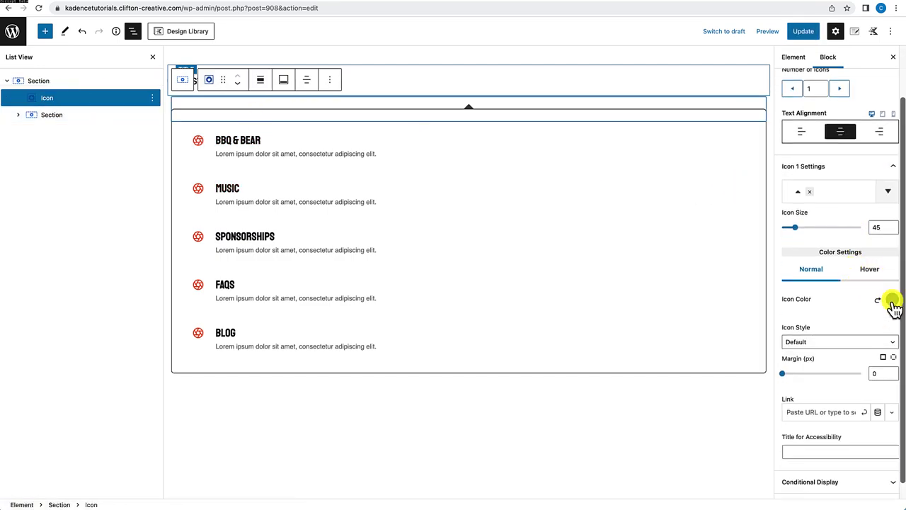
left_click(892, 300)
left_click(885, 274)
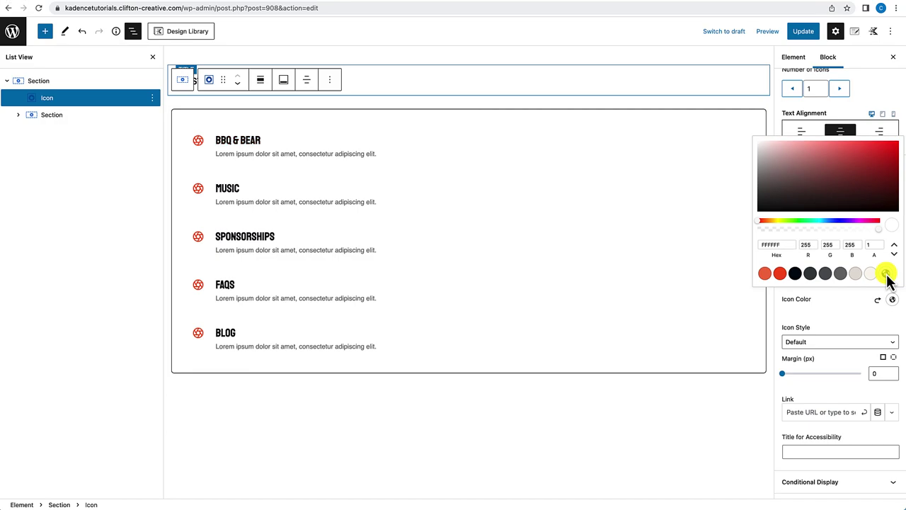
Set the inner Section's border color to the white palette color (FFFFFF) and update the element.
left_click(70, 119)
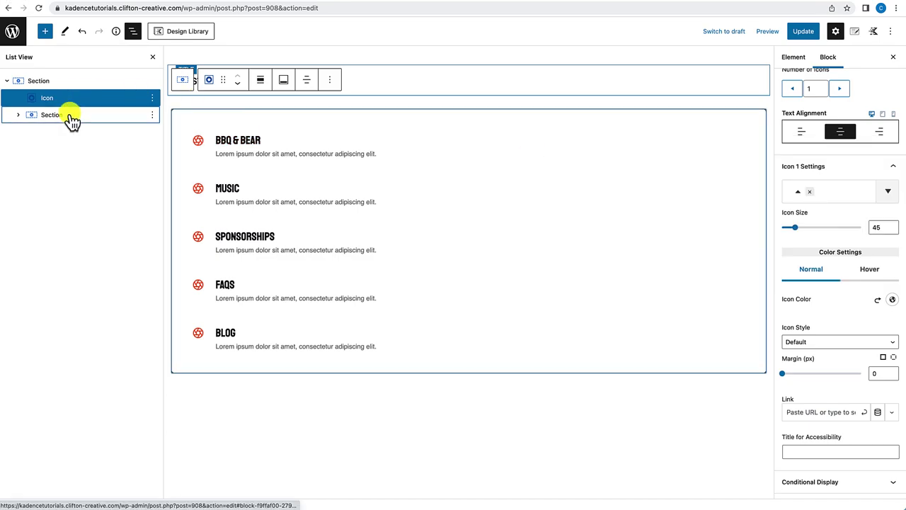
left_click(71, 119)
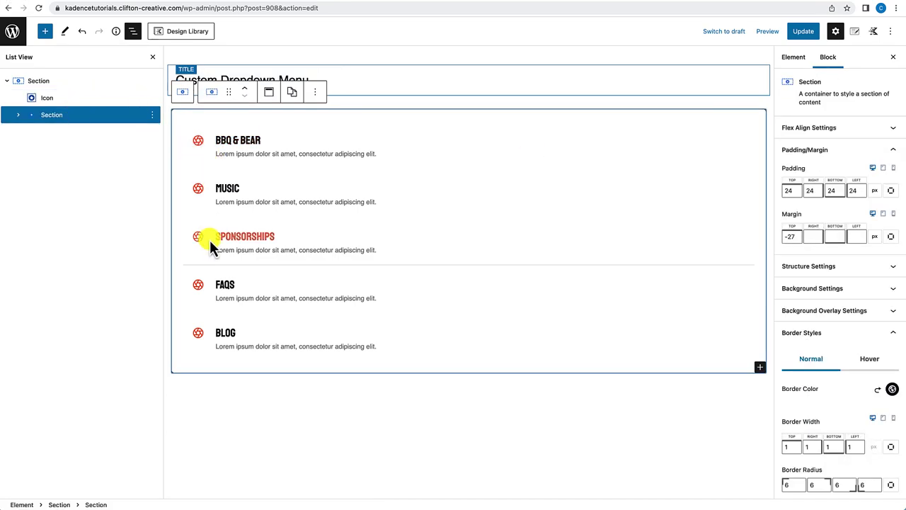
scroll(863, 400, "down", 2)
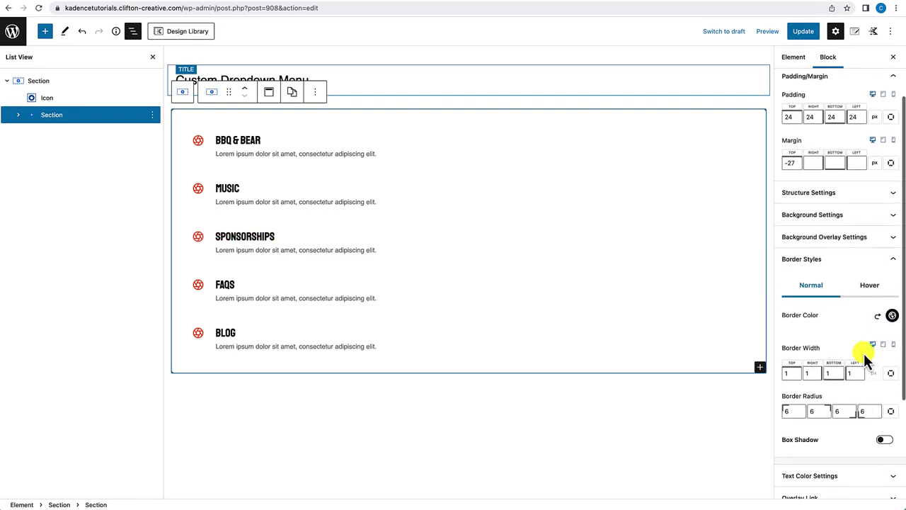
left_click(892, 316)
left_click(885, 290)
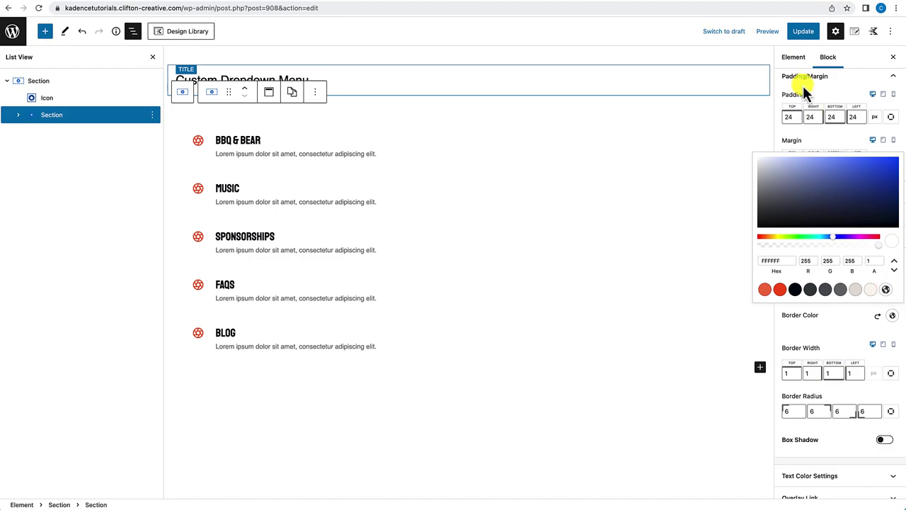
left_click(804, 32)
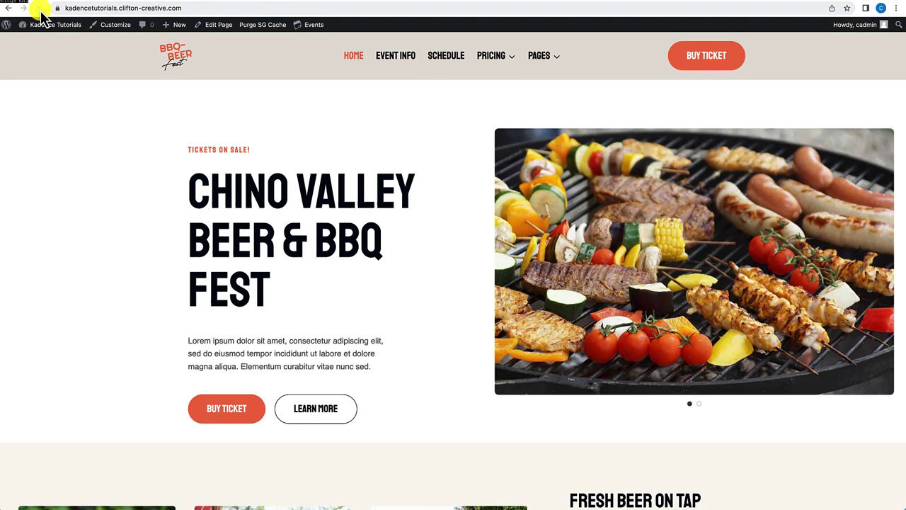
Check the Pricing dropdown's caret and border on the reloaded home page against Kadence WP's Support dropdown.
mouse_move(488, 62)
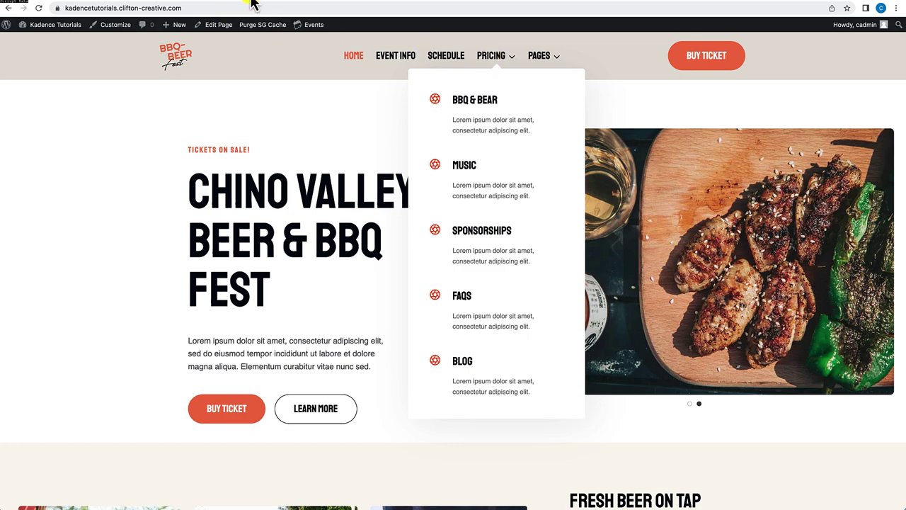
key("ctrl+Tab")
mouse_move(549, 43)
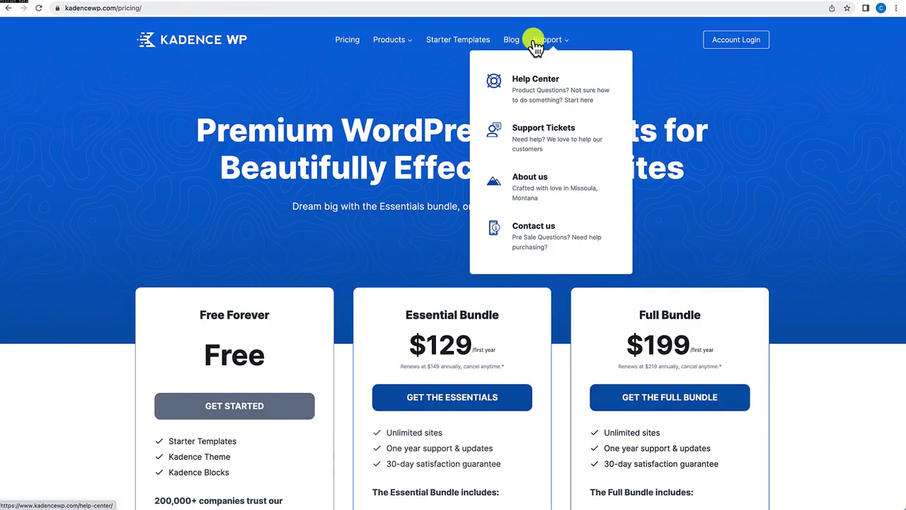
left_click(219, 3)
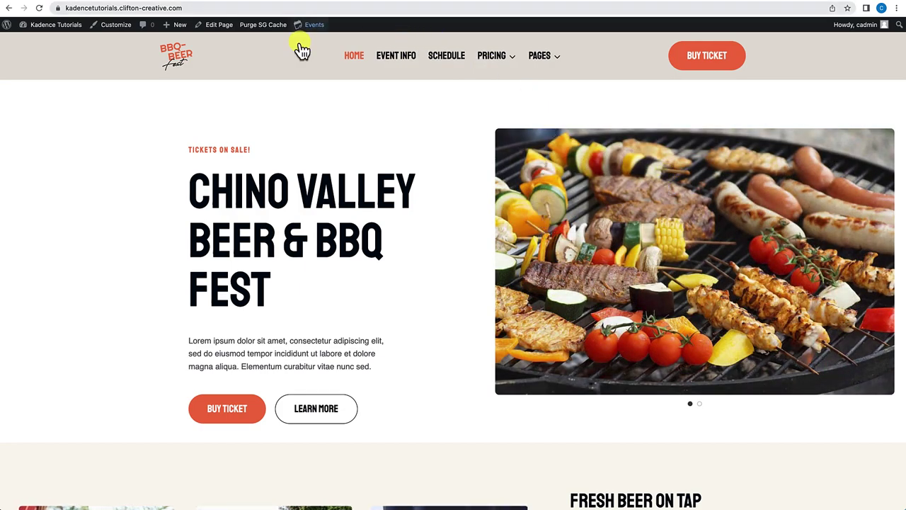
mouse_move(489, 61)
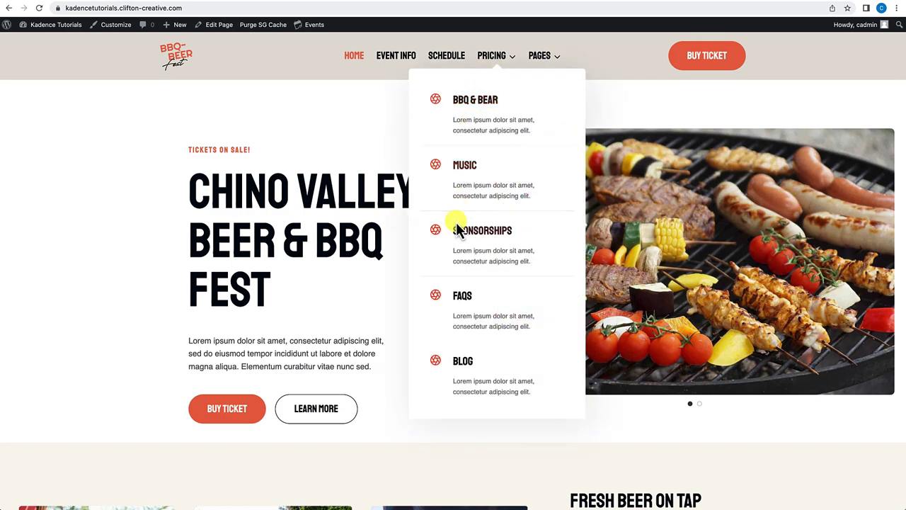
Open the browser's page inspector on the festival home page and preview it as an iPhone 12 Pro.
right_click(342, 141)
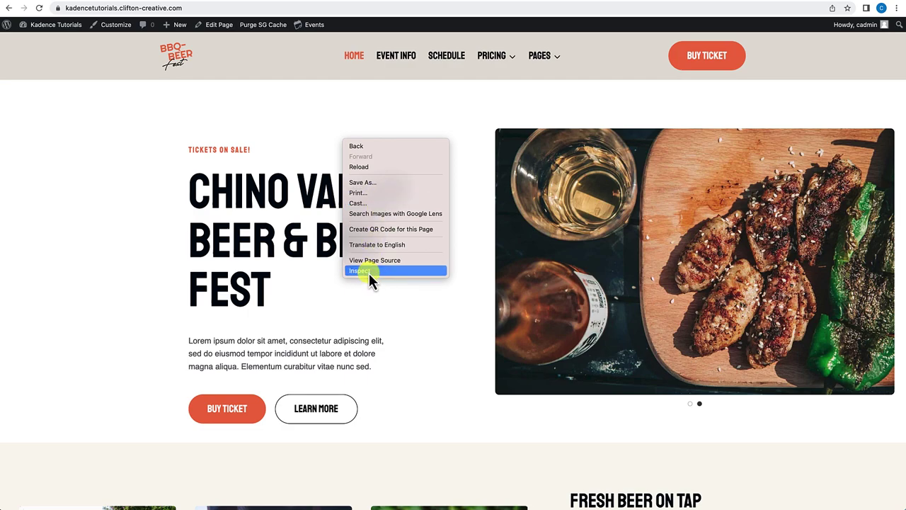
left_click(369, 273)
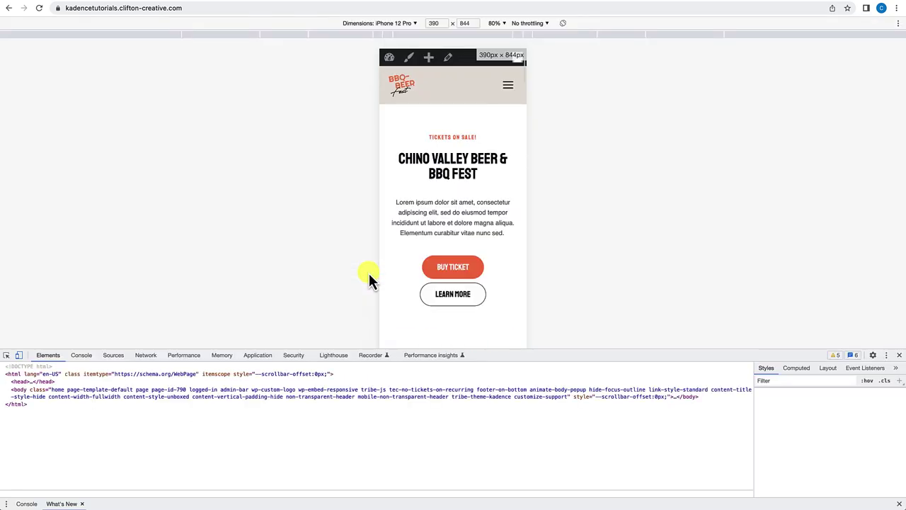
left_click(18, 357)
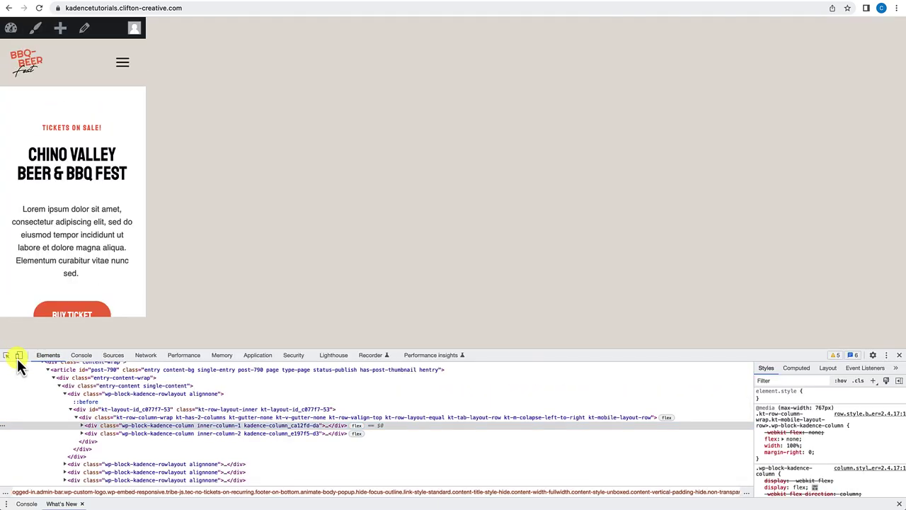
left_click(17, 357)
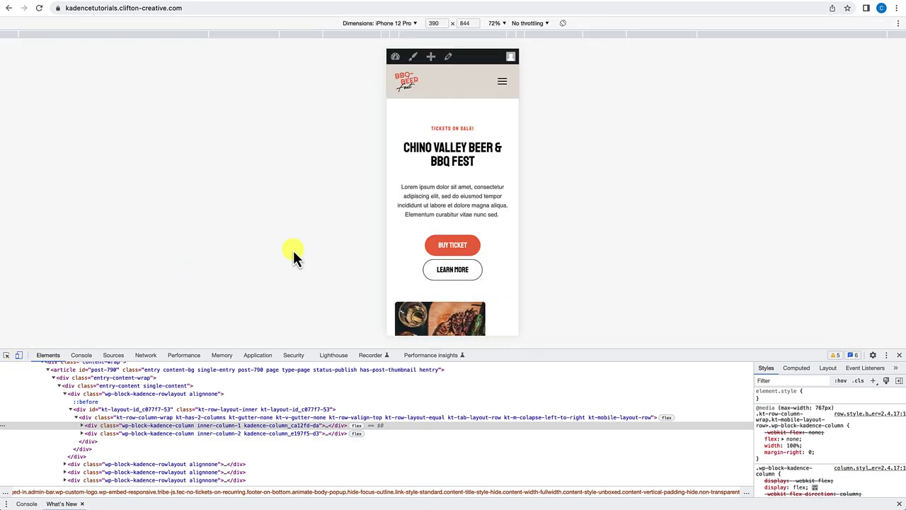
Open the mobile navigation drawer, examine the info boxes in the expanded Pricing submenu, and close the inspector and drawer.
left_click(449, 241)
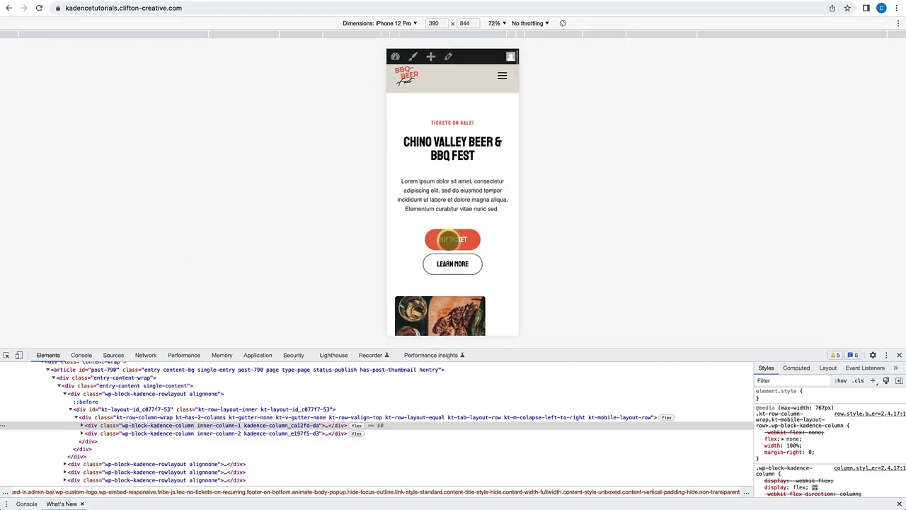
left_click(502, 81)
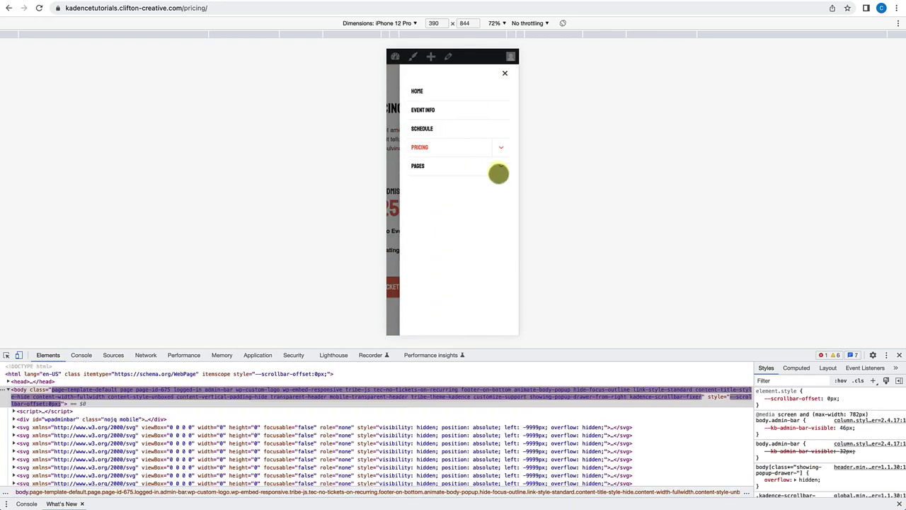
left_click(502, 145)
scroll(478, 150, "down", 1)
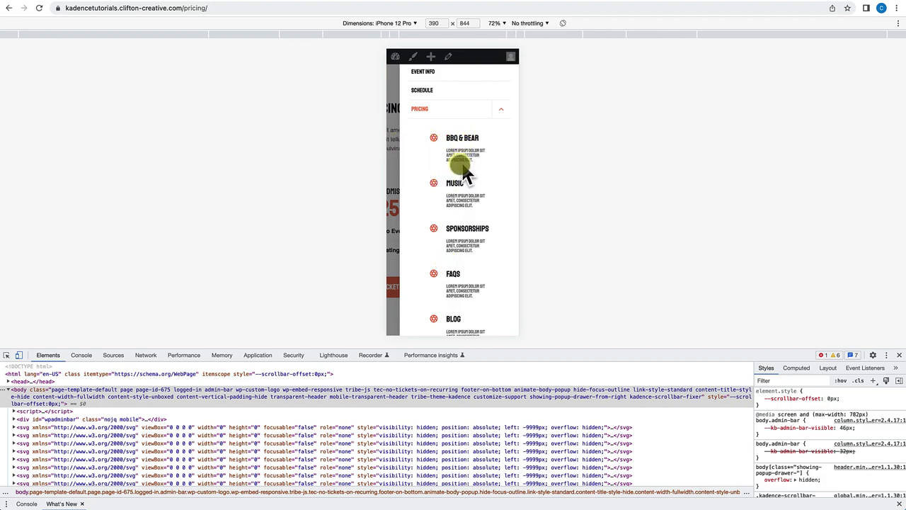
scroll(457, 234, "down", 2)
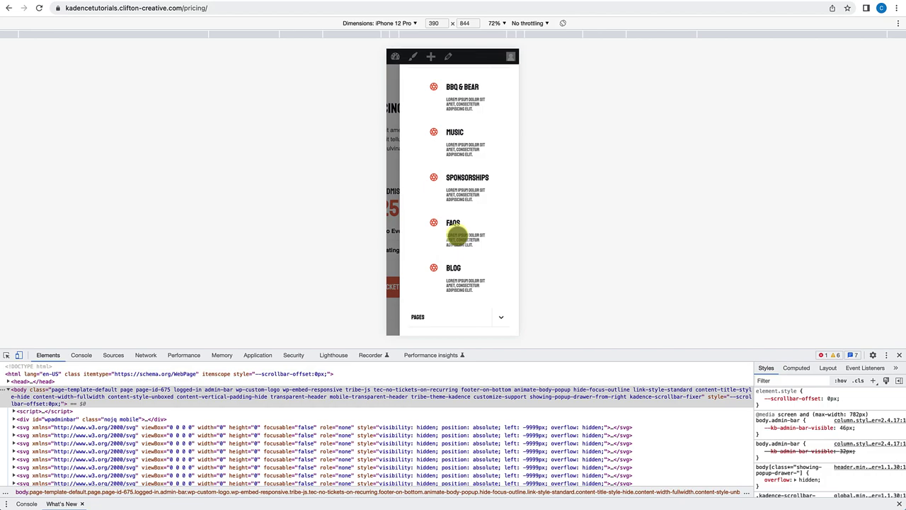
scroll(453, 233, "up", 3)
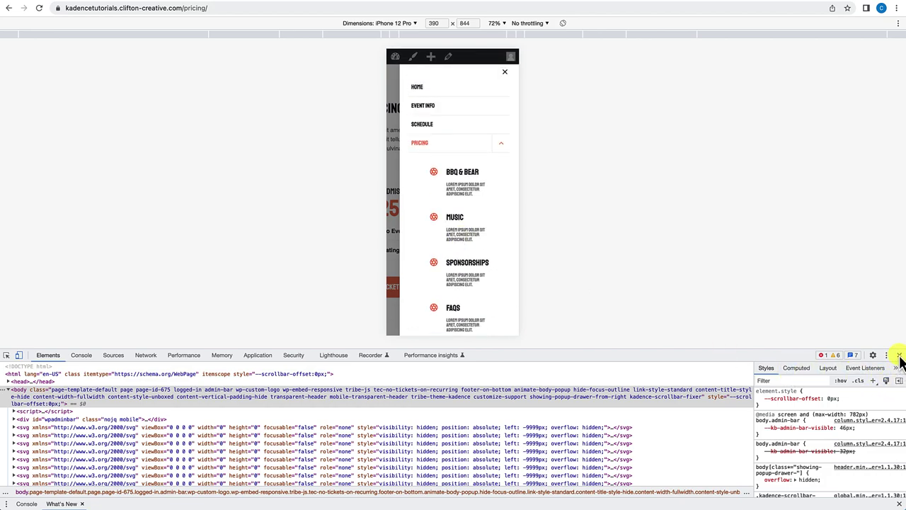
left_click(899, 355)
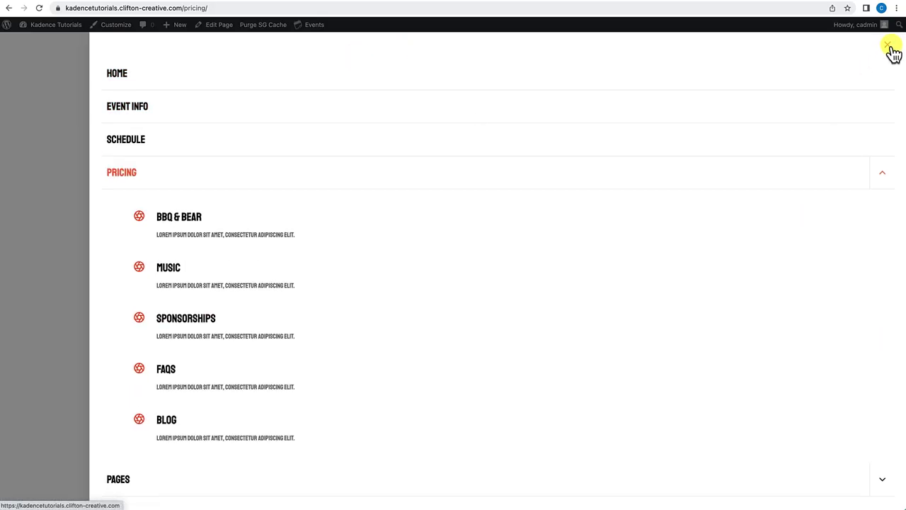
left_click(889, 46)
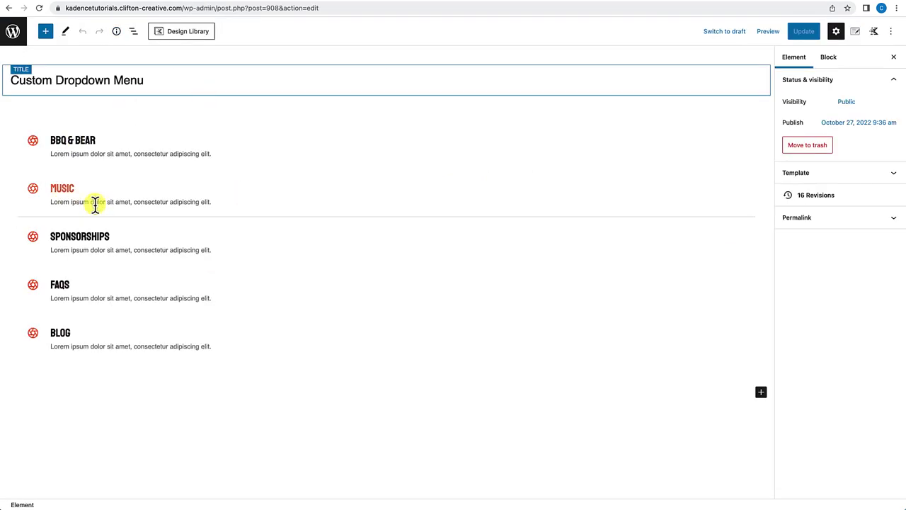
In the Custom Dropdown Menu element, set the inner Section's mobile padding to 12 px on all sides.
left_click(133, 31)
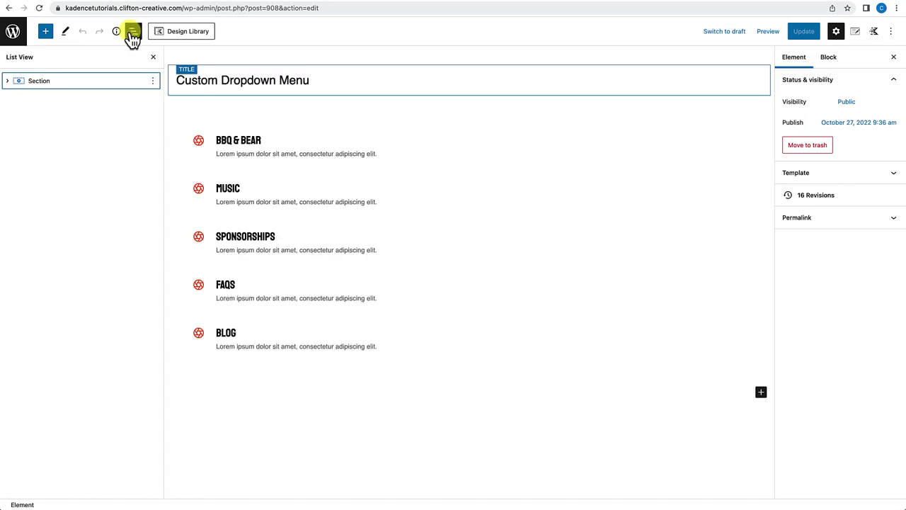
left_click(7, 81)
left_click(7, 80)
left_click(48, 123)
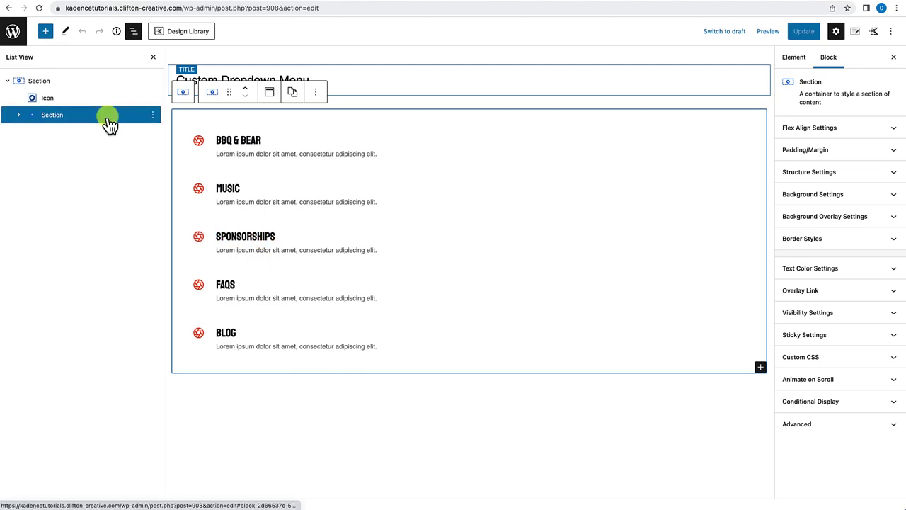
left_click(850, 160)
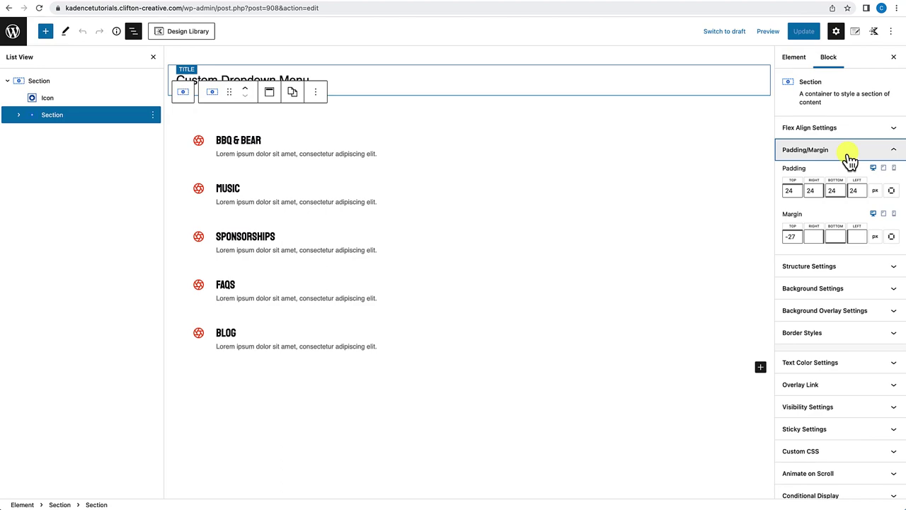
left_click(893, 171)
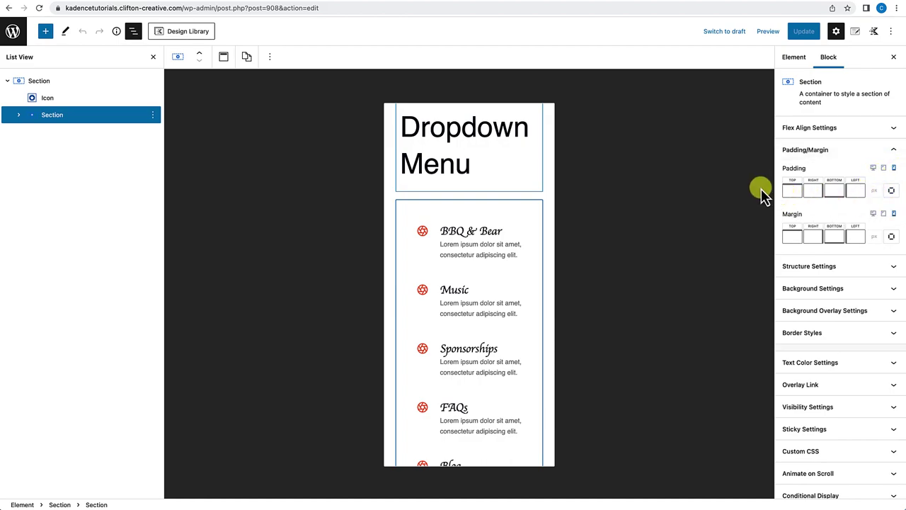
left_click(890, 191)
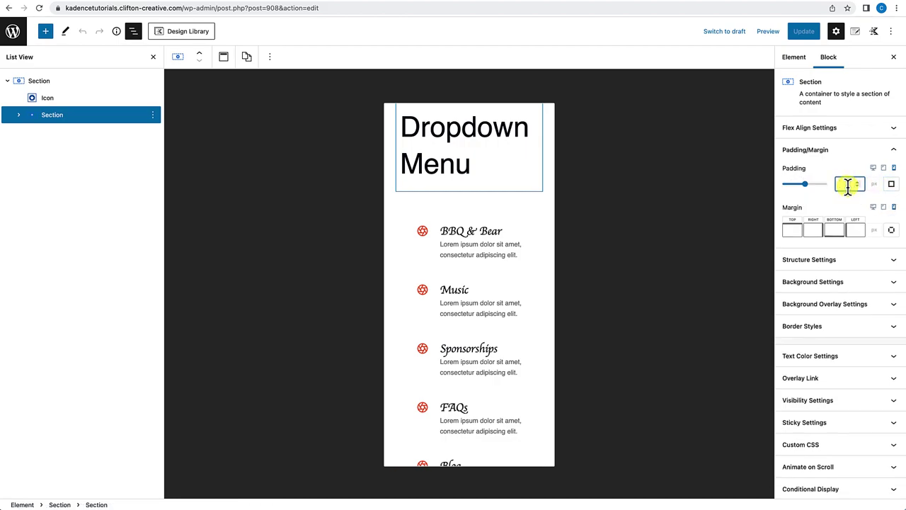
type("12")
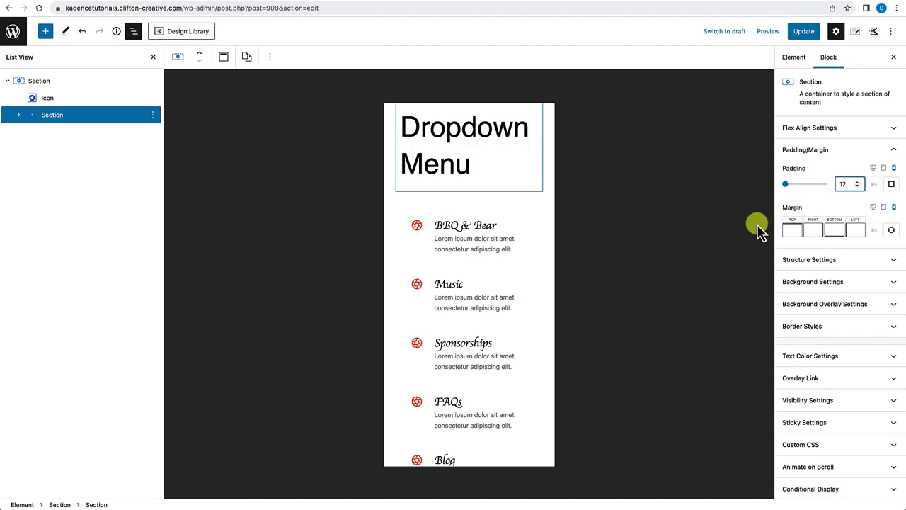
In the BBQ & Bear info box, unlink the mobile container padding sides and set right and left to 5 px.
scroll(511, 409, "down", 2)
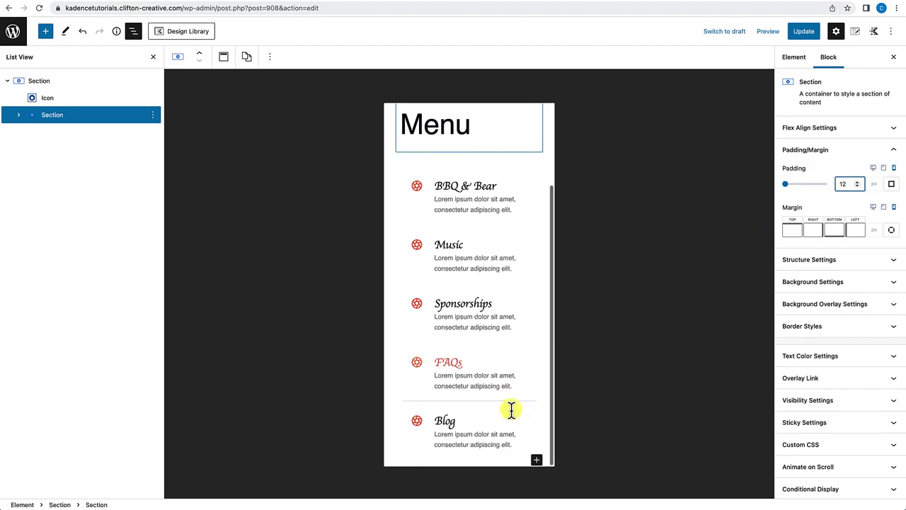
scroll(511, 410, "up", 3)
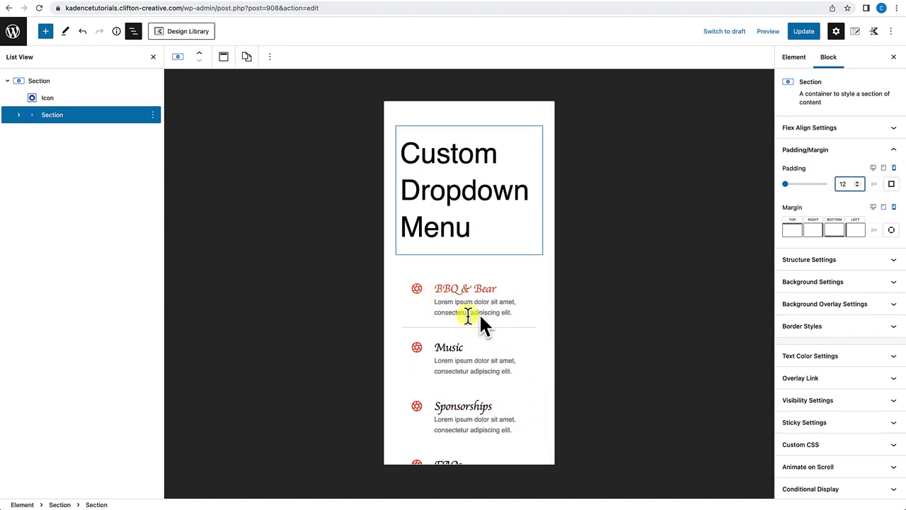
scroll(452, 340, "down", 3)
scroll(453, 336, "up", 1)
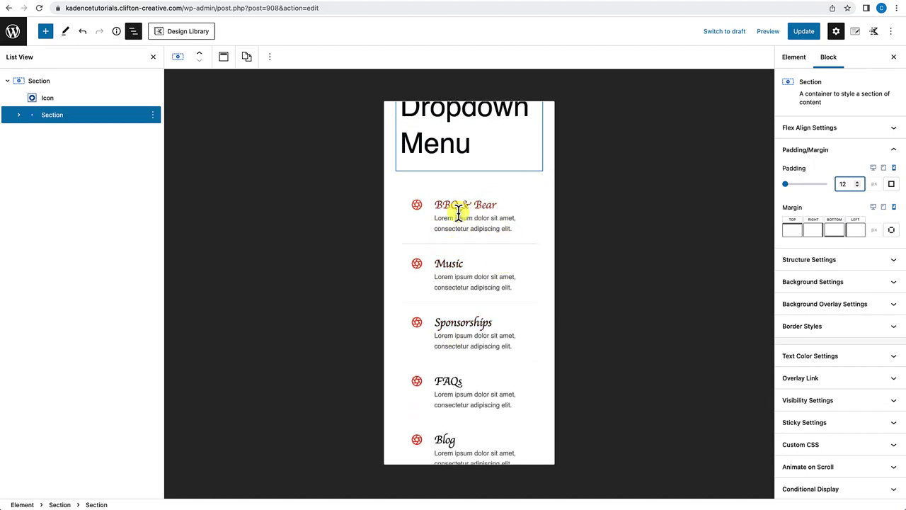
left_click(412, 243)
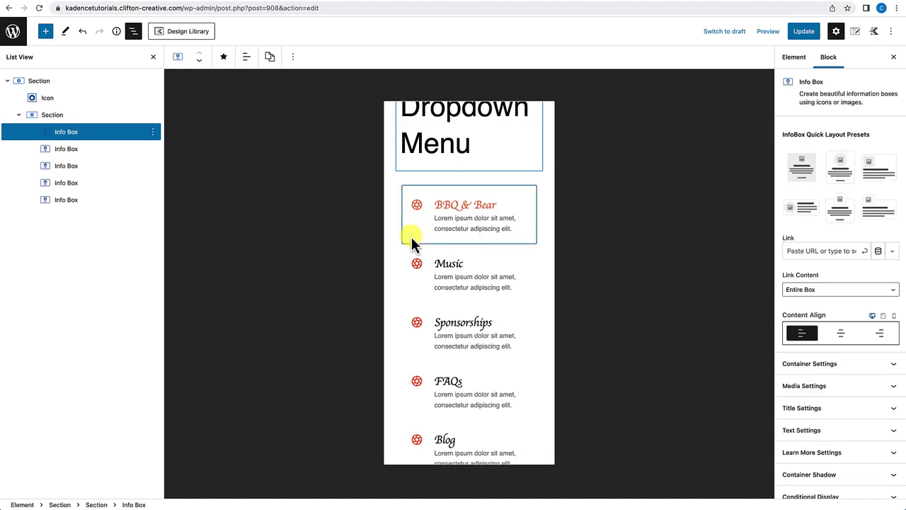
left_click(809, 363)
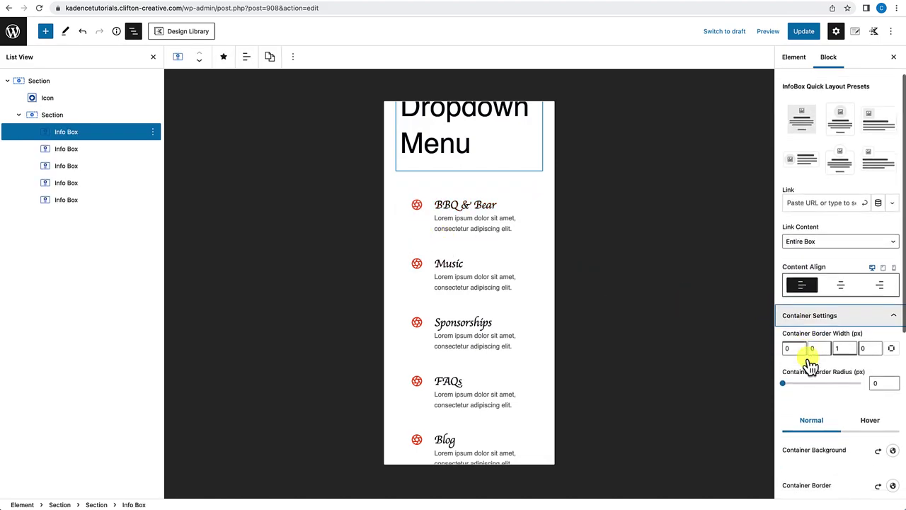
scroll(808, 364, "down", 2)
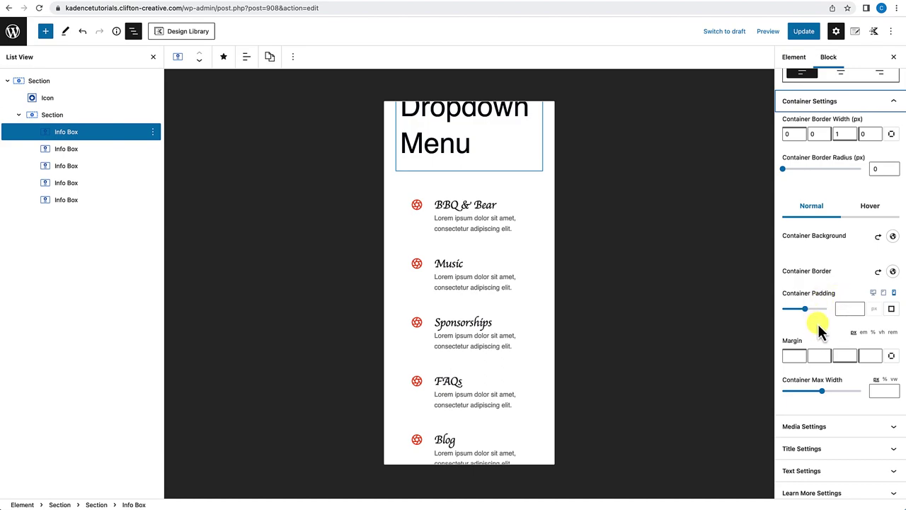
left_click(891, 309)
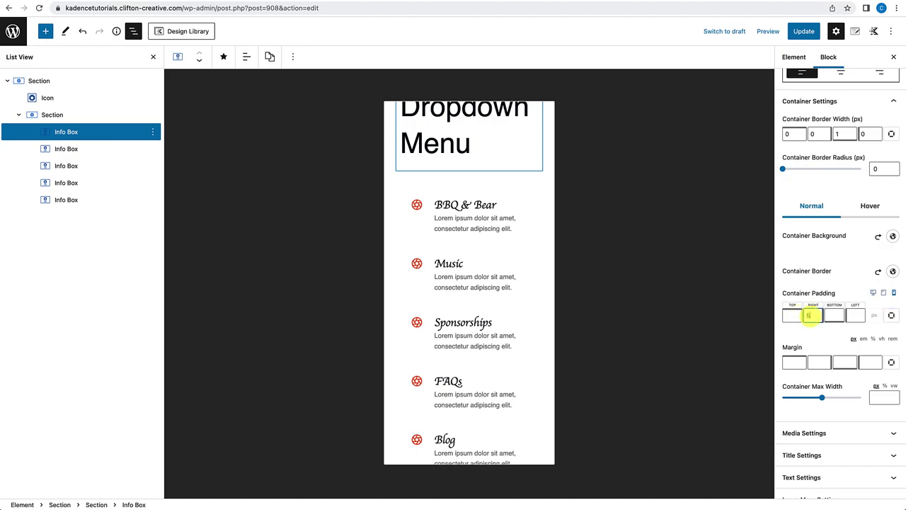
left_click(855, 315)
type("5")
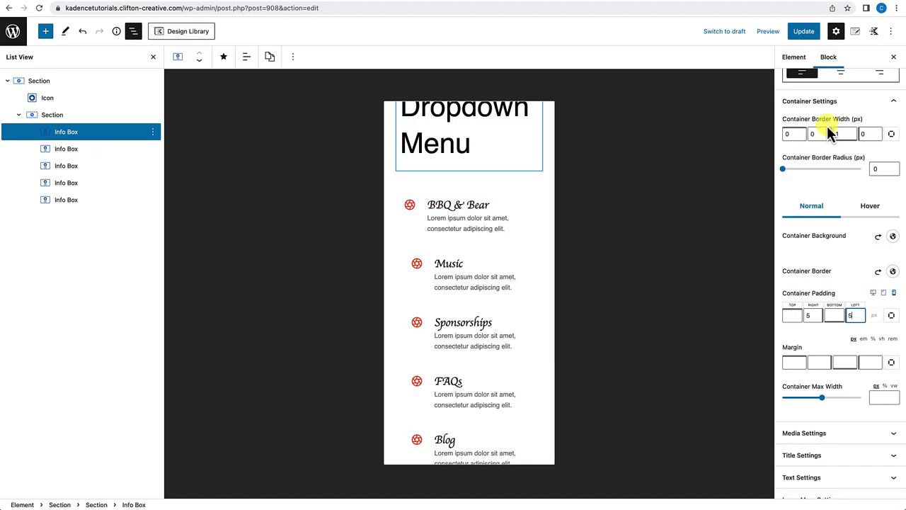
Set the BBQ & Bear info box's right and left mobile container padding to 0 px.
scroll(823, 124, "up", 2)
scroll(825, 131, "down", 2)
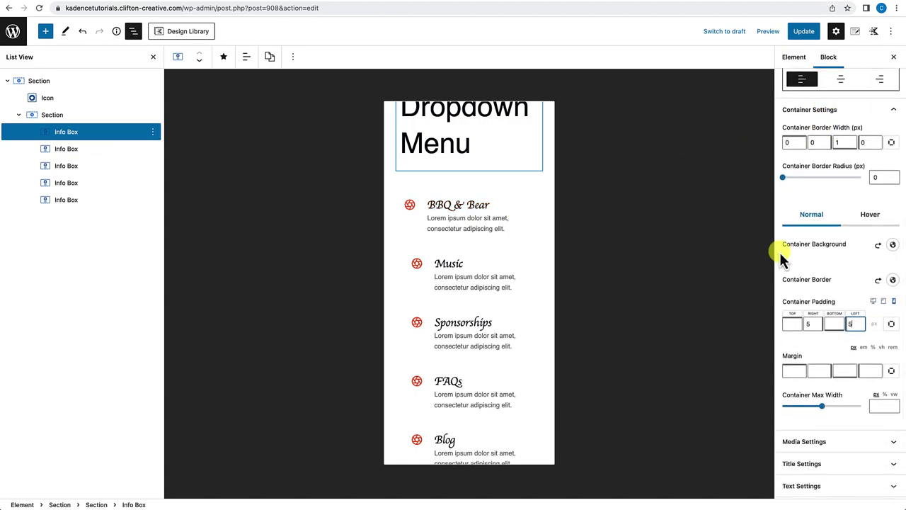
left_click(801, 325)
type("0")
double_click(849, 323)
type("0")
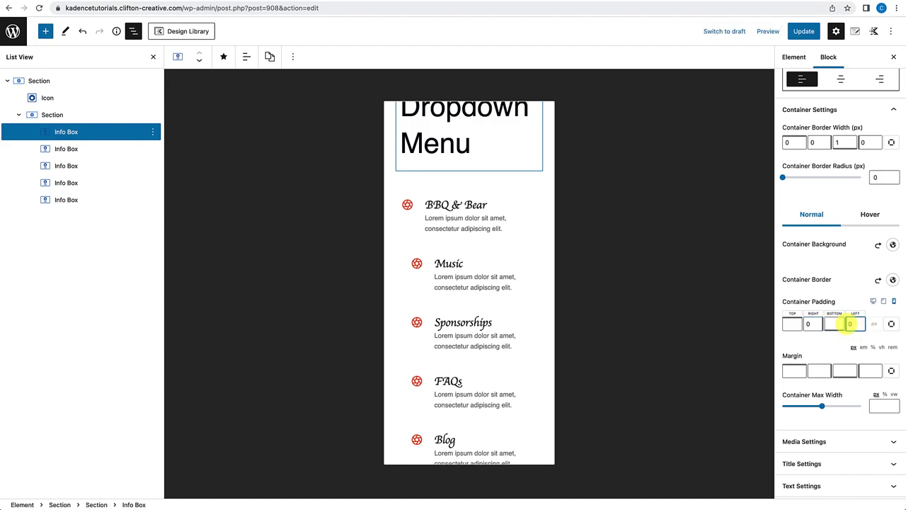
In the Music info box, unlink the mobile container padding sides and set right and left to 0 px.
left_click(510, 301)
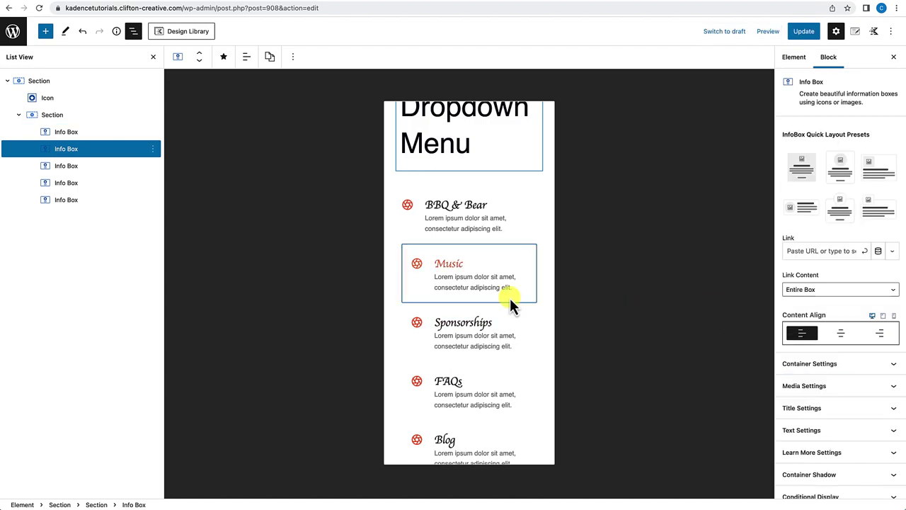
left_click(857, 366)
scroll(857, 368, "down", 5)
scroll(858, 371, "down", 2)
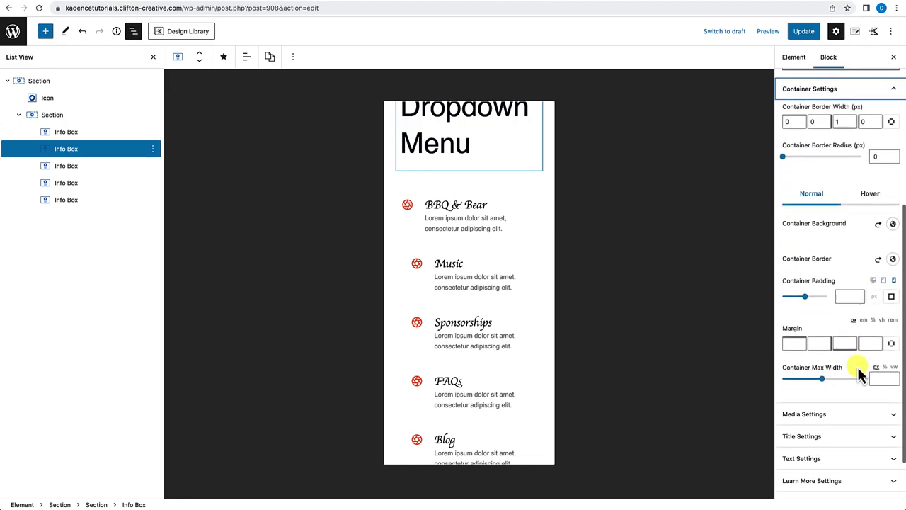
left_click(892, 298)
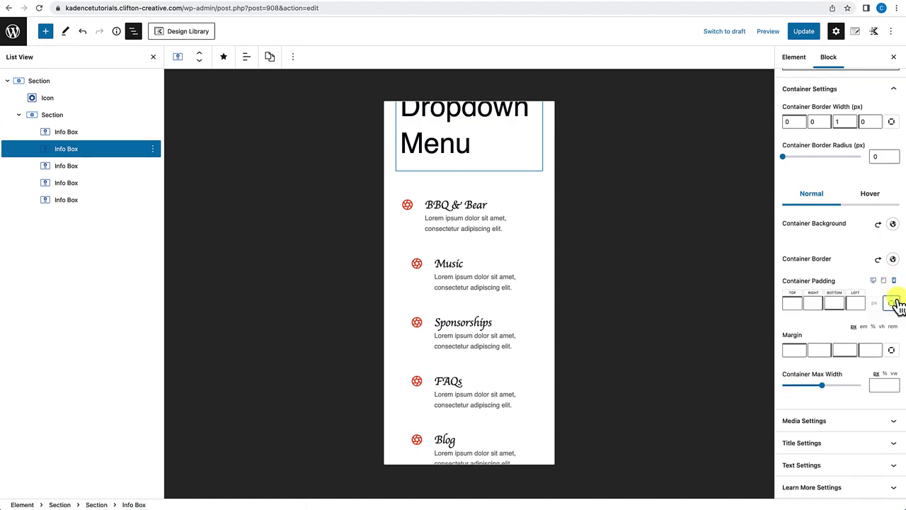
left_click(808, 303)
type("0")
left_click(854, 303)
type("0")
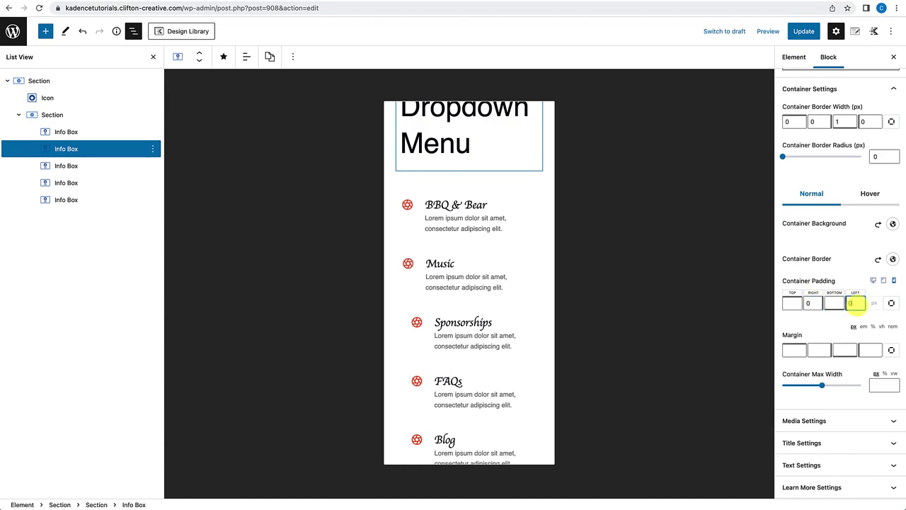
In the Sponsorships info box, unlink the mobile container padding sides and set right and left to 0 px.
left_click(522, 354)
scroll(883, 361, "down", 1)
left_click(883, 338)
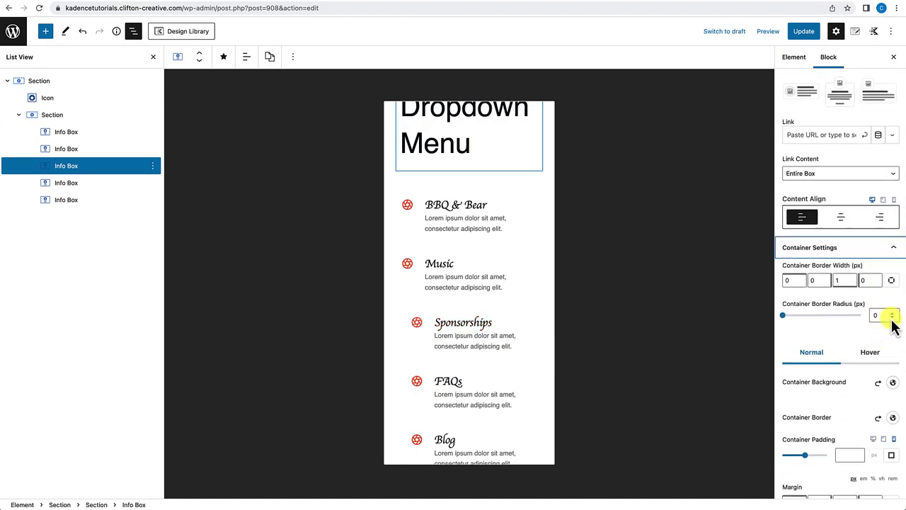
scroll(882, 394, "down", 2)
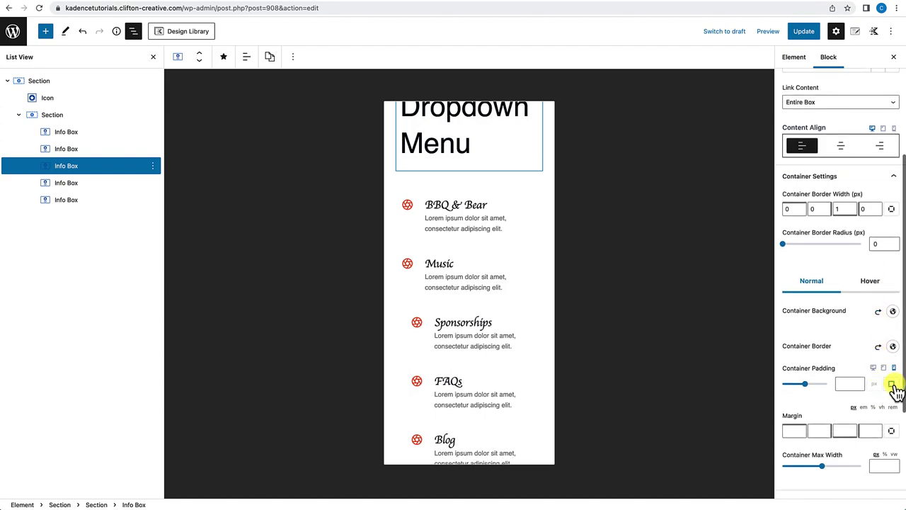
left_click(891, 385)
left_click(816, 390)
type("0")
left_click(854, 390)
type("0")
Set the right and left mobile container padding of the FAQs and Blog info boxes to 0 px and update the element.
left_click(855, 366)
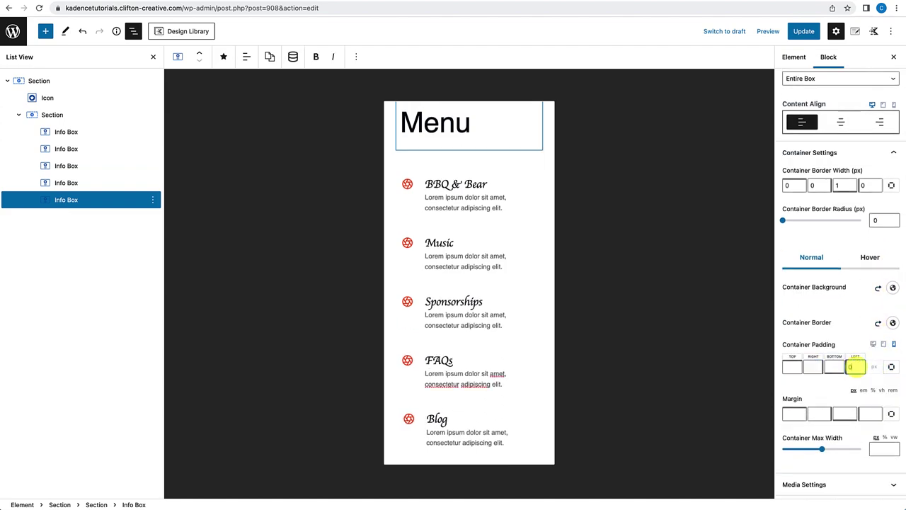
type("0")
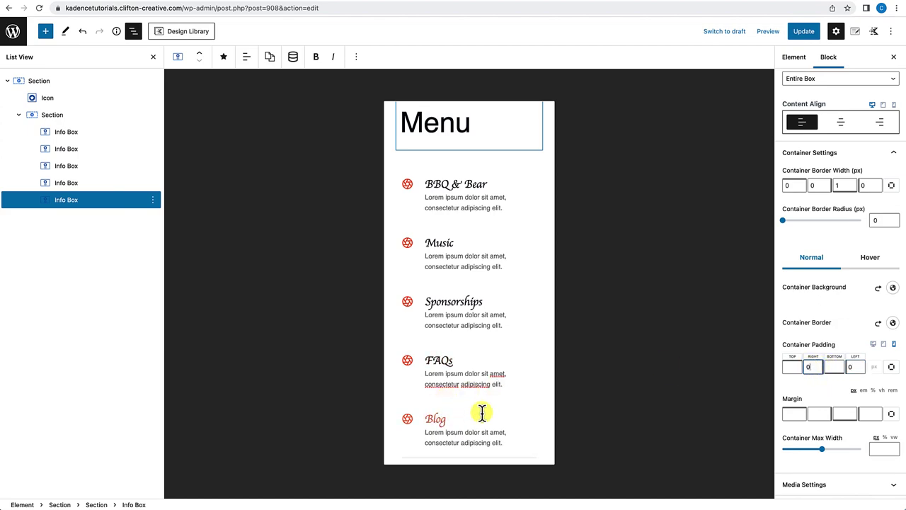
left_click(810, 37)
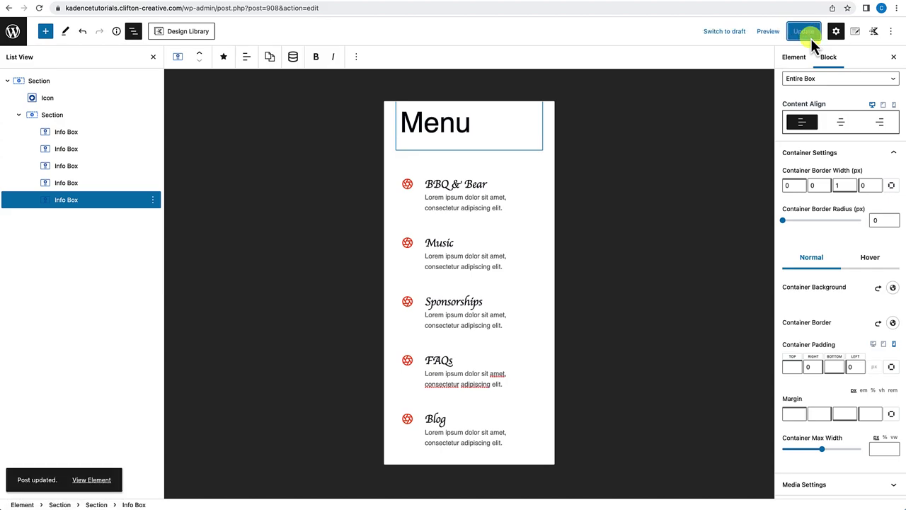
Switch to the festival site, go to its home page, and check the Pricing dropdown on desktop.
left_click(241, 1)
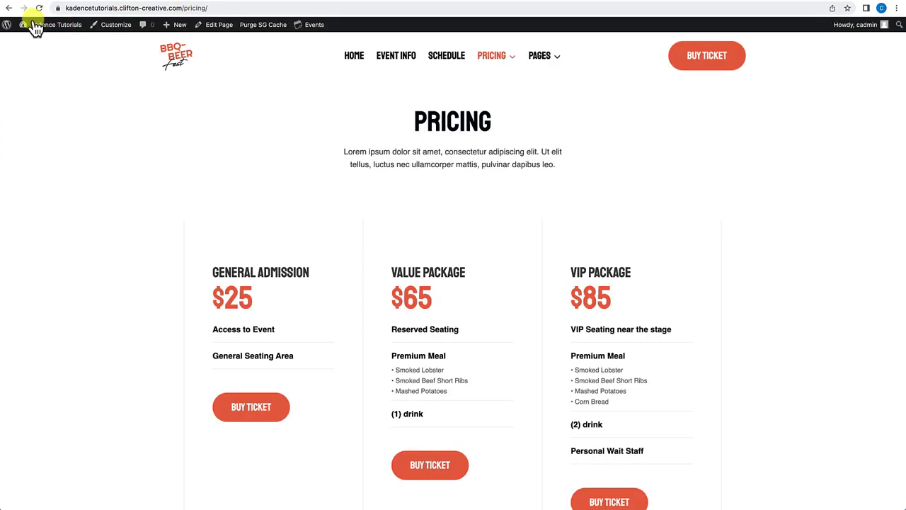
left_click(352, 60)
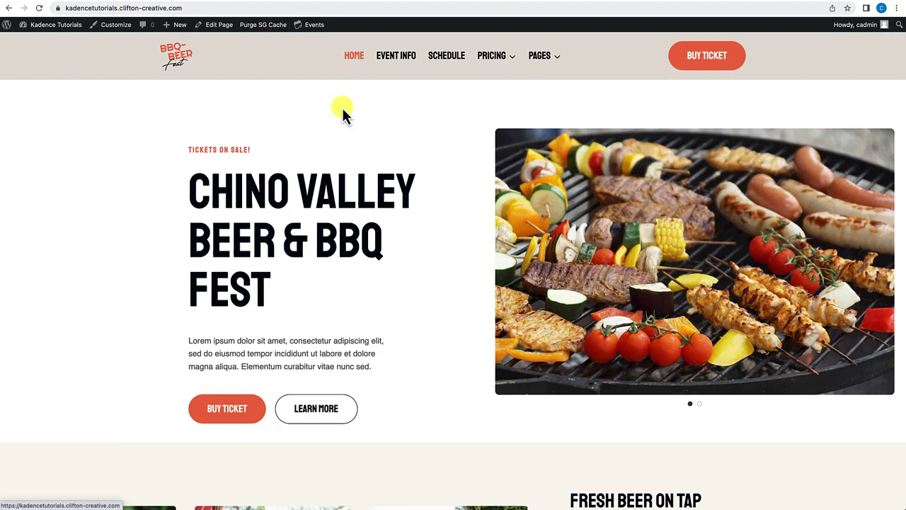
mouse_move(495, 65)
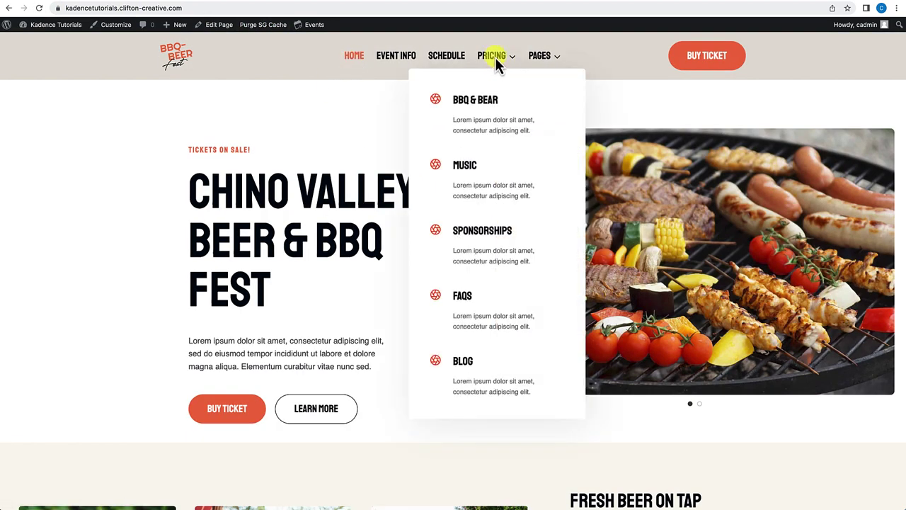
Inspect the home page in the iPhone 12 Pro preview and expand the Pricing submenu in the mobile navigation drawer.
right_click(608, 96)
left_click(623, 235)
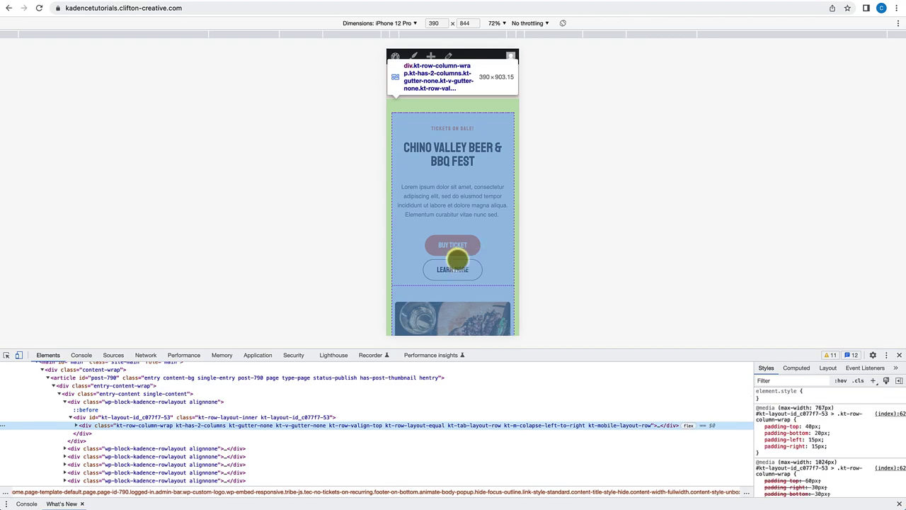
scroll(491, 126, "down", 1)
scroll(491, 125, "up", 1)
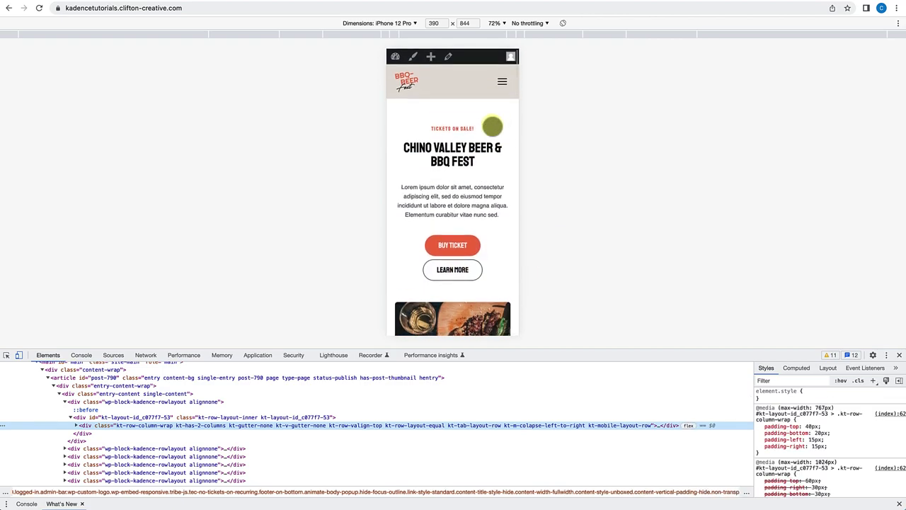
left_click(501, 80)
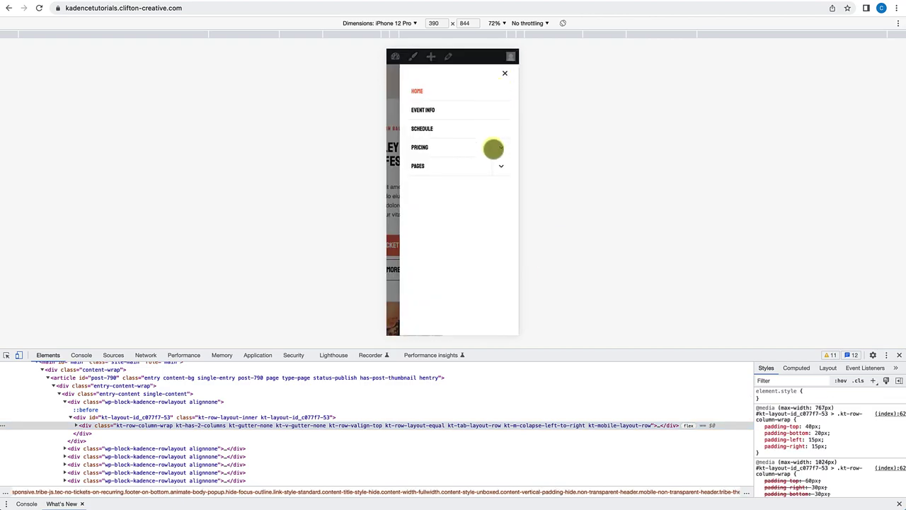
left_click(499, 148)
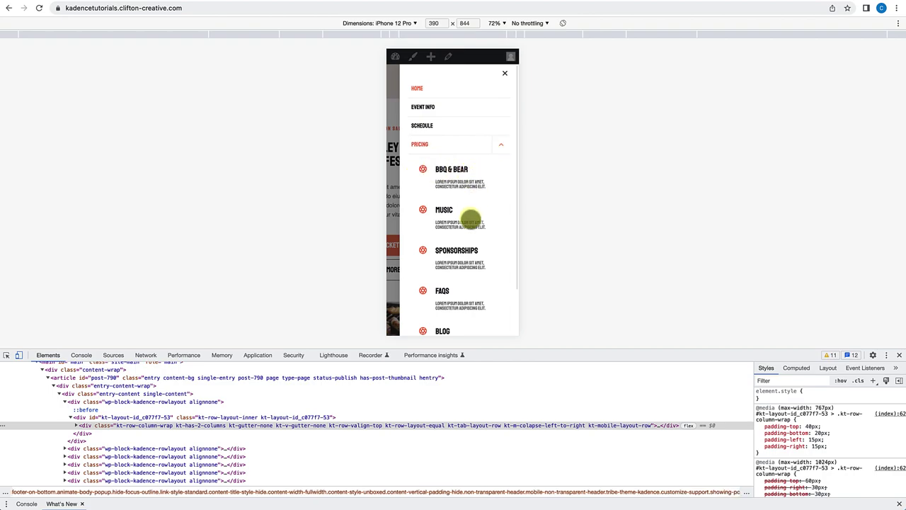
Examine the info box spacing in the expanded mobile Pricing submenu, and close the inspector and the navigation drawer.
scroll(470, 218, "down", 2)
scroll(463, 248, "down", 1)
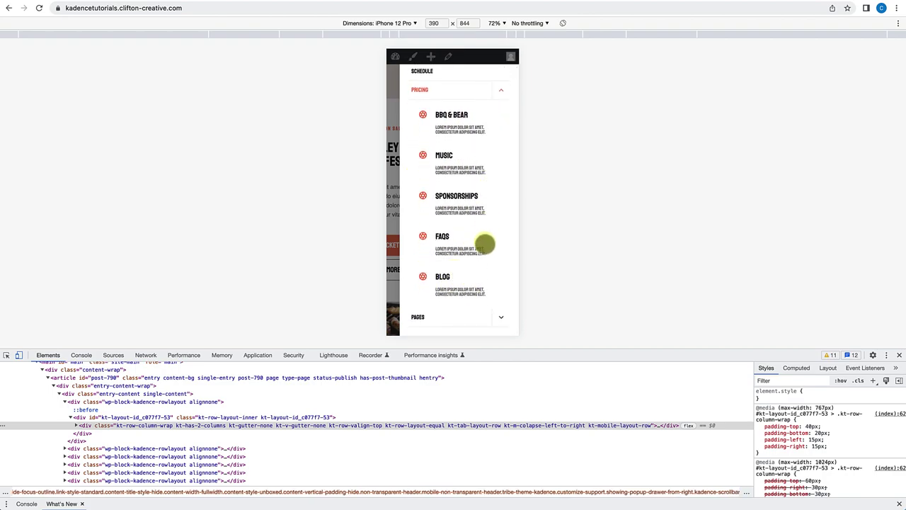
scroll(441, 240, "up", 2)
scroll(437, 247, "down", 1)
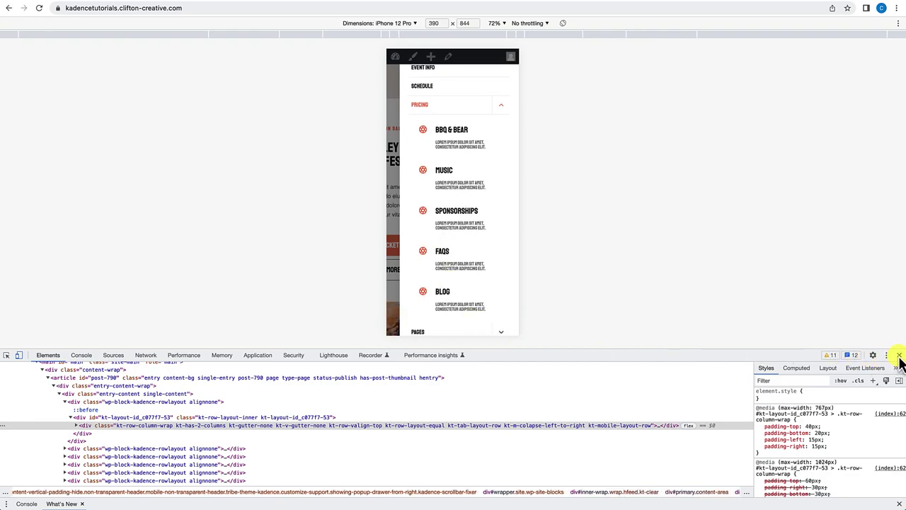
left_click(899, 355)
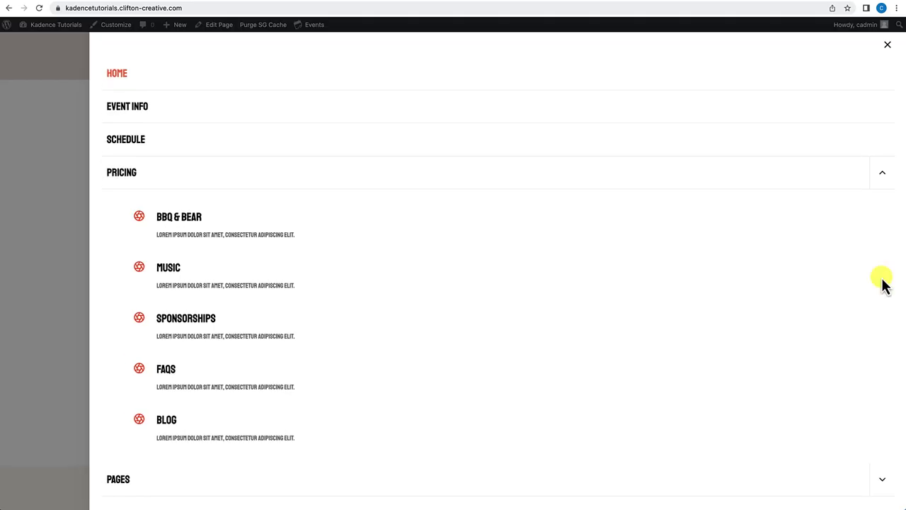
left_click(888, 47)
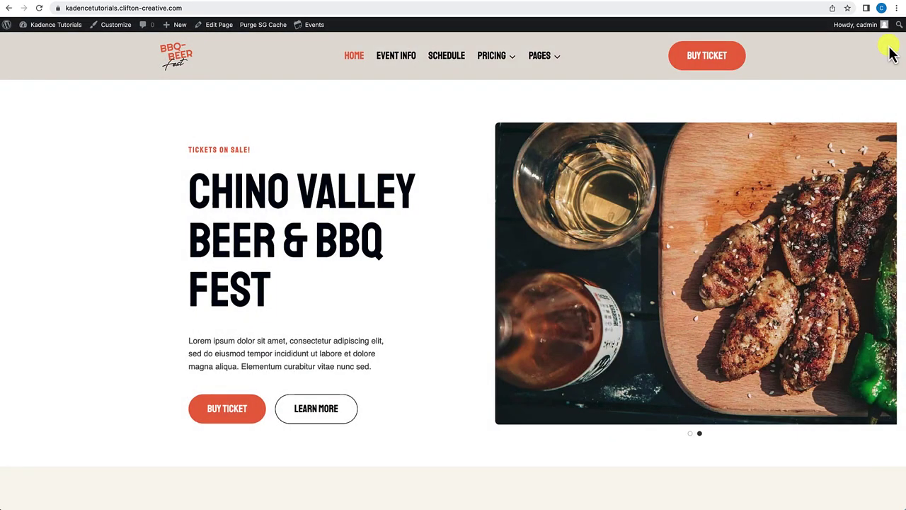